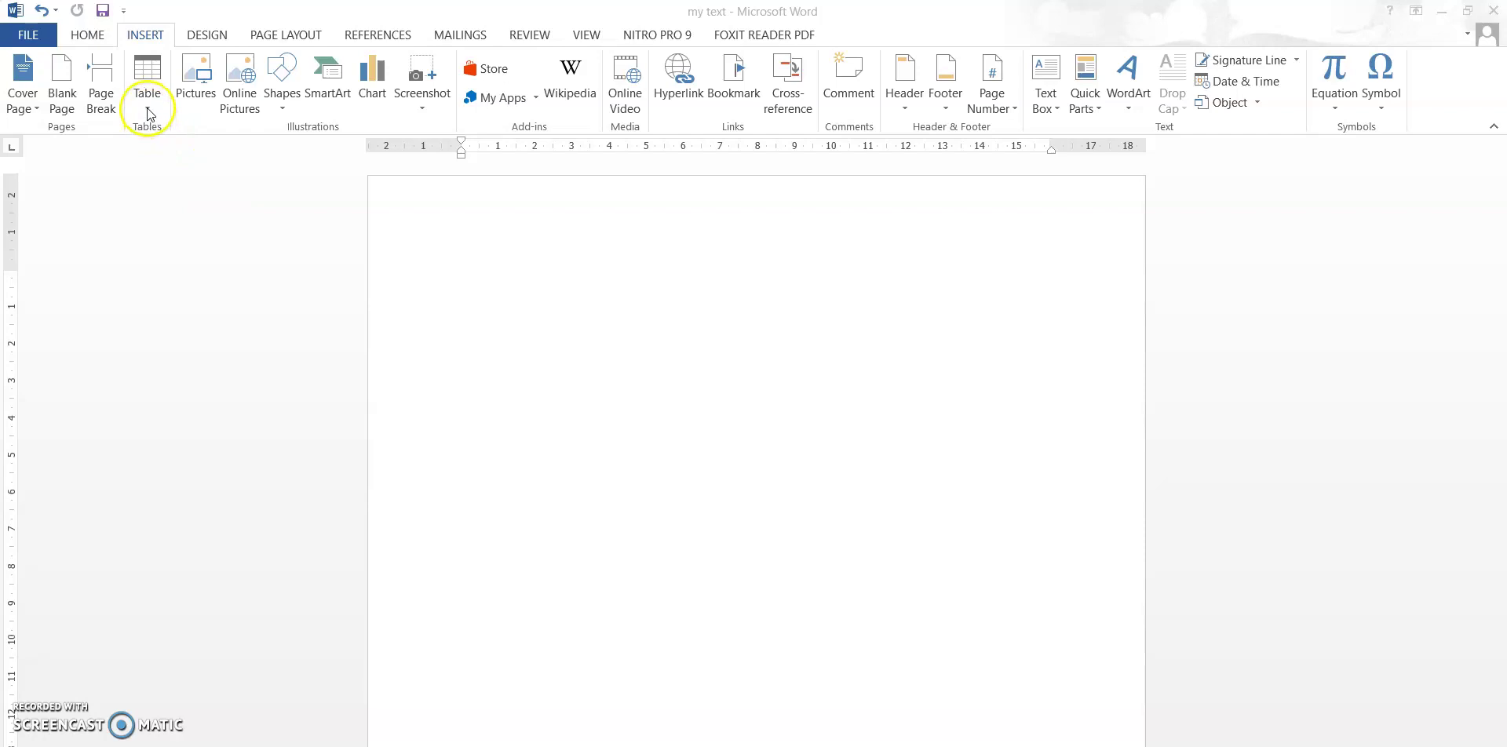
Step: Insert a table with 7 columns and 5 rows at the document start, using AutoFit to window
click(465, 302)
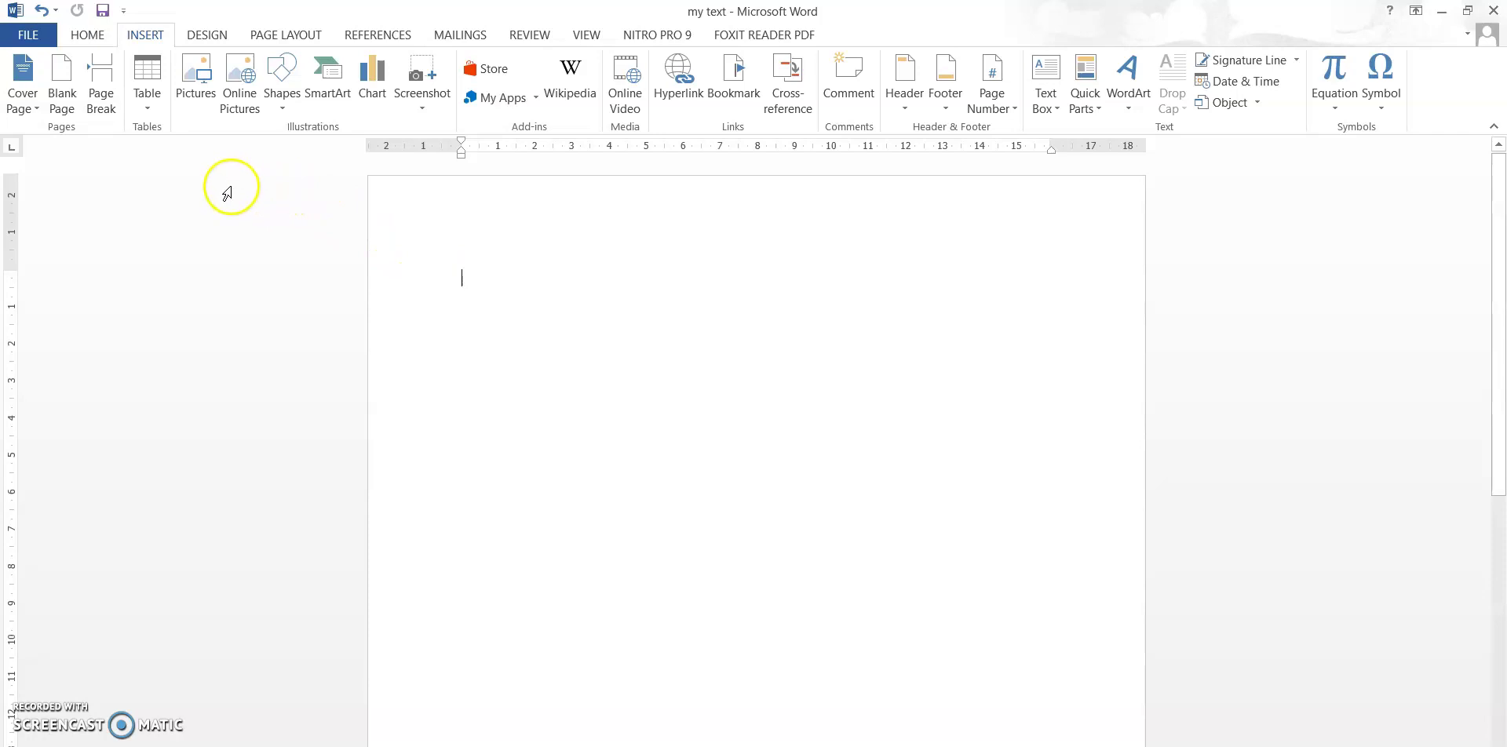
click(157, 110)
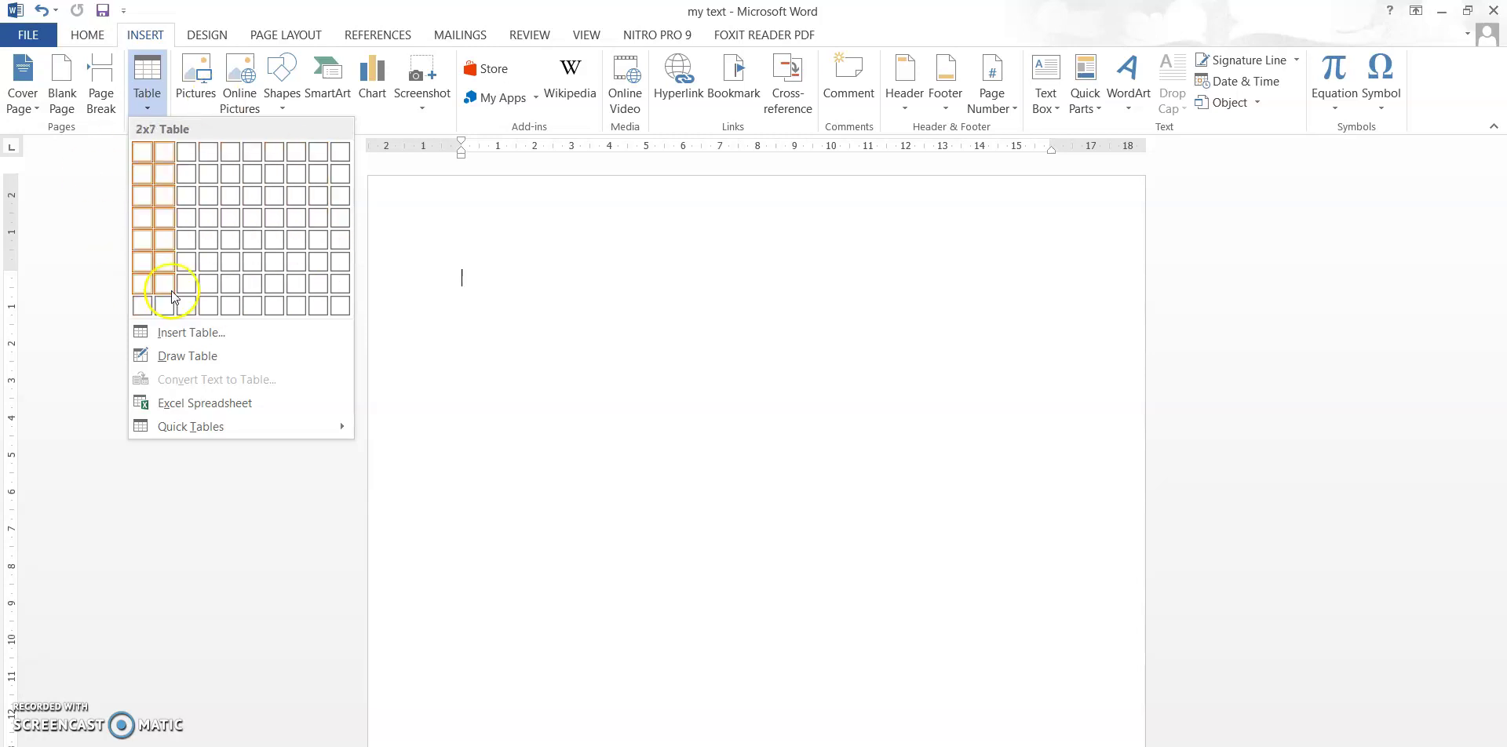
click(256, 332)
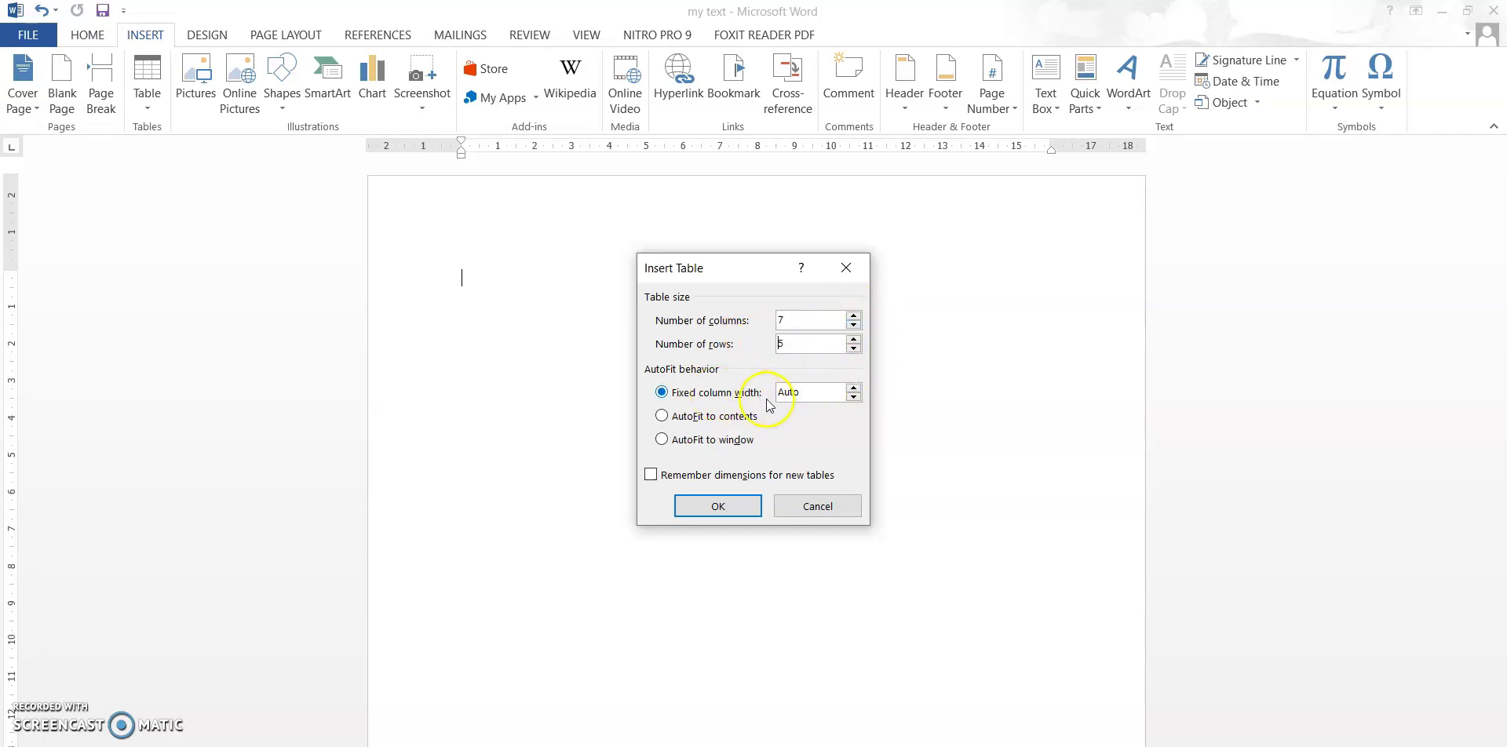
click(853, 397)
click(740, 439)
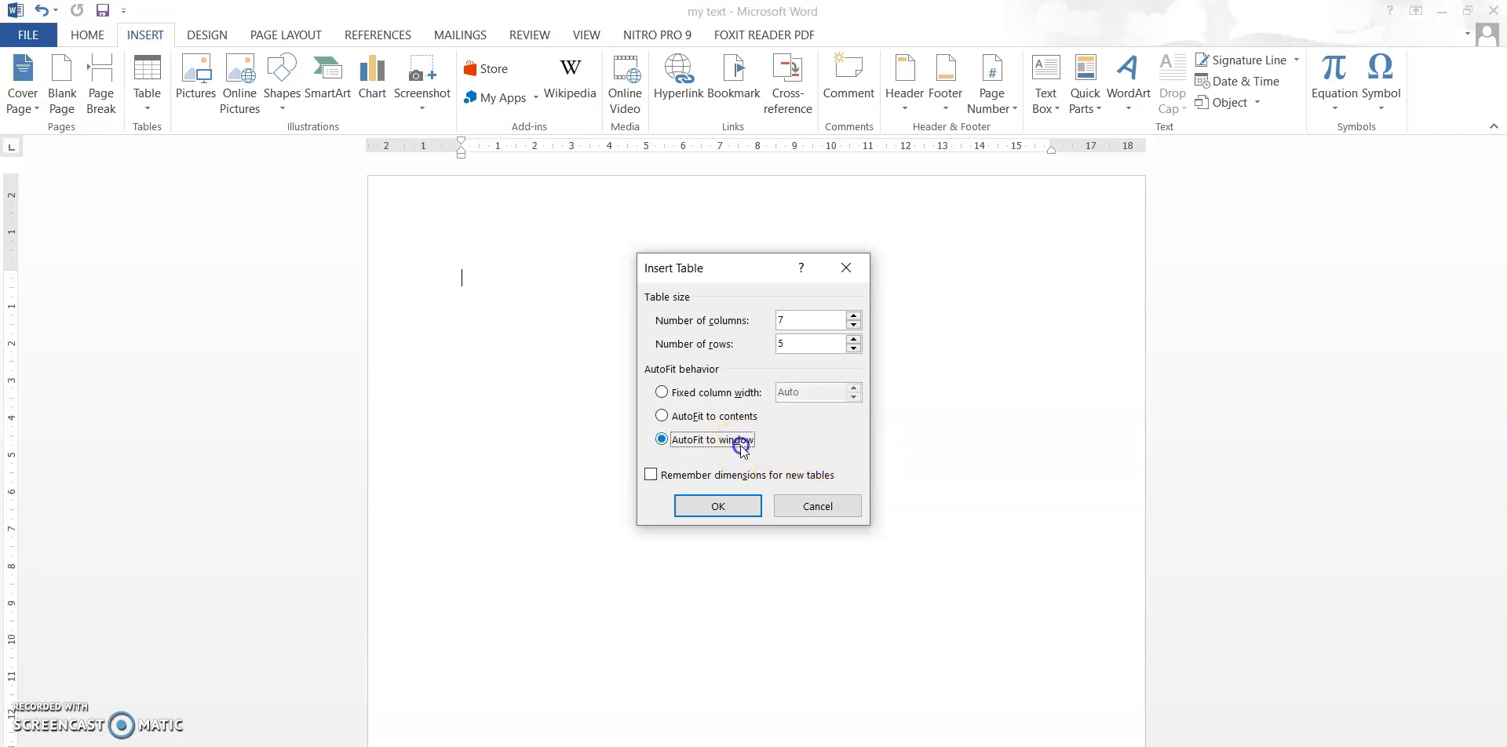
click(730, 505)
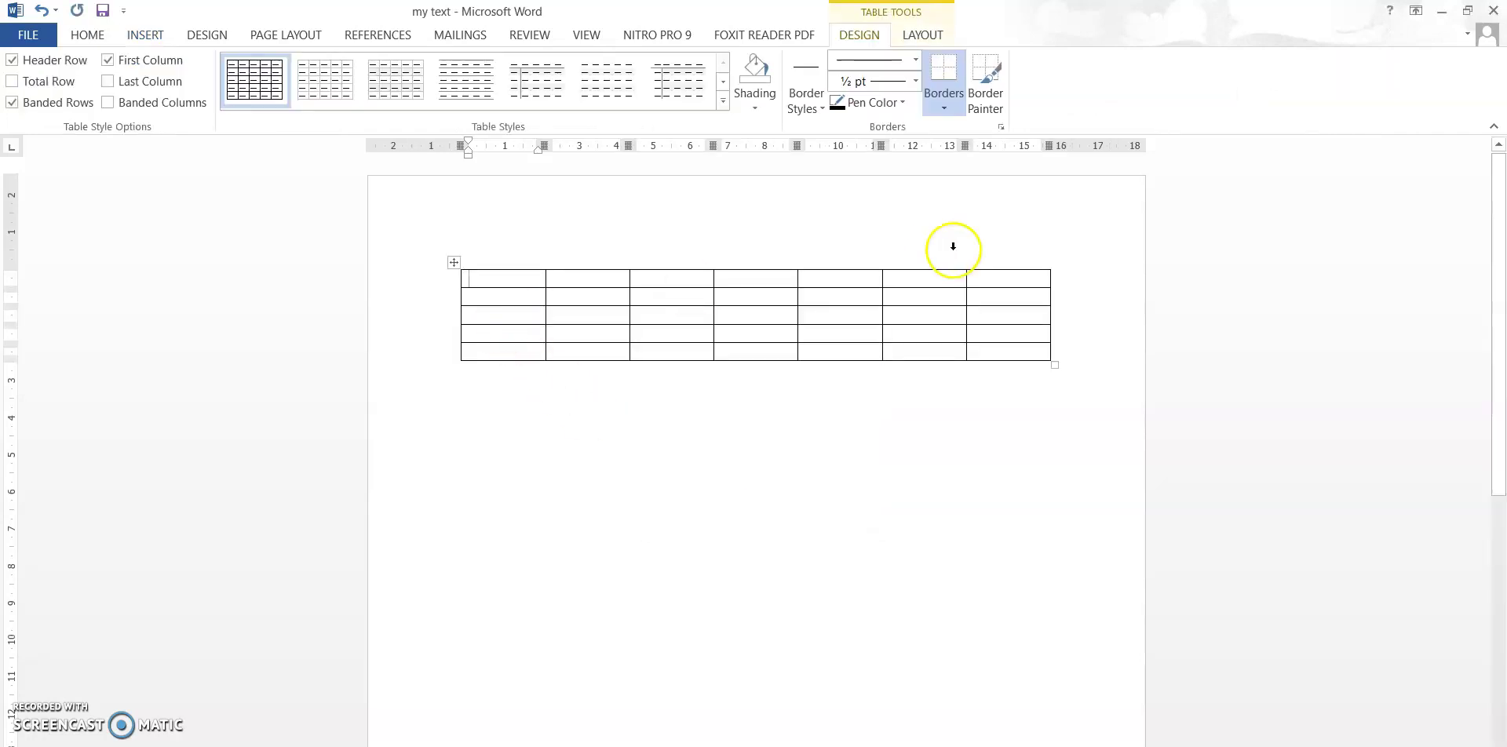
mouse_move(967, 261)
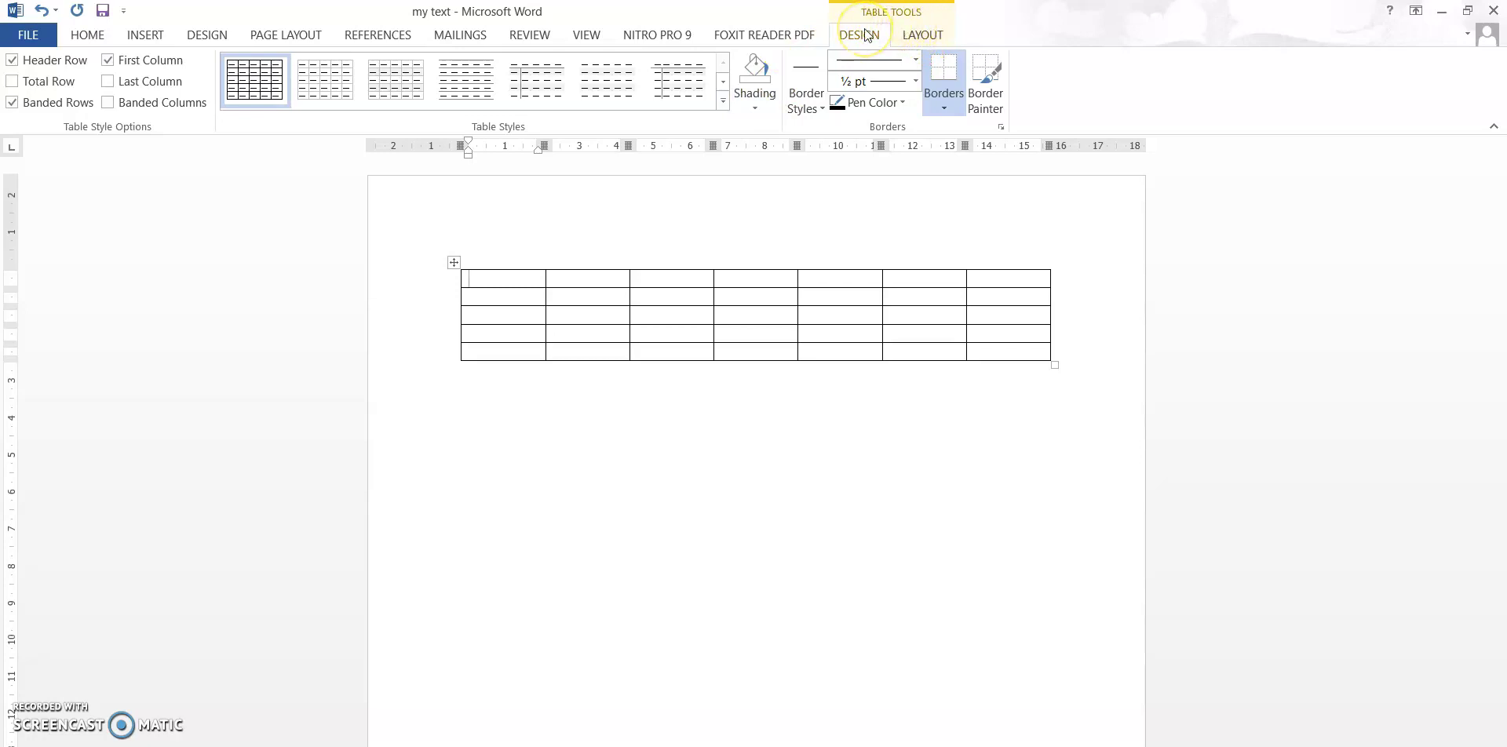
click(909, 33)
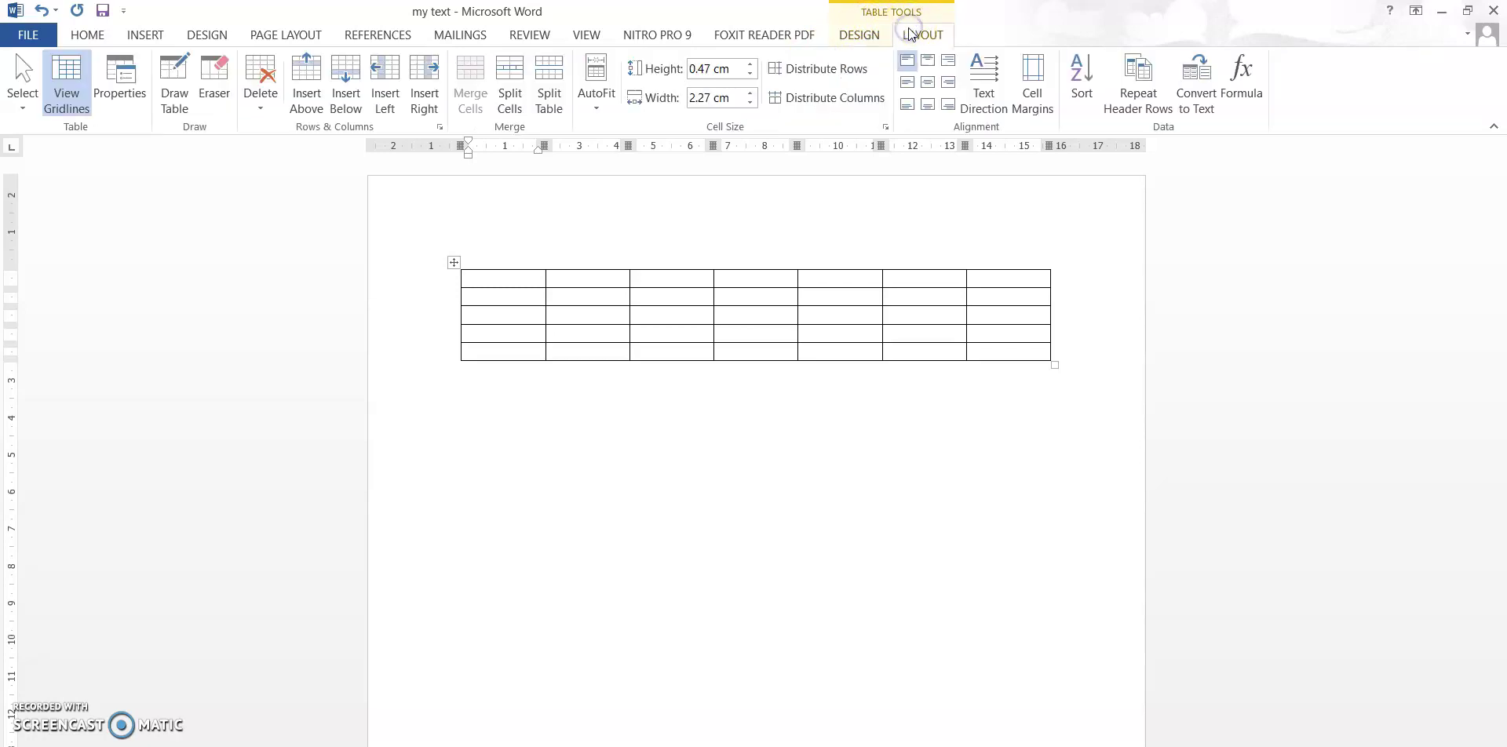
click(861, 33)
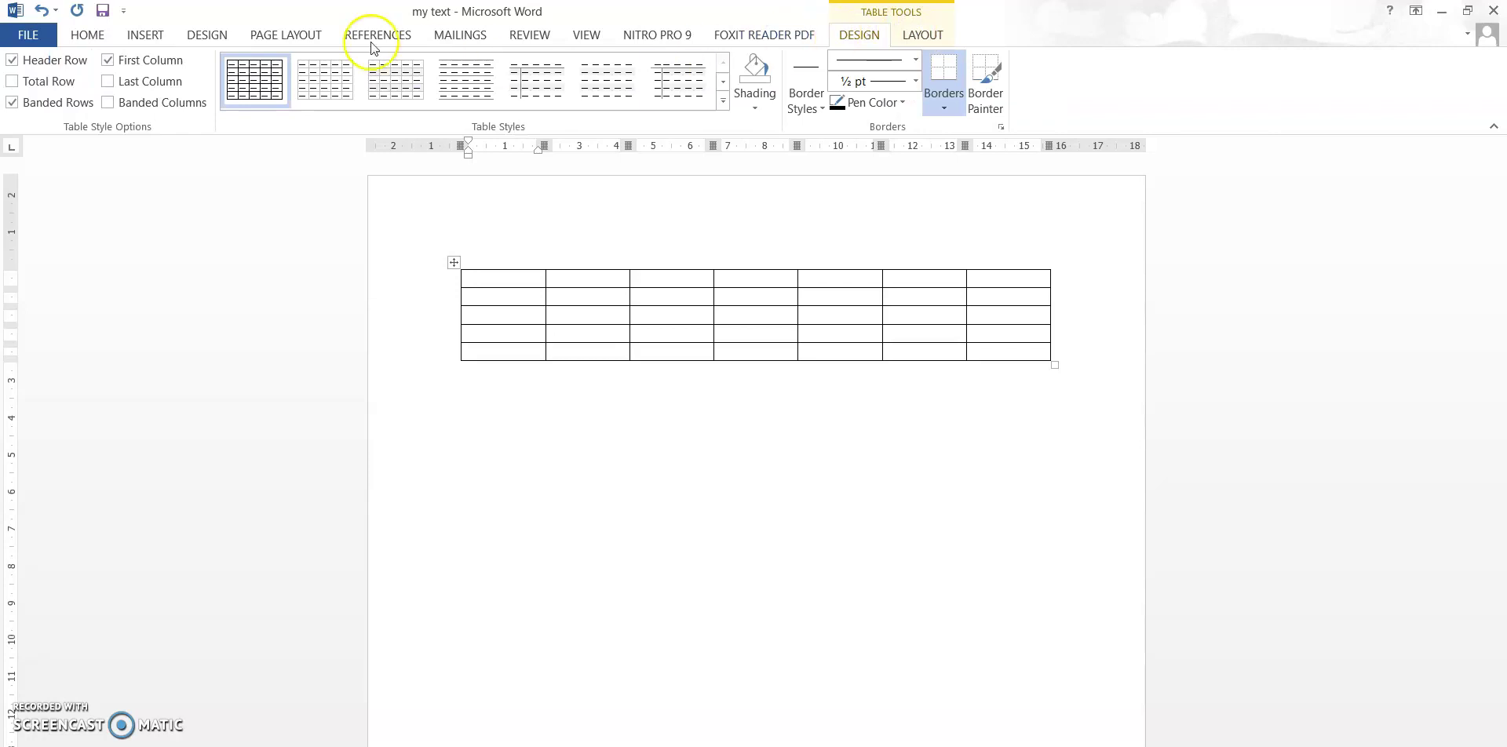
Step: Add a row at the end of the table and blank lines below the table
click(1103, 350)
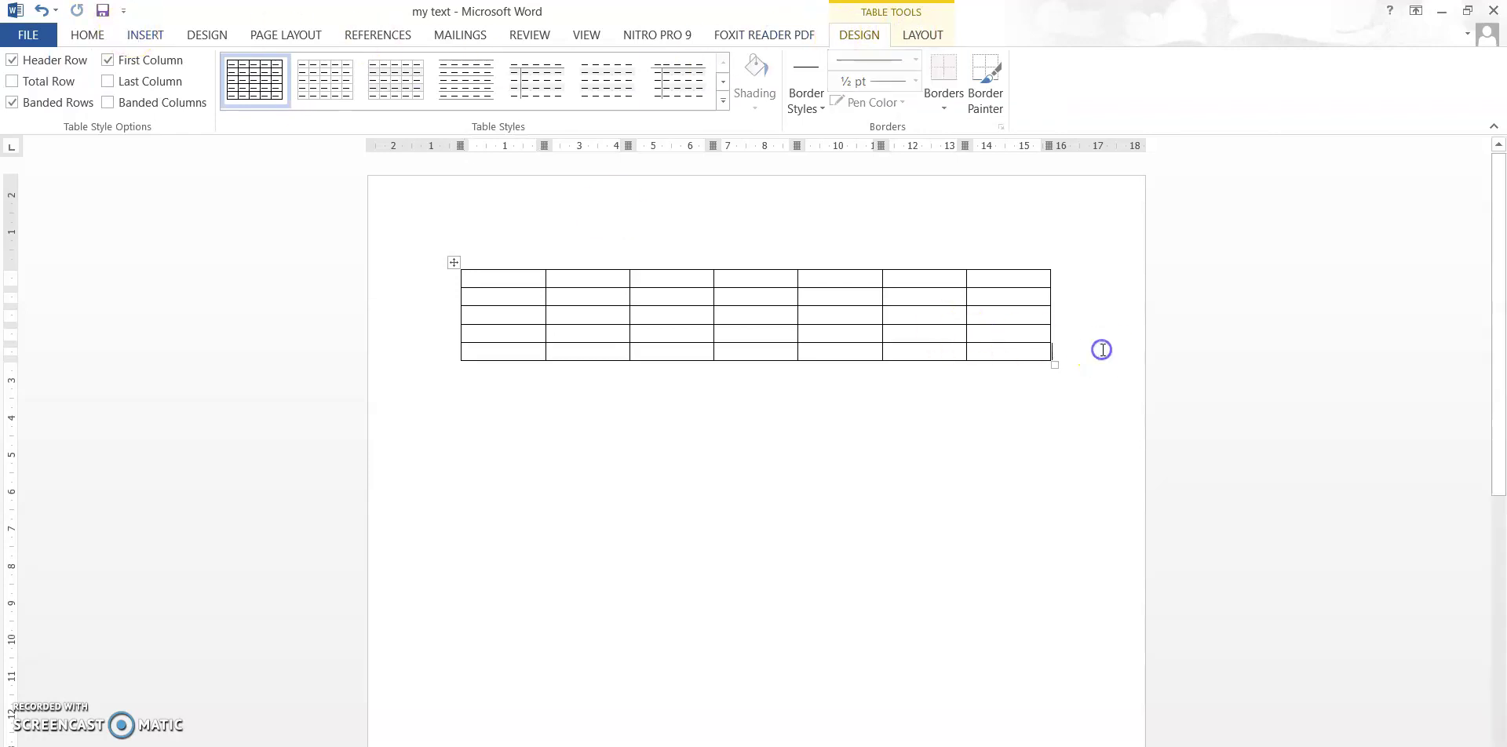
key(Return)
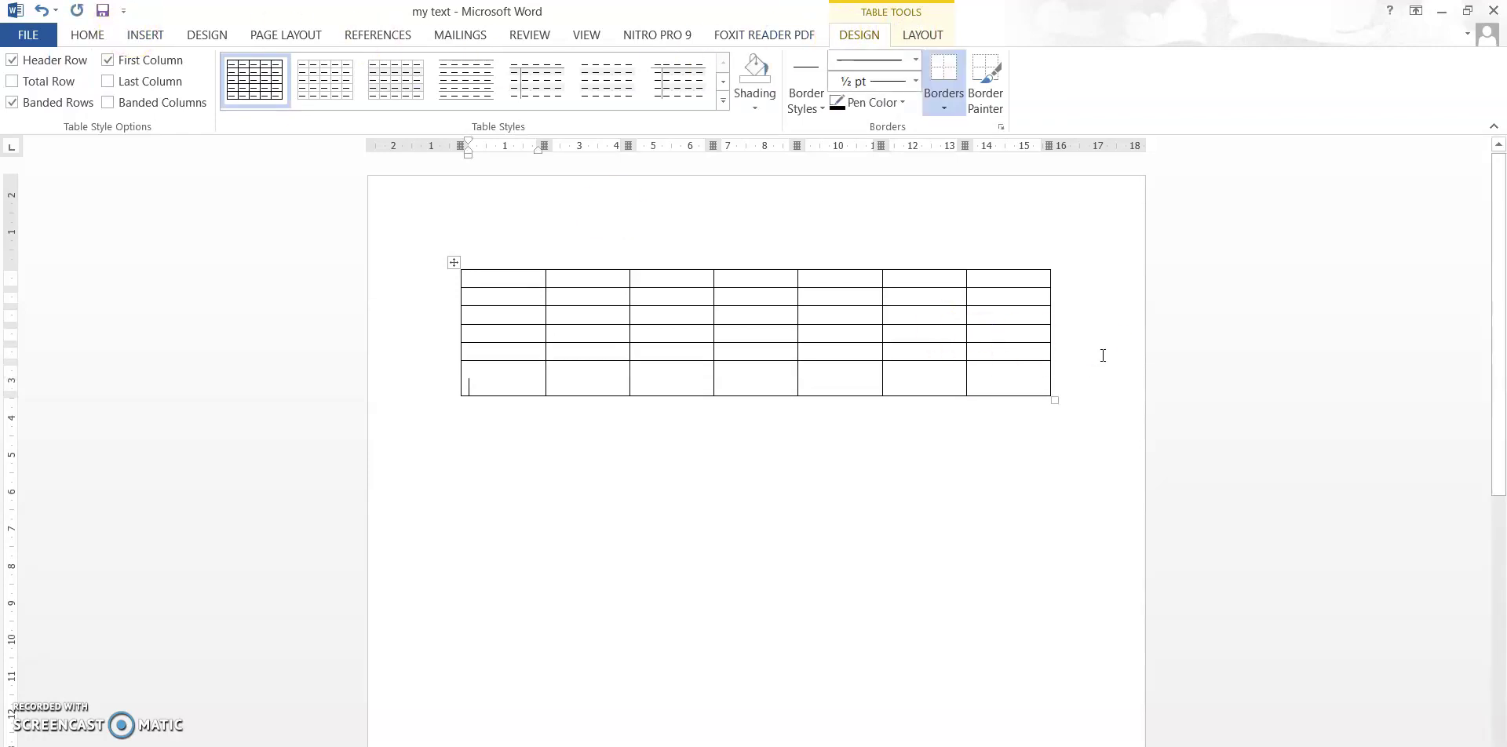
click(952, 448)
key(Return)
key(Return)
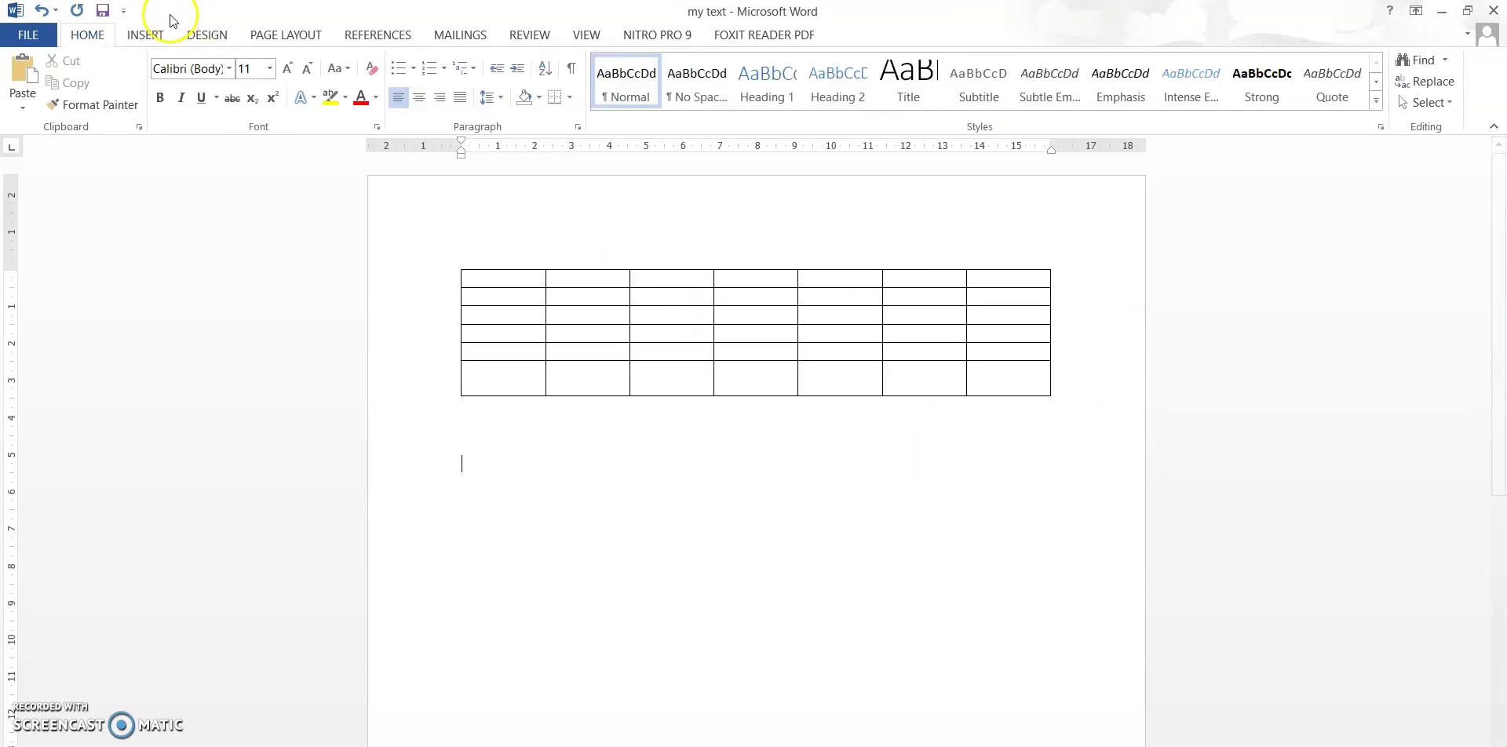
Step: Insert a second table with 7 columns and 3 rows below the first, using AutoFit to contents
click(146, 34)
click(146, 96)
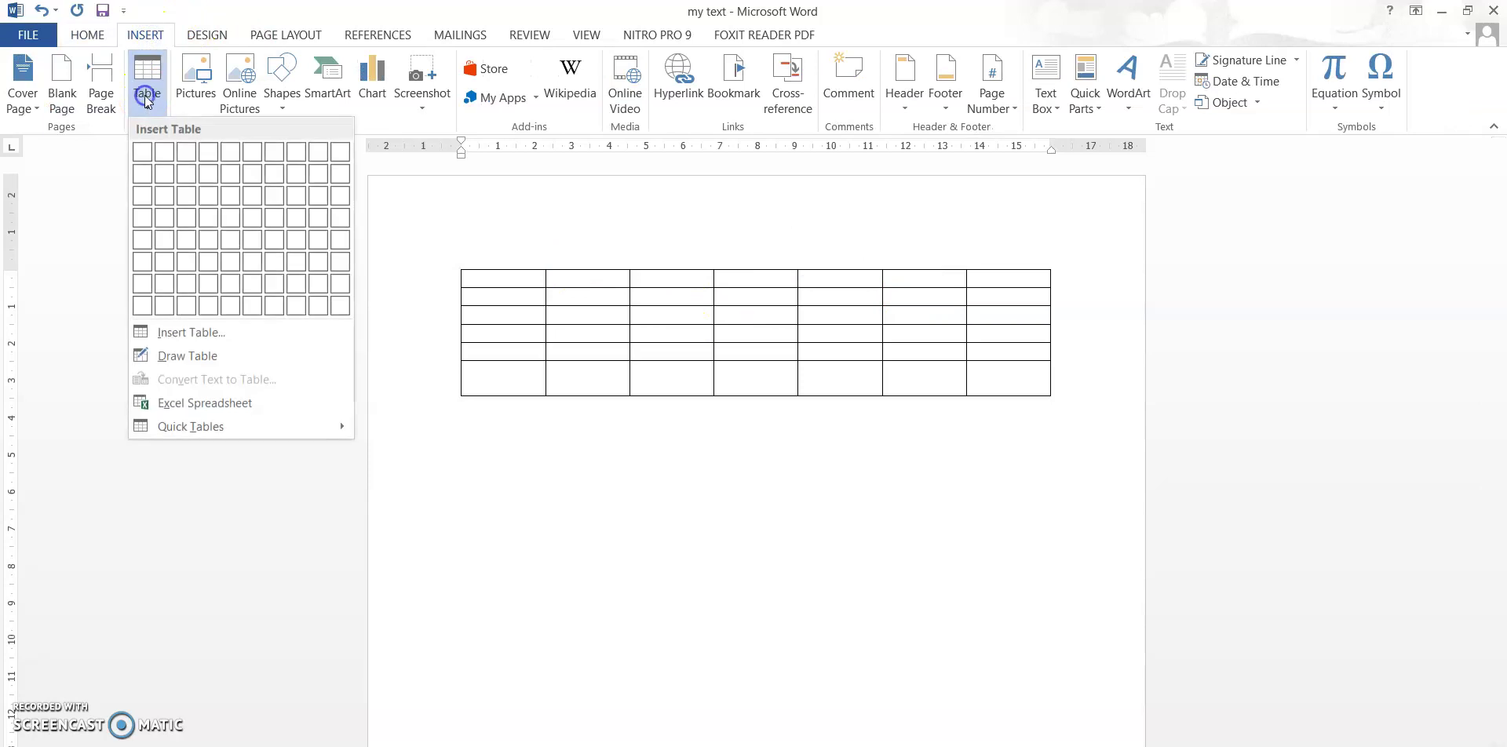
click(225, 339)
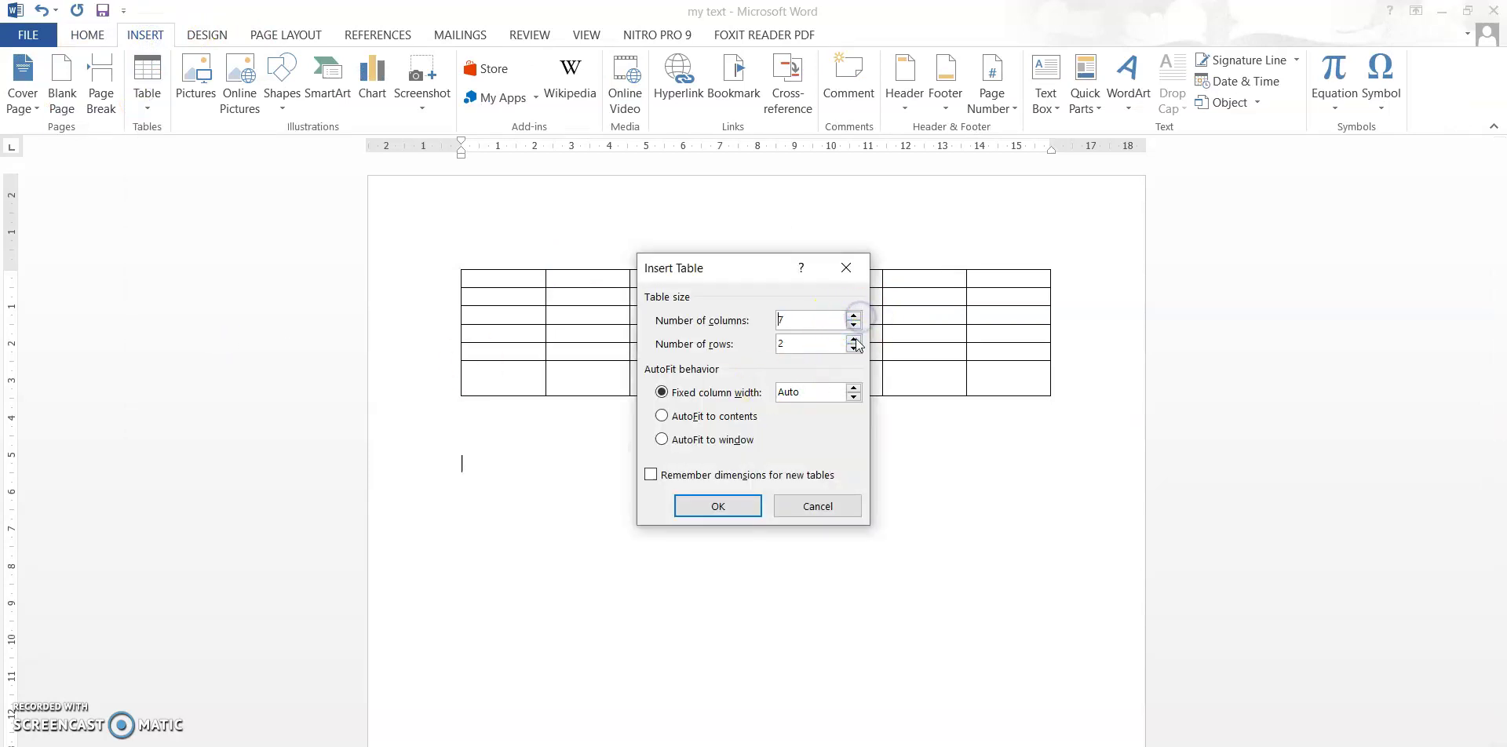
click(720, 422)
click(718, 503)
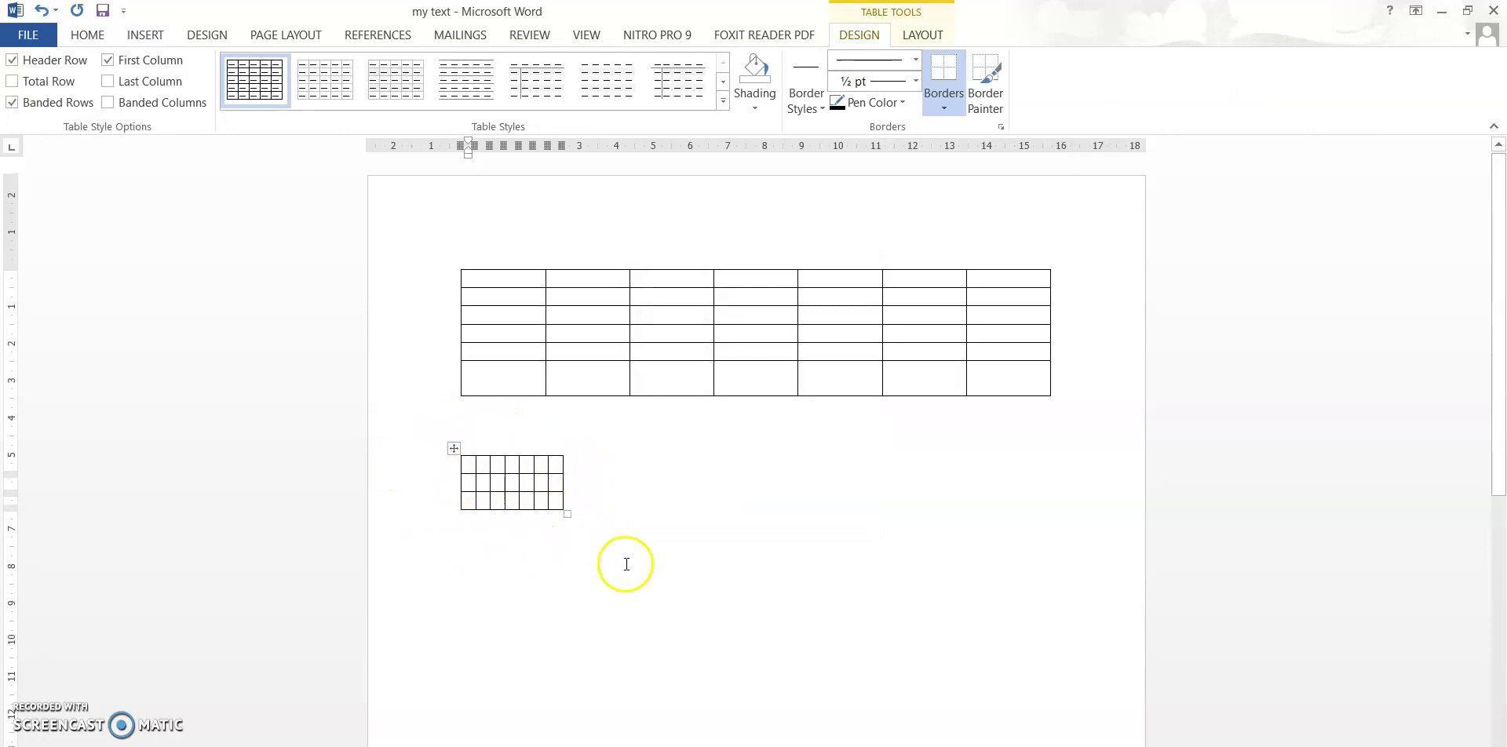
Step: Fill the first four cells of the small table's top row with the person's name, "Is", "a" and "Good boy"
text(Vyas)
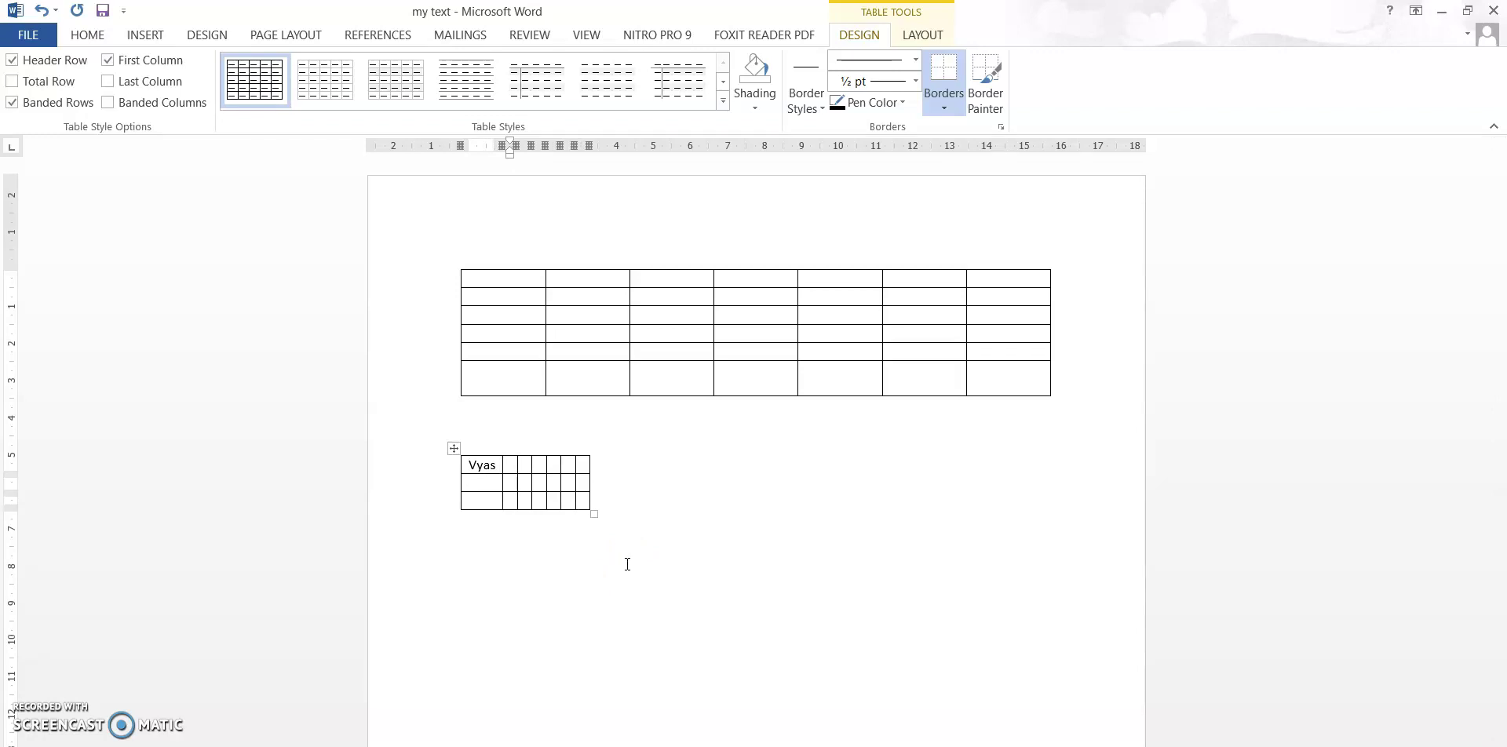
text(is)
text(a)
key(Tab)
text(Good)
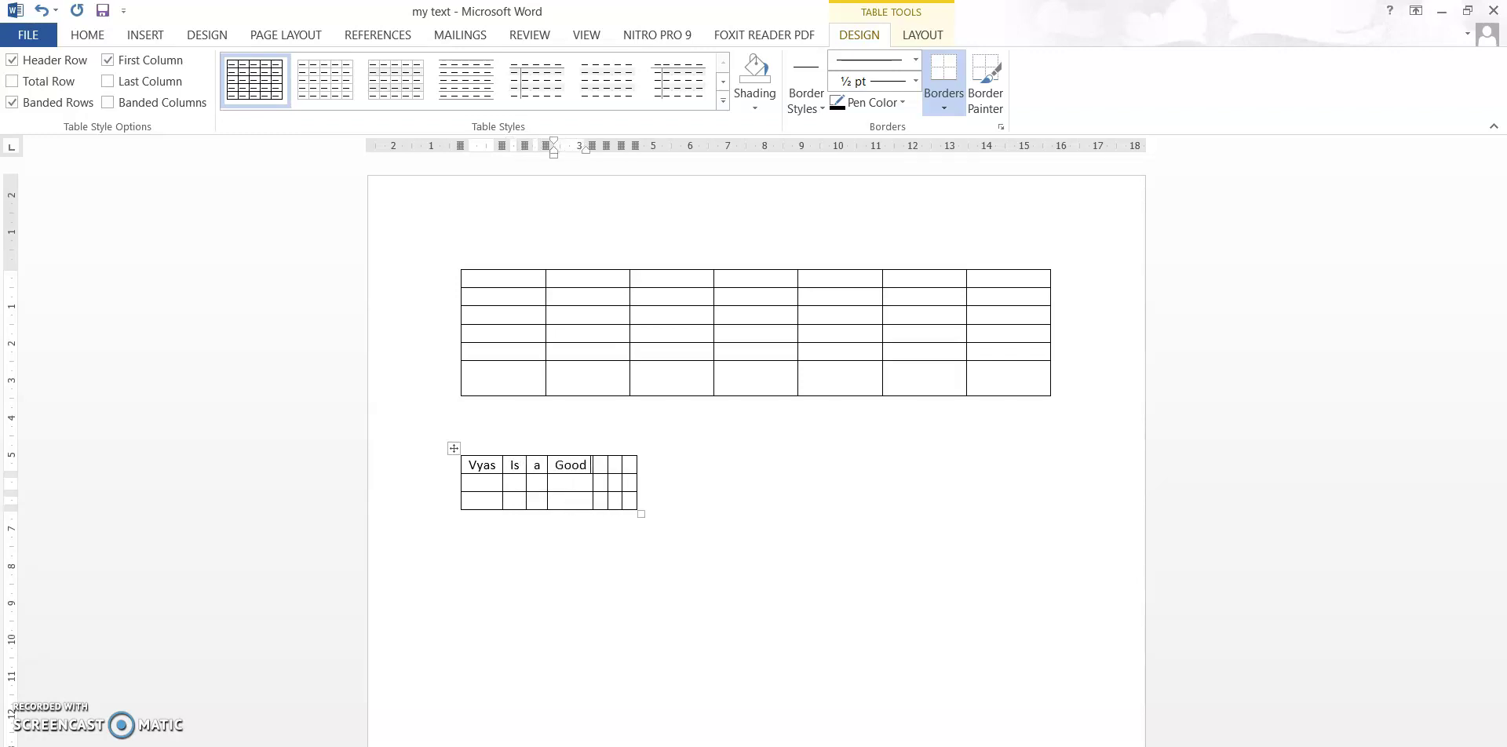
text( boy)
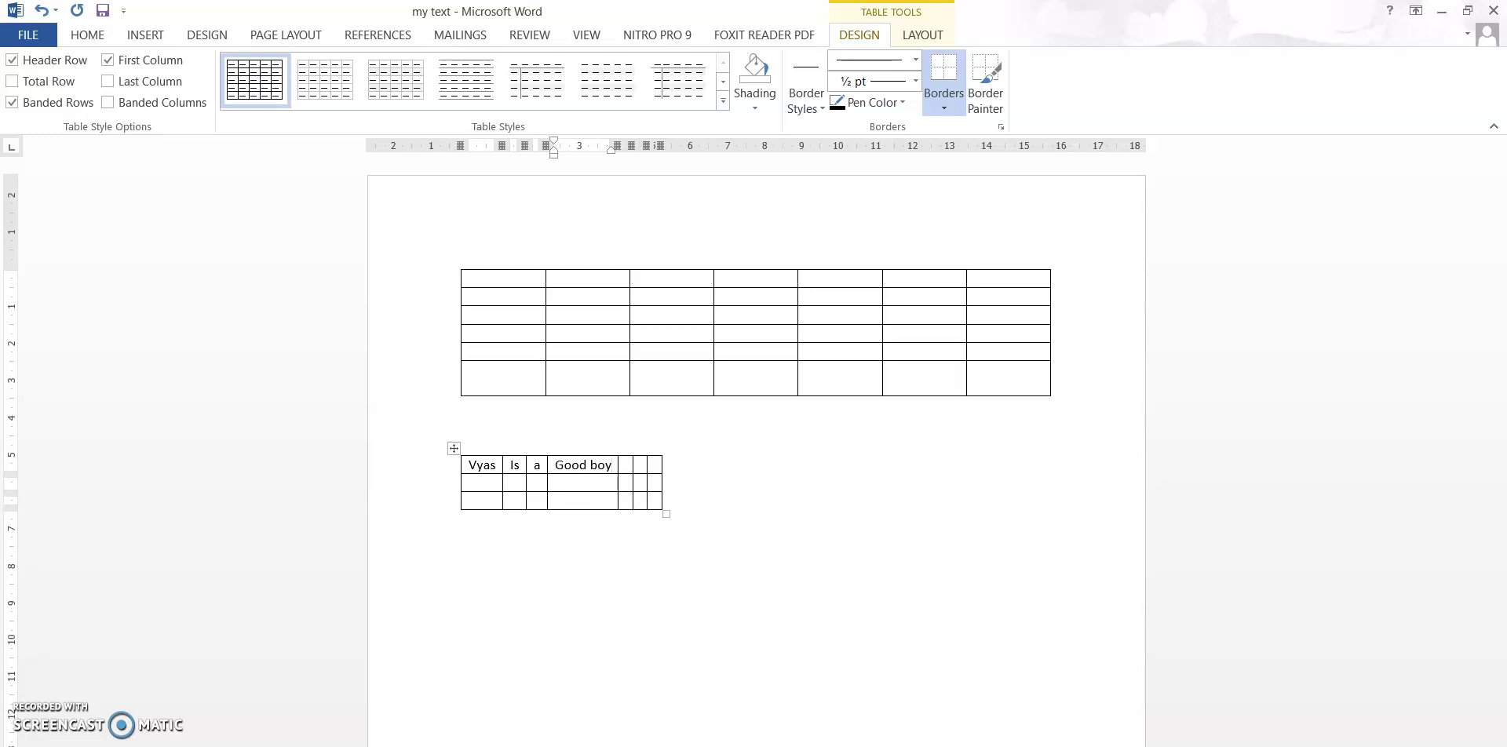
Step: Clear the small table's contents and delete the whole small table
click(454, 448)
key(Delete)
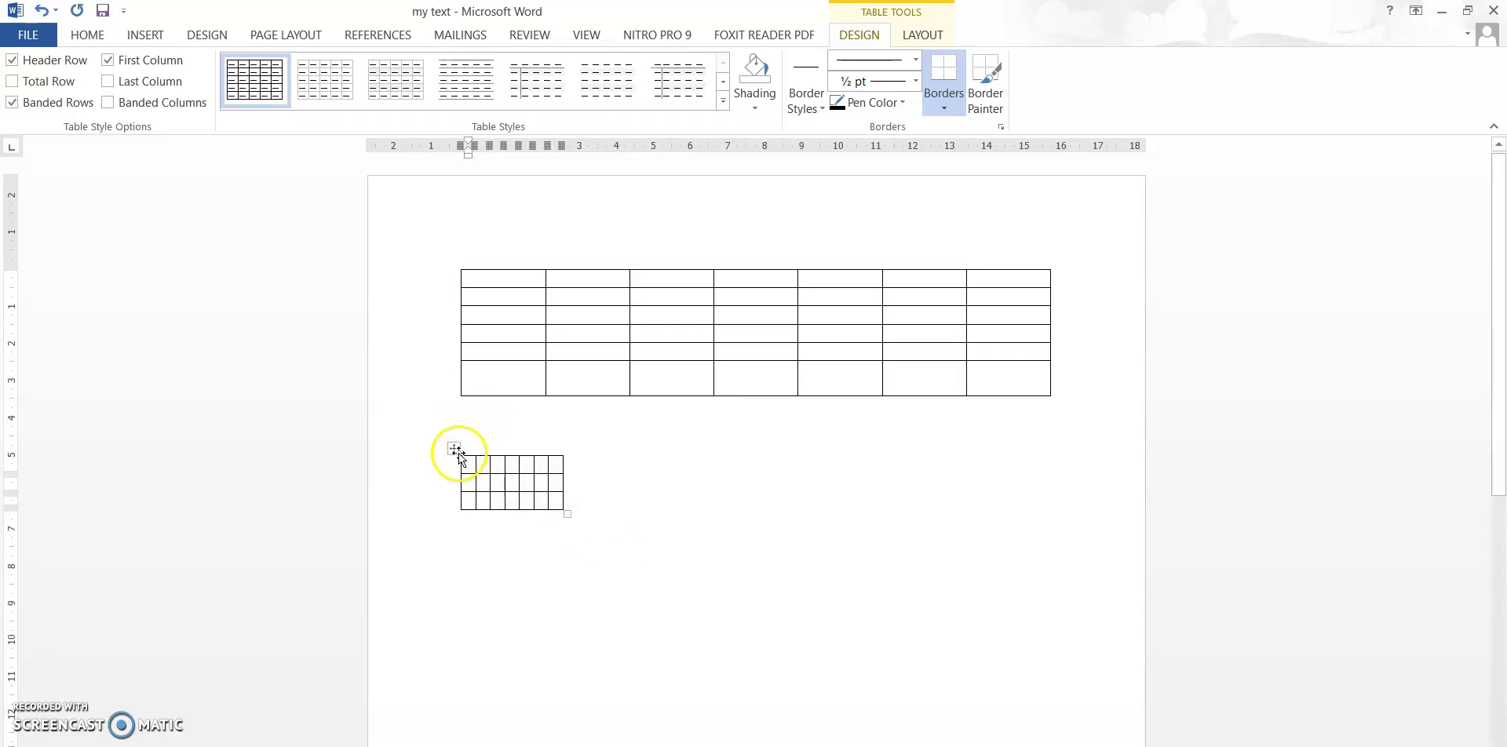
click(461, 423)
click(461, 472)
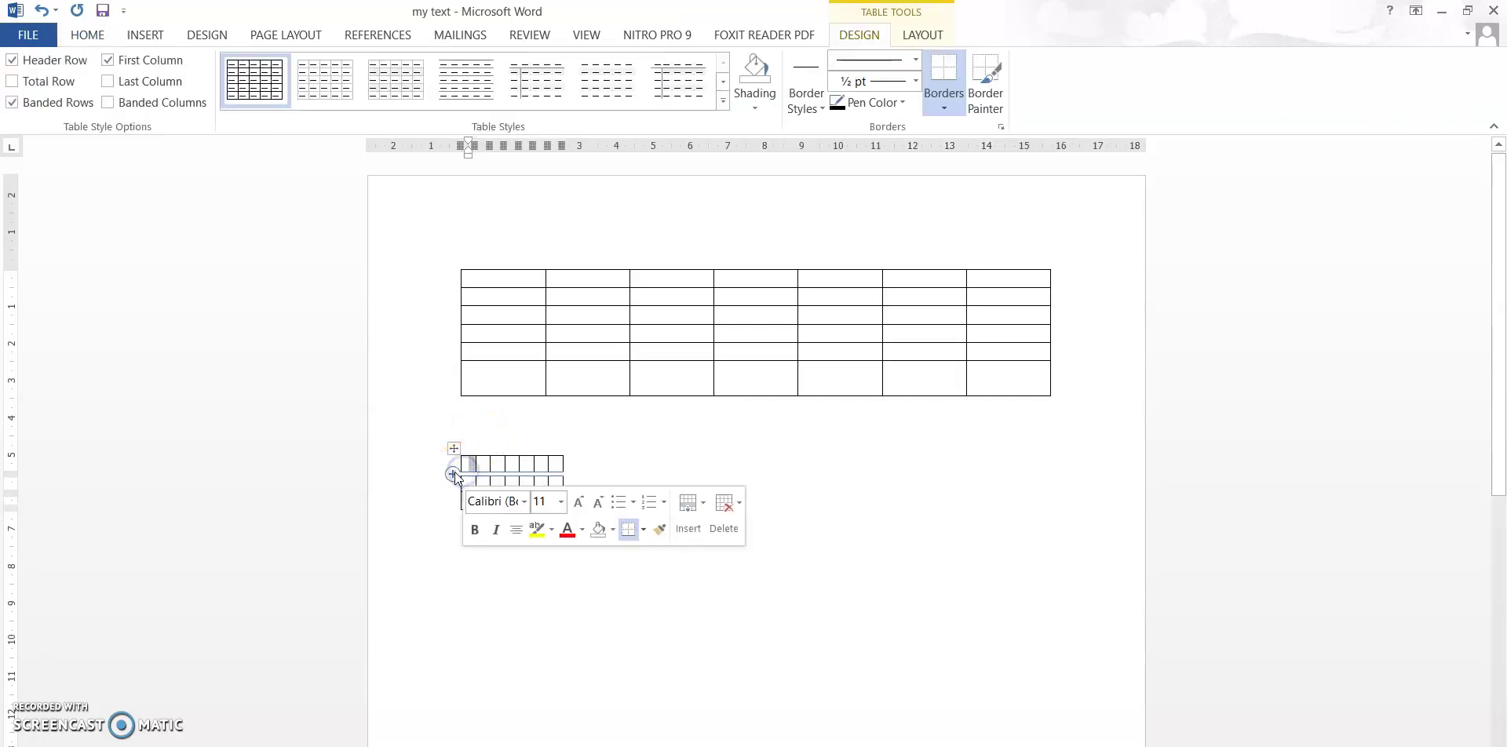
click(454, 447)
key(BackSpace)
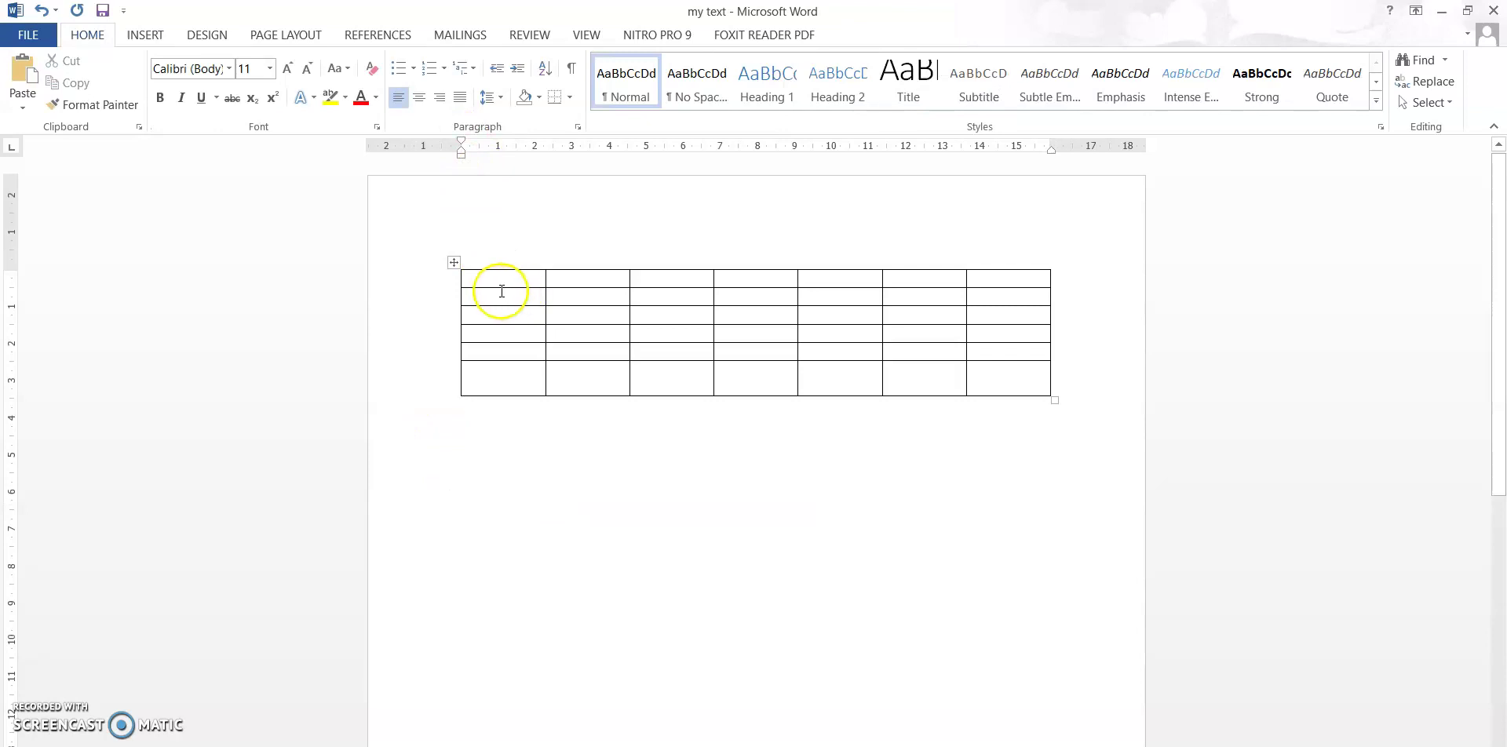
Step: Insert seven additional rows among the upper rows of the remaining table
click(453, 287)
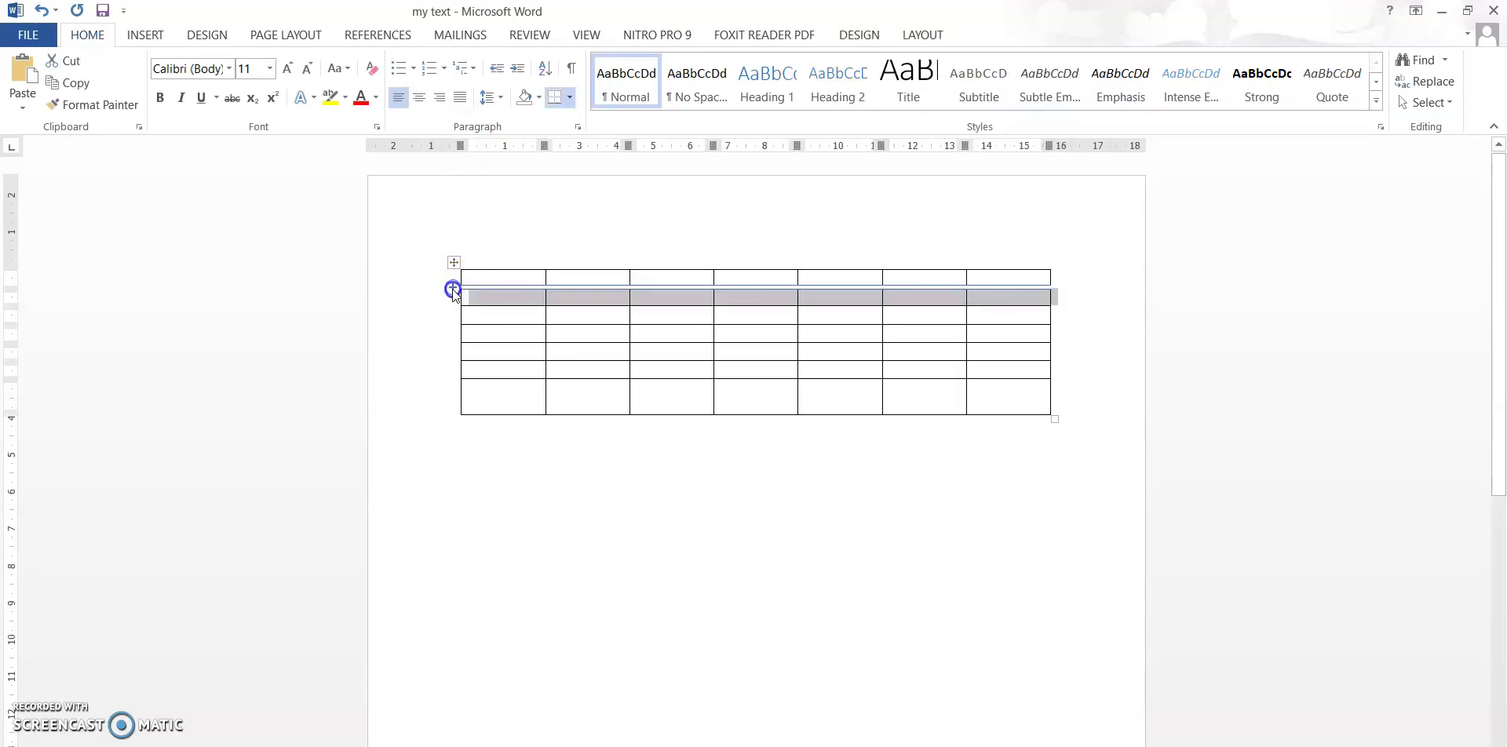
click(454, 305)
click(453, 304)
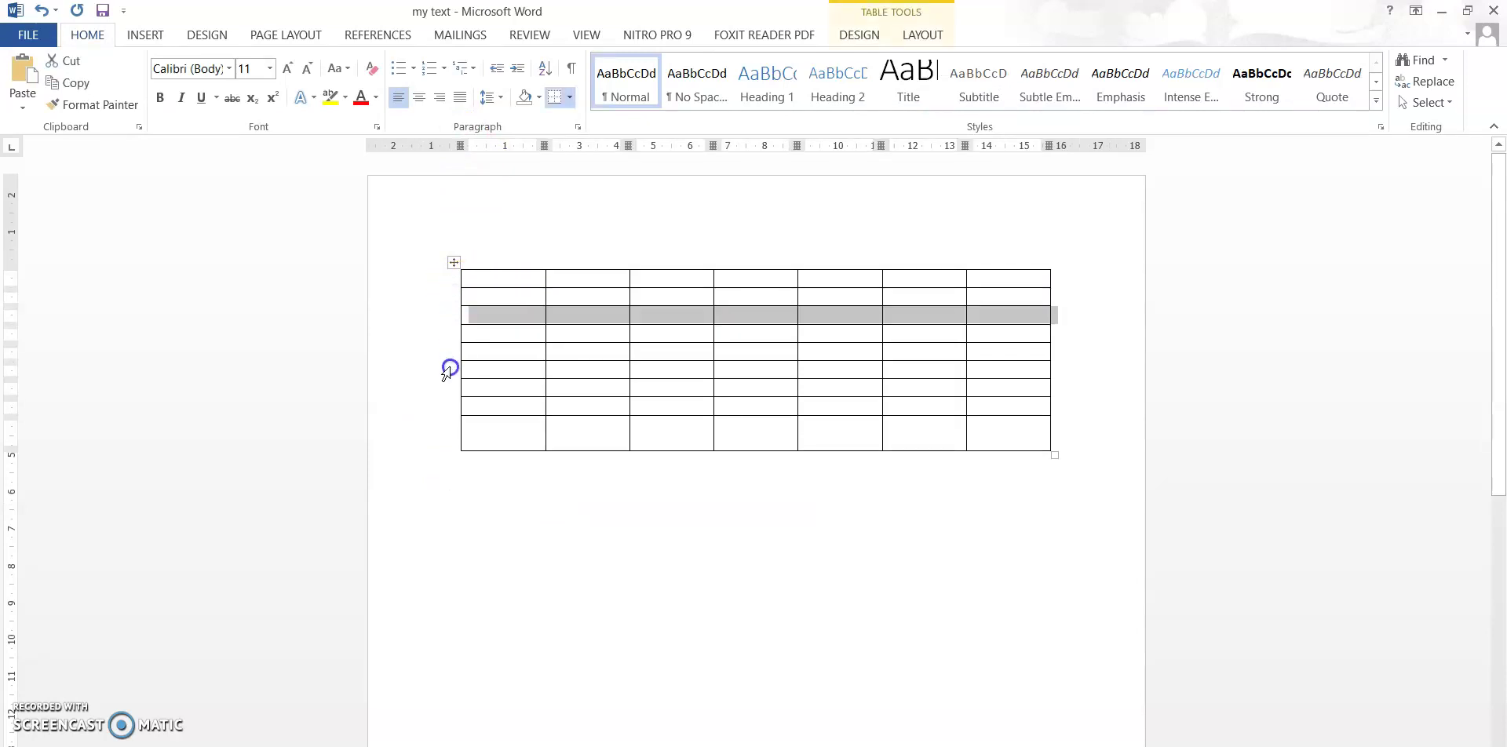
click(453, 325)
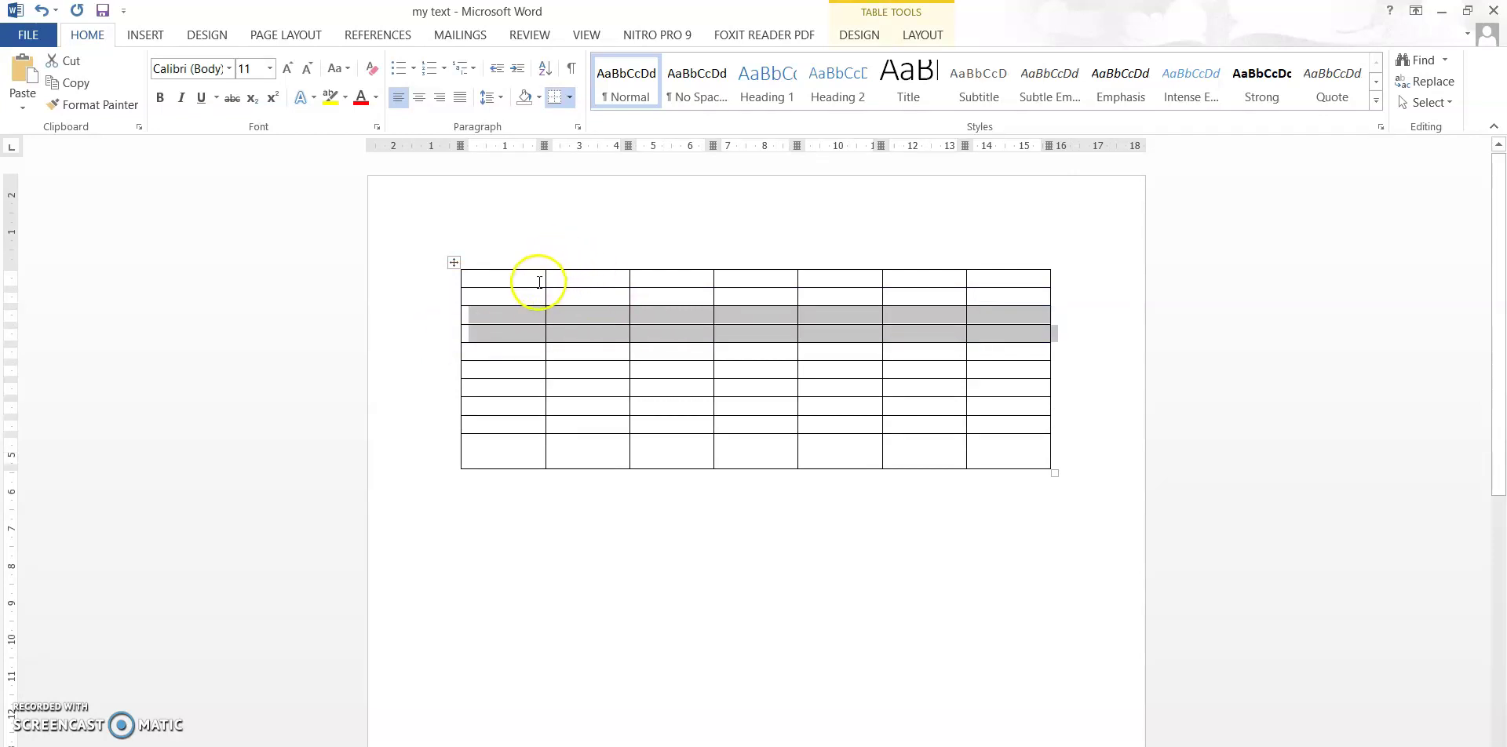
click(454, 325)
click(453, 325)
click(453, 325)
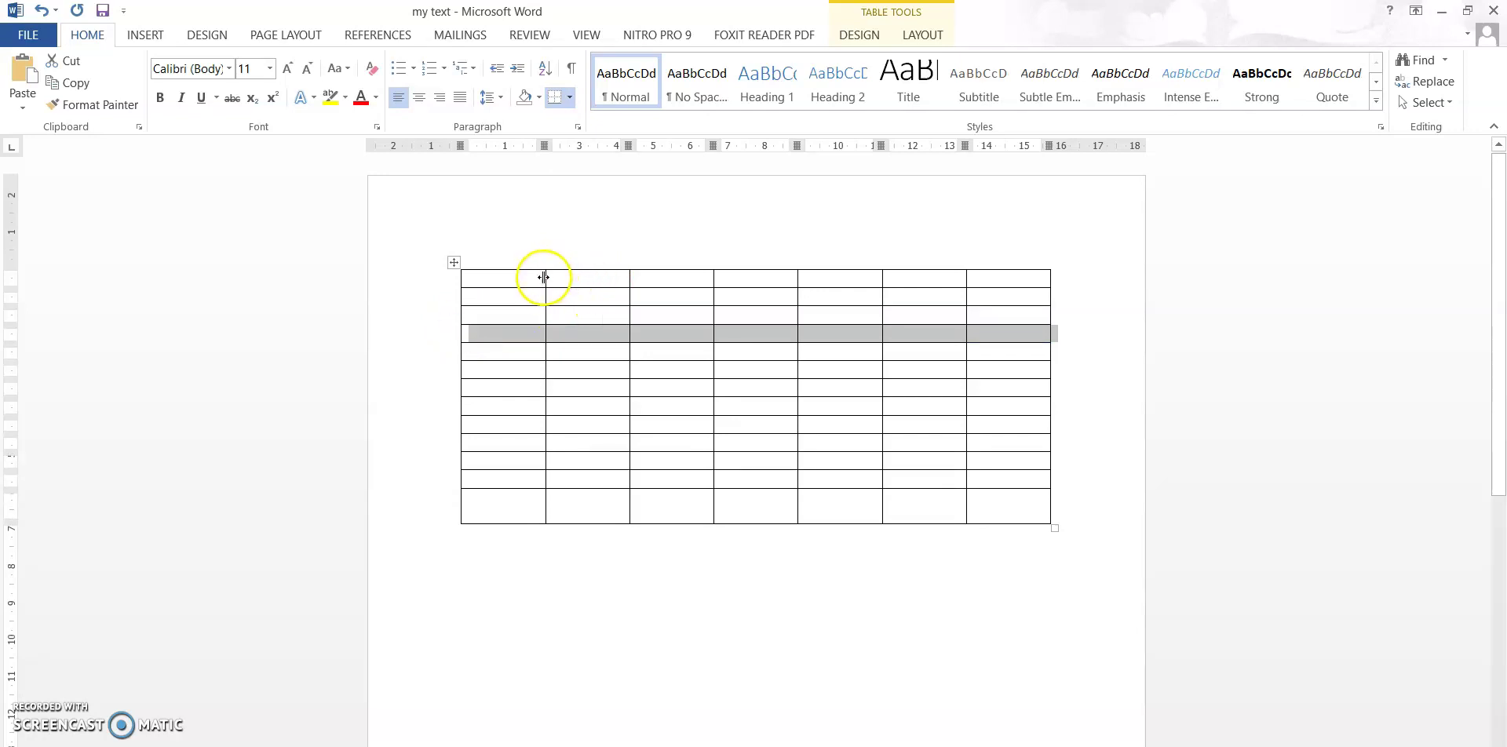
Step: Widen the table's first column and enter "dbaisdbfiasdb" and "cniutngiunrgiundfuigdifnufn" in the first two cells of the top row
drag(544, 277, 581, 277)
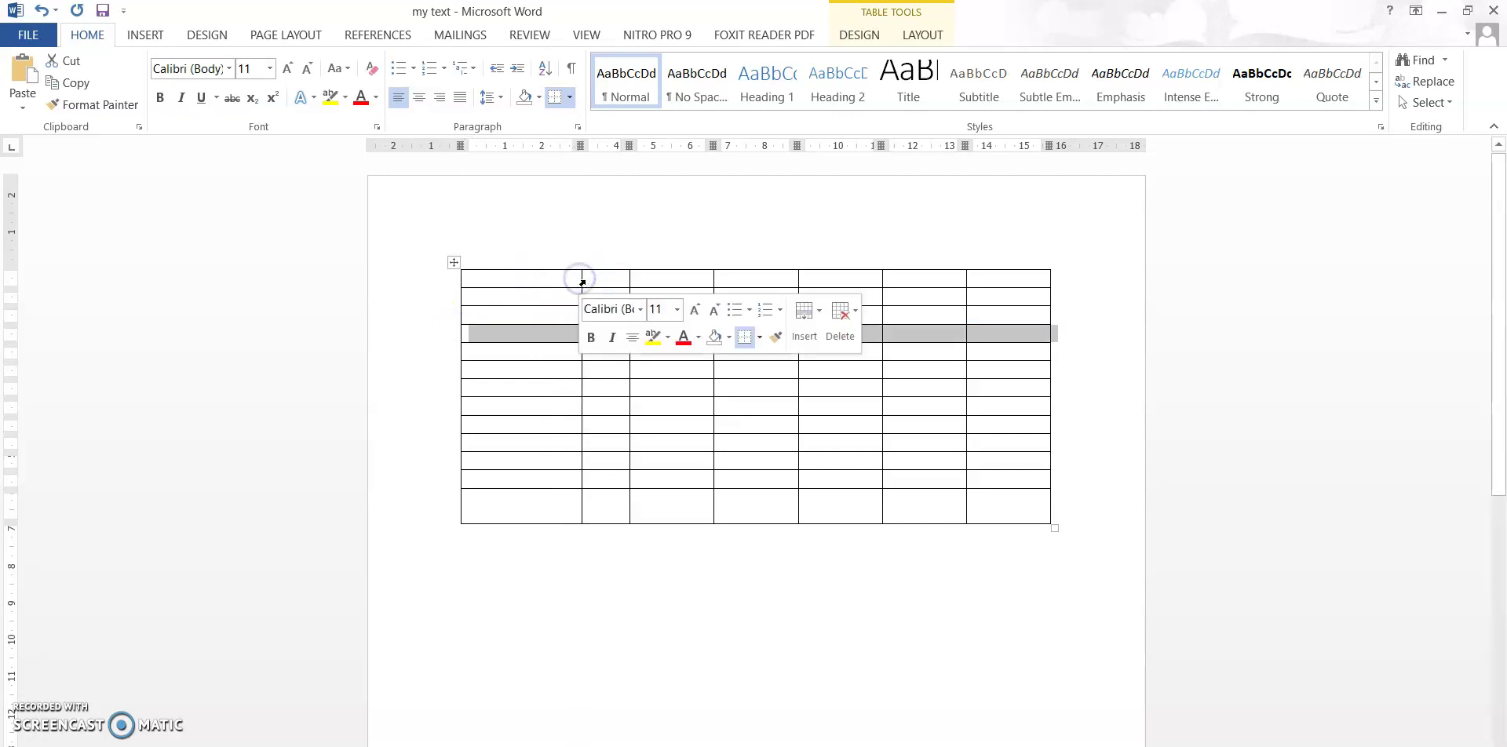
click(543, 281)
text(dbaisdbfiasdb)
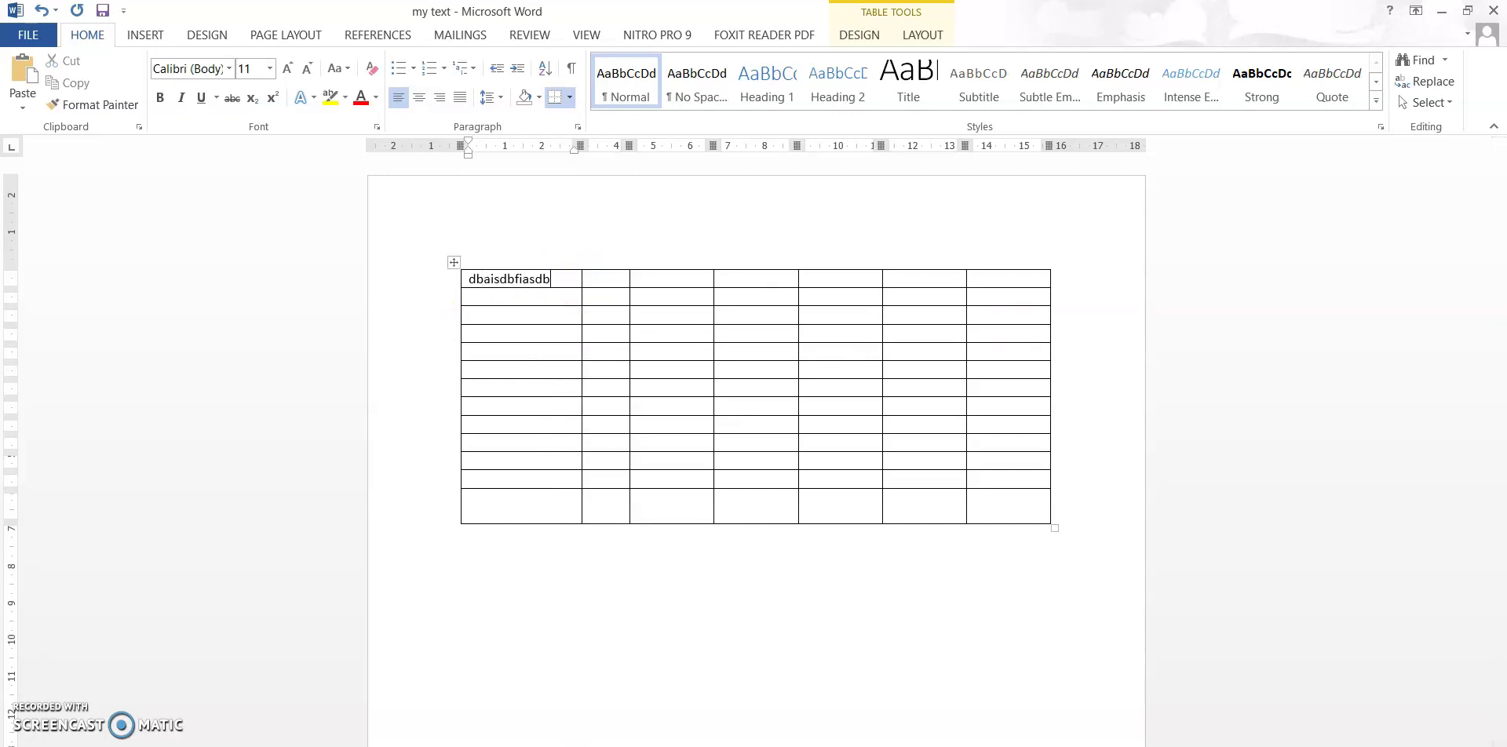
text(cniutngiunrgiundfuigdifnufn)
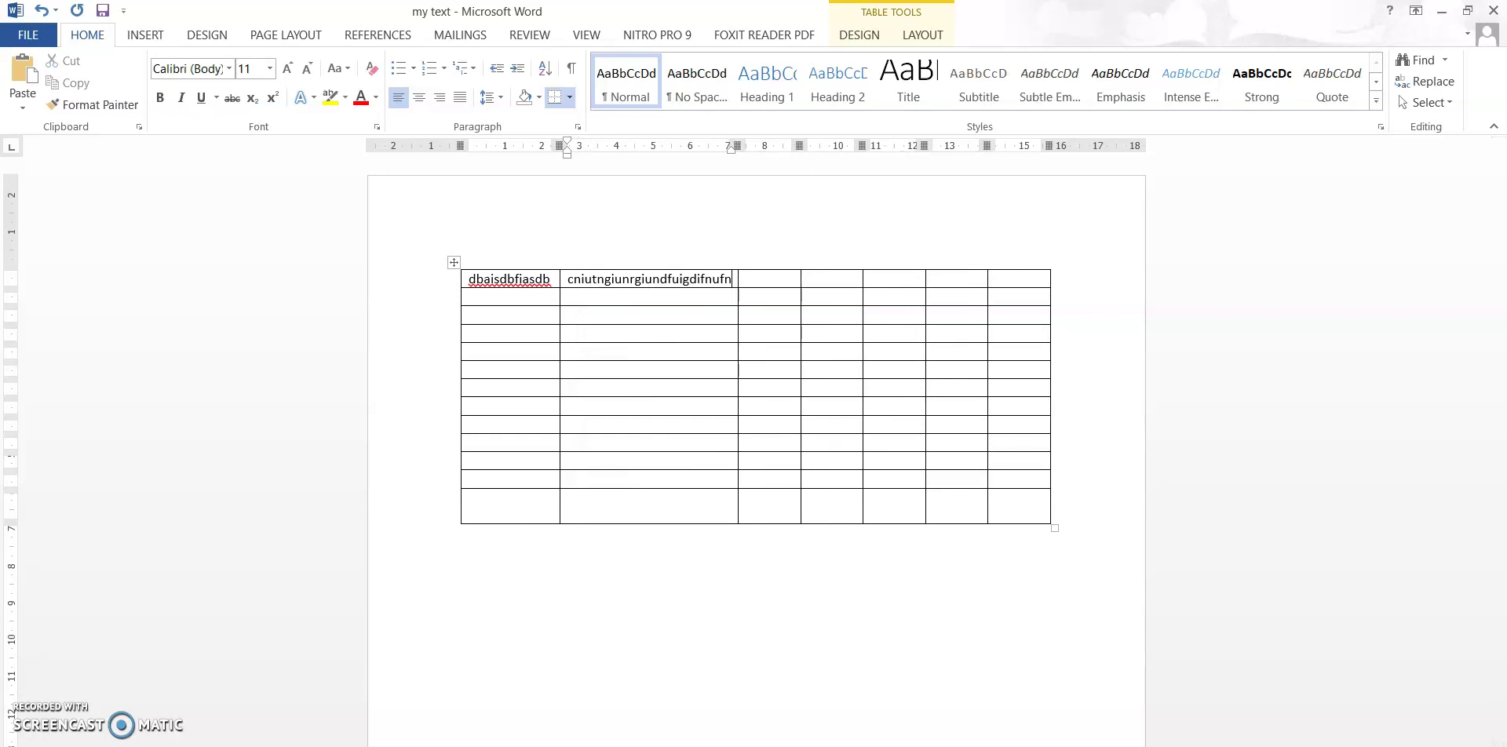
Step: Clear the table's contents and delete the entire table from the document
click(454, 265)
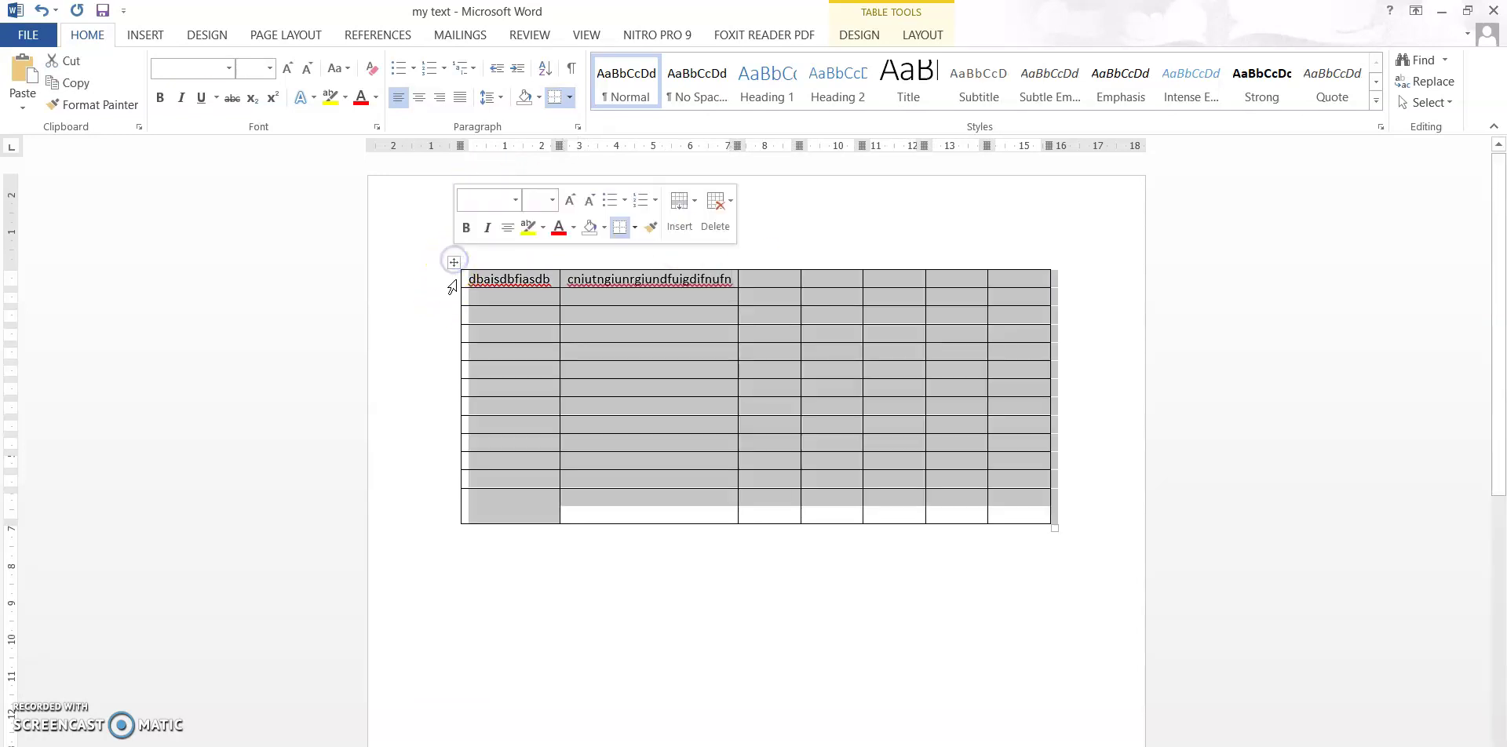
key(Delete)
drag(452, 287, 976, 598)
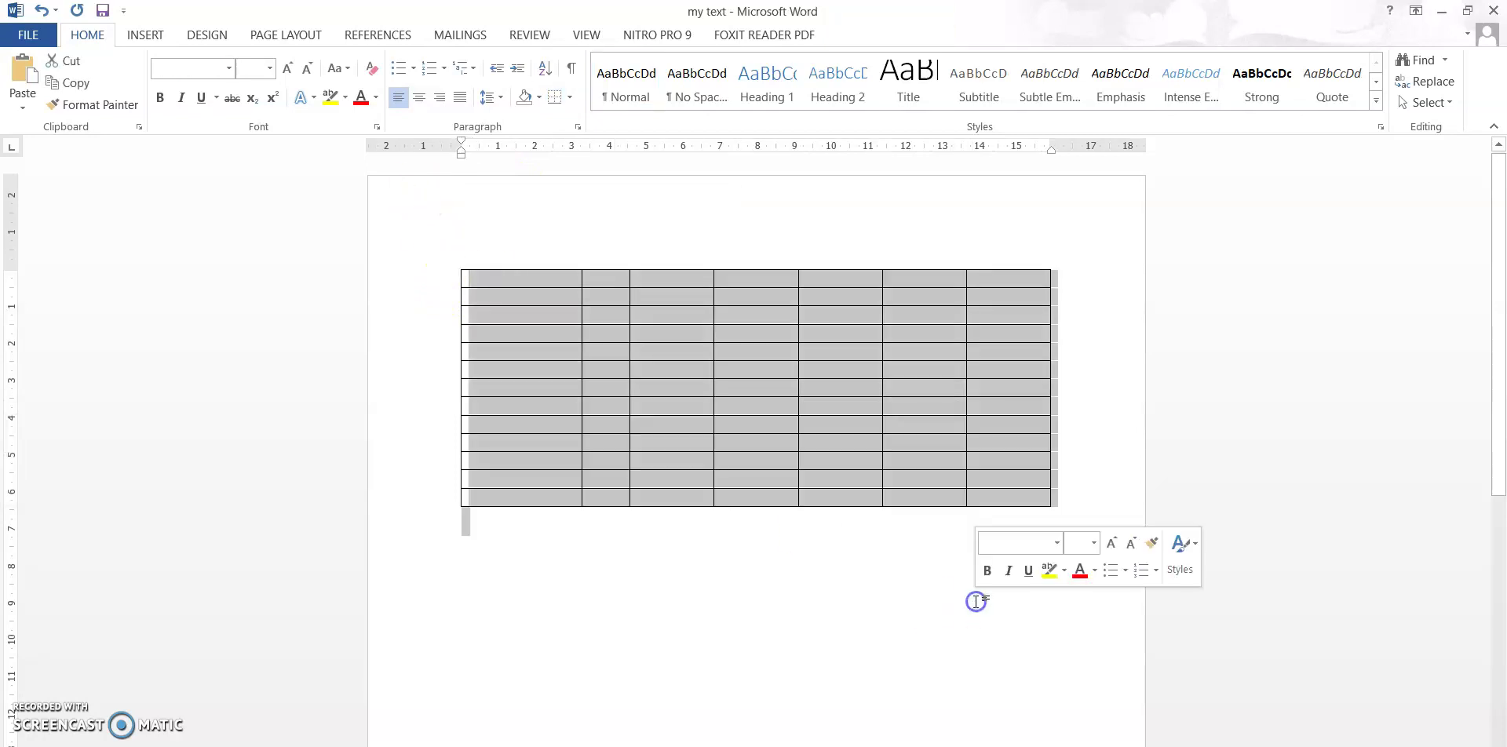
key(BackSpace)
Step: With Draw Table, draw a narrow cell about 0.57 cm wide and 5.33 cm high, and a much wider cell beside it
click(156, 36)
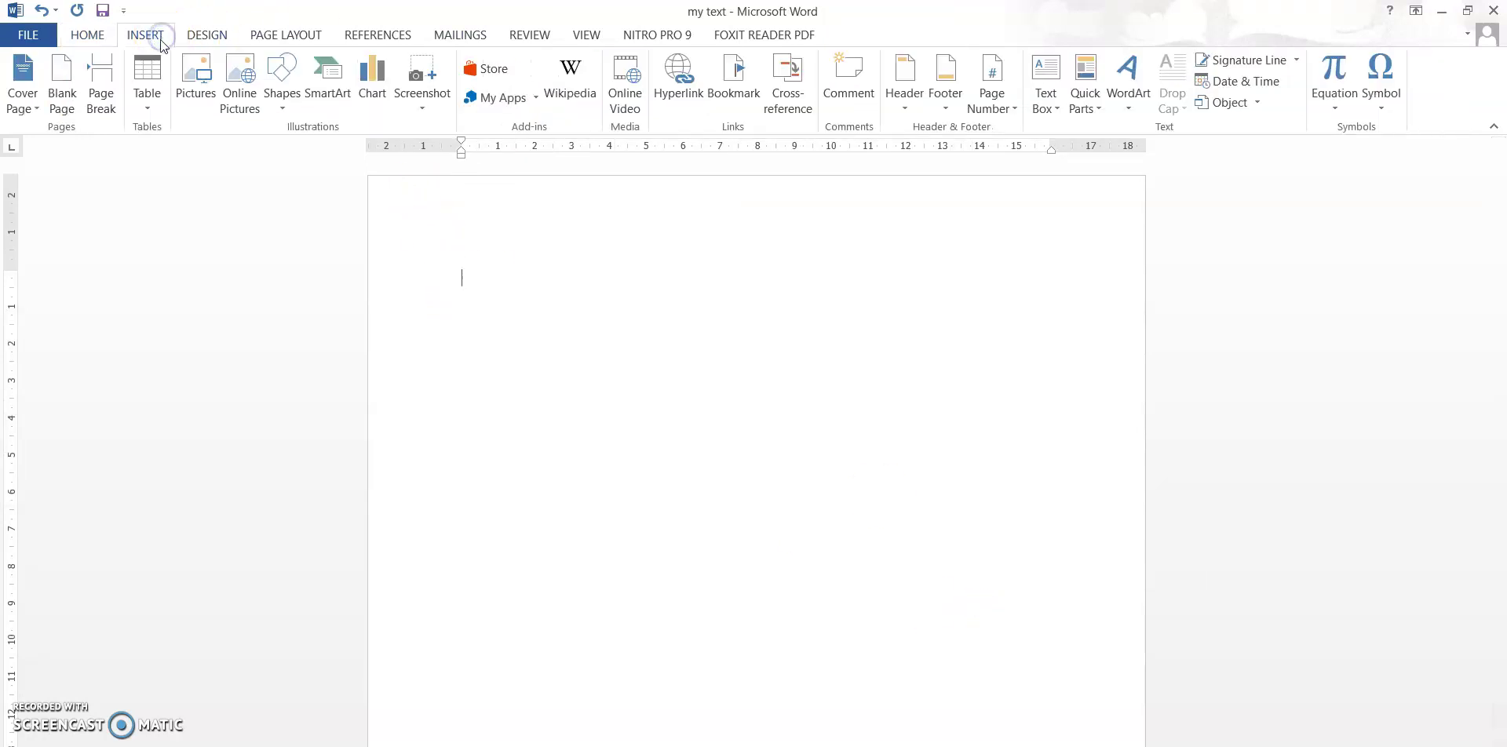
click(149, 86)
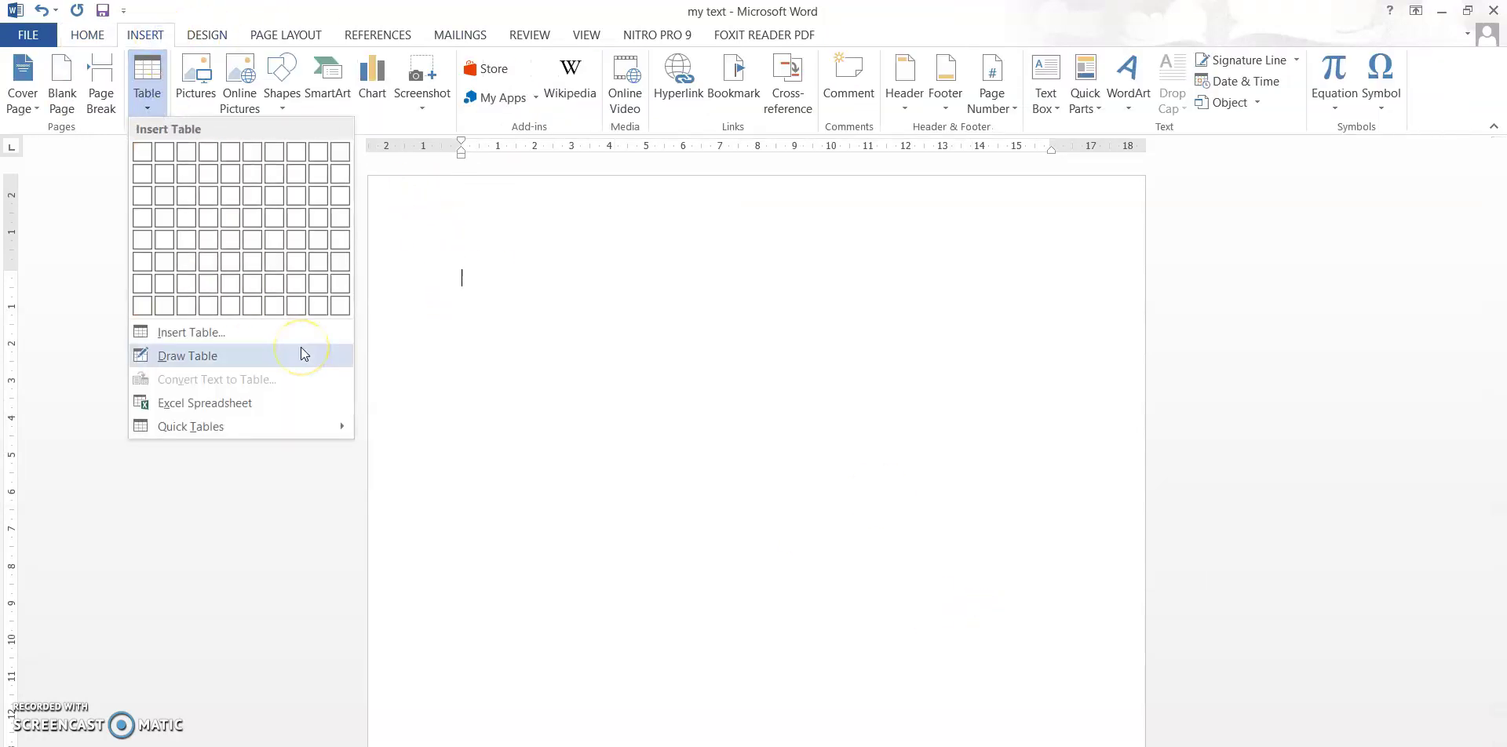
click(172, 357)
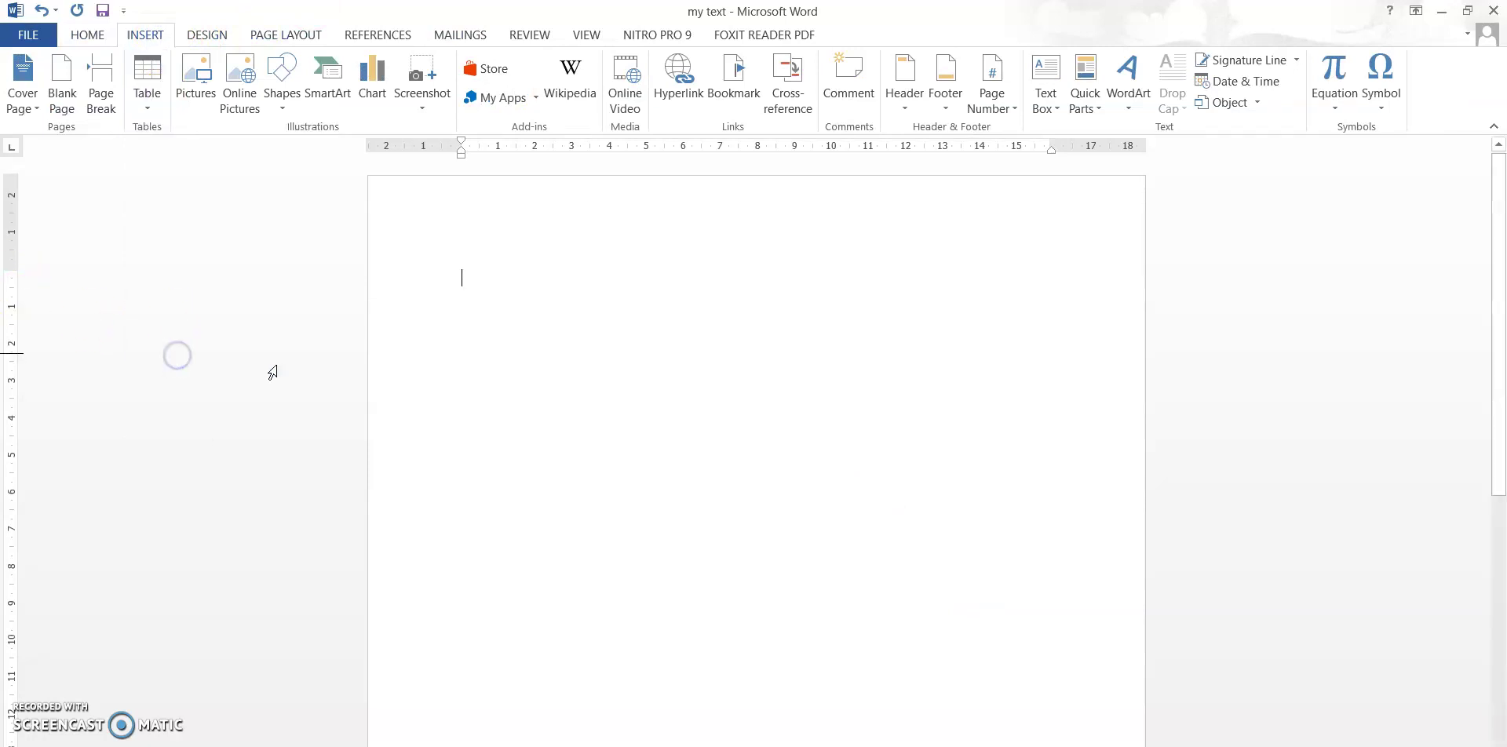
mouse_move(470, 270)
mouse_down()
mouse_move(471, 472)
mouse_move(492, 467)
mouse_up()
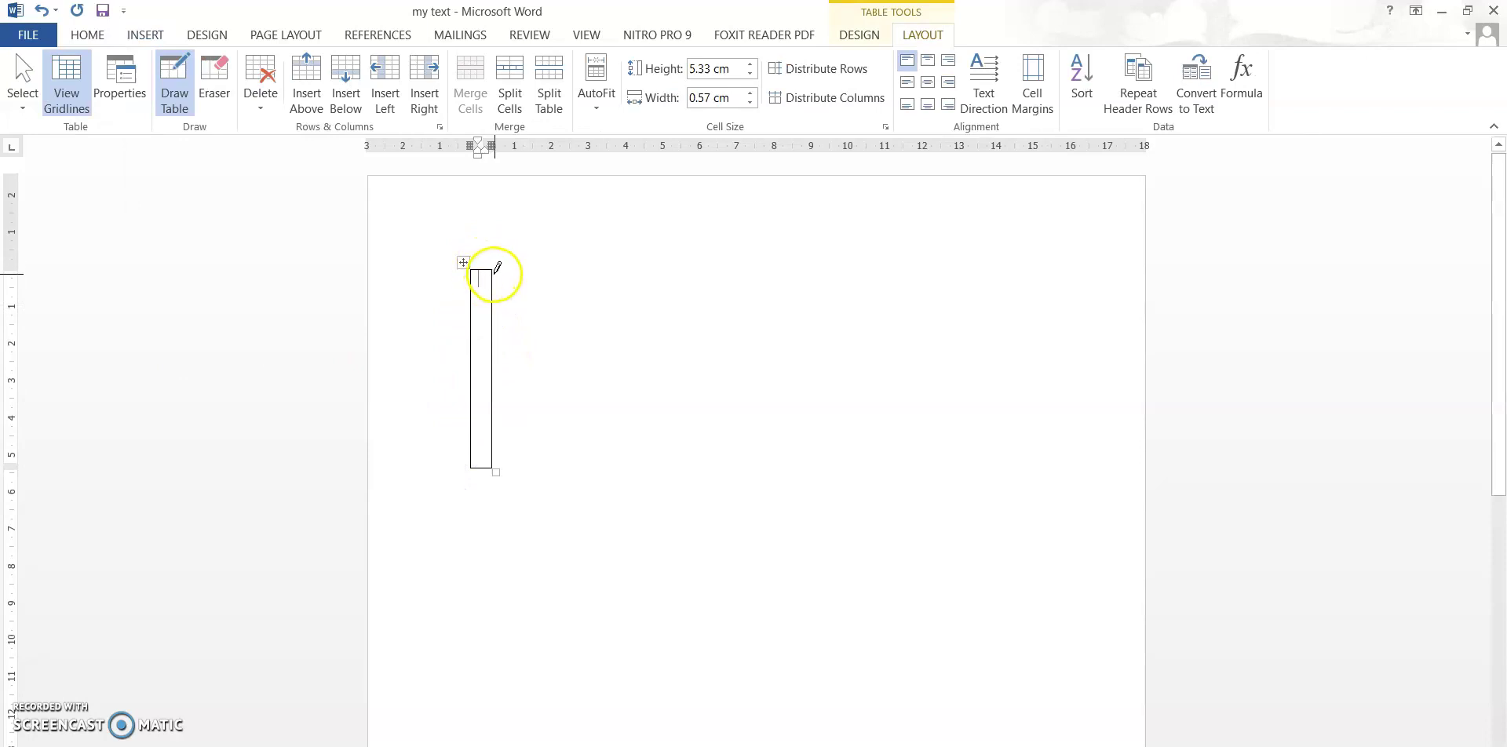
mouse_move(495, 269)
mouse_down()
mouse_move(662, 343)
mouse_move(767, 425)
mouse_move(734, 470)
mouse_up()
Step: Draw vertical lines through the wide cell to divide it into columns
drag(612, 270, 616, 389)
drag(610, 435, 610, 438)
drag(547, 271, 541, 444)
drag(682, 252, 675, 430)
drag(620, 270, 620, 385)
Step: Draw horizontal row lines across the hand-drawn table and a large outer frame around it
drag(476, 299, 705, 299)
drag(493, 350, 733, 350)
mouse_move(472, 287)
mouse_down()
mouse_move(488, 287)
mouse_move(482, 327)
mouse_up()
drag(412, 246, 903, 596)
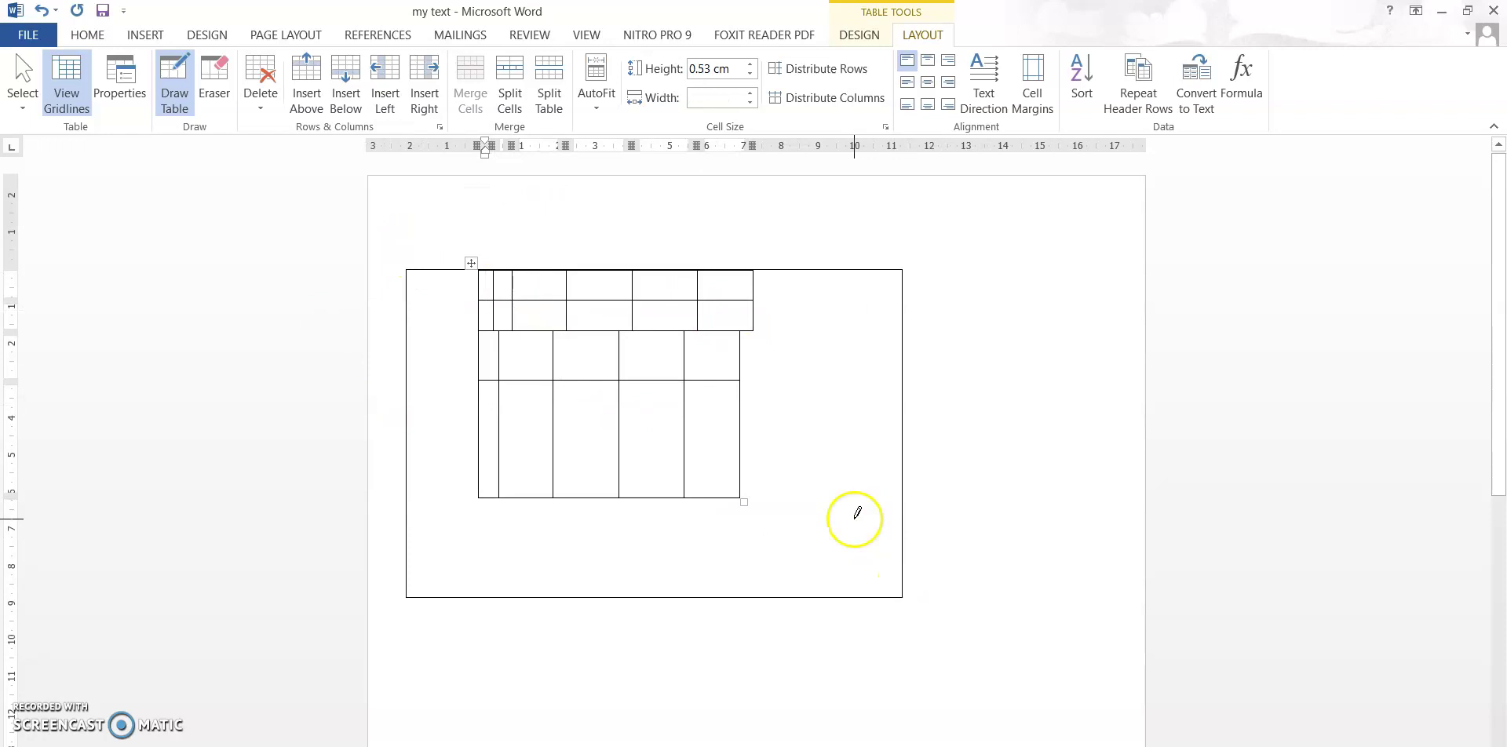
key(Escape)
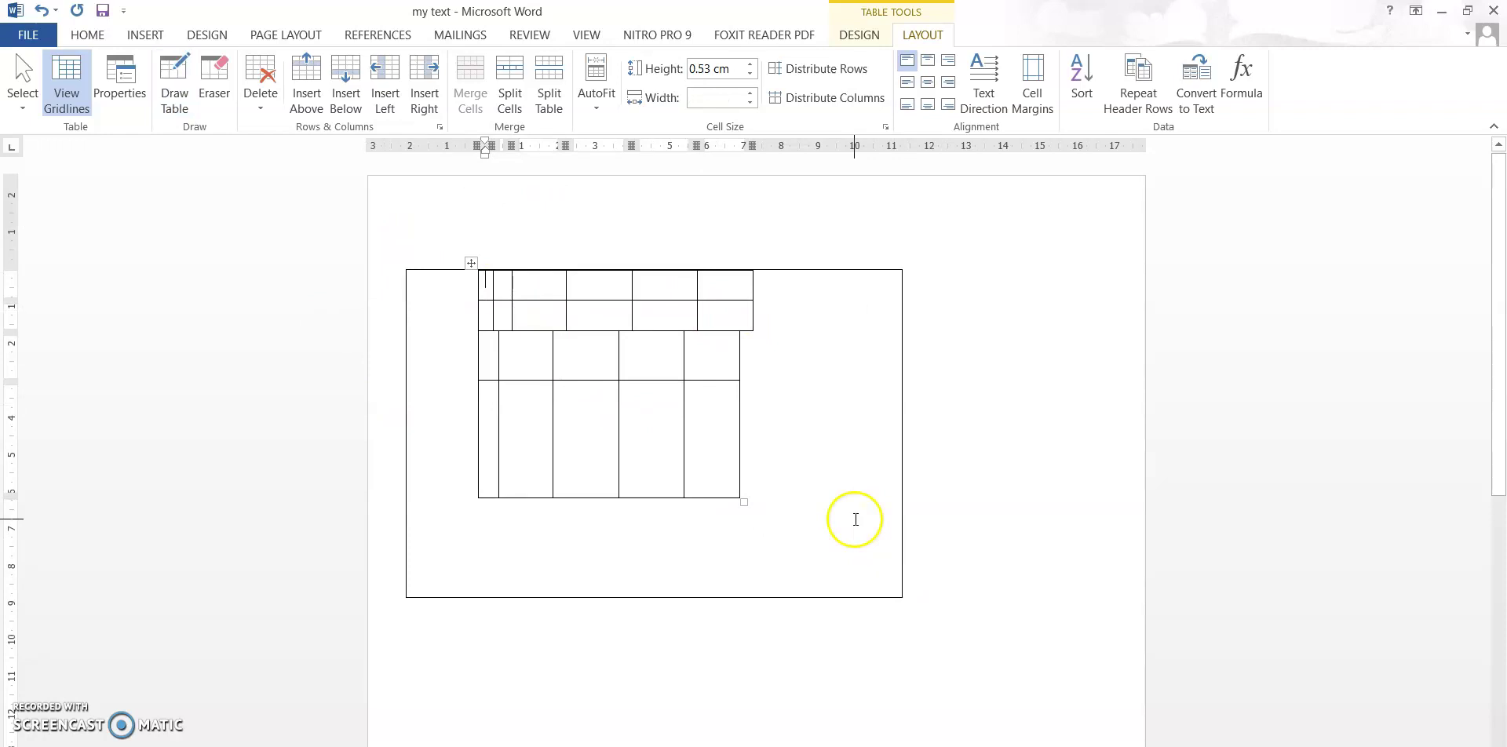
Step: Select the entire hand-drawn table and cut it from the document
click(470, 263)
click(473, 270)
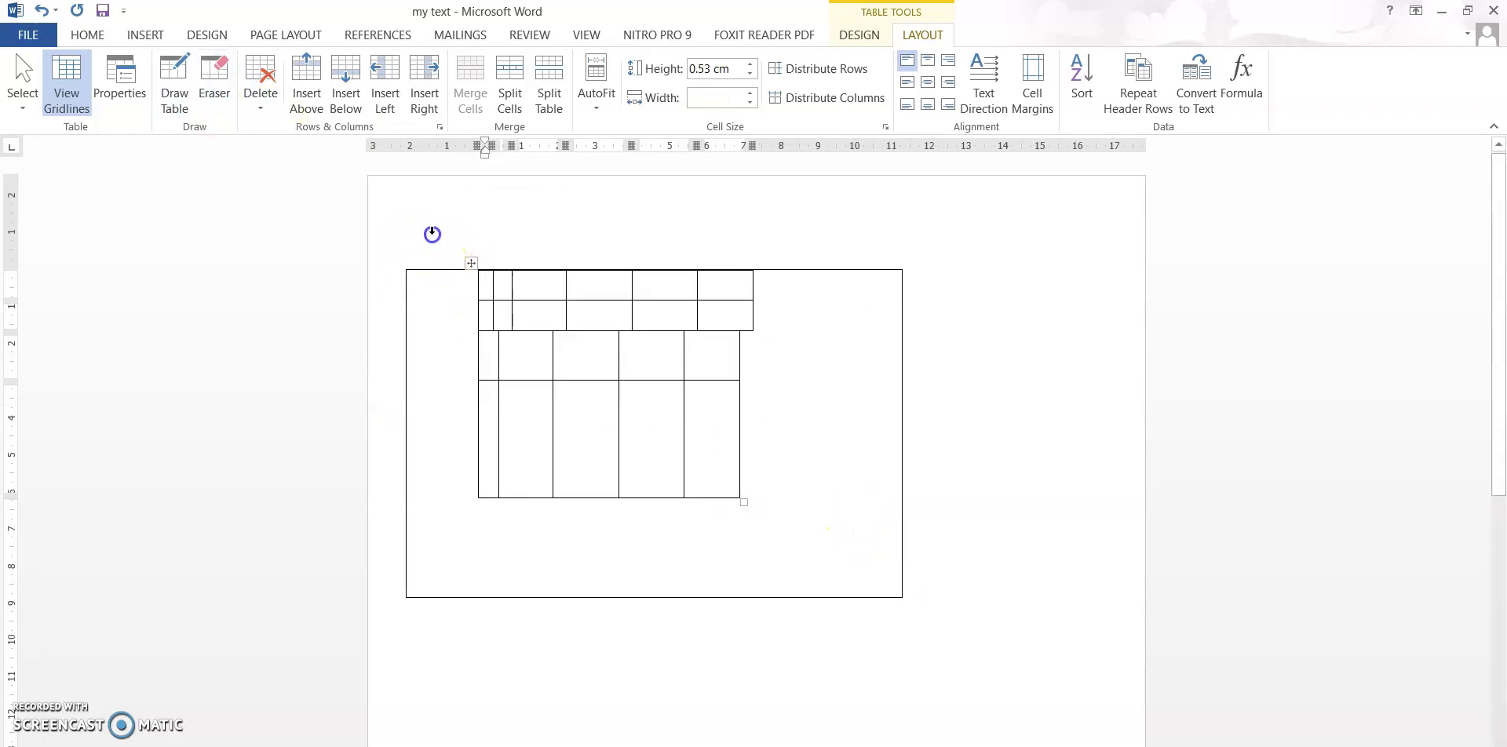
click(440, 233)
click(87, 34)
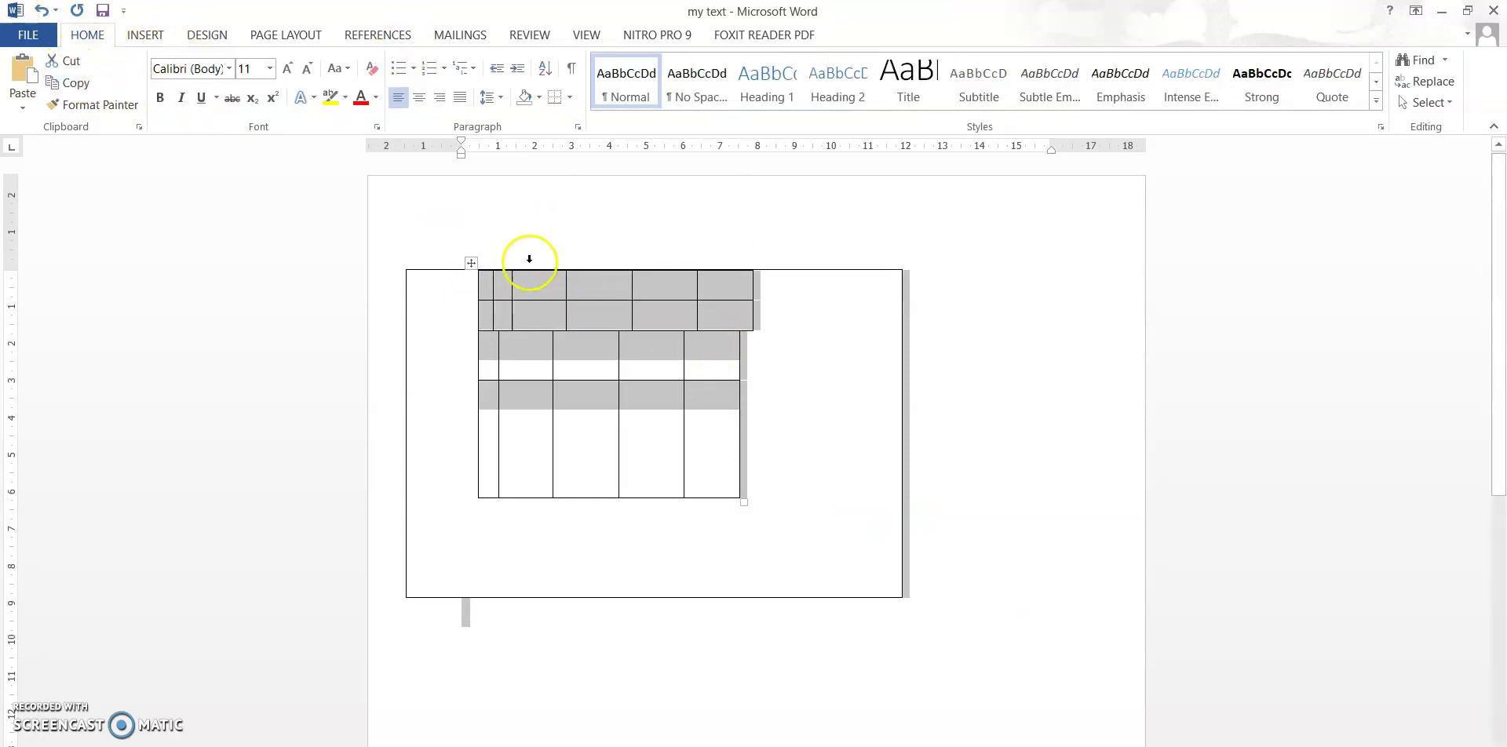
key(ctrl+x)
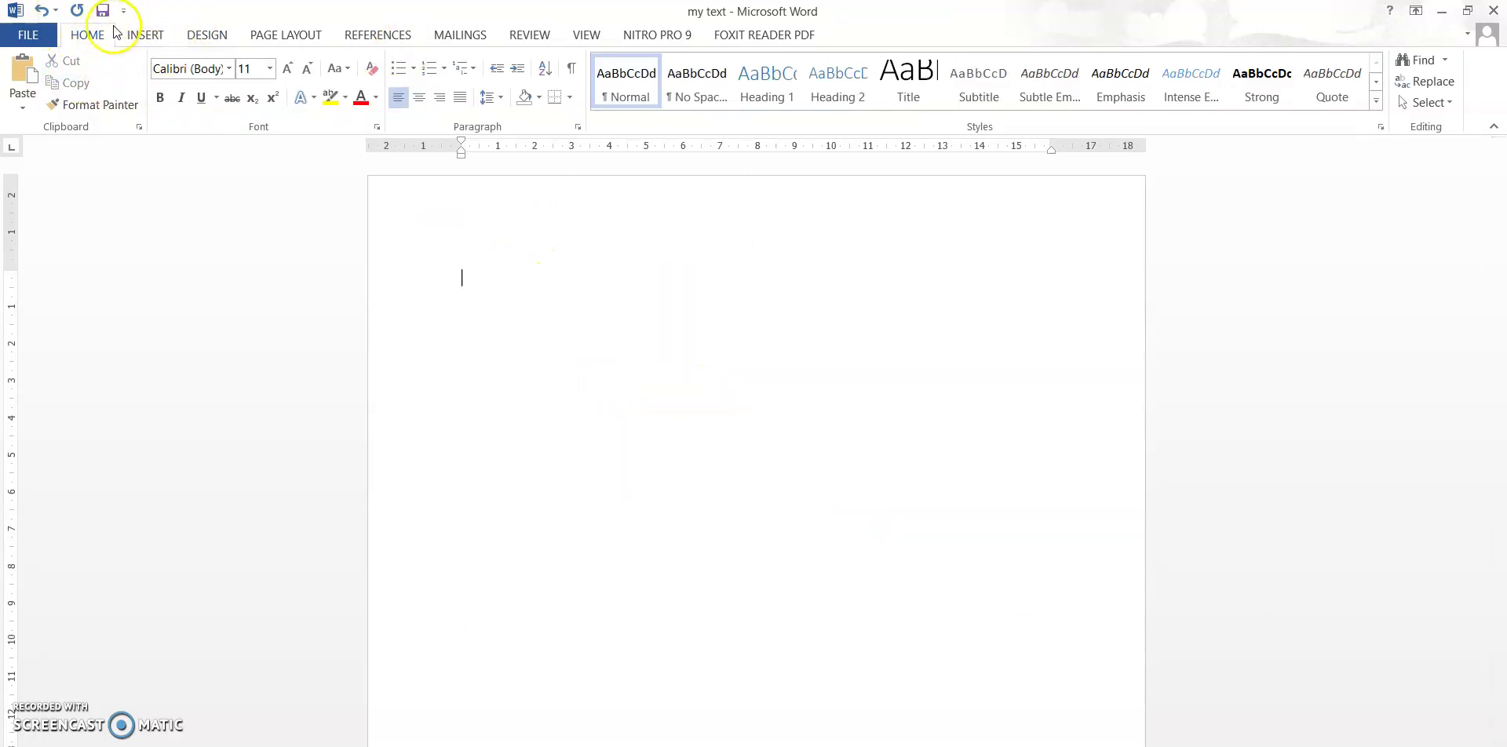
Step: Insert an embedded Excel spreadsheet on the empty page
click(139, 35)
click(147, 78)
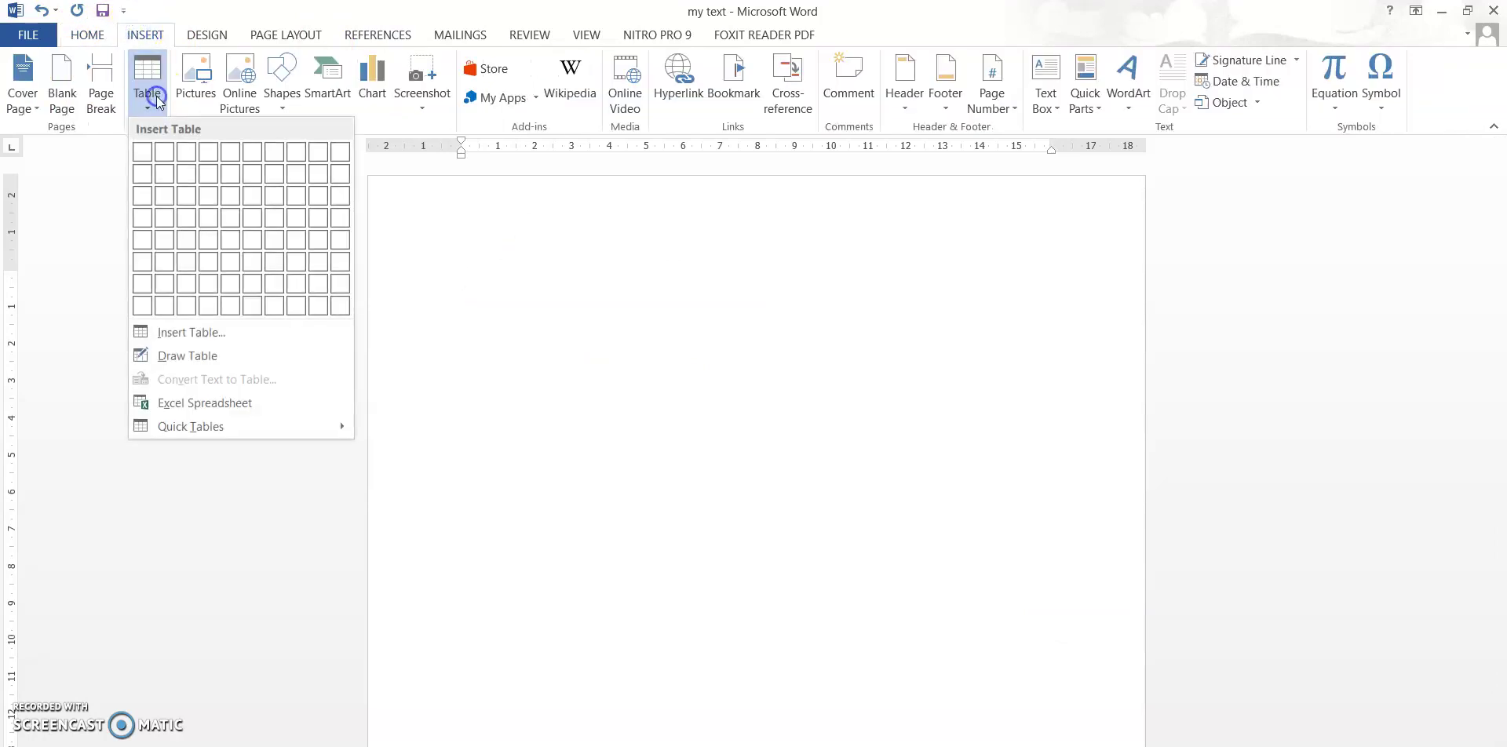
click(211, 403)
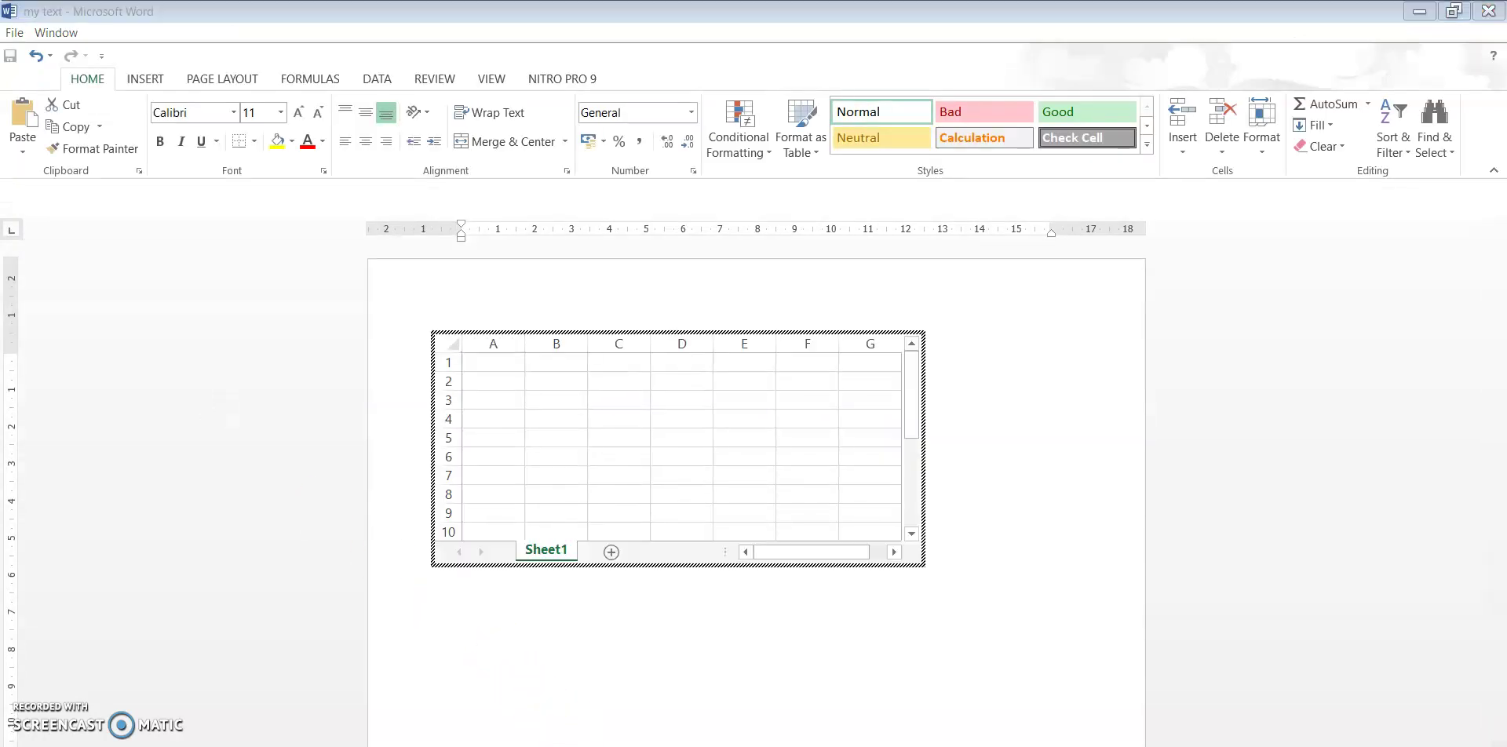
click(652, 710)
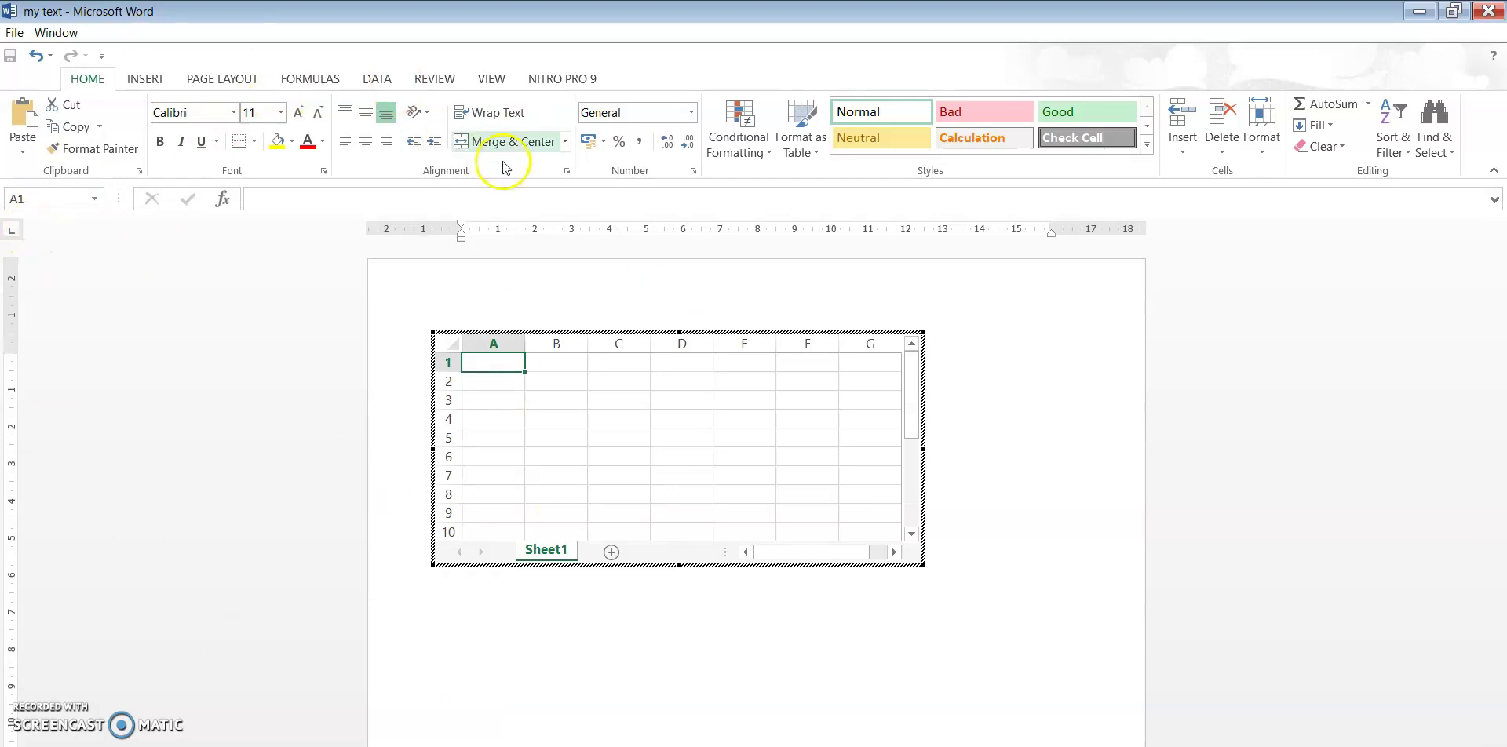
Step: Enter the headings name, maths, science and social in cells A1 to D1 of the embedded spreadsheet
double_click(498, 366)
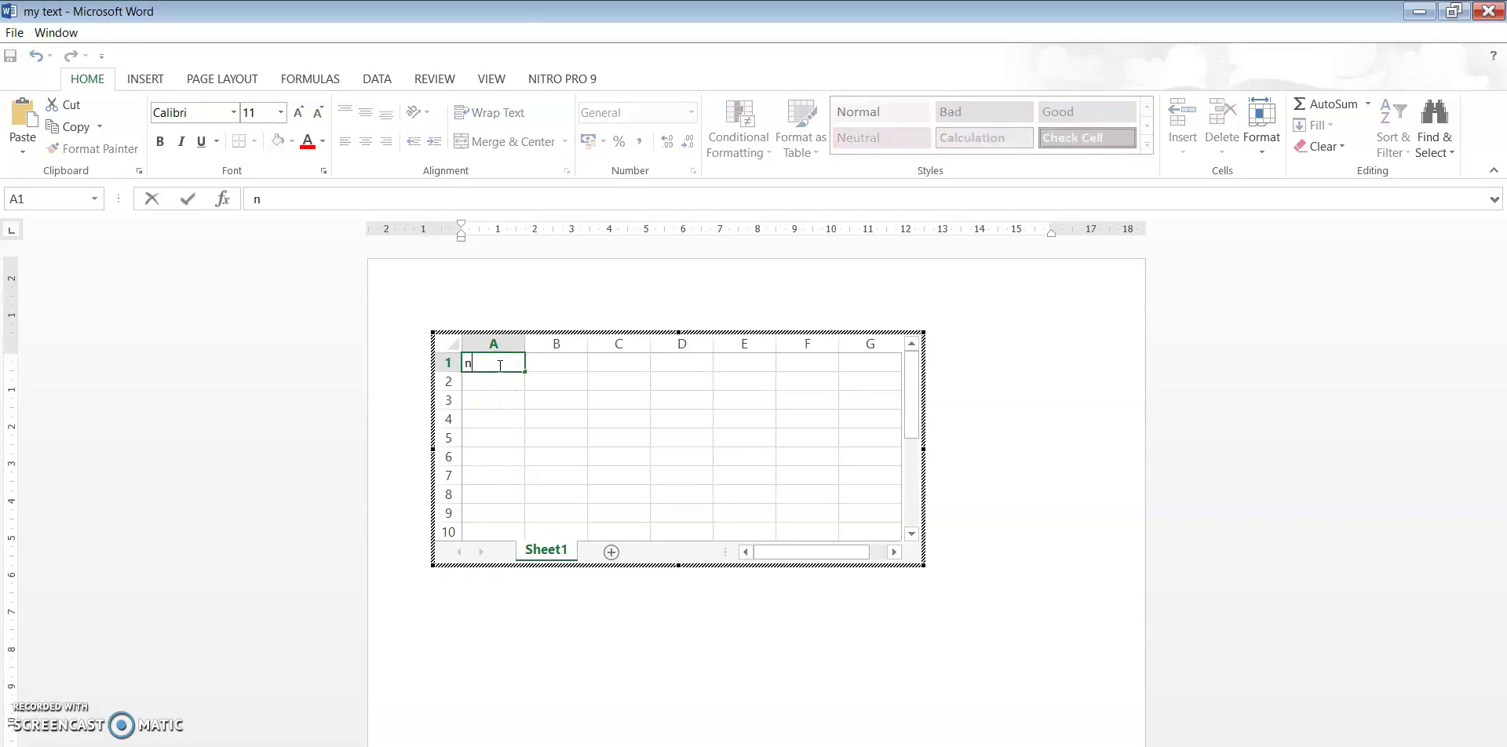
key(Tab)
text(maths)
key(Tab)
text(sc)
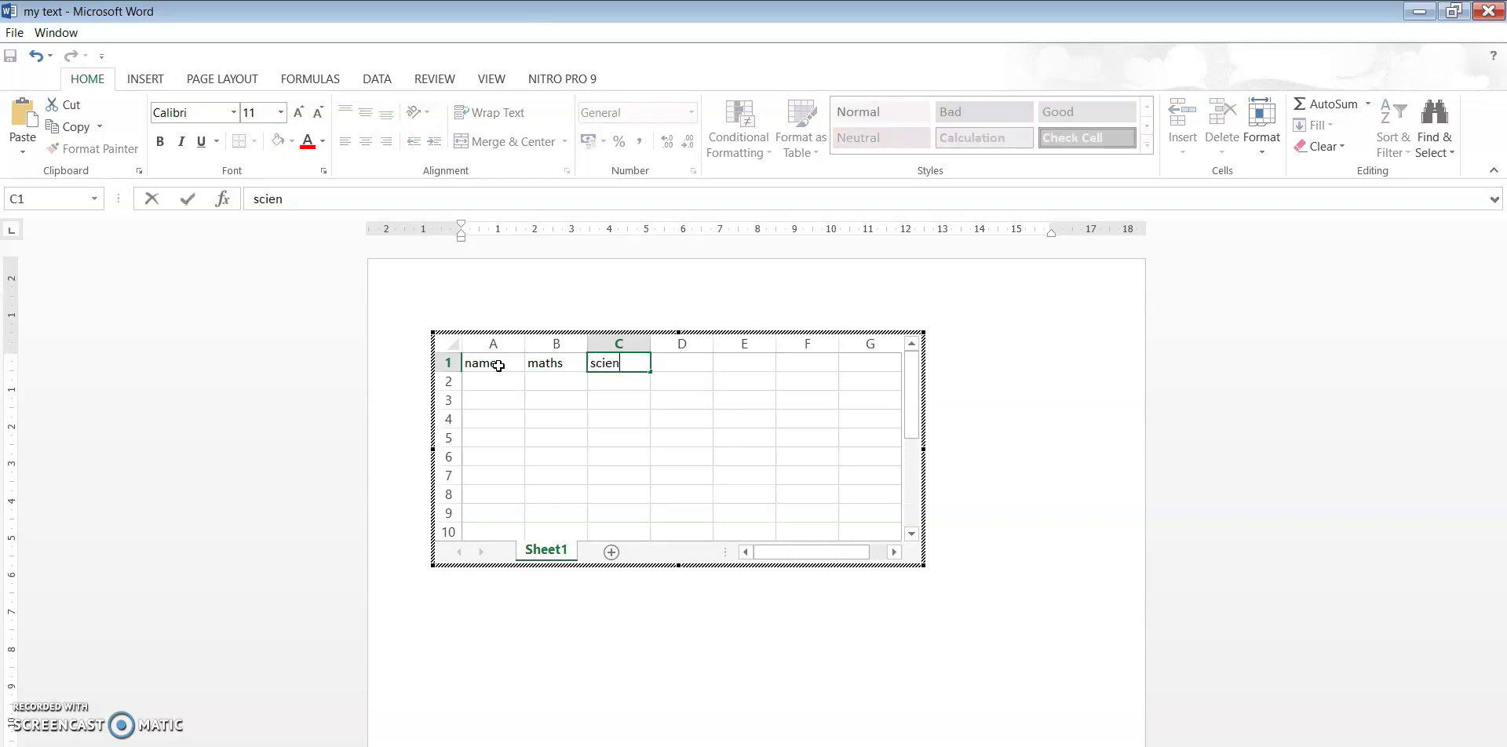
key(Tab)
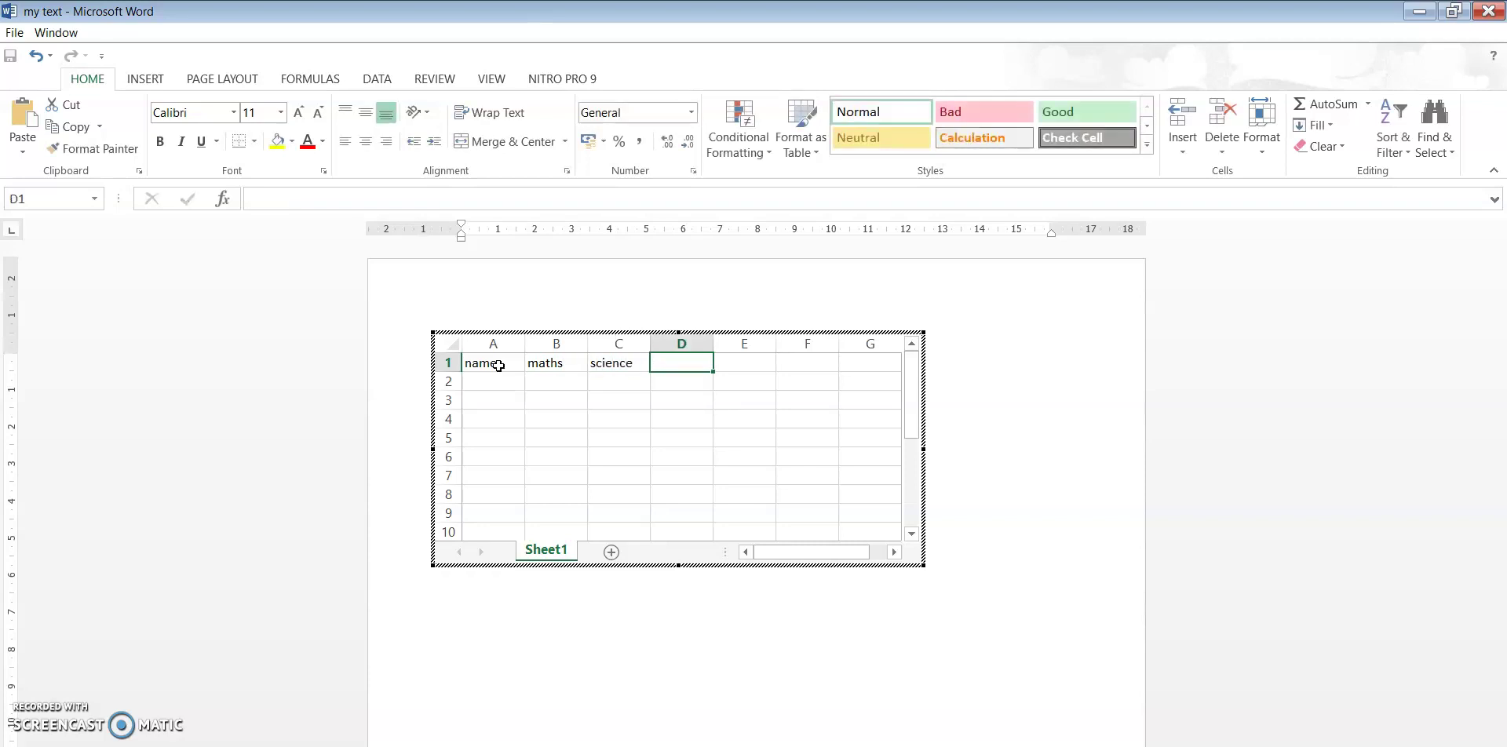
text(social)
key(Return)
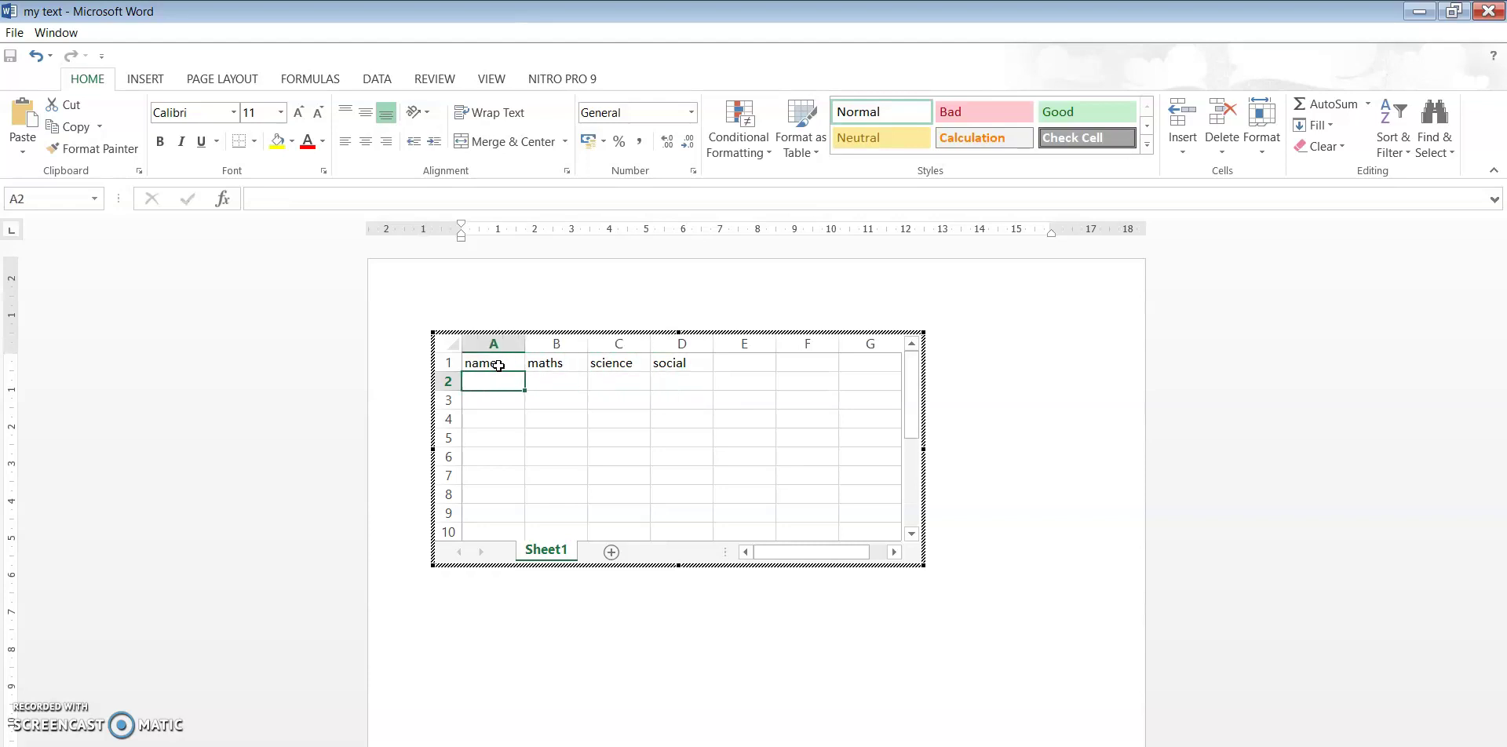
Step: Enter three student names in cells A2 to A4, below the name heading
text(aravind)
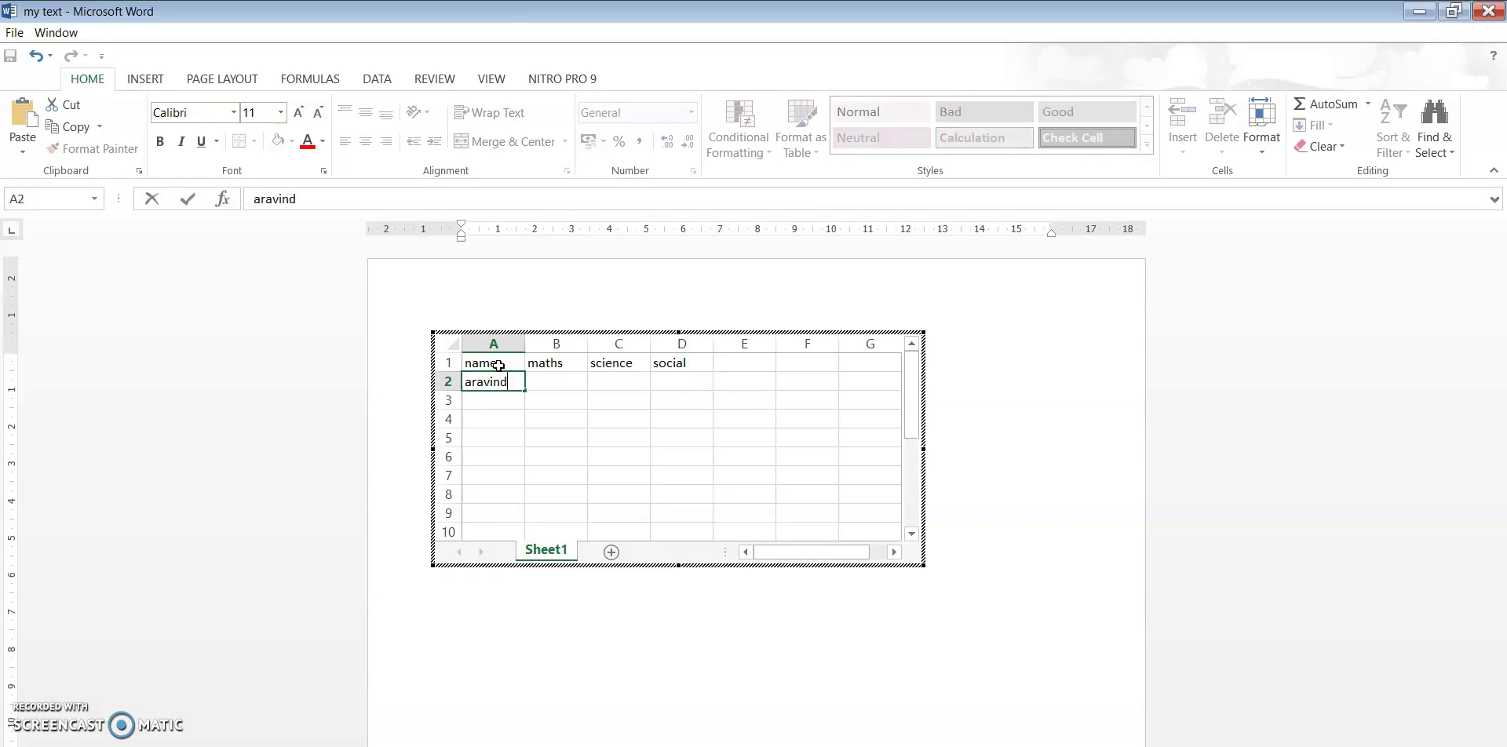
key(Return)
text(v)
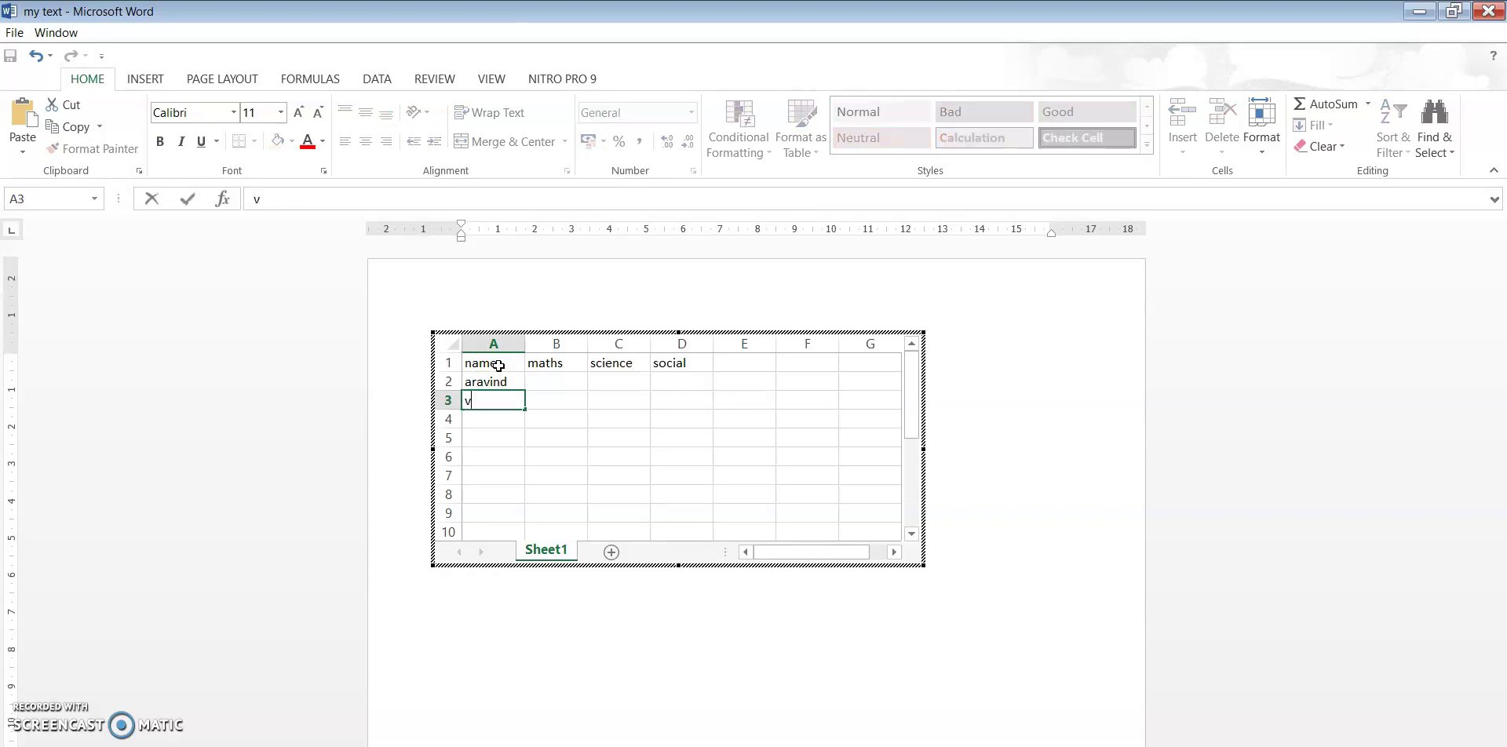
text(inayak)
key(Return)
text(vys)
key(Tab)
Step: Enter the maths marks 97, 99 and 23 in cells B2 to B4
key(Up)
key(Up)
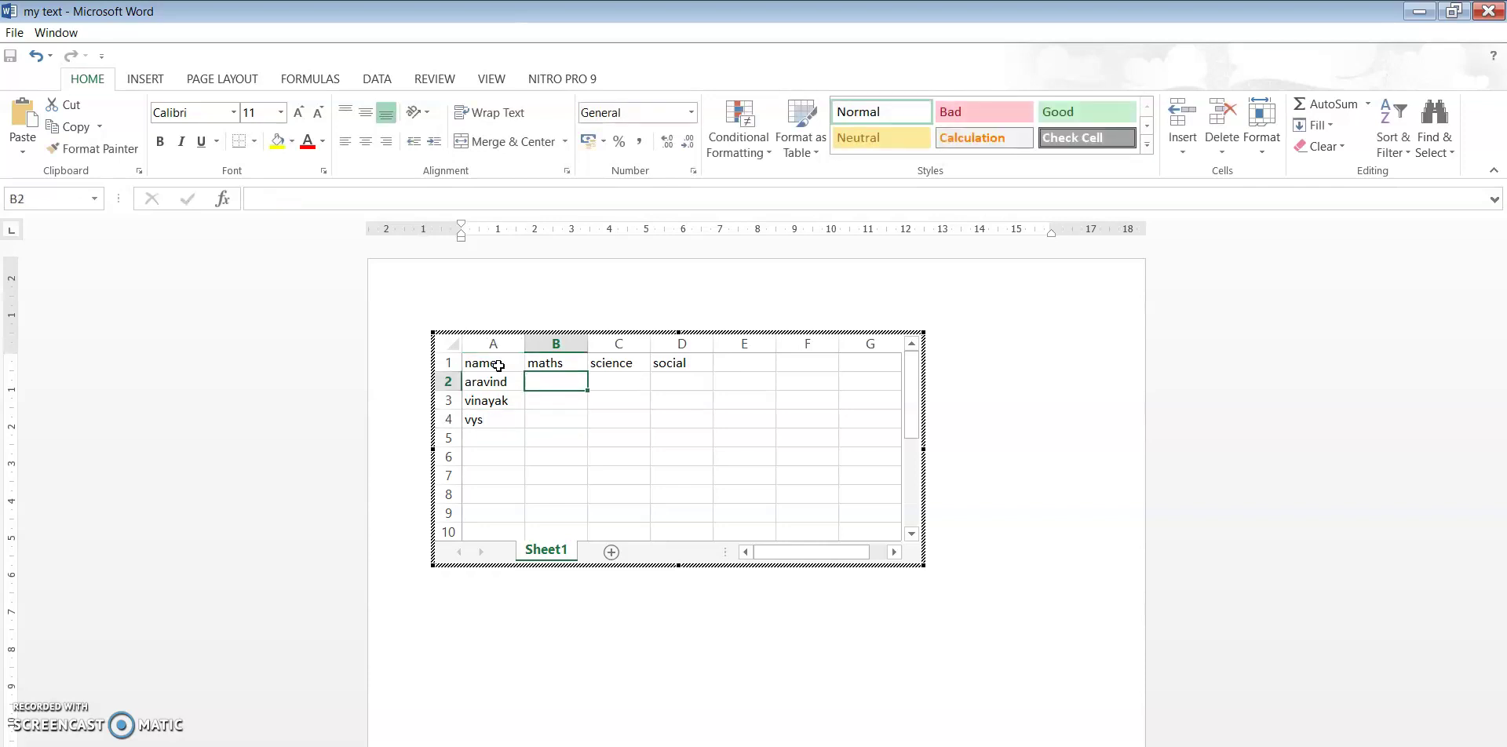
text(97)
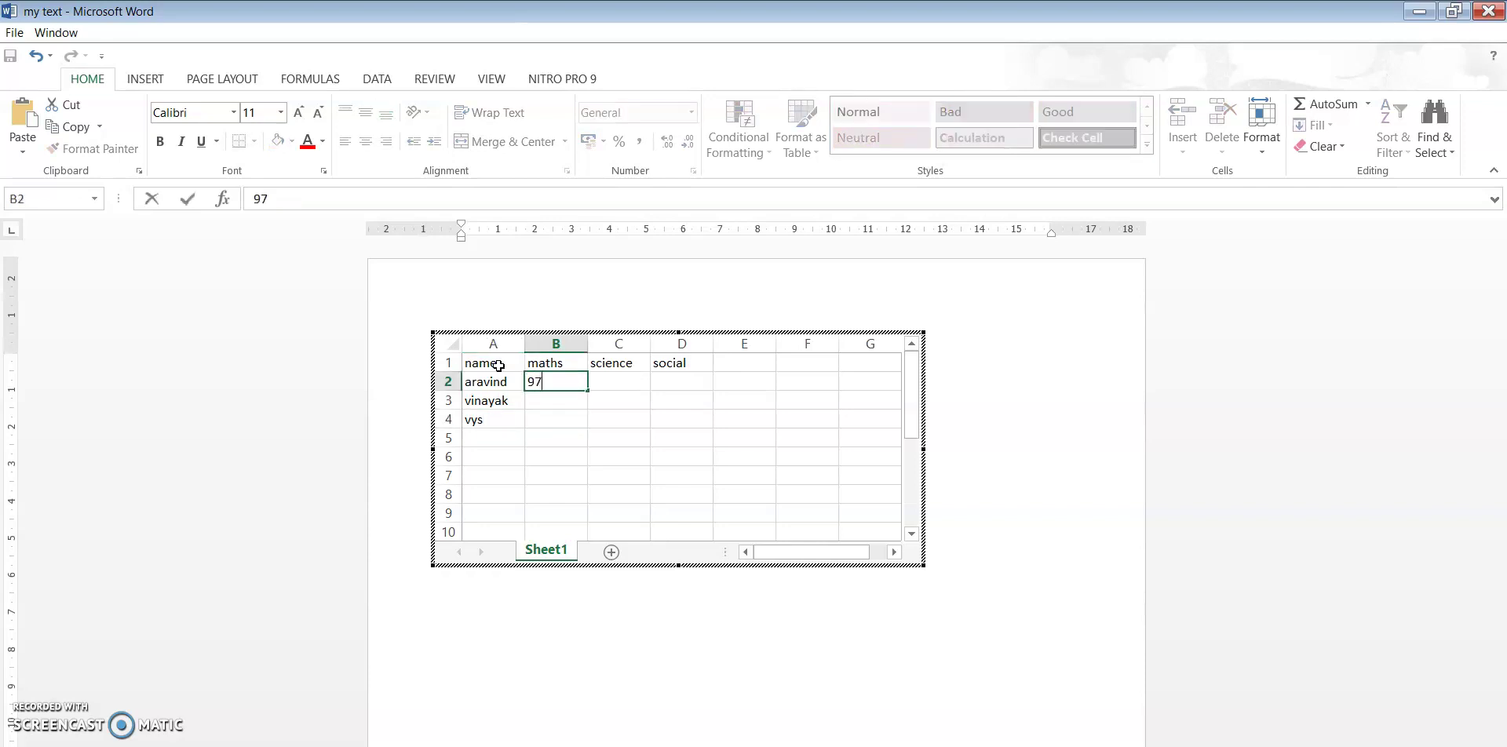
key(Return)
text(99)
key(Return)
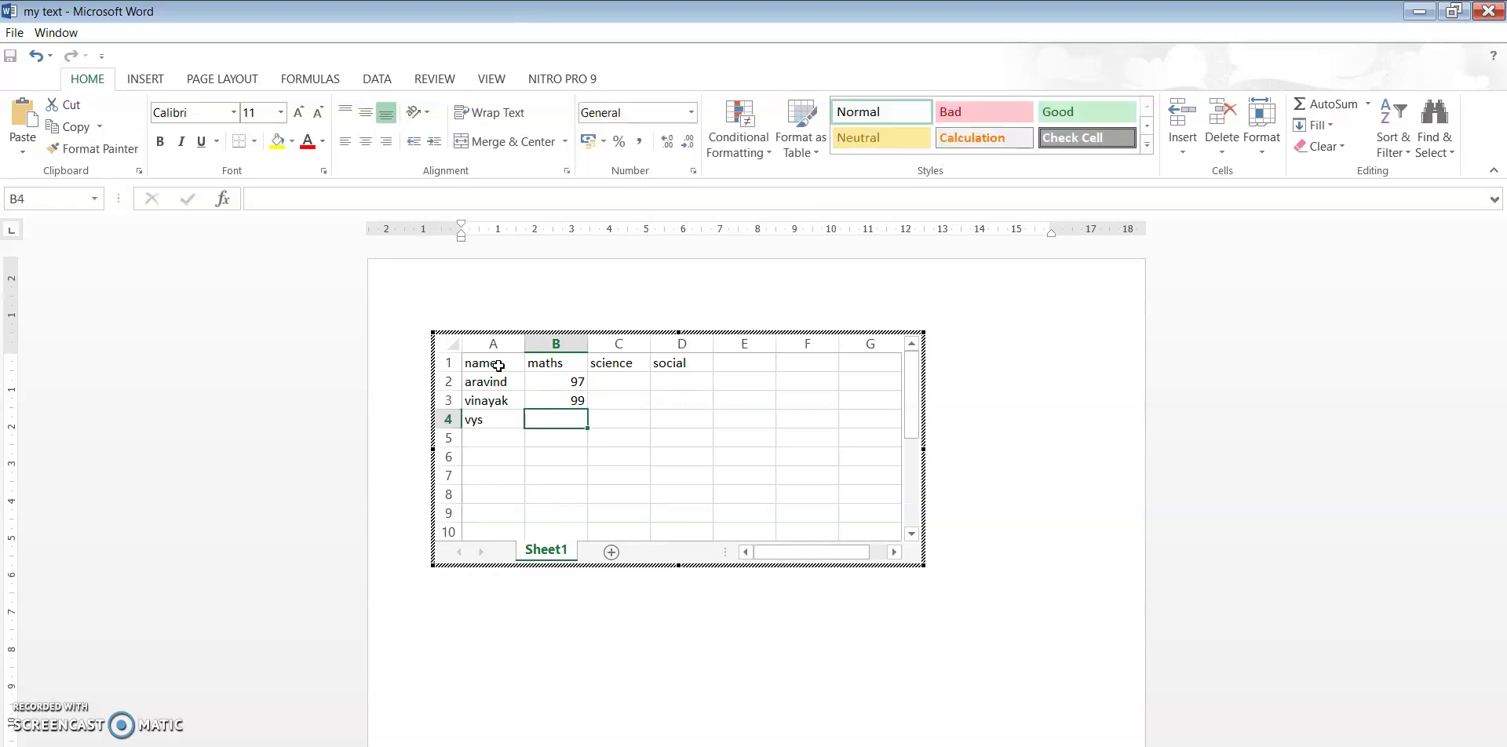
text(23)
key(Tab)
Step: Enter the science marks 34, 46 and 77 in cells C2 to C4
key(Up)
key(Up)
text(34)
key(Return)
text(46)
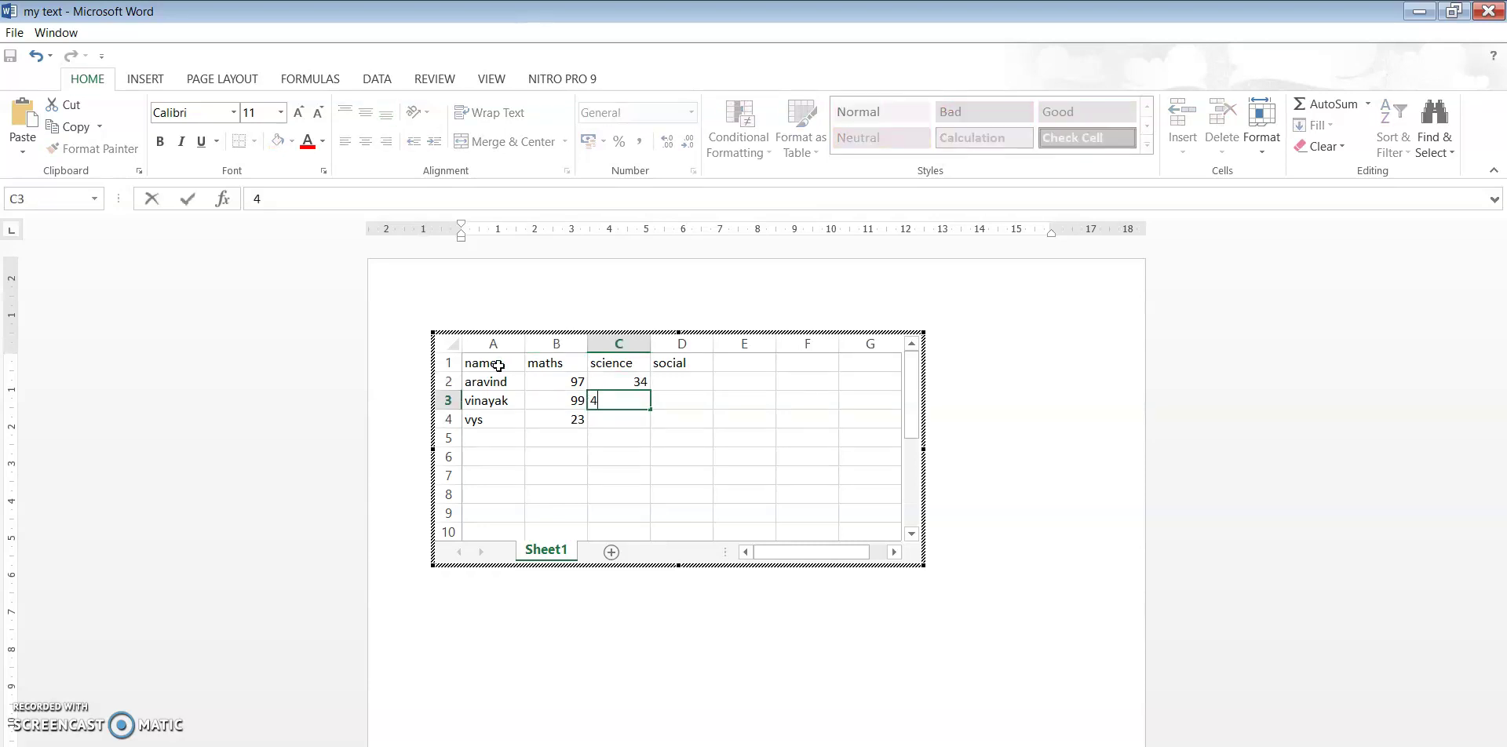
key(Return)
text(77)
key(Return)
Step: Enter the social marks 67, 45 and 87 in cells D2 to D4, and return to the document
key(Right)
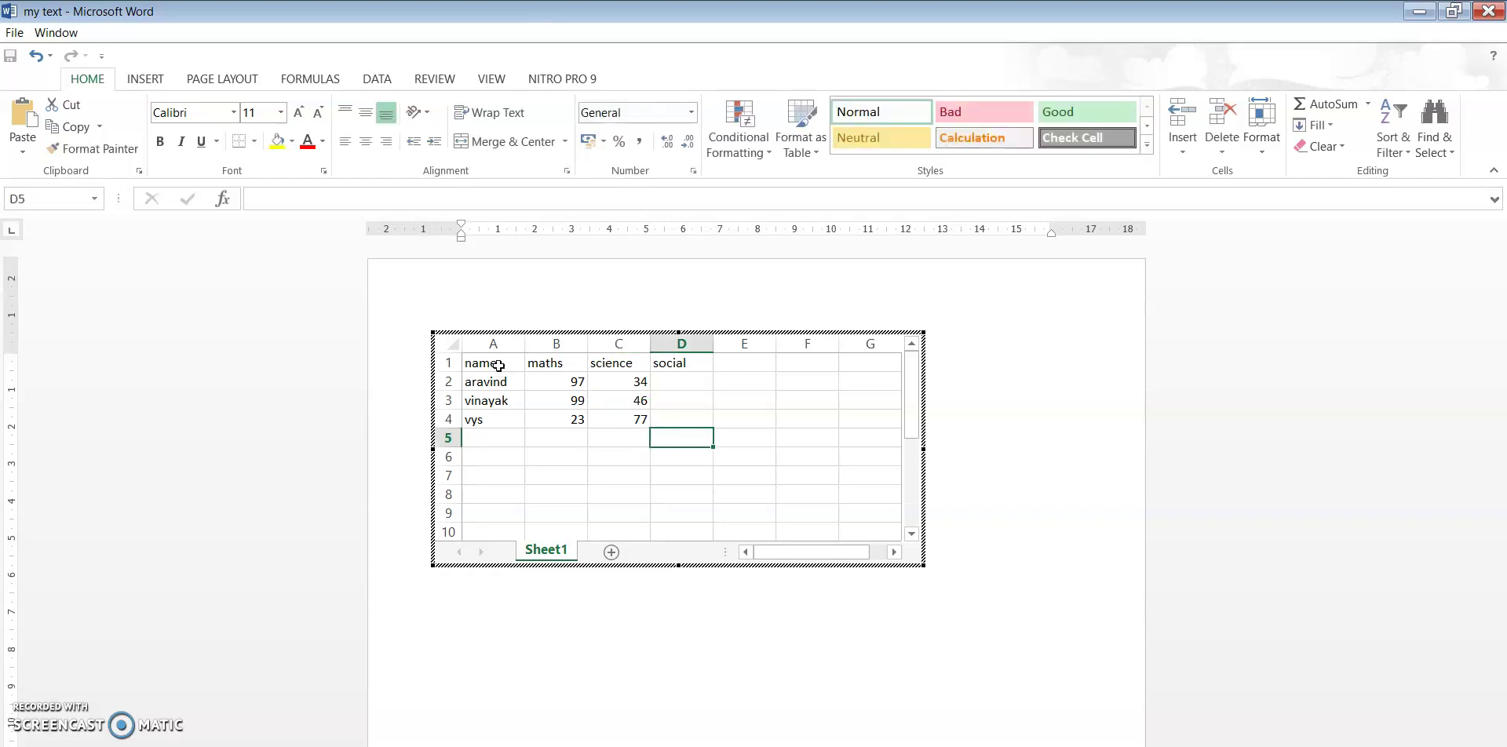
key(Up)
key(Up)
text(45)
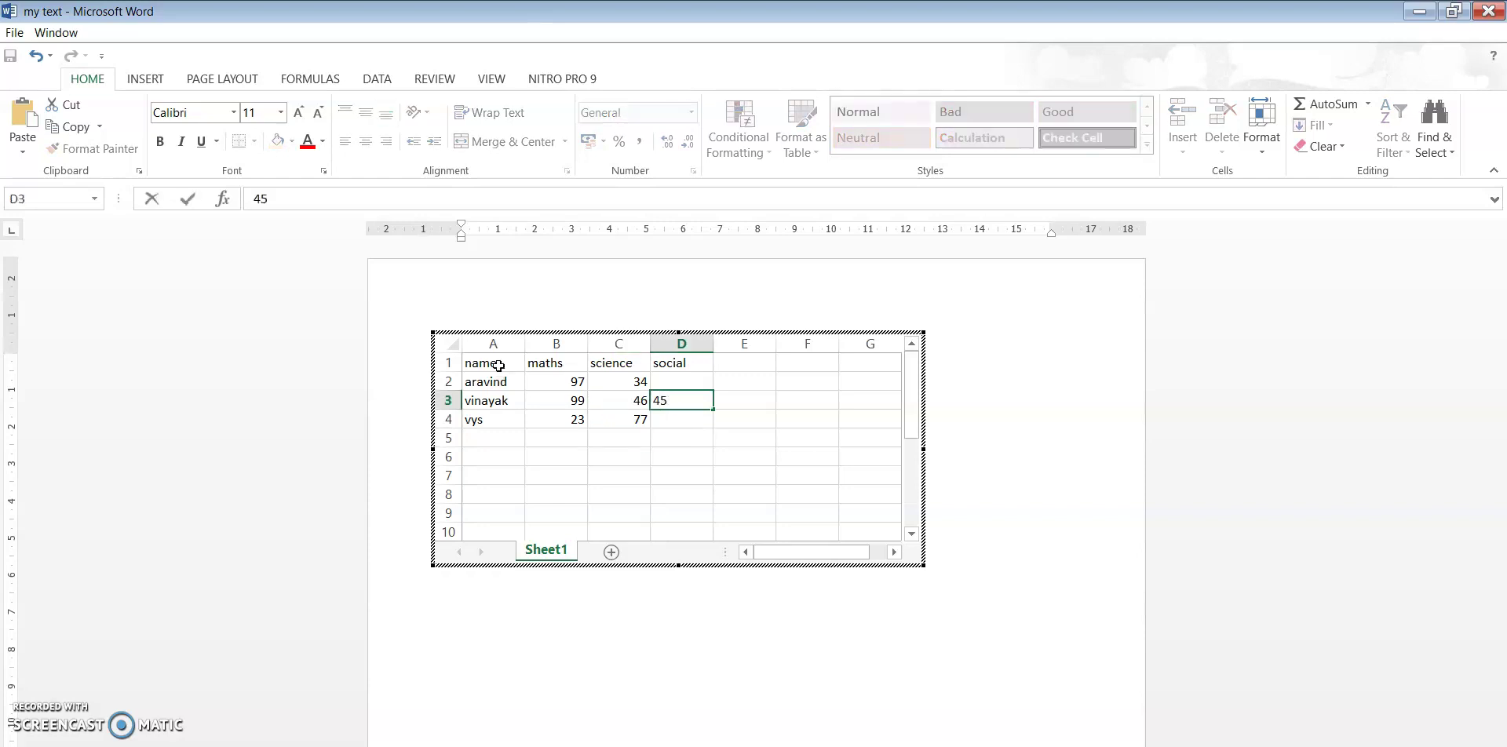
key(Up)
text(67)
key(Down)
key(Down)
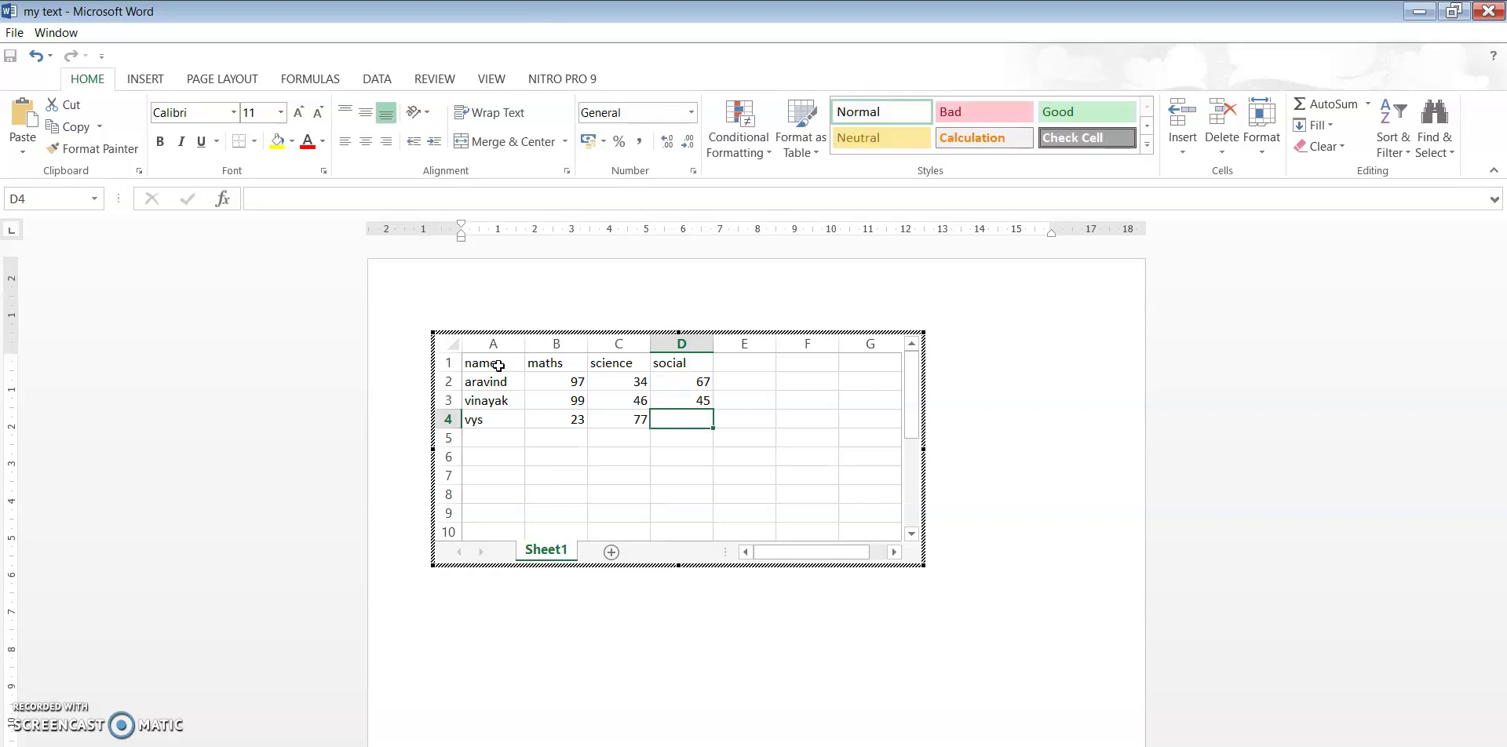
text(87)
key(Down)
key(Down)
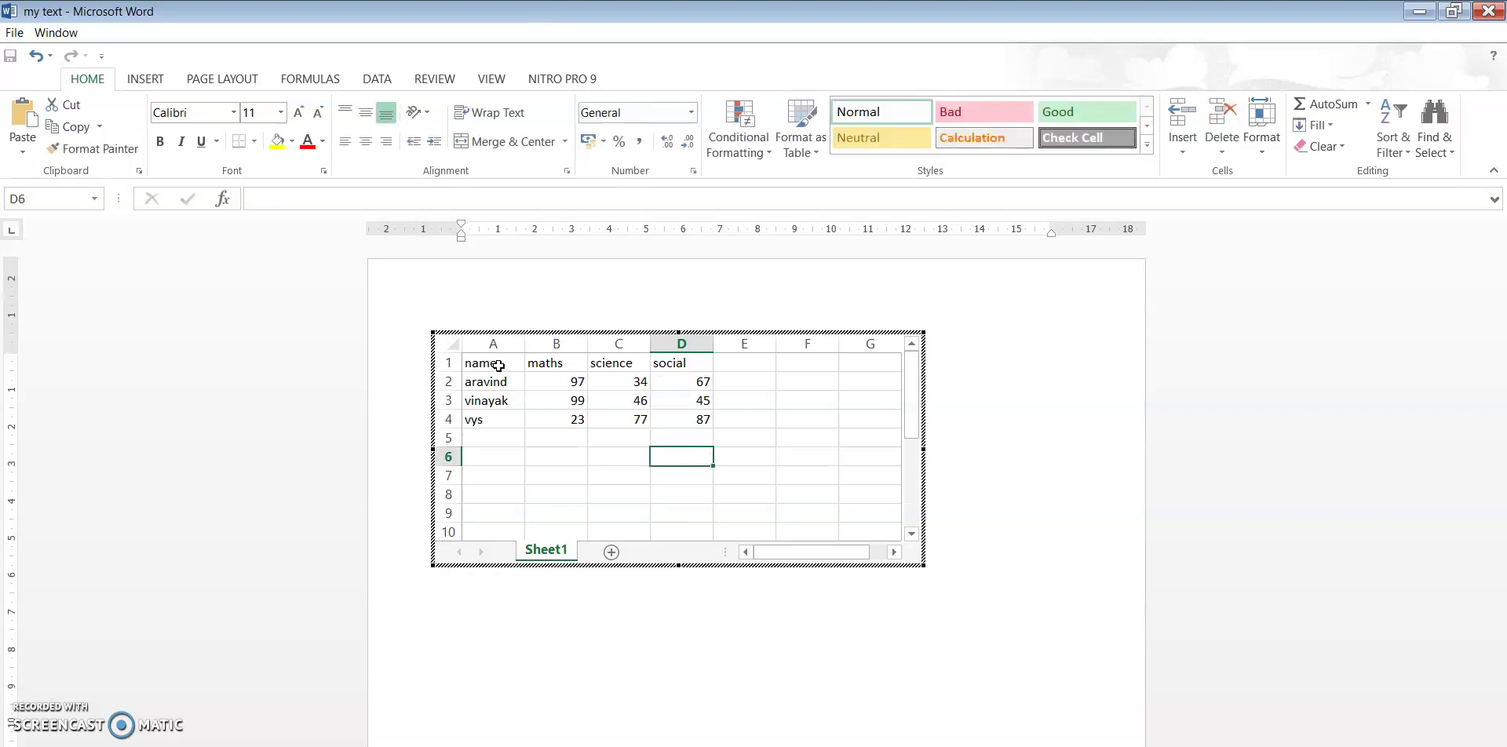
click(755, 645)
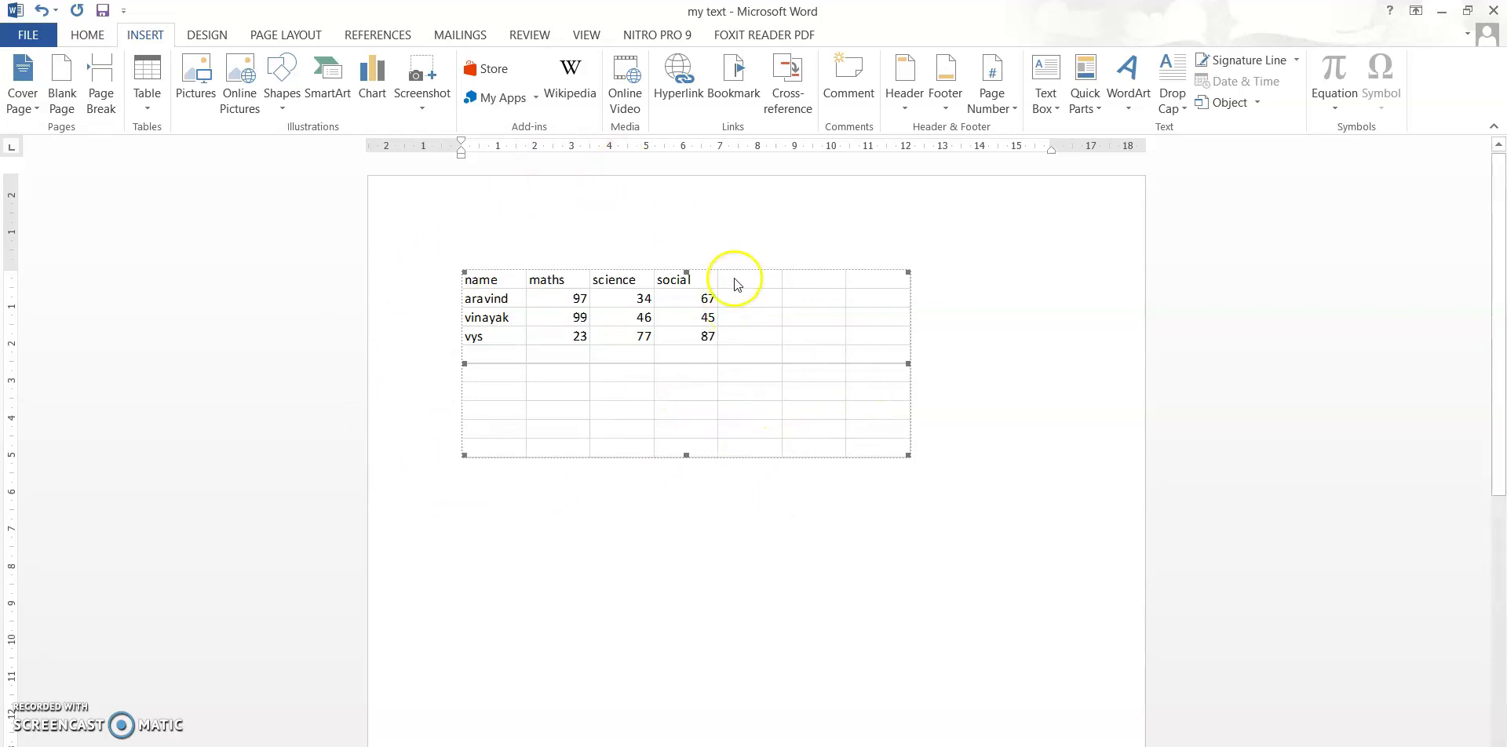
Step: Reopen the embedded spreadsheet, add the heading total in cell E1, and return to the document
click(763, 380)
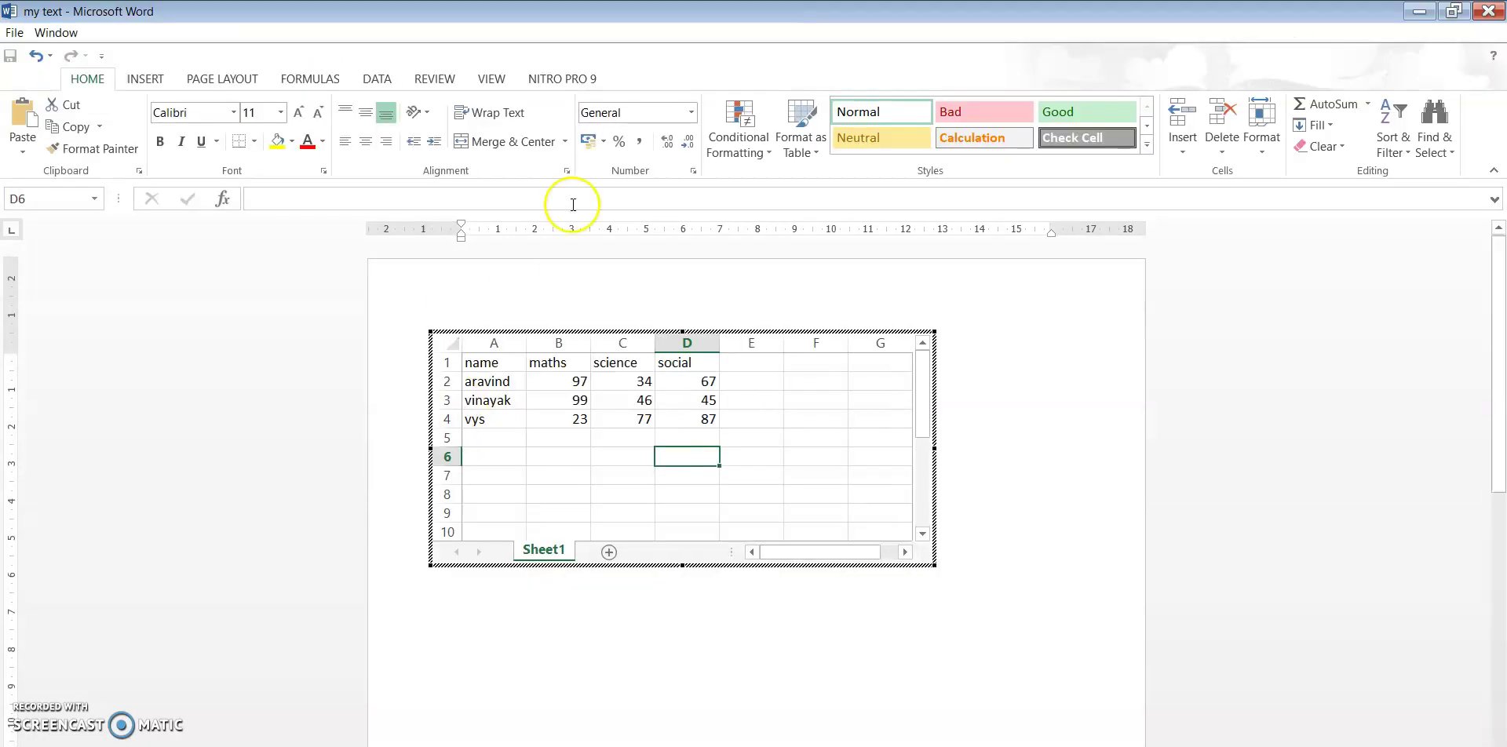
click(750, 362)
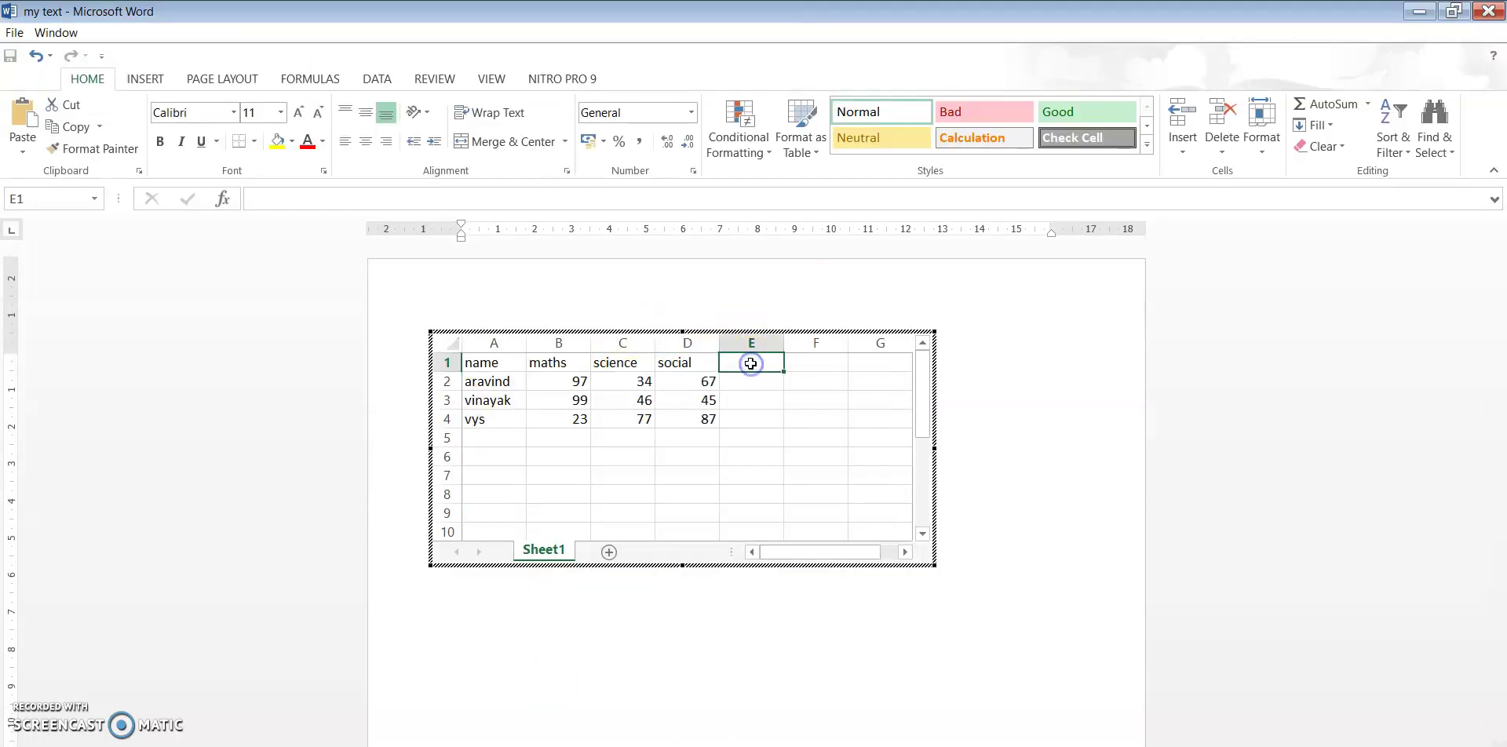
text(total)
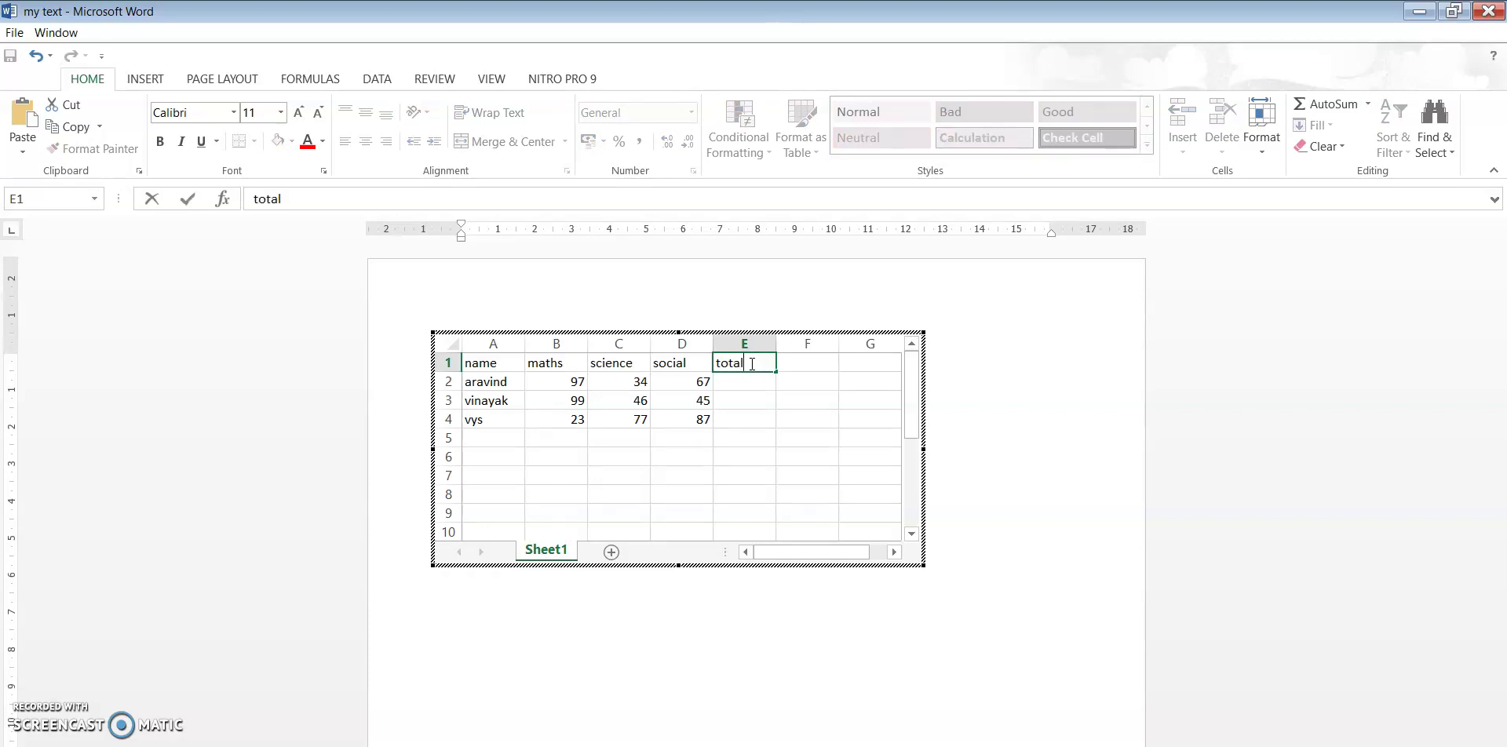
click(746, 385)
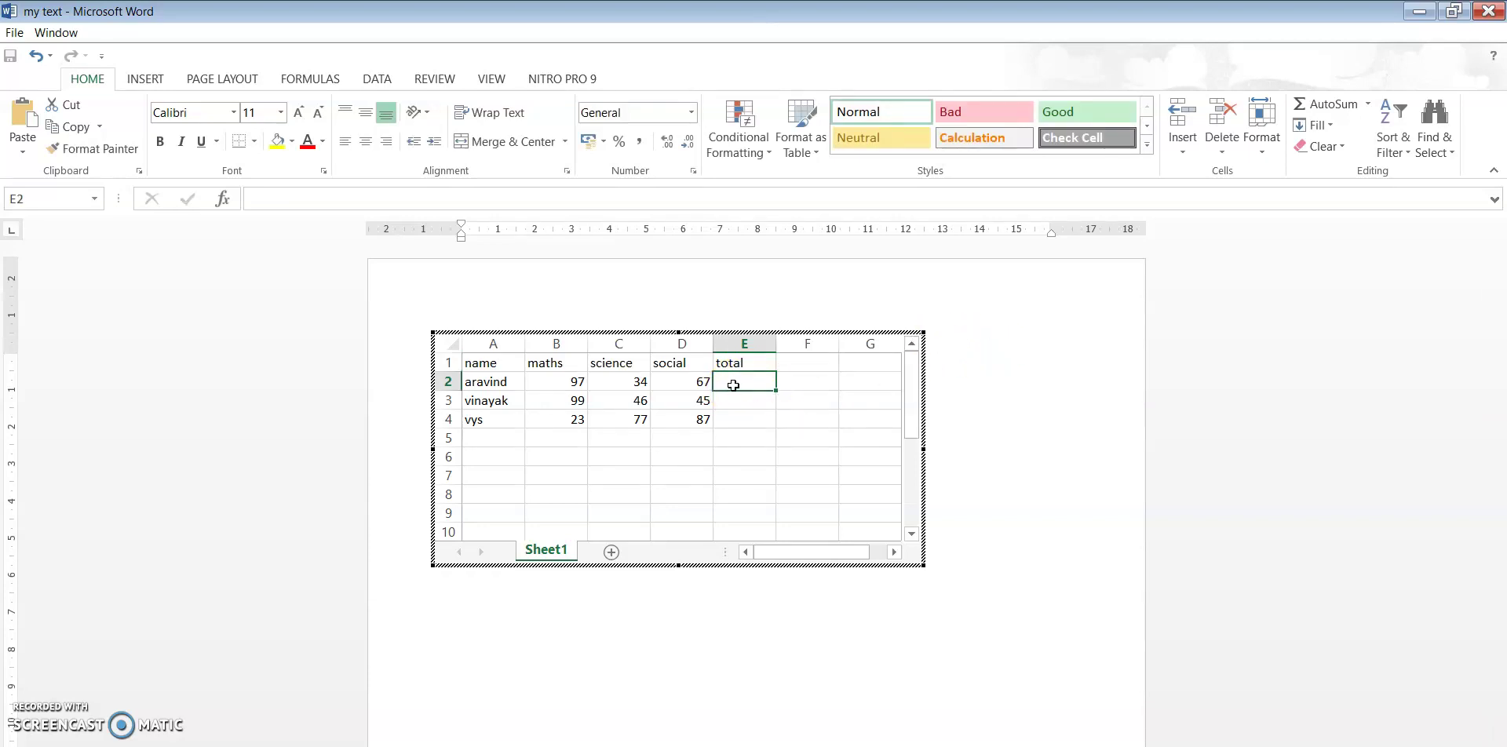
click(843, 618)
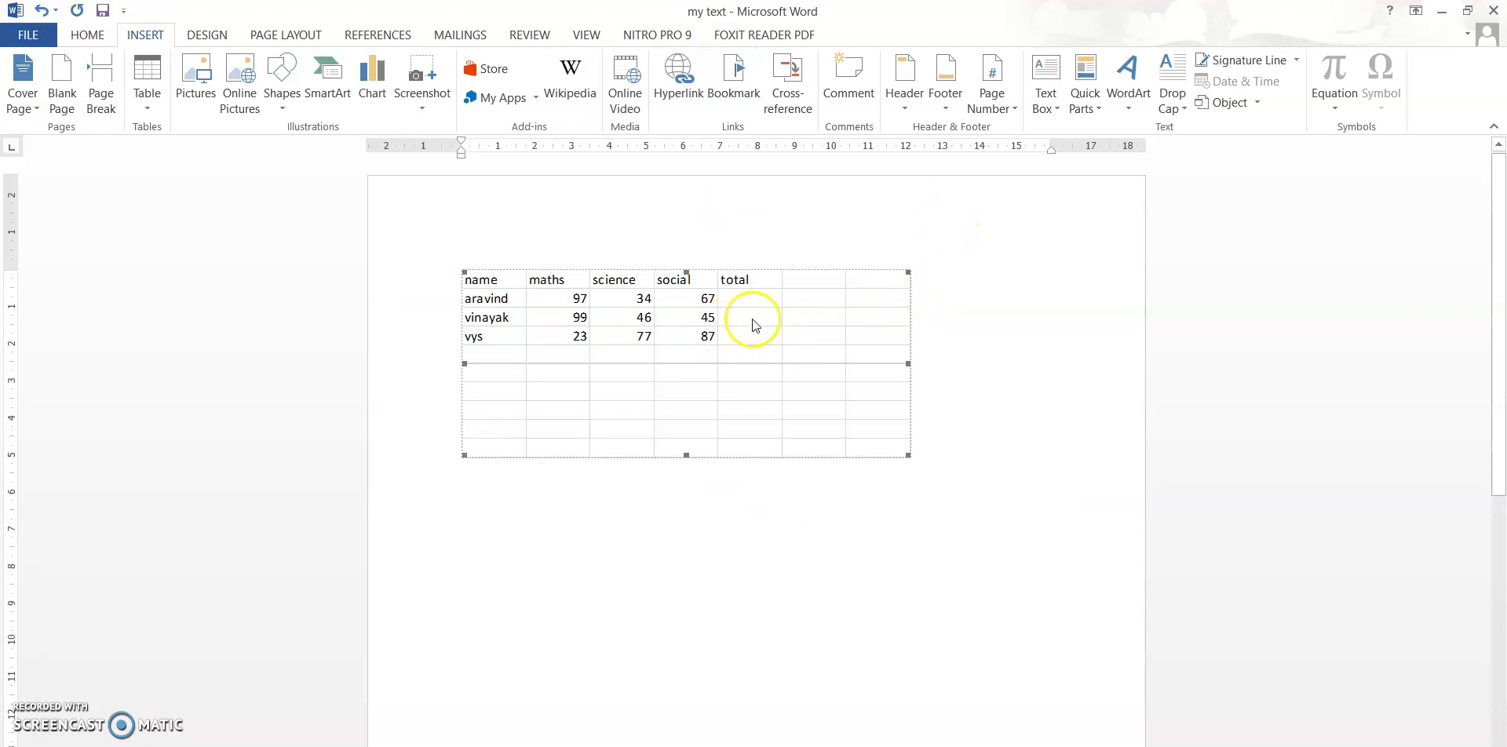
Step: Reopen the embedded spreadsheet and total the first student's marks in cell E2 with =SUM(B2:D2)
double_click(748, 280)
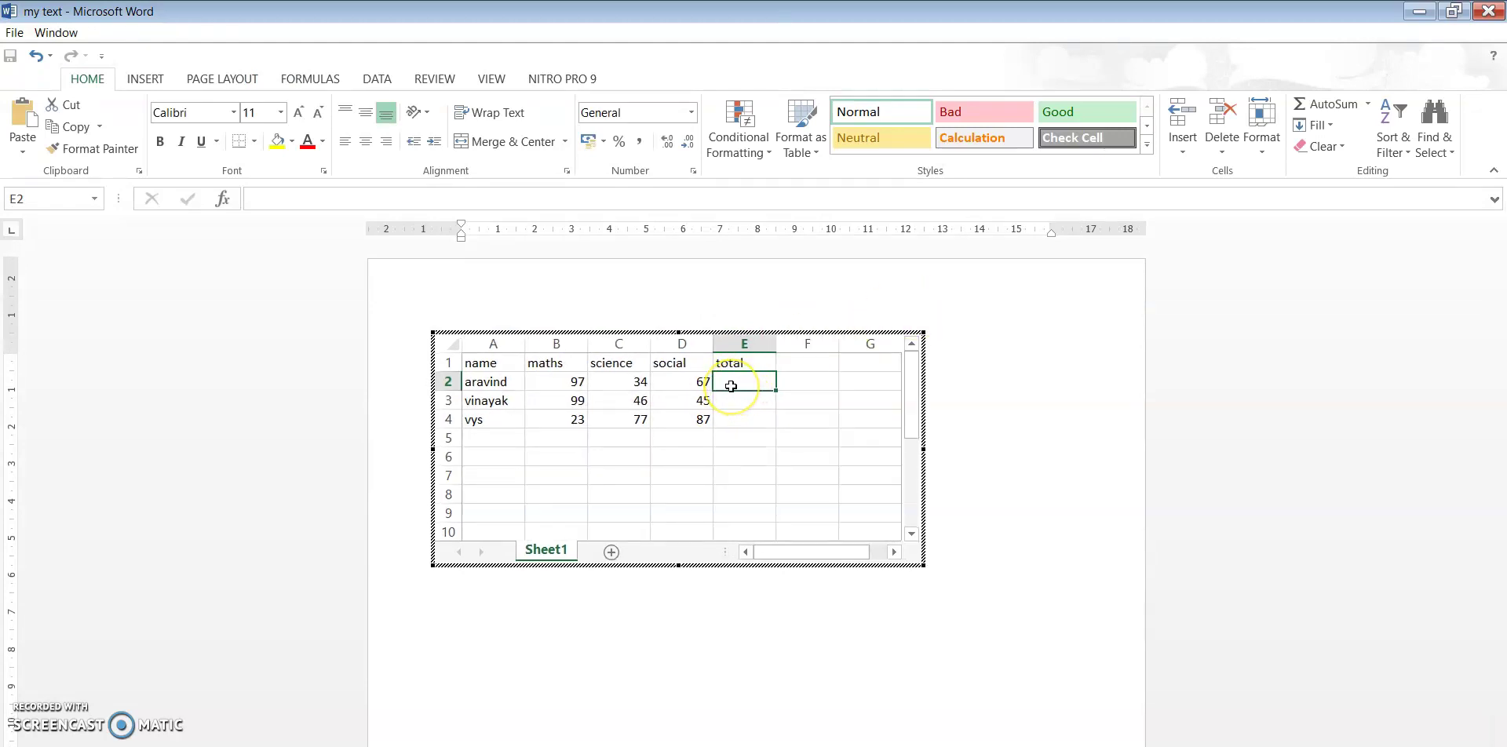
click(1366, 104)
click(1334, 128)
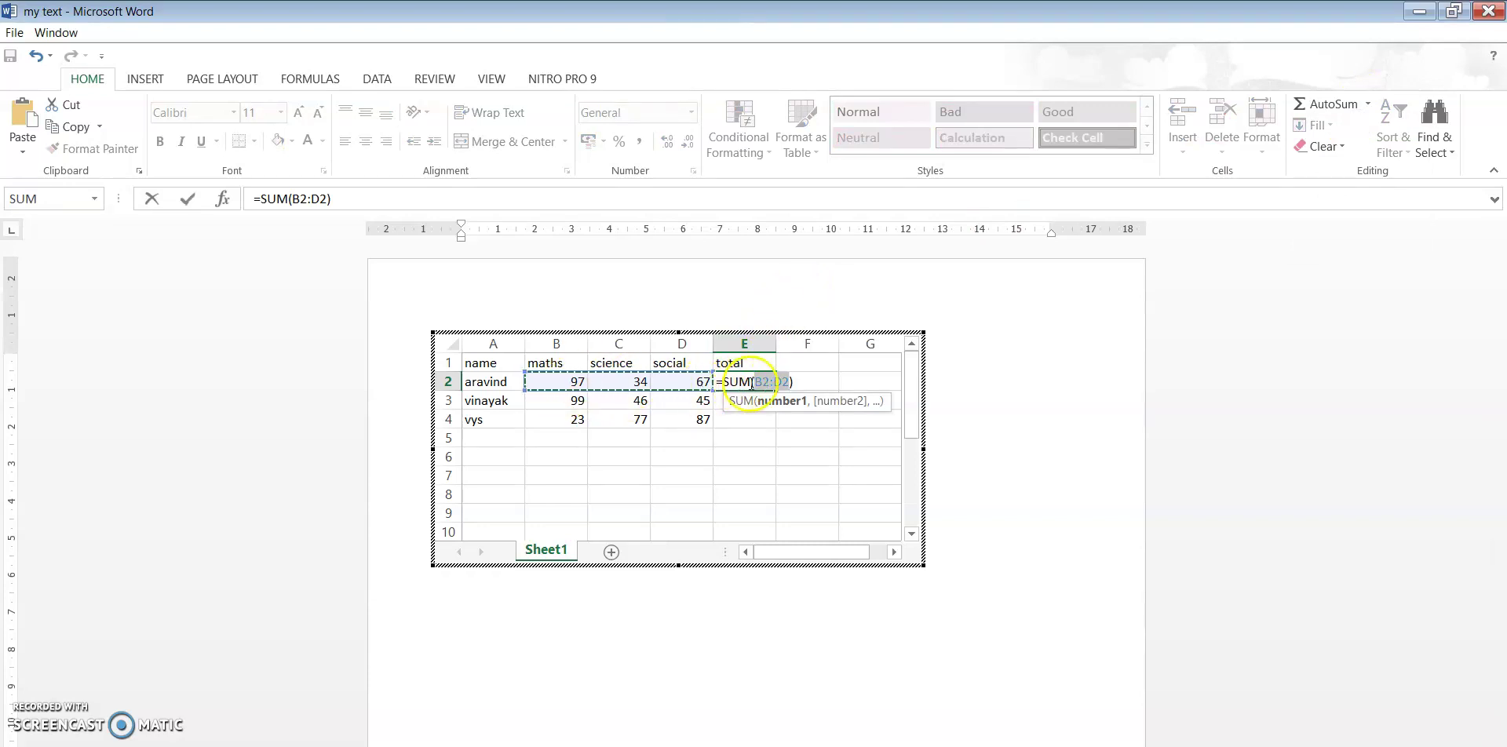
key(Return)
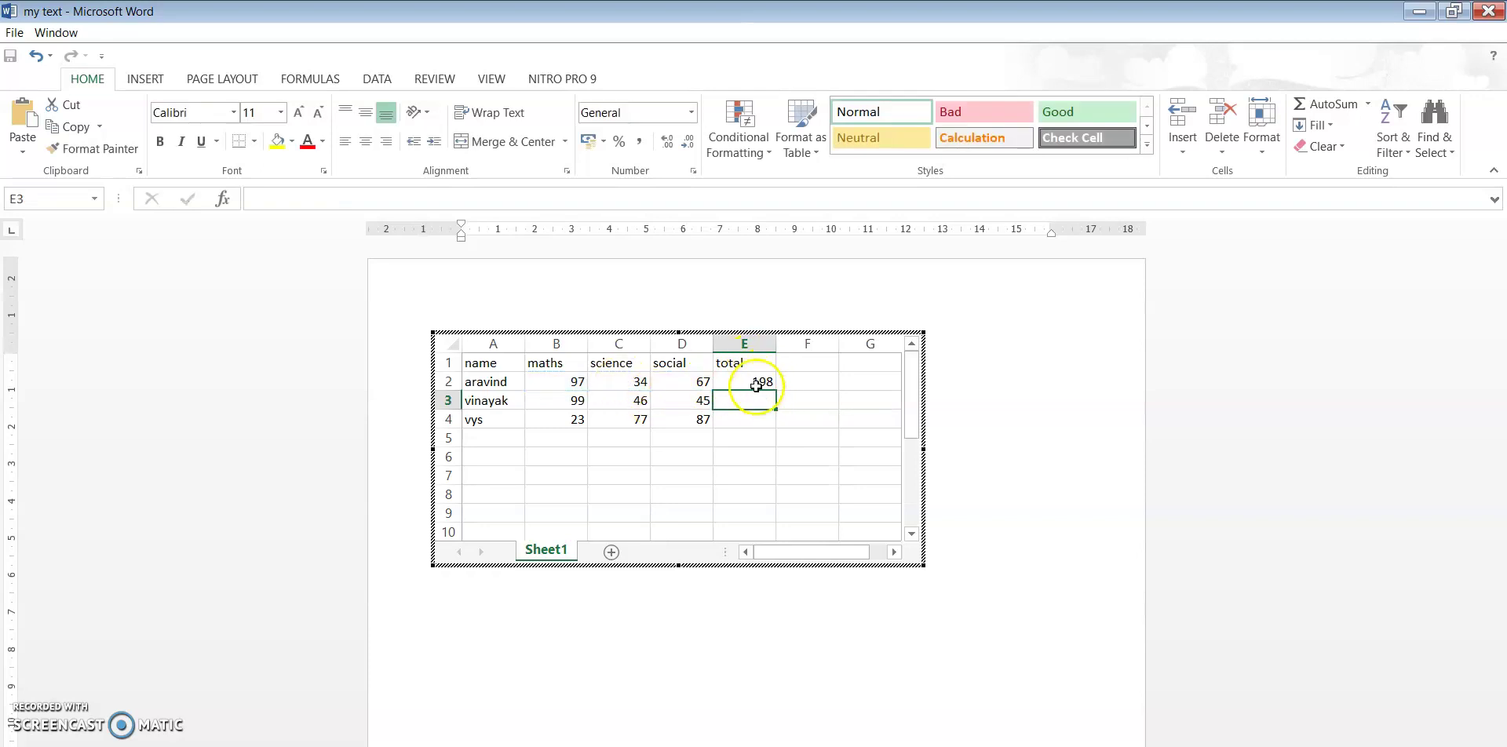
click(1368, 104)
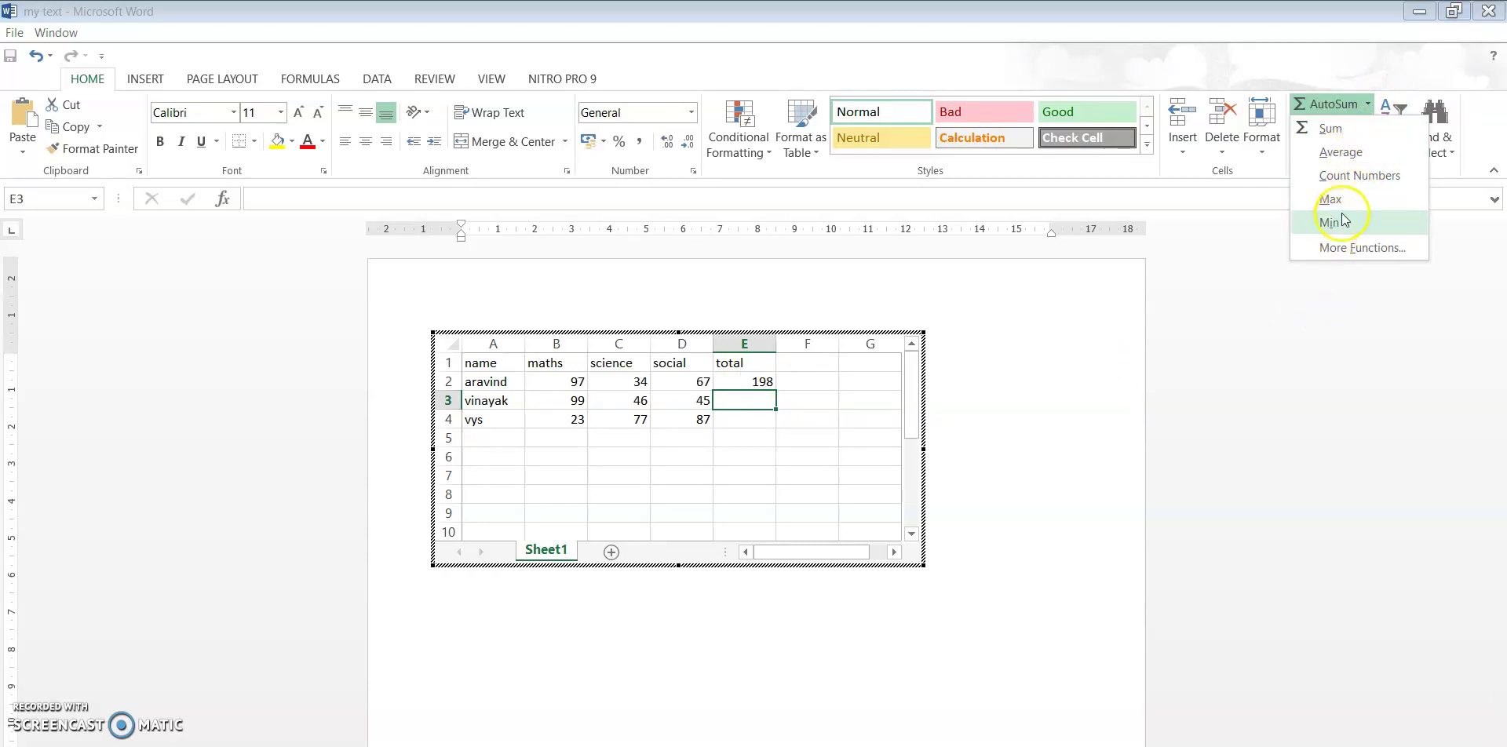
click(1372, 152)
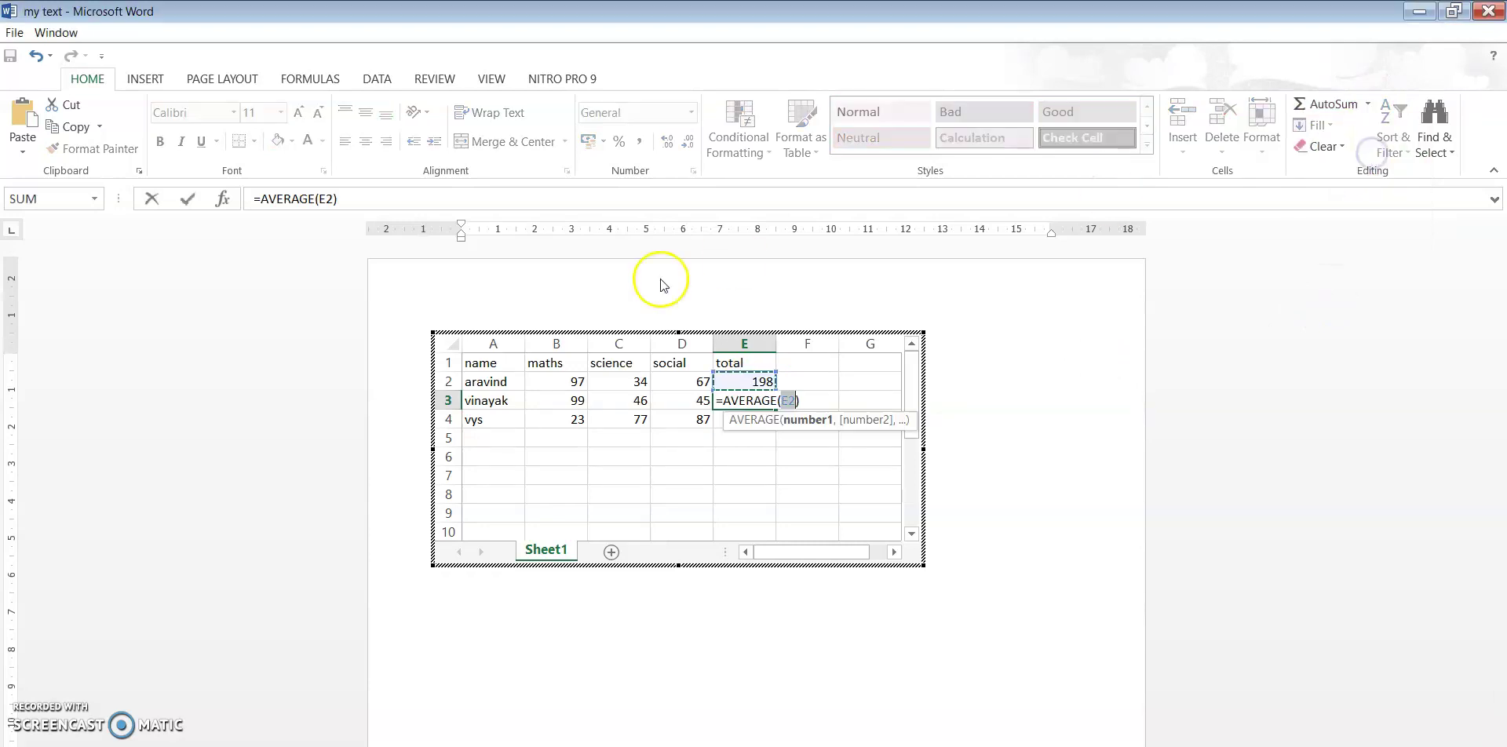
click(726, 498)
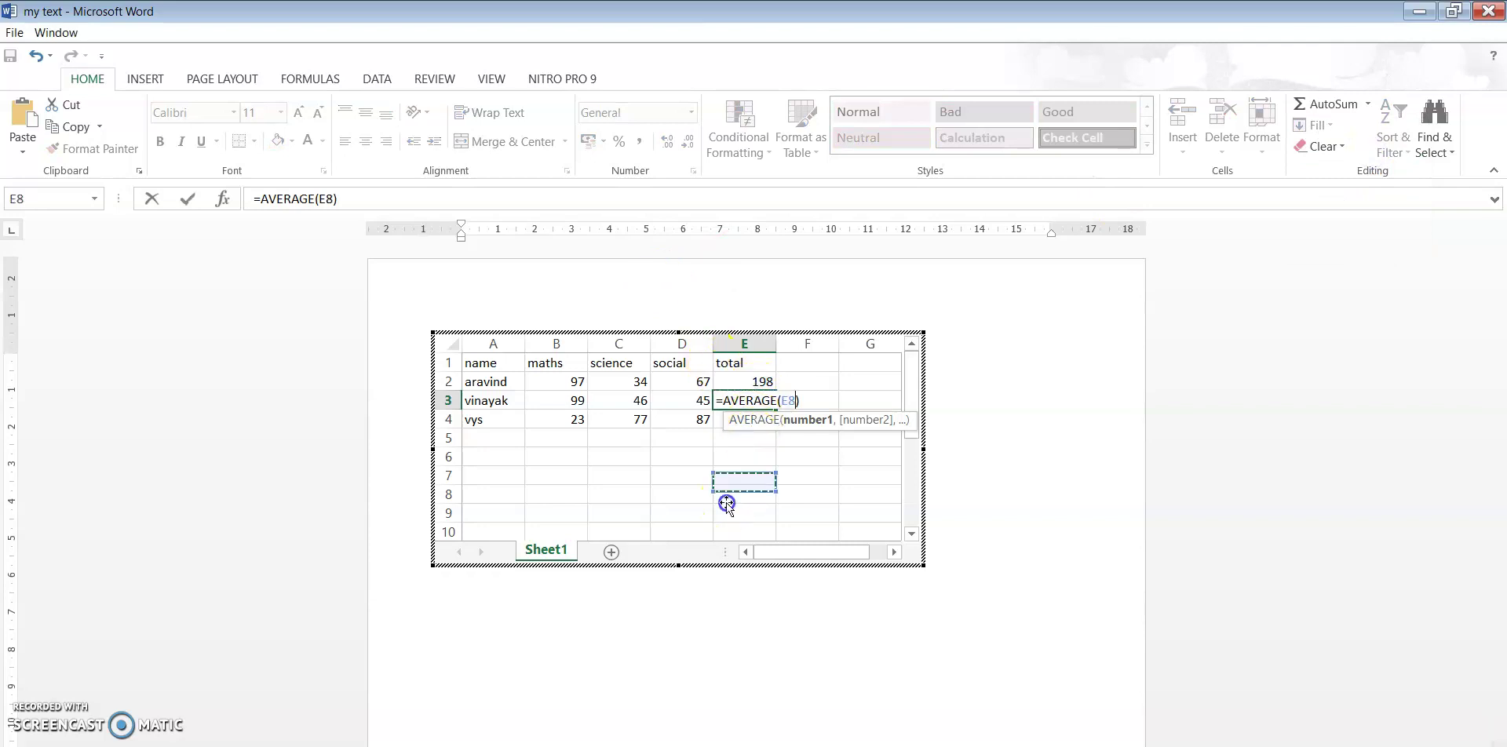
key(Escape)
click(755, 401)
drag(573, 400, 679, 402)
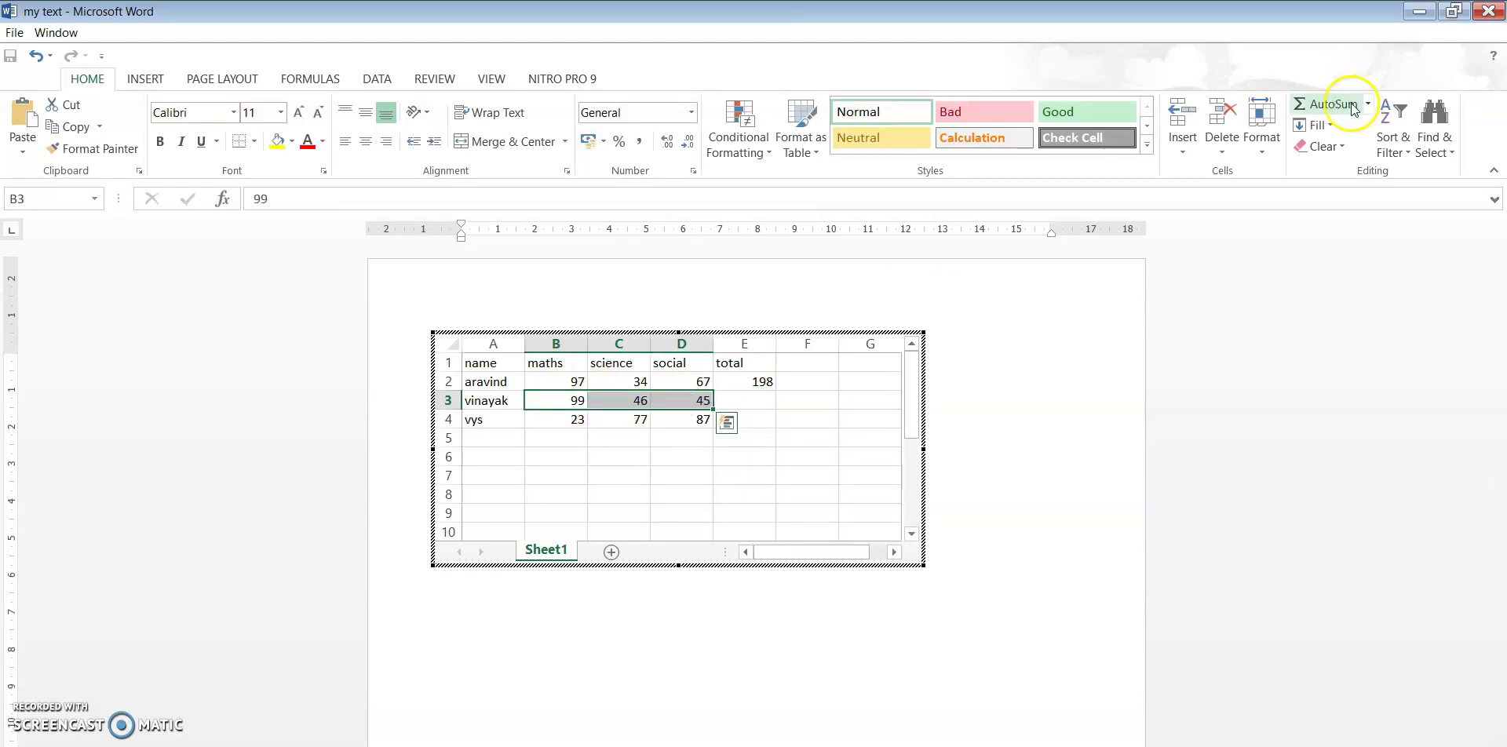
click(1094, 464)
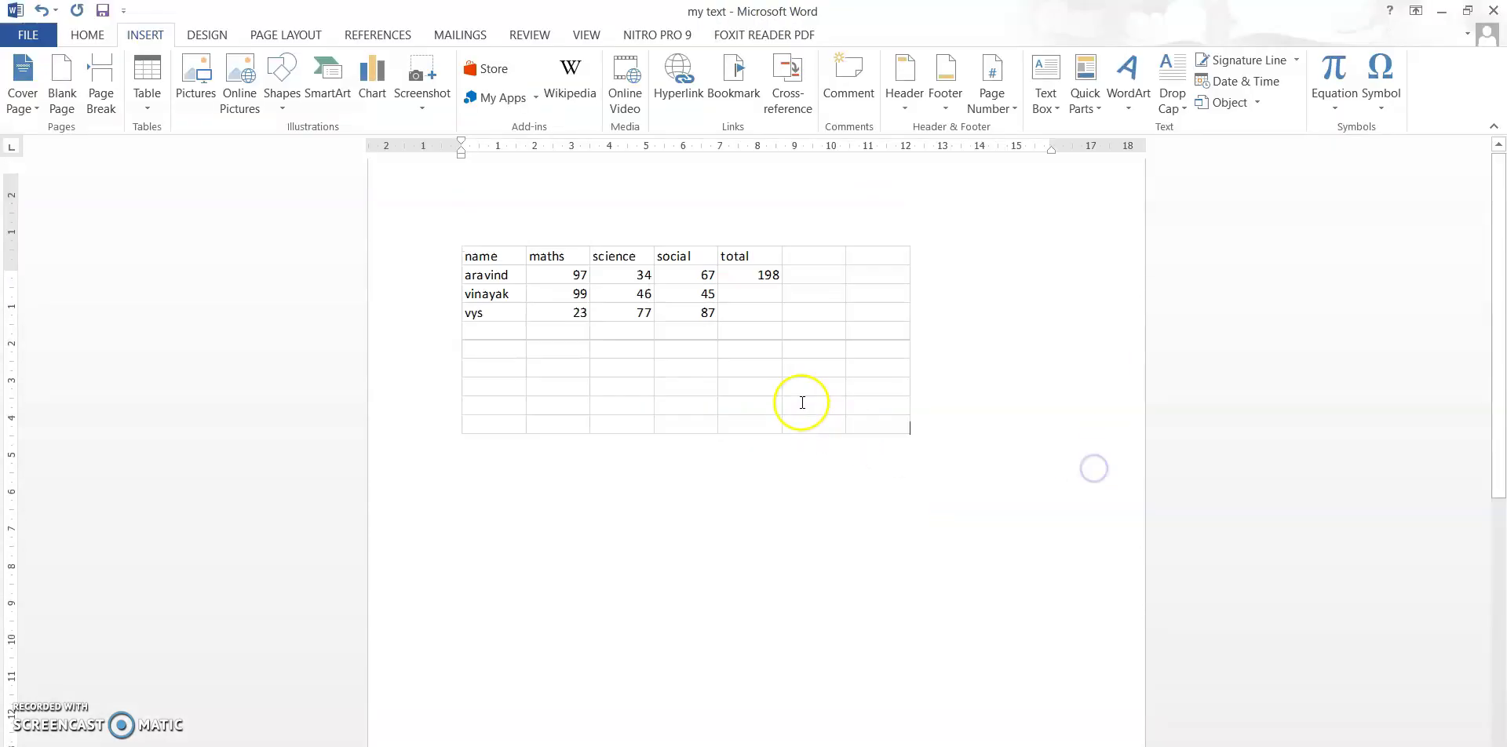
Step: Reopen the embedded spreadsheet and total the second student's marks in cell E3 with =SUM(B3:D3)
click(746, 316)
double_click(747, 317)
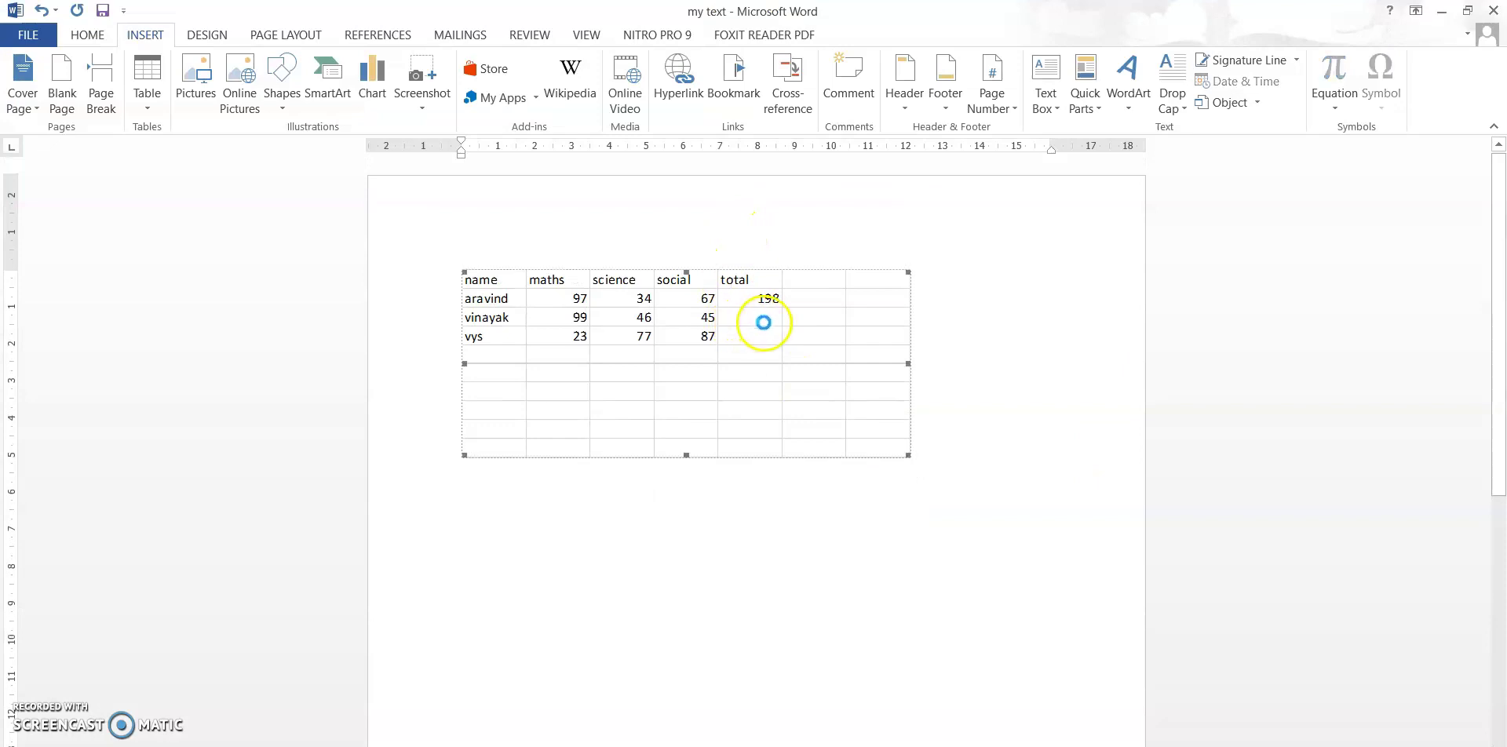
click(766, 404)
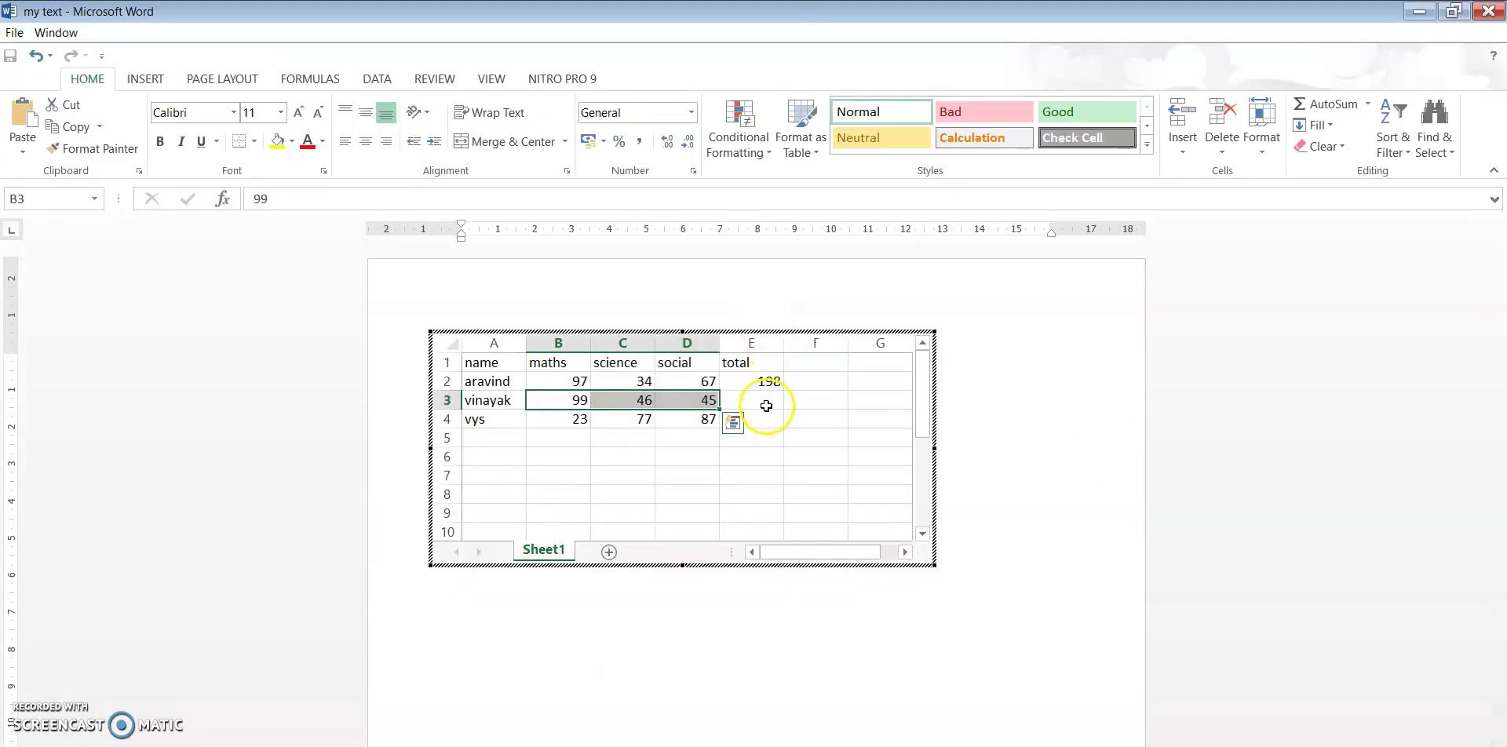
click(1366, 103)
click(1365, 138)
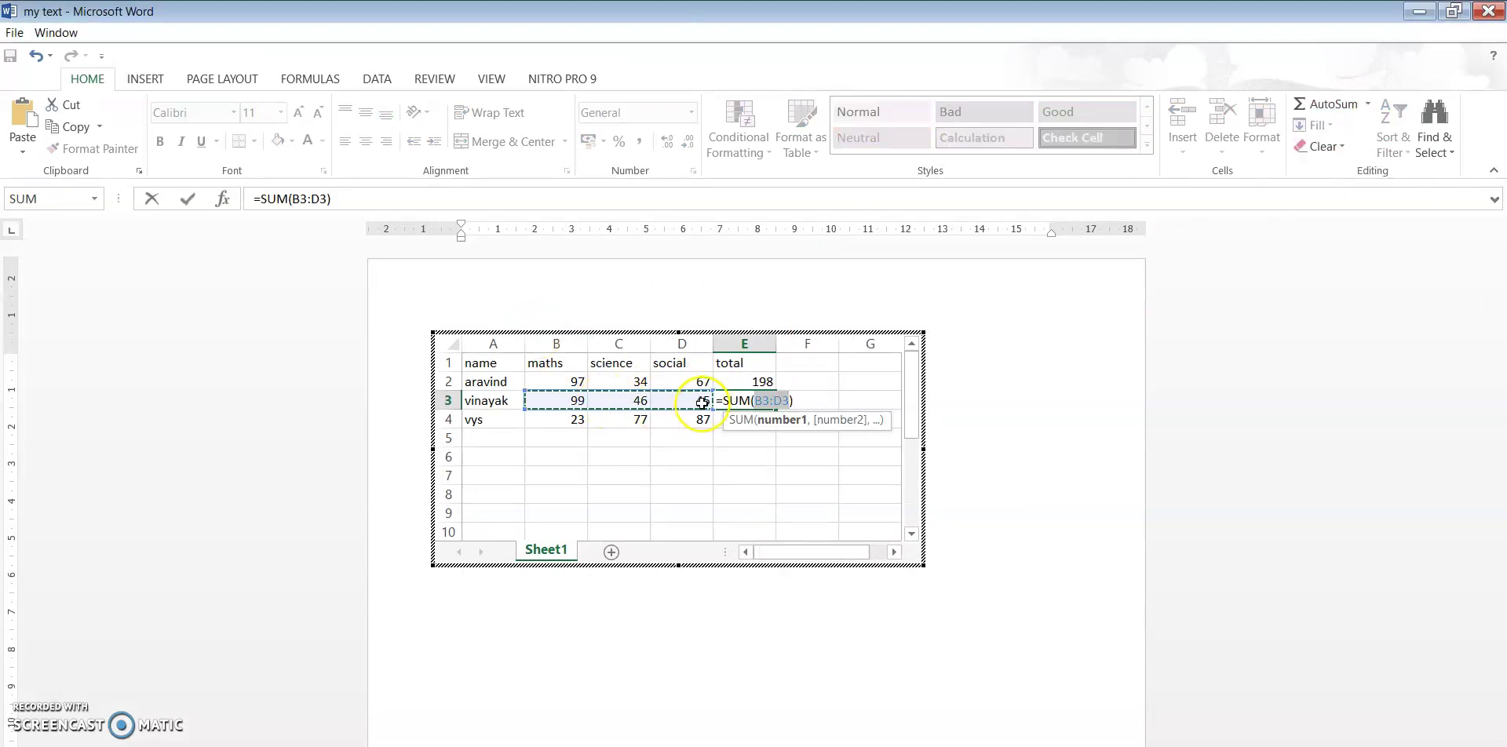
key(Return)
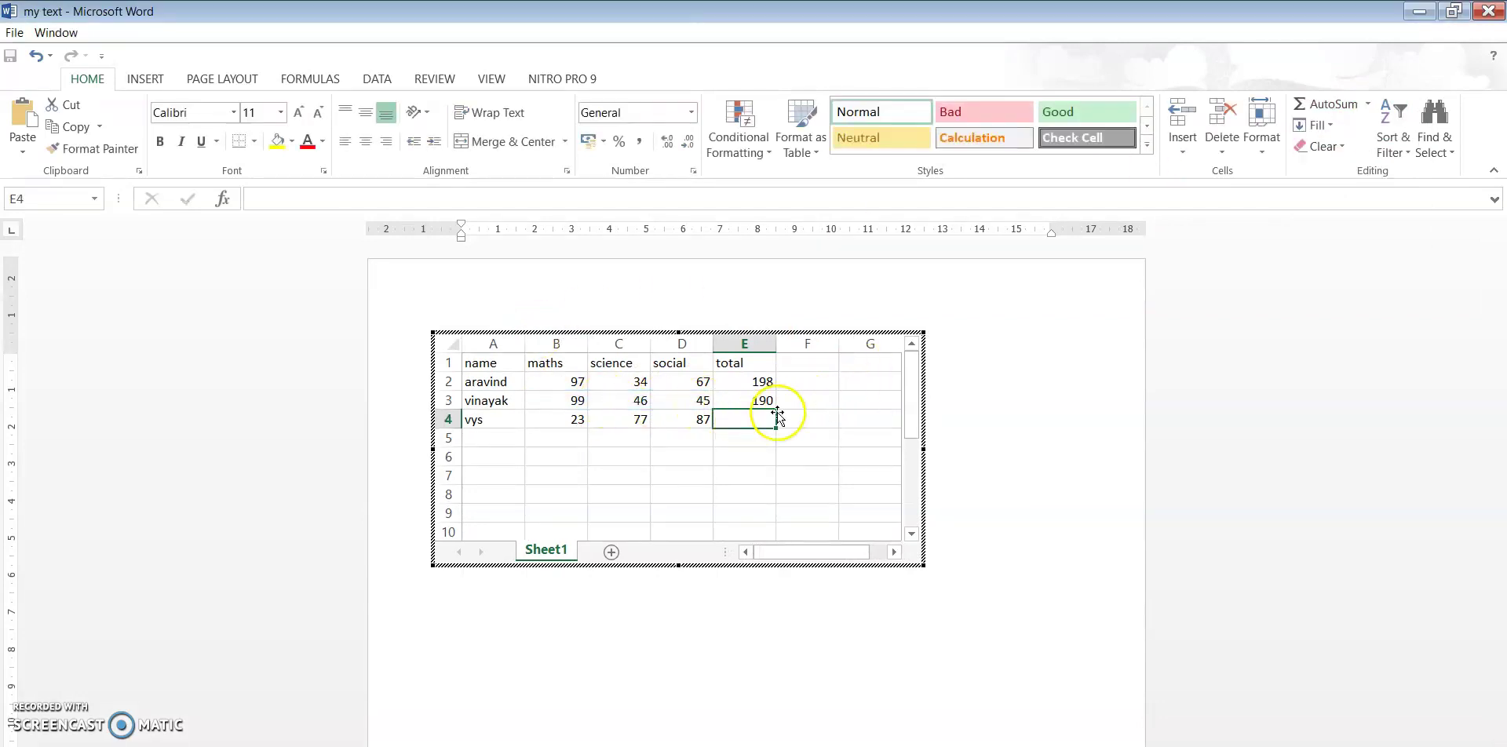
Step: Enter an automatic sum in cell E4 of the third student's row
click(1365, 102)
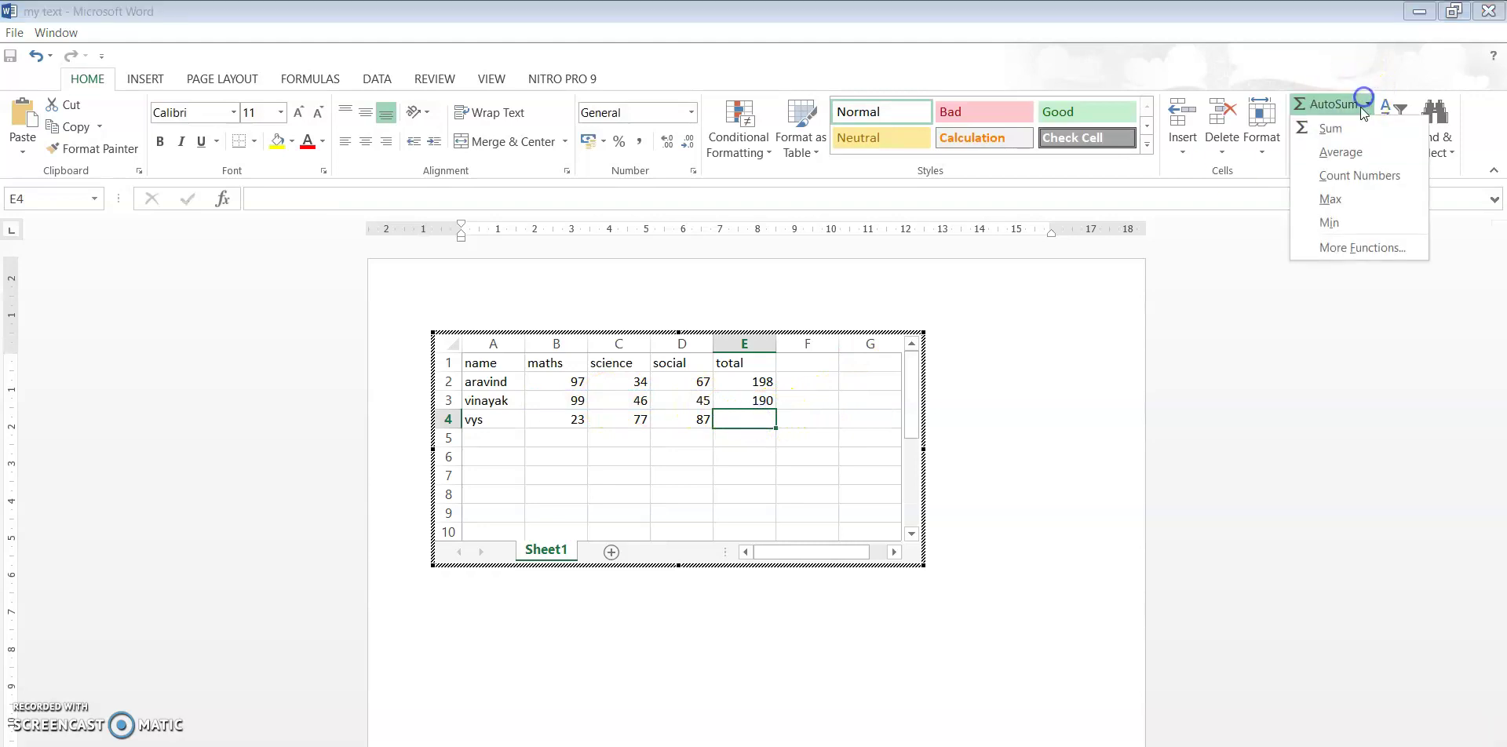
click(1334, 128)
key(Return)
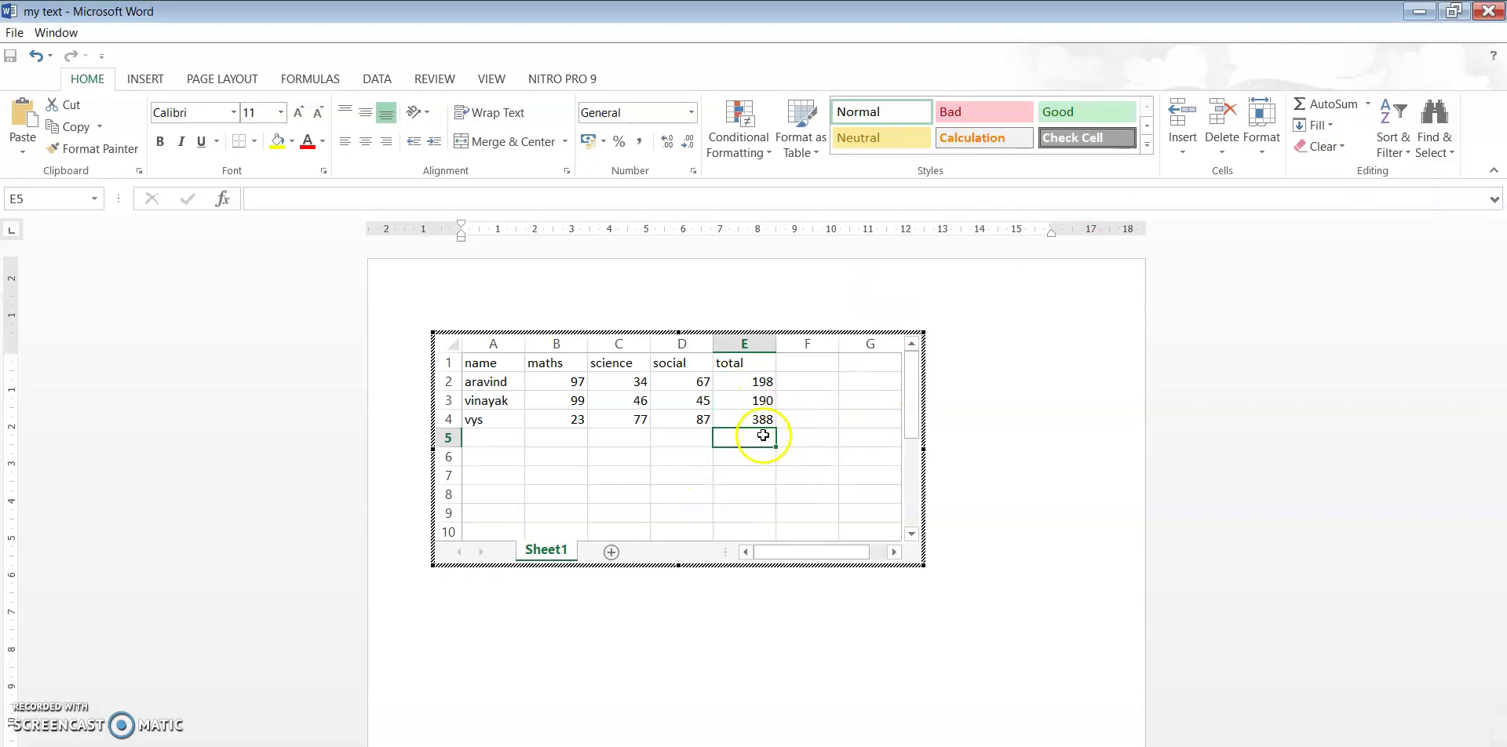
Step: Try an automatic sum in cell E5 with =SUM(E4)
click(1362, 104)
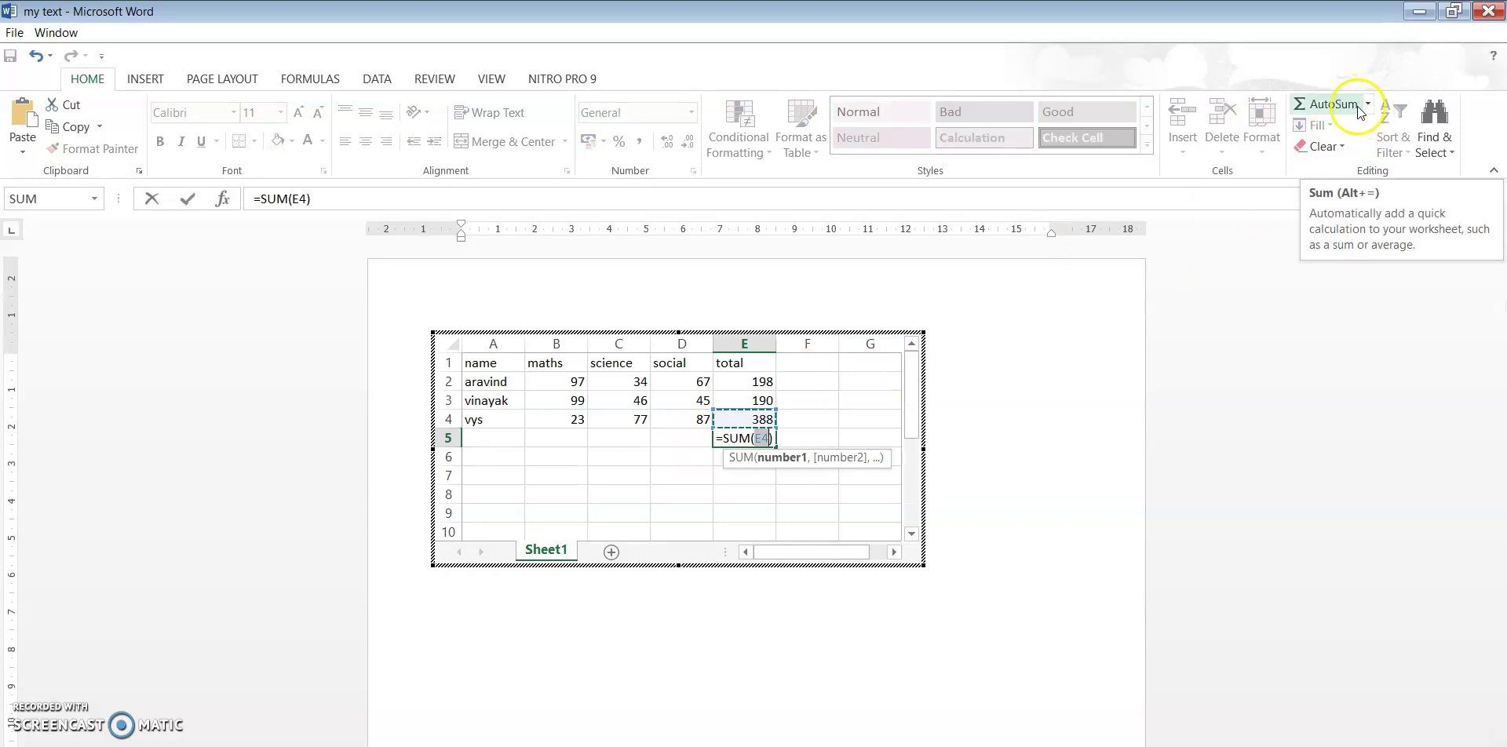
click(1367, 105)
click(1344, 155)
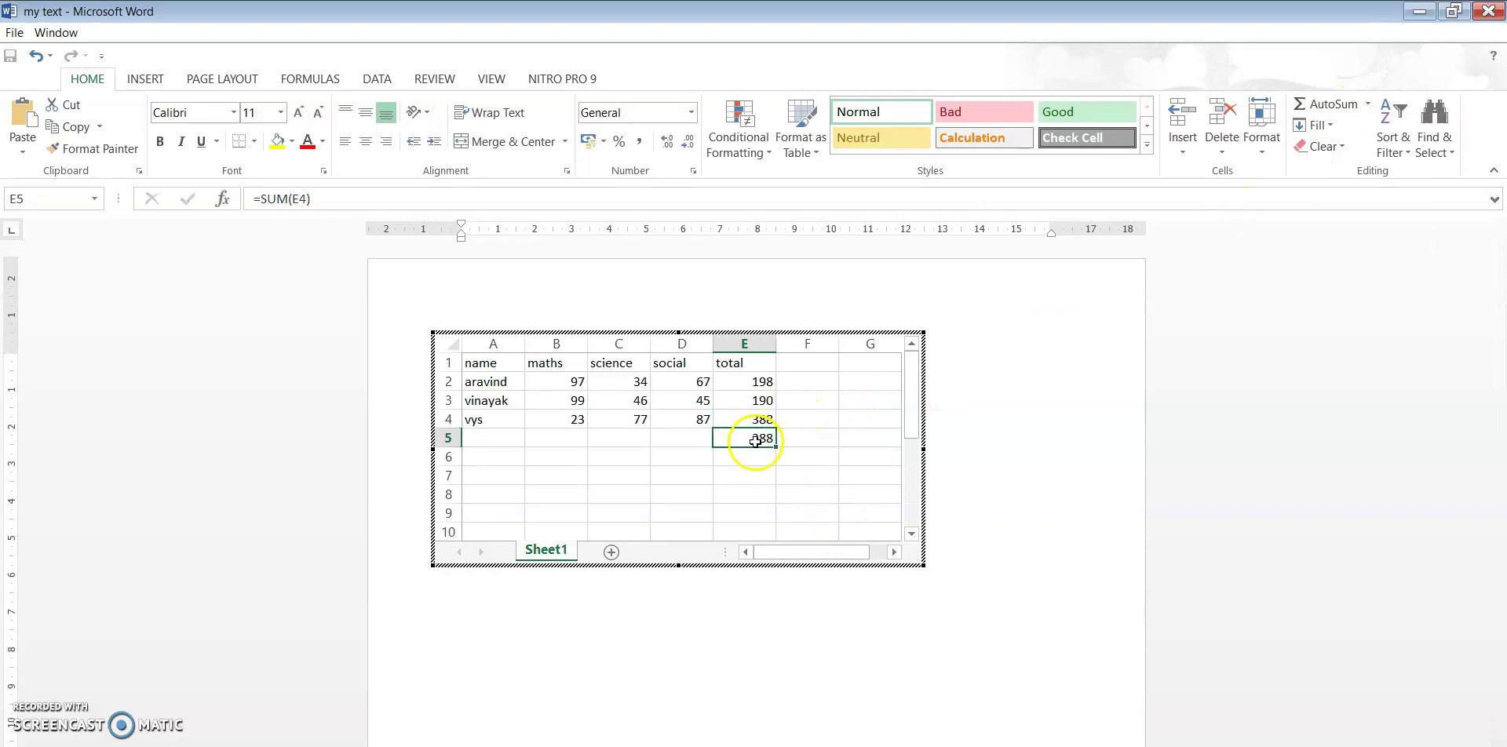
Step: Average the total column in cell E5 with =AVERAGE(E2:E4), and return to the document
click(1367, 104)
click(1358, 151)
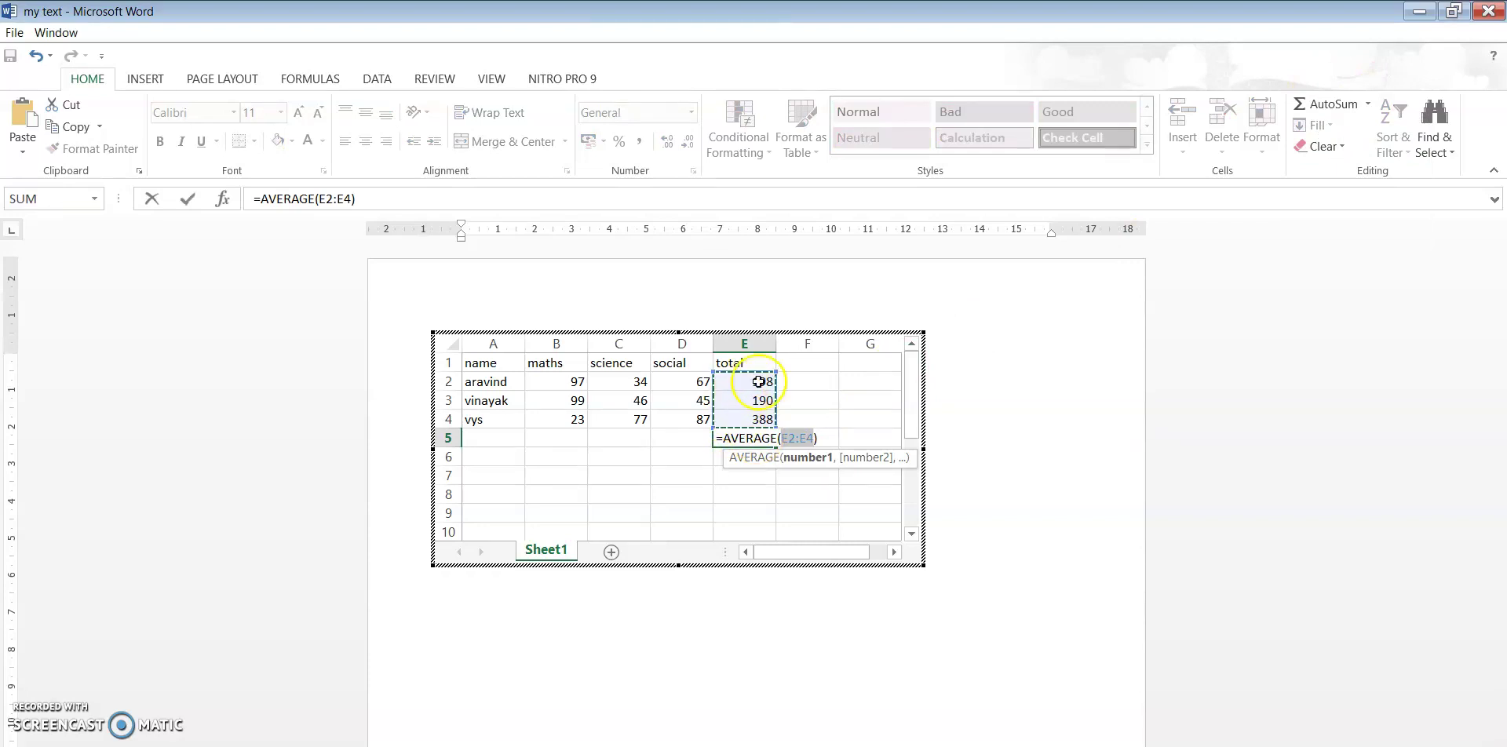
key(Return)
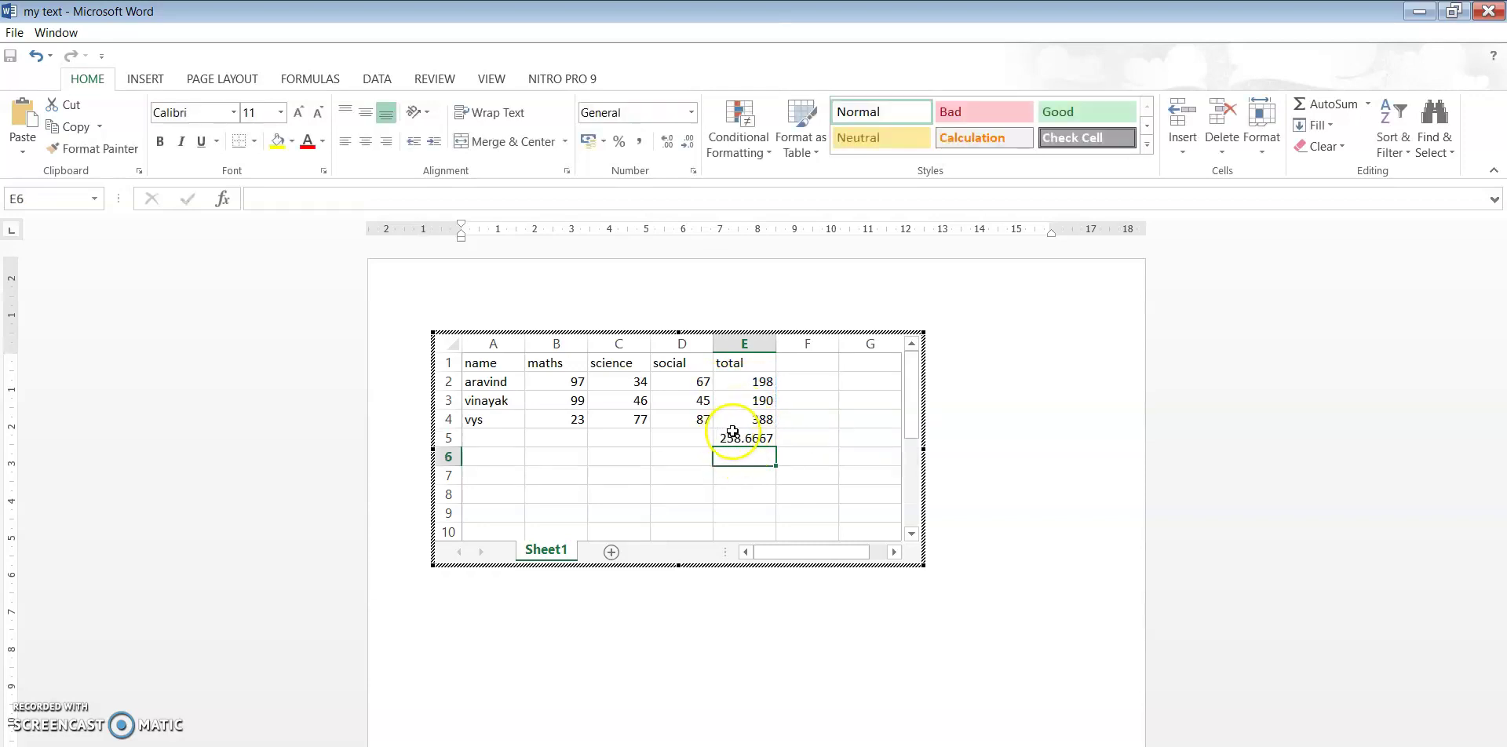
click(919, 672)
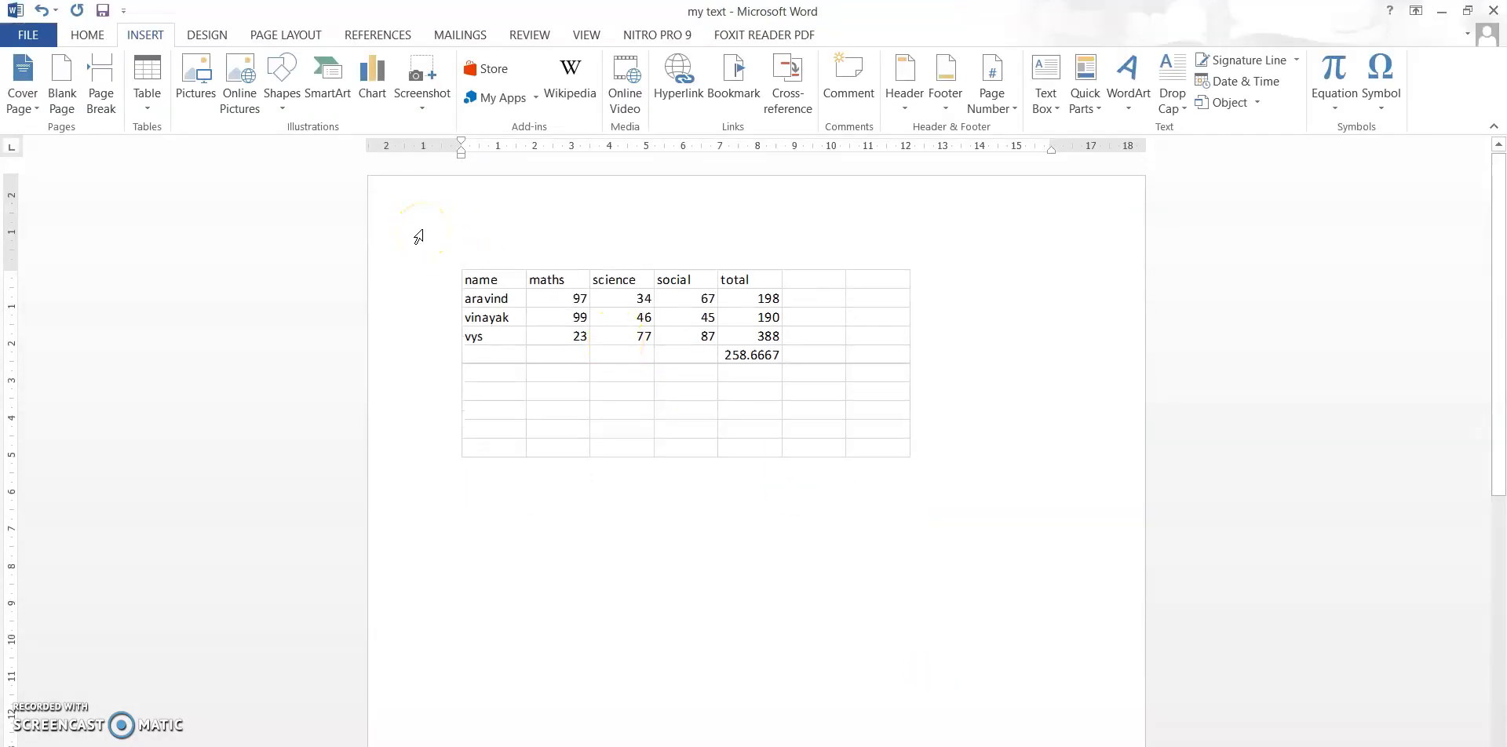
click(639, 401)
double_click(637, 400)
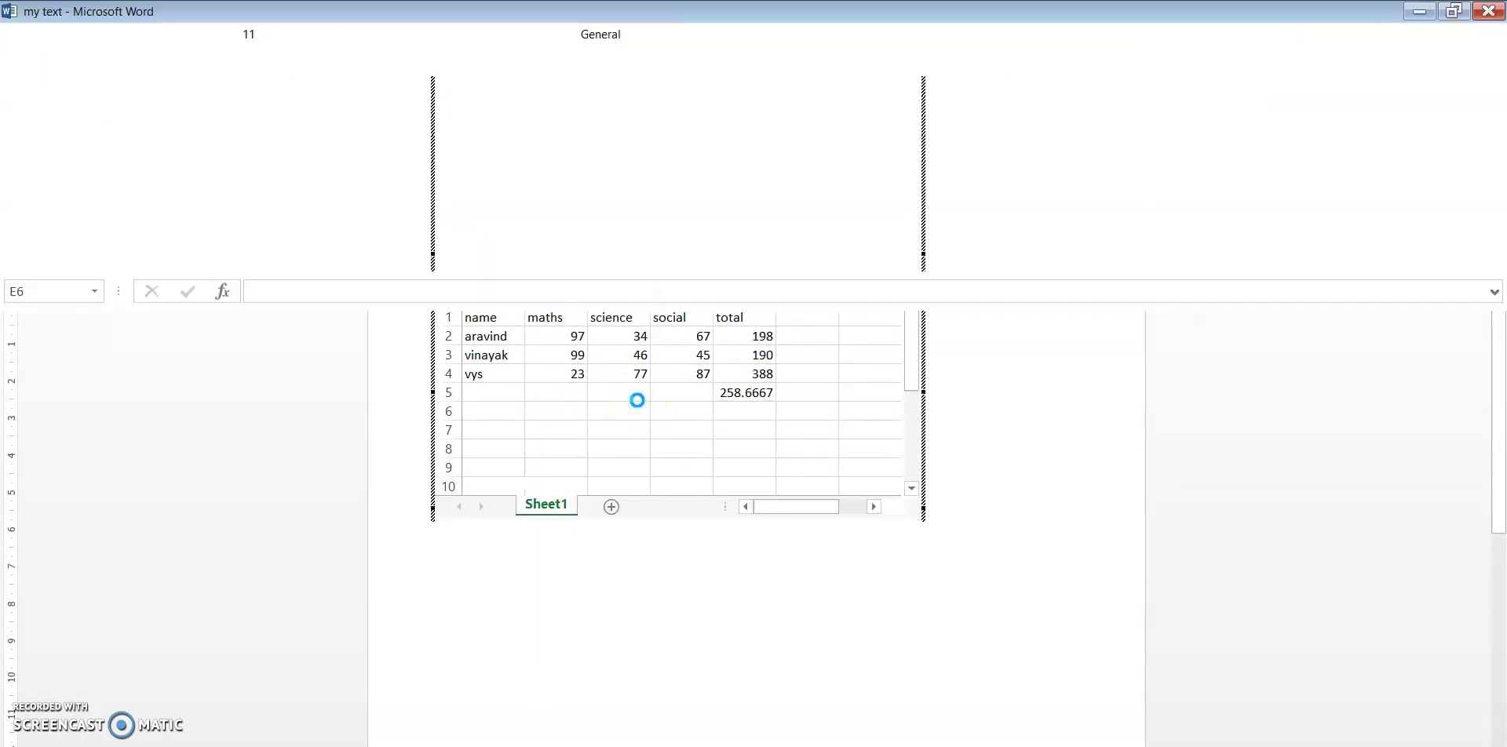
click(808, 719)
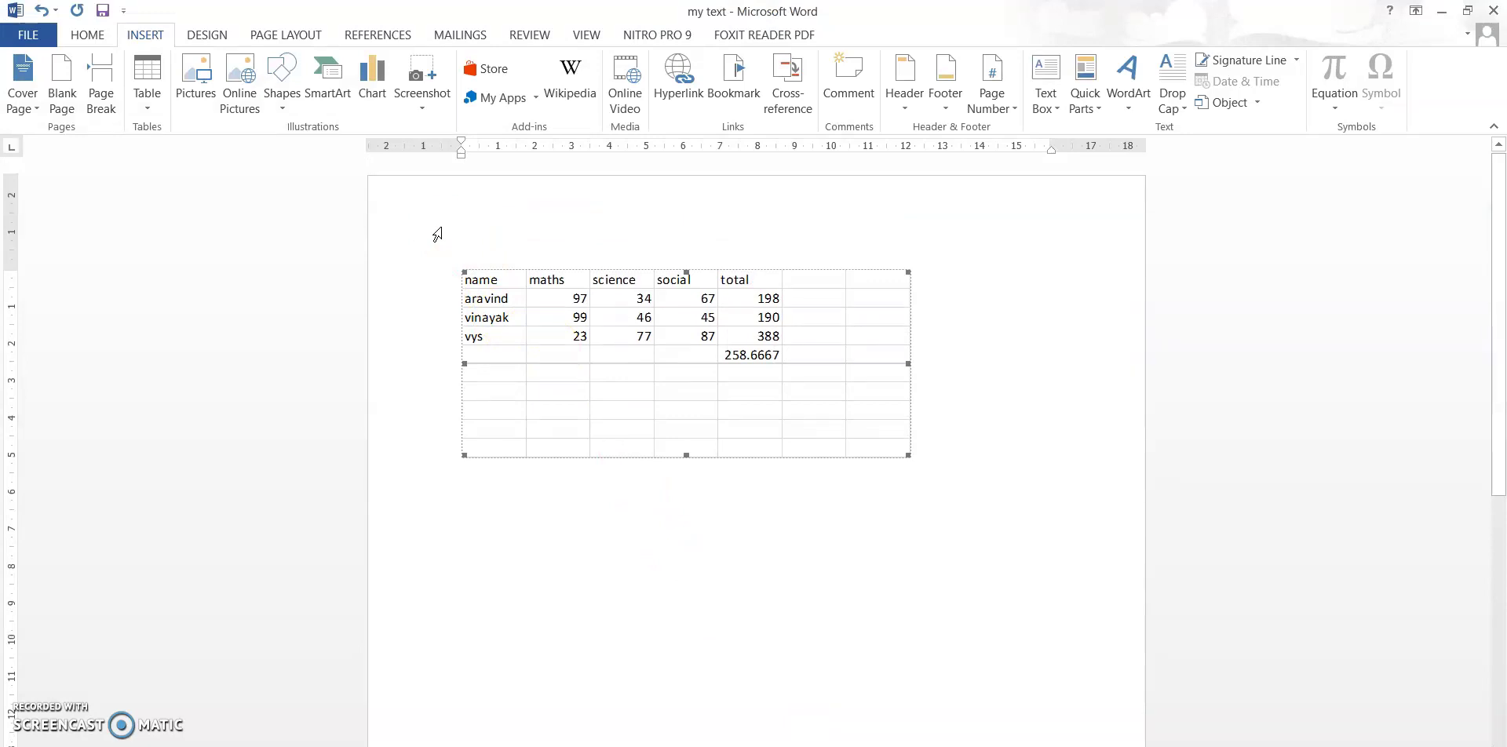
Step: Delete the embedded spreadsheet from the document
double_click(643, 360)
click(780, 439)
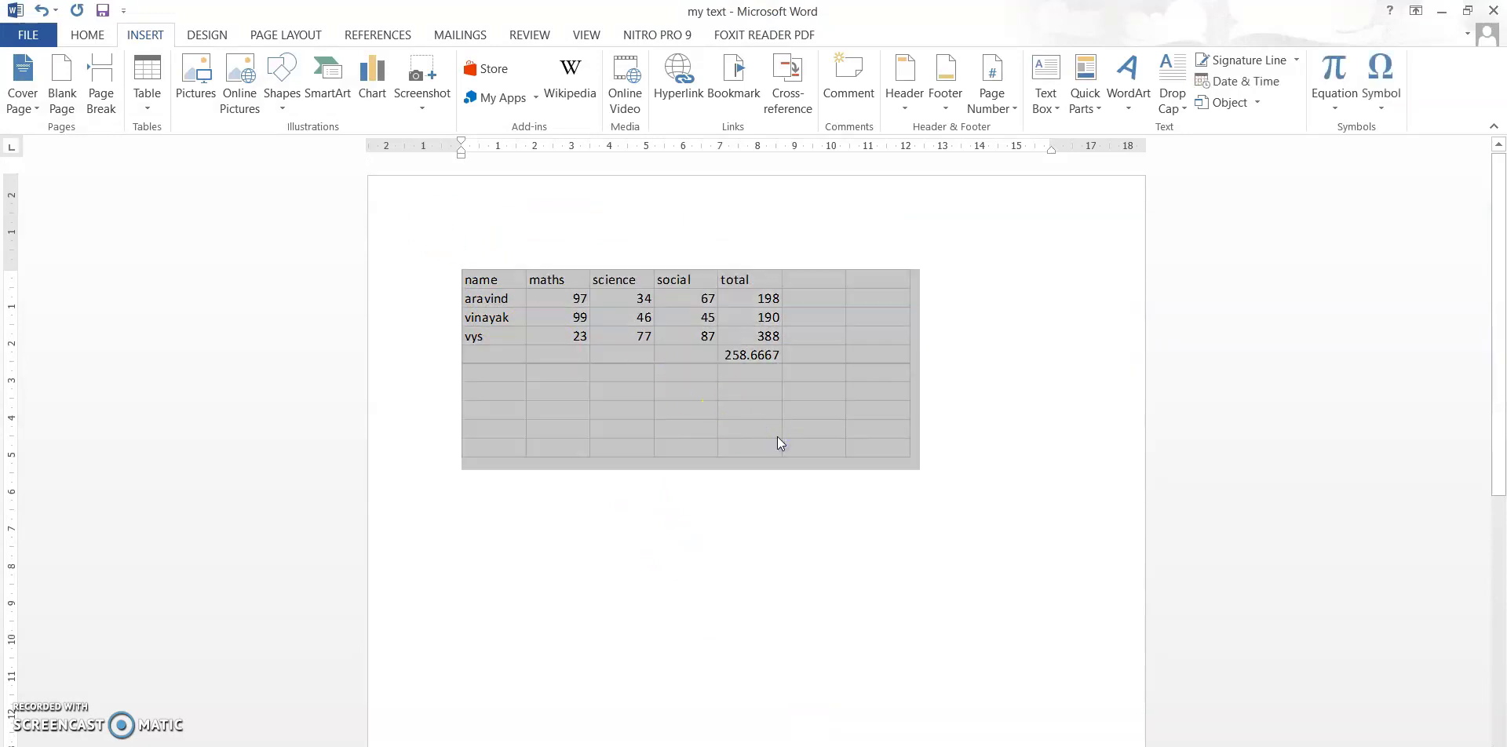
key(Delete)
Step: Browse the built-in Quick Tables and insert the With Subheads 1 table into the document
click(147, 79)
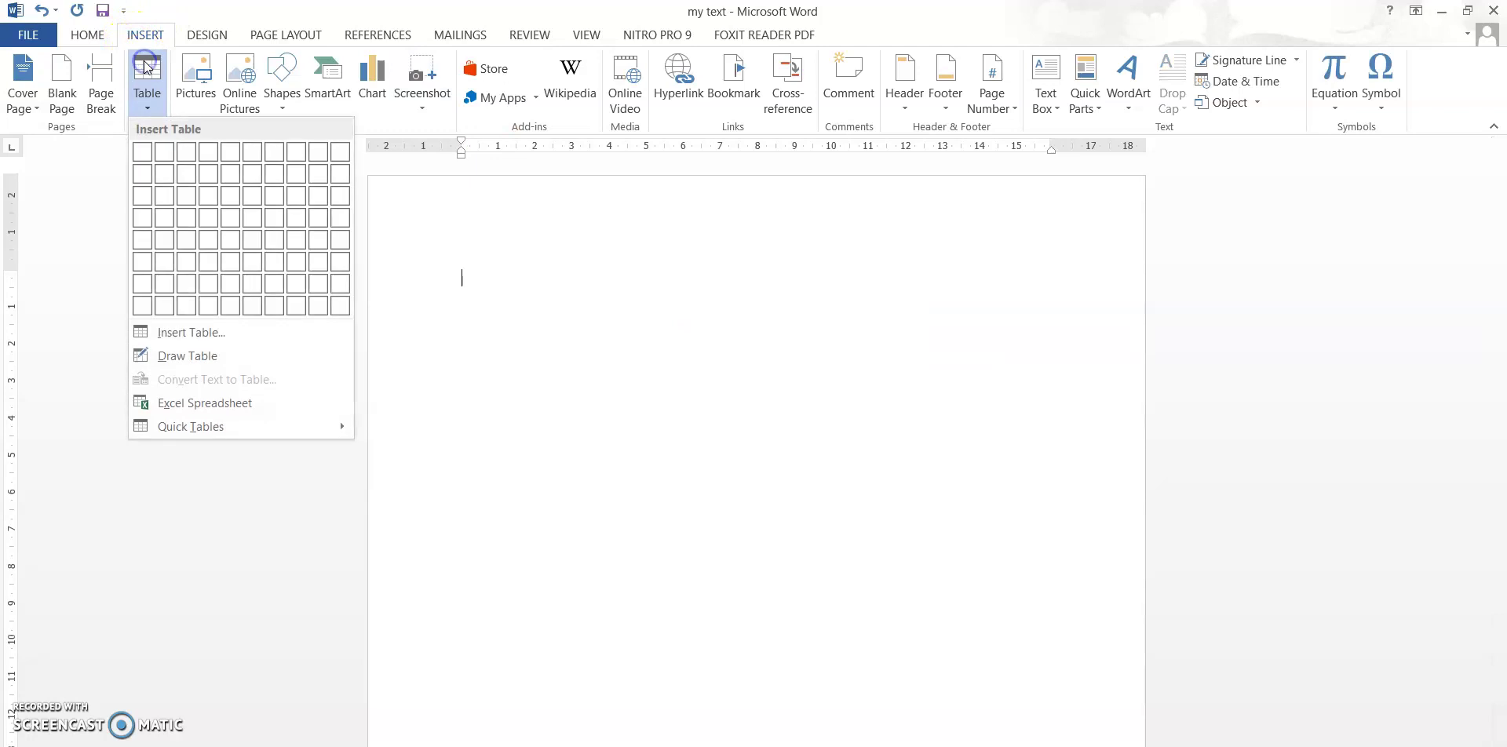
mouse_move(239, 434)
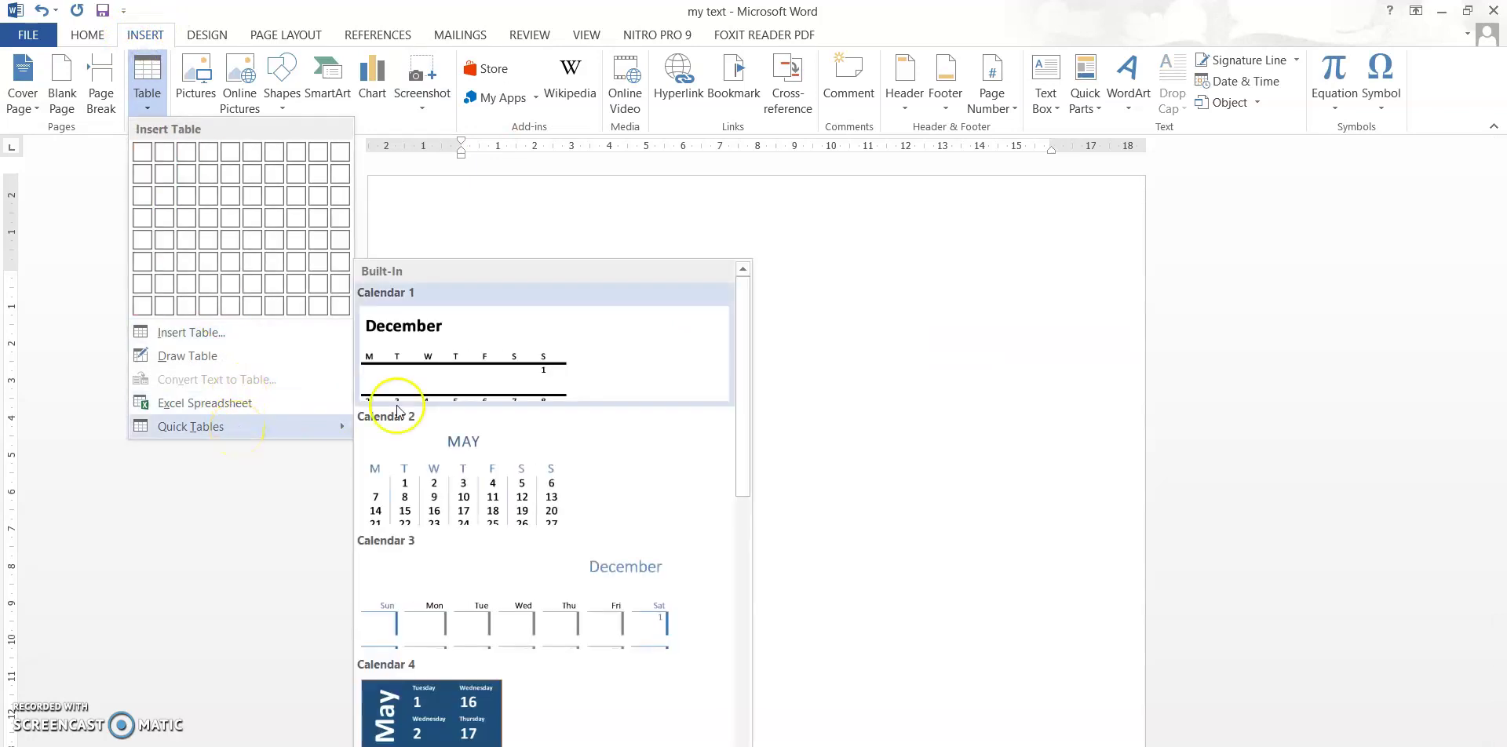
drag(744, 369, 733, 432)
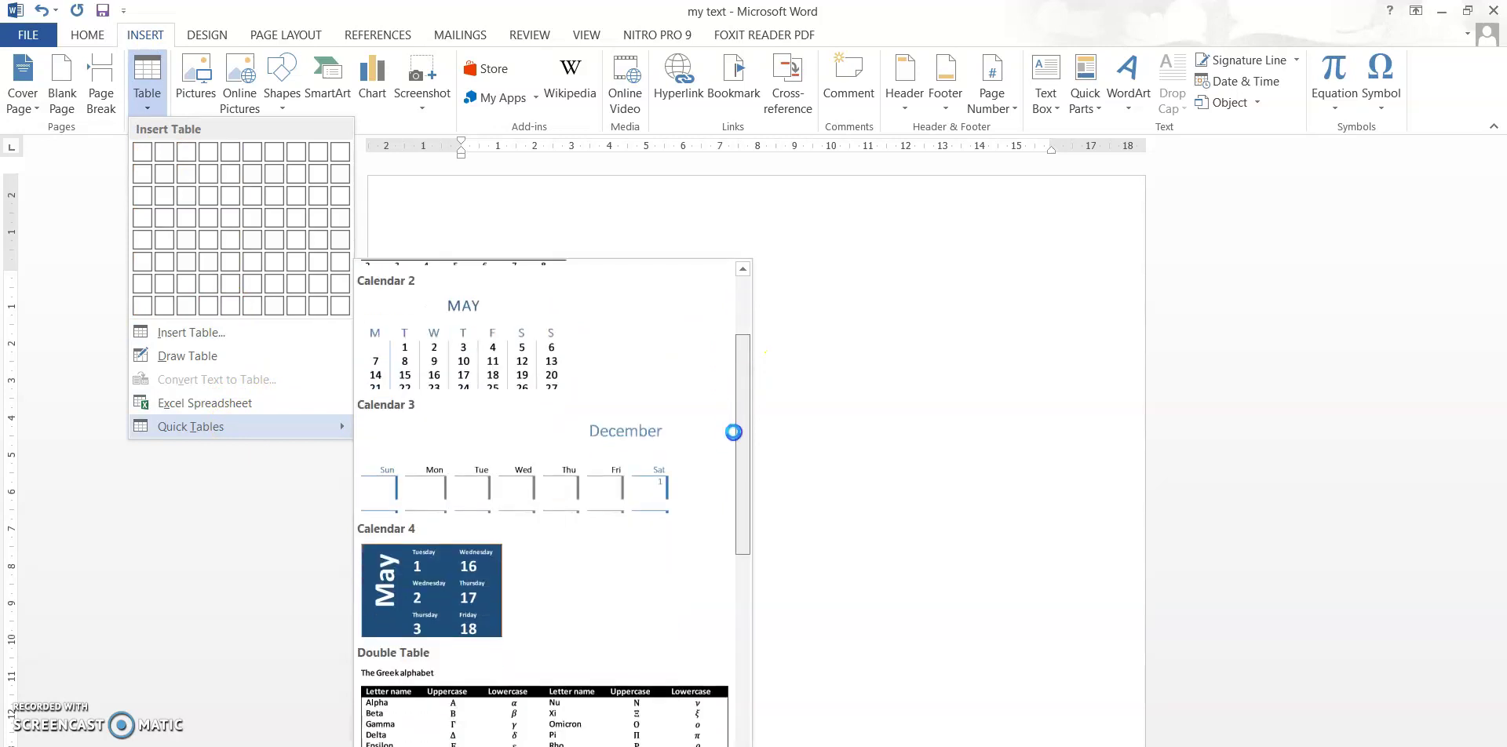
click(742, 327)
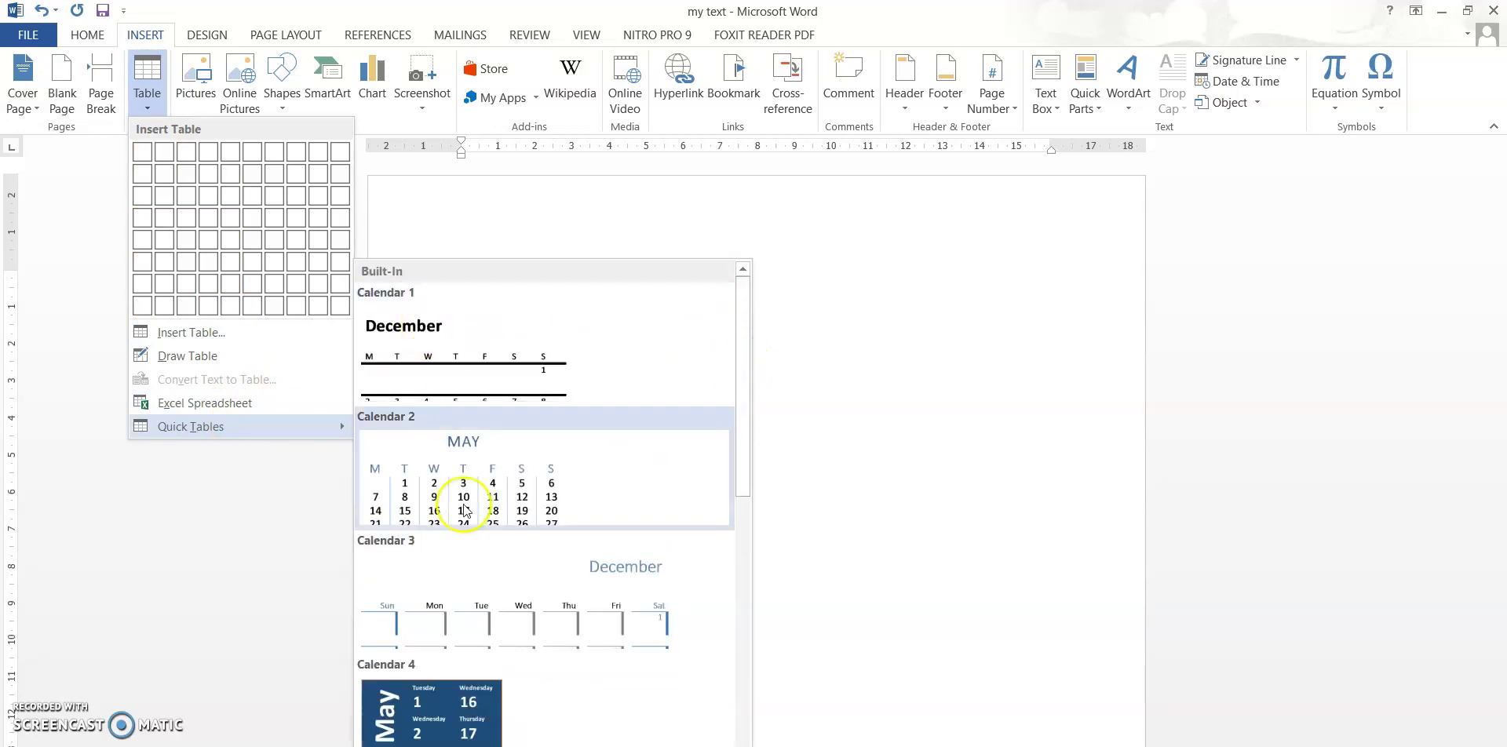
drag(740, 370, 615, 585)
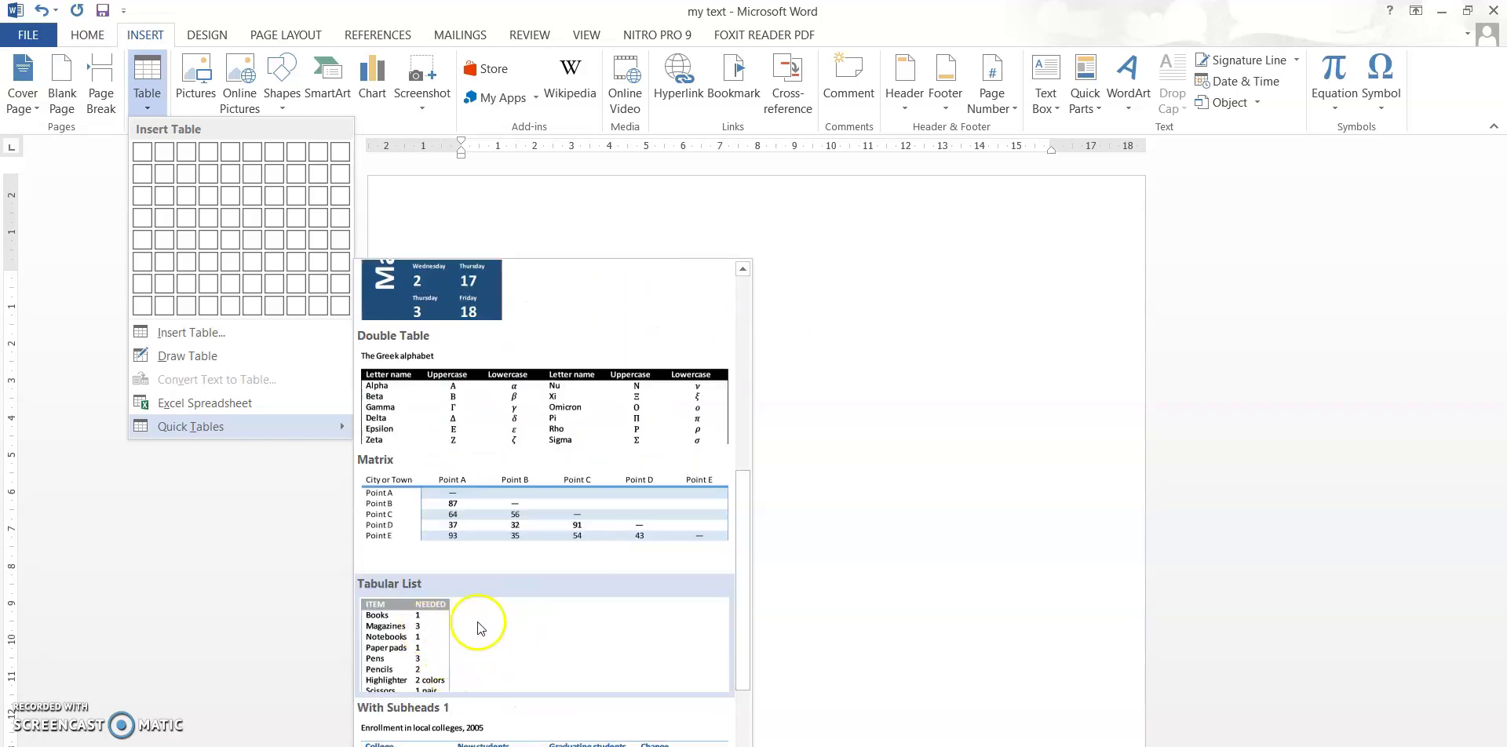
drag(750, 598, 749, 619)
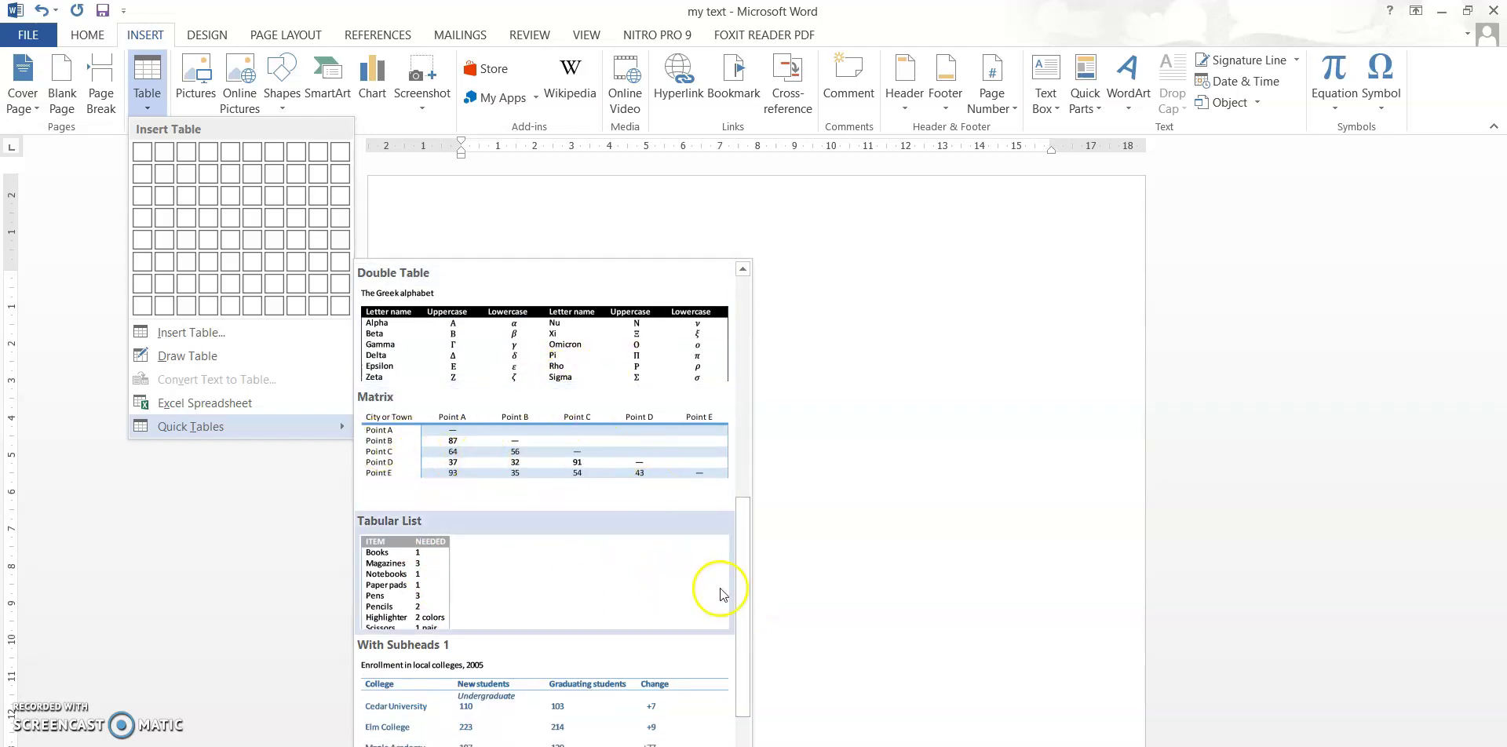
scroll(730, 579, down, 2)
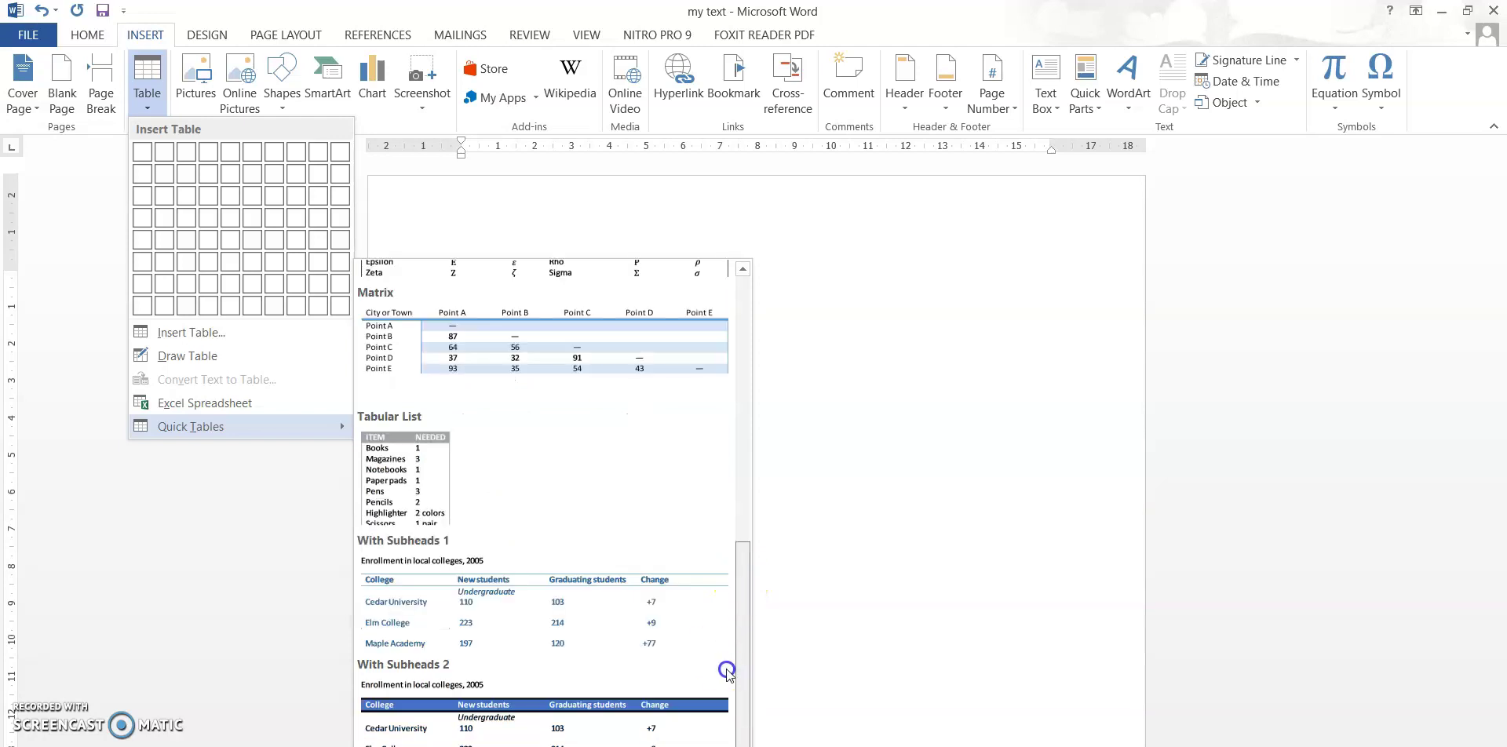
click(525, 645)
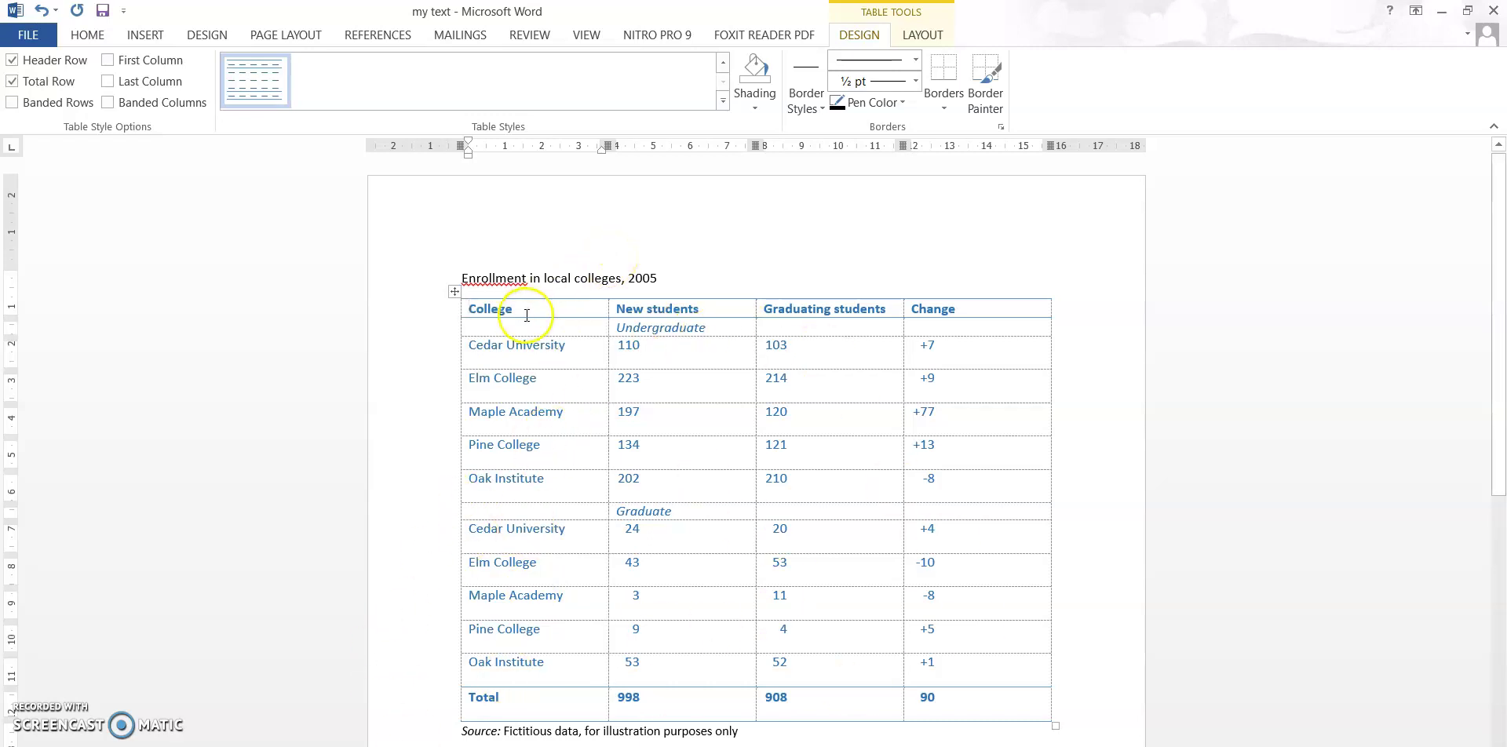
click(659, 289)
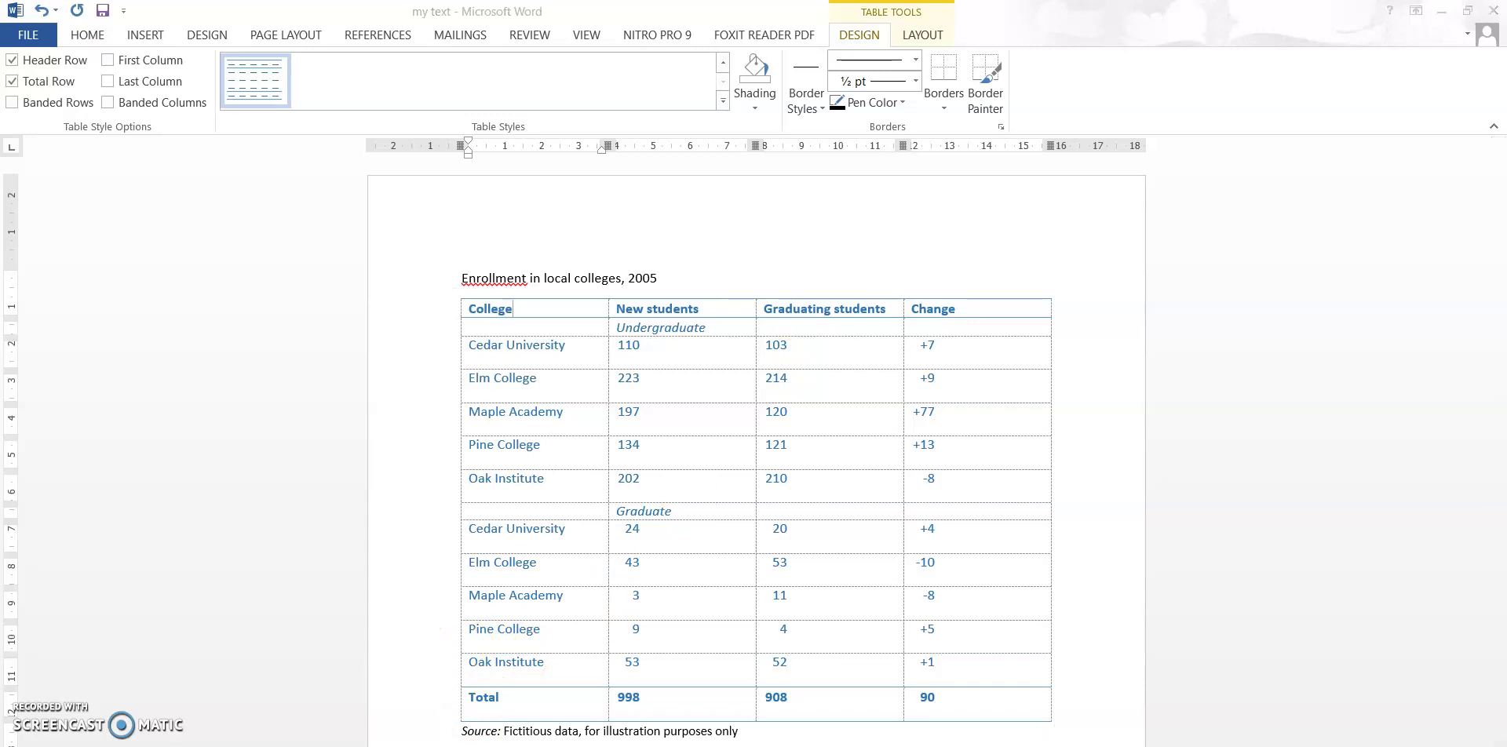
Step: Delete the college enrollment table together with its title and the source line below it
click(149, 34)
drag(443, 271, 1007, 696)
key(Delete)
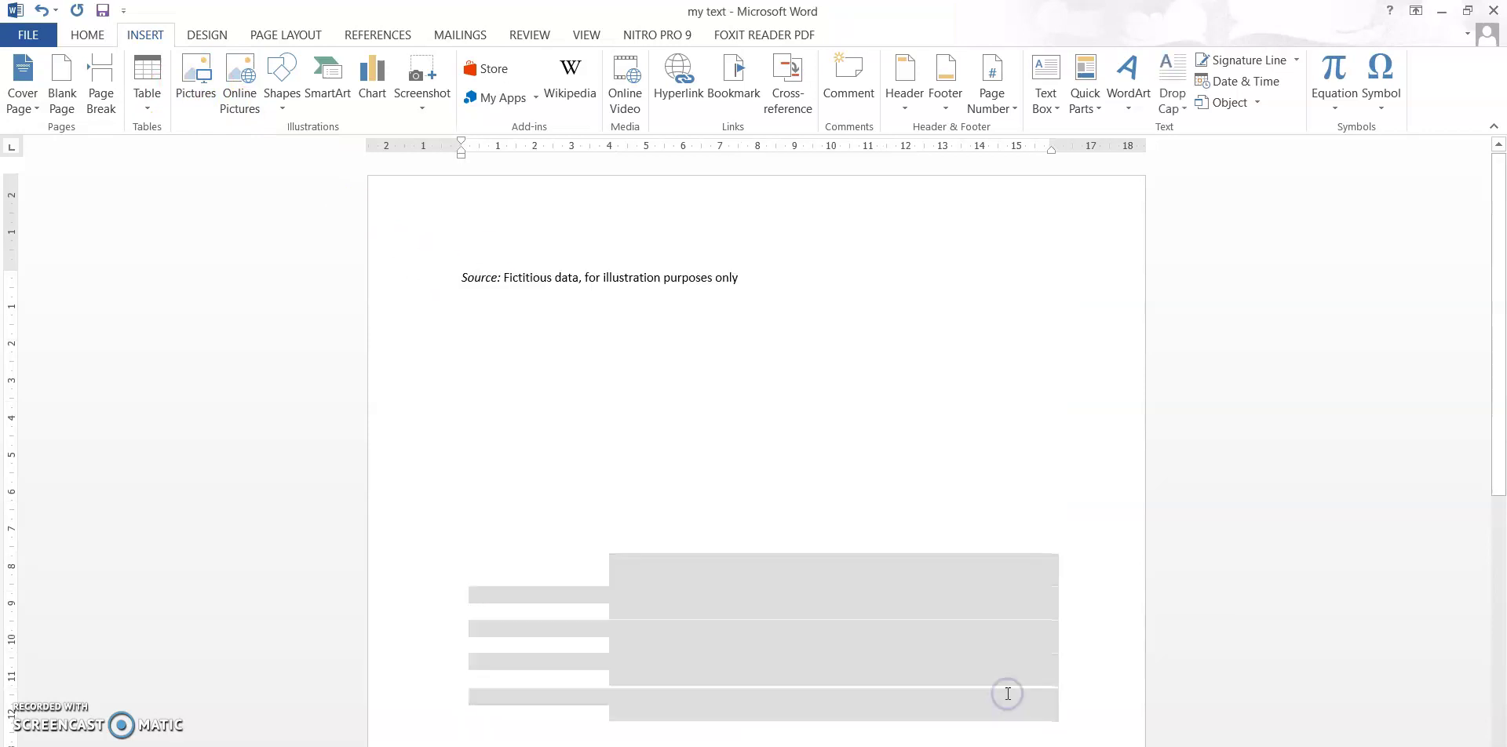
click(450, 266)
drag(450, 265, 656, 276)
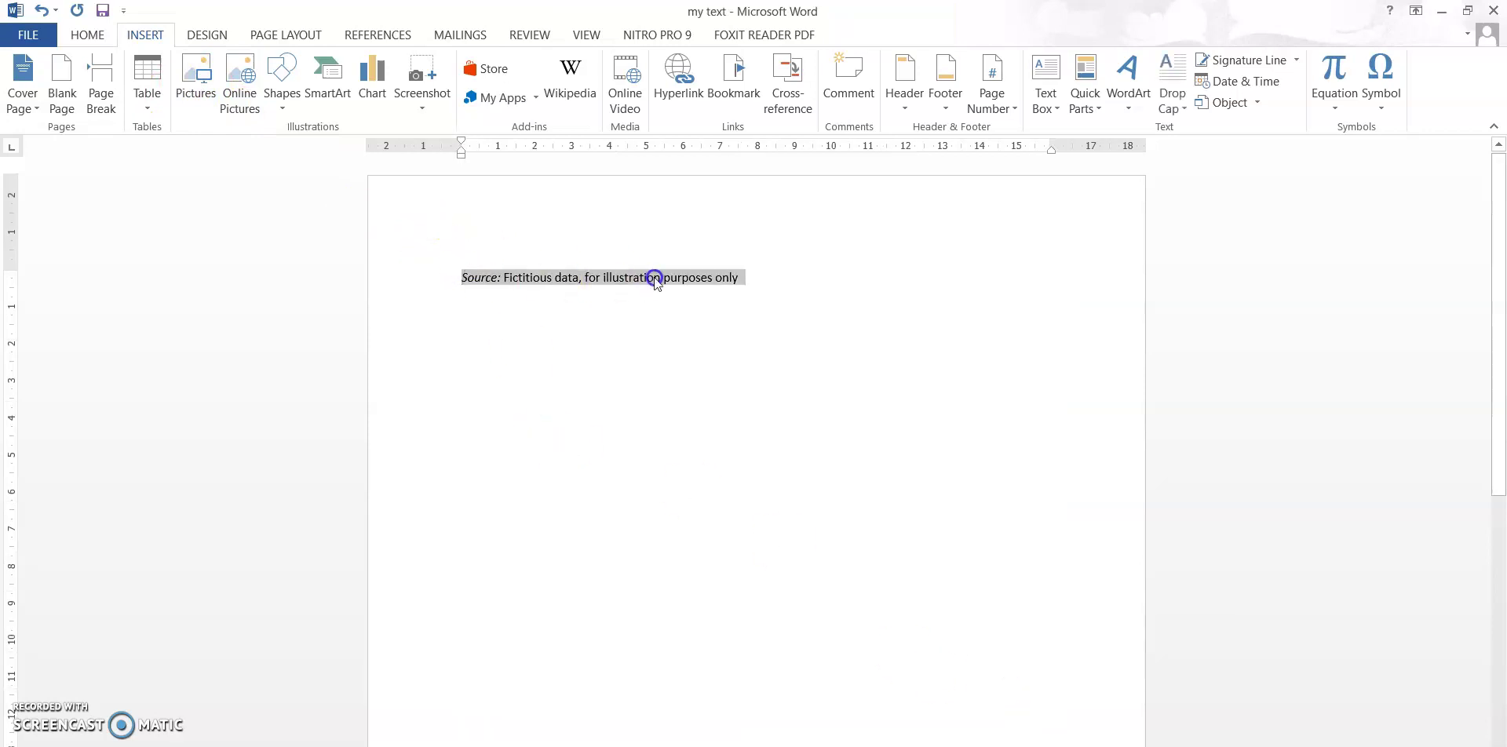
key(Delete)
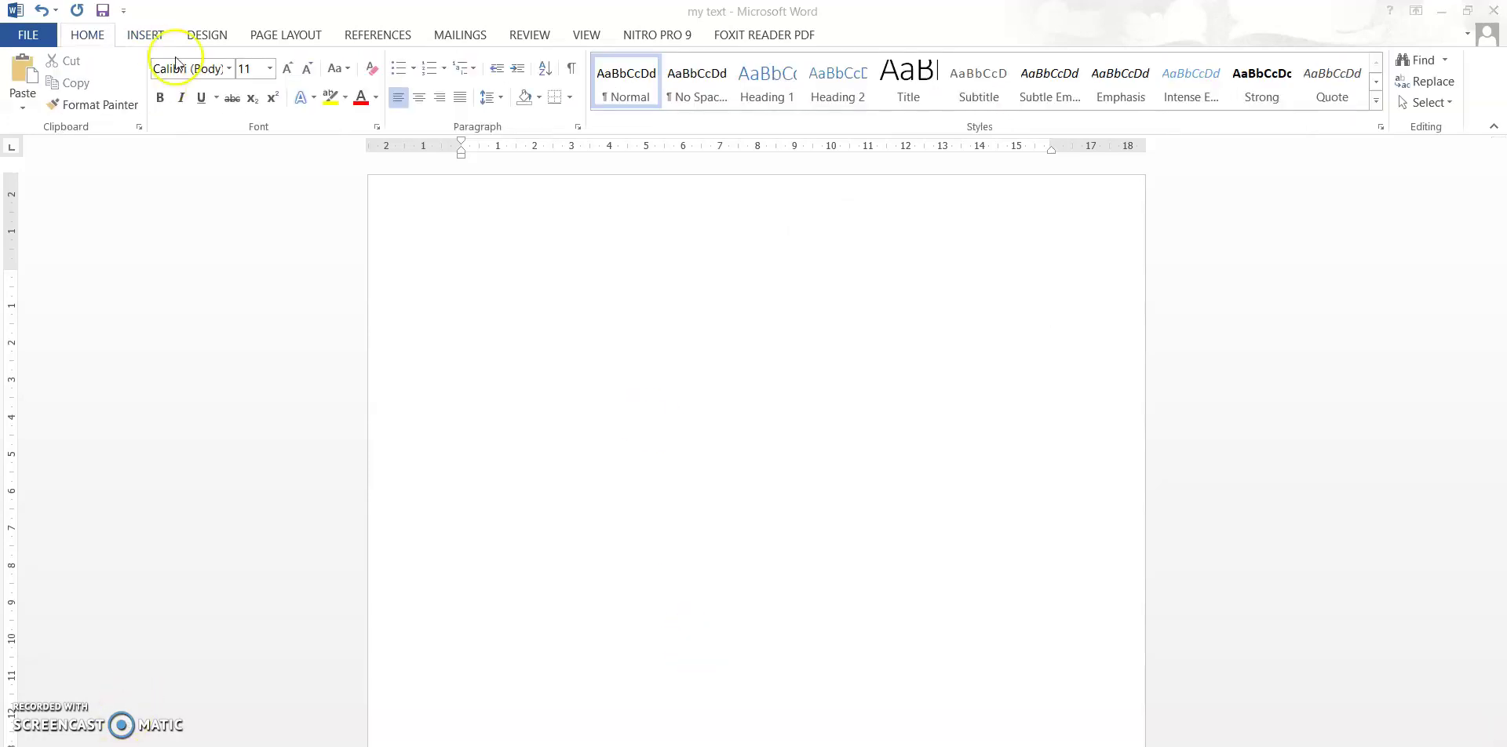
Step: Insert a table with 5 columns and 5 rows using the Insert Table dialog
click(158, 36)
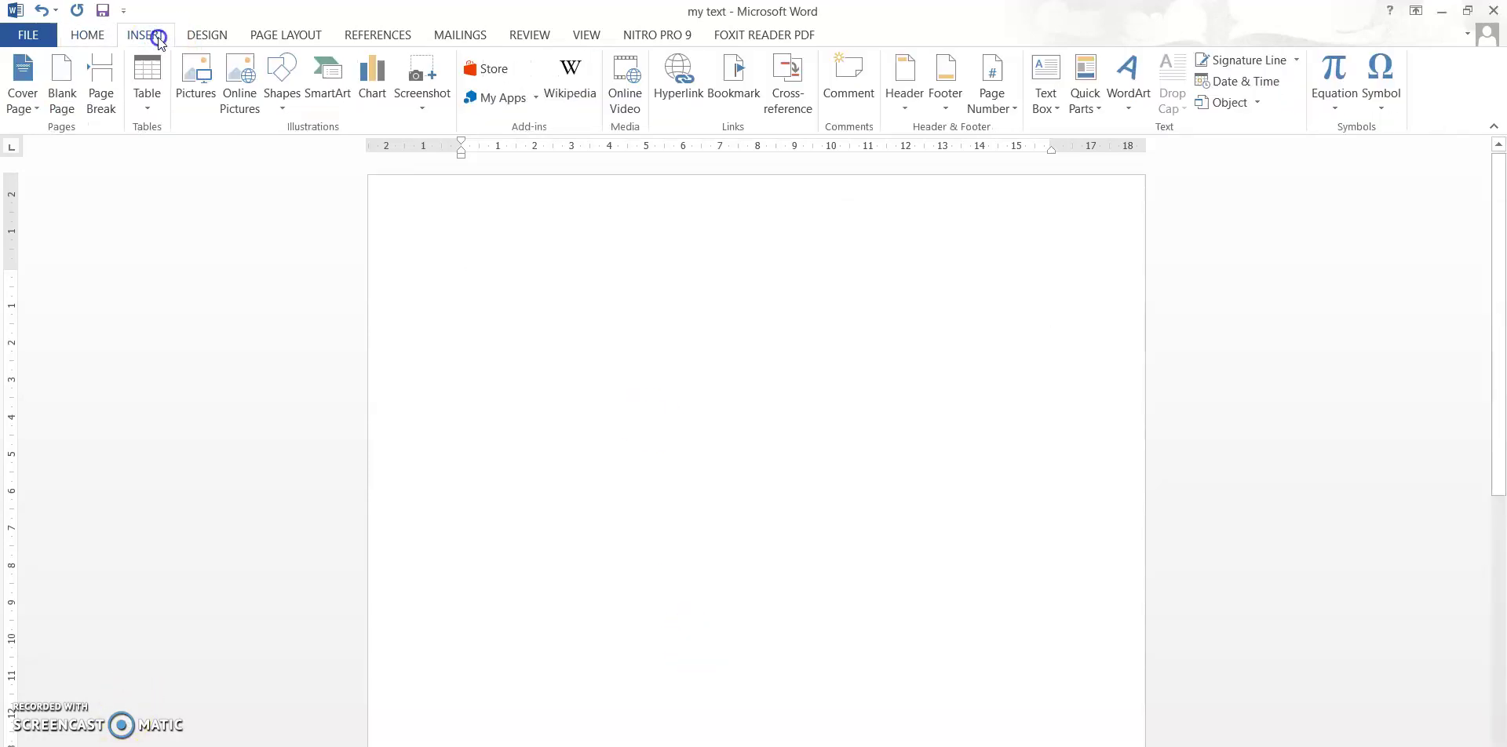
click(153, 95)
click(193, 335)
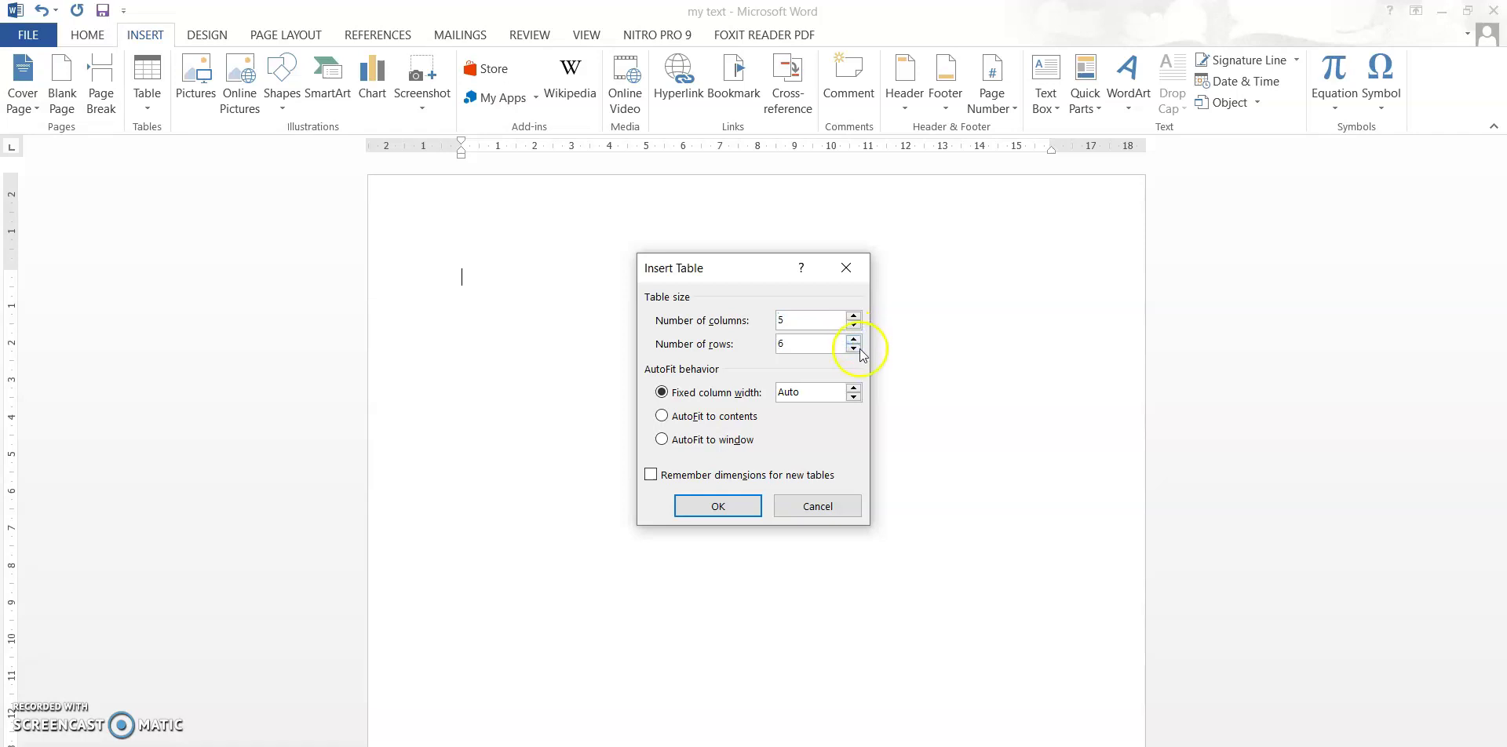
click(730, 506)
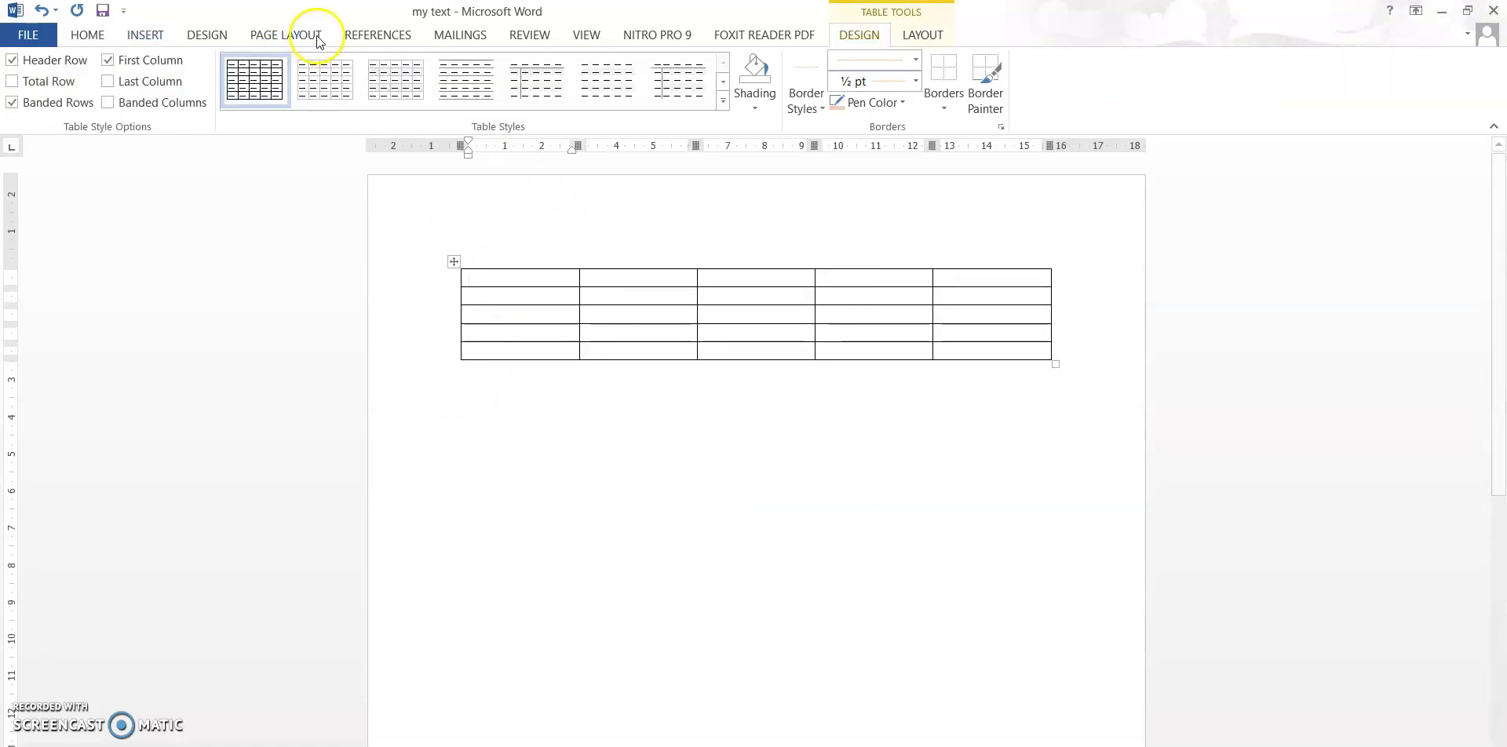
Step: Select the whole table, try several plain table styles, and apply the gold Grid Tables style with a solid header row and first column
drag(472, 241, 1036, 314)
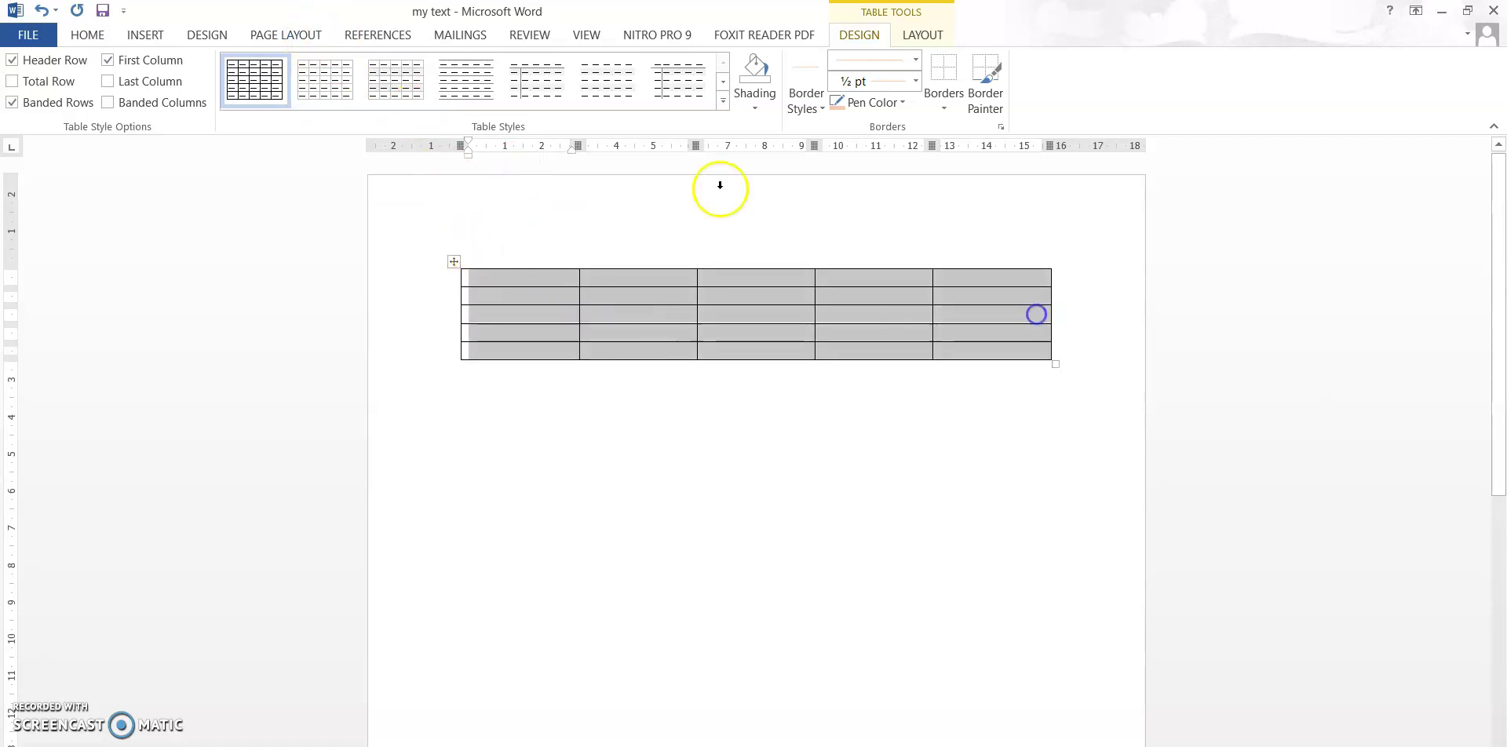
click(395, 77)
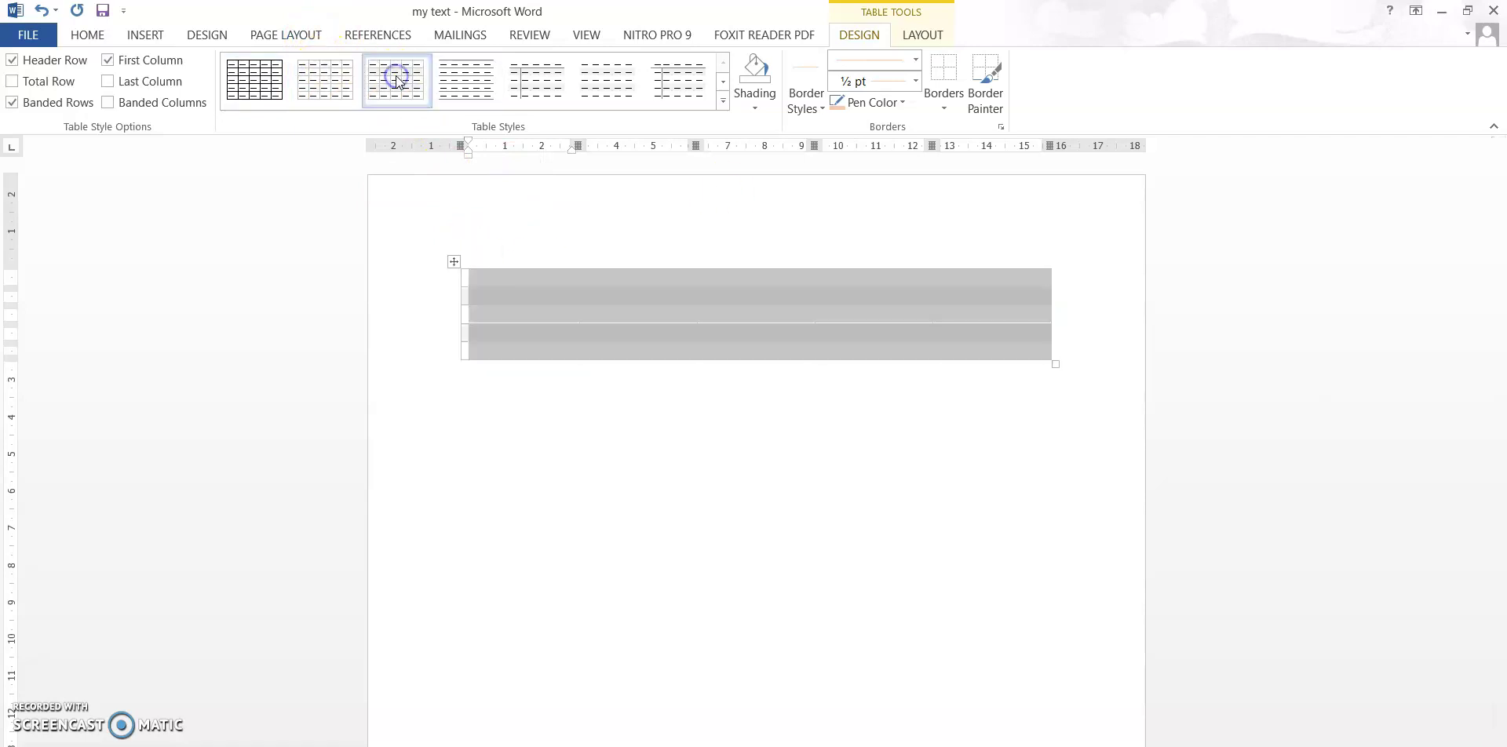
click(643, 93)
click(700, 91)
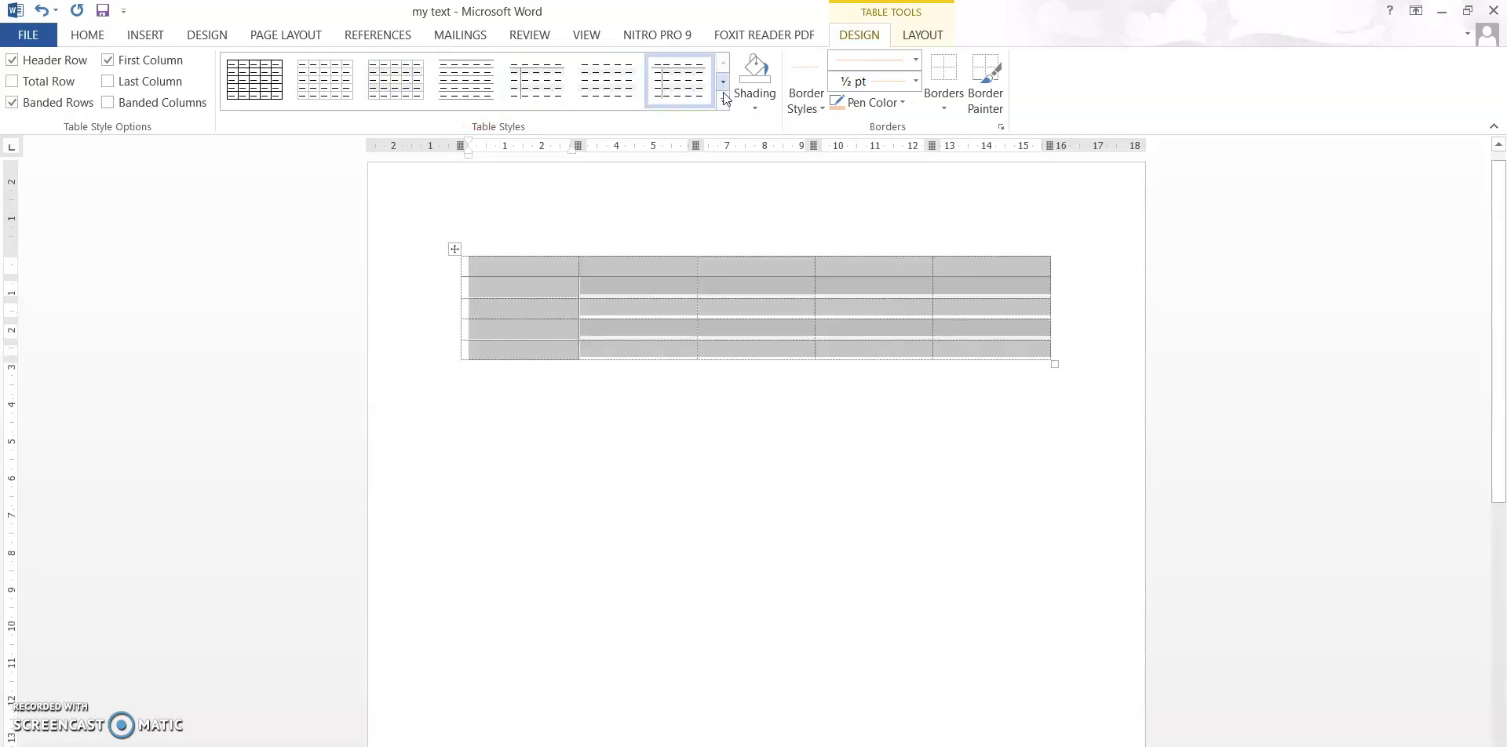
click(723, 96)
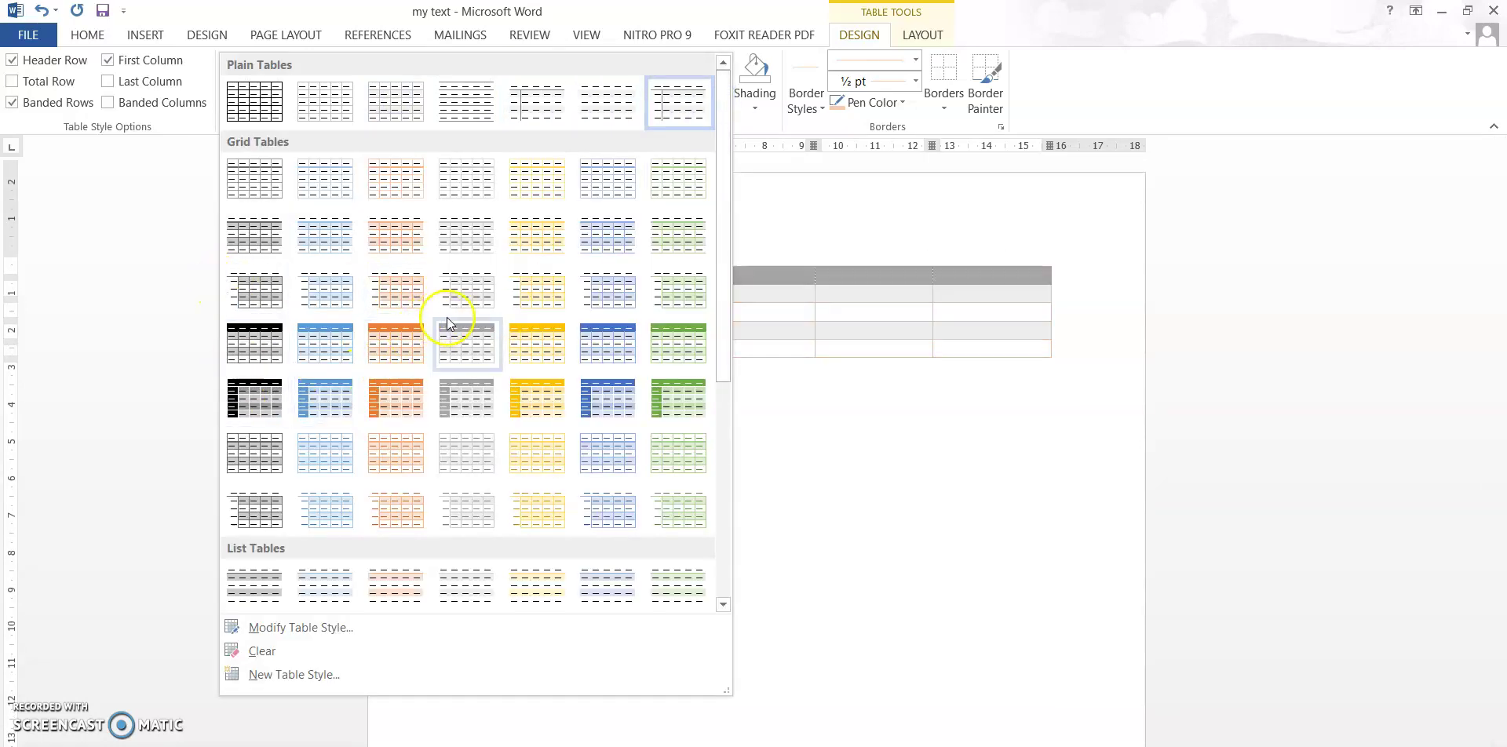
click(523, 386)
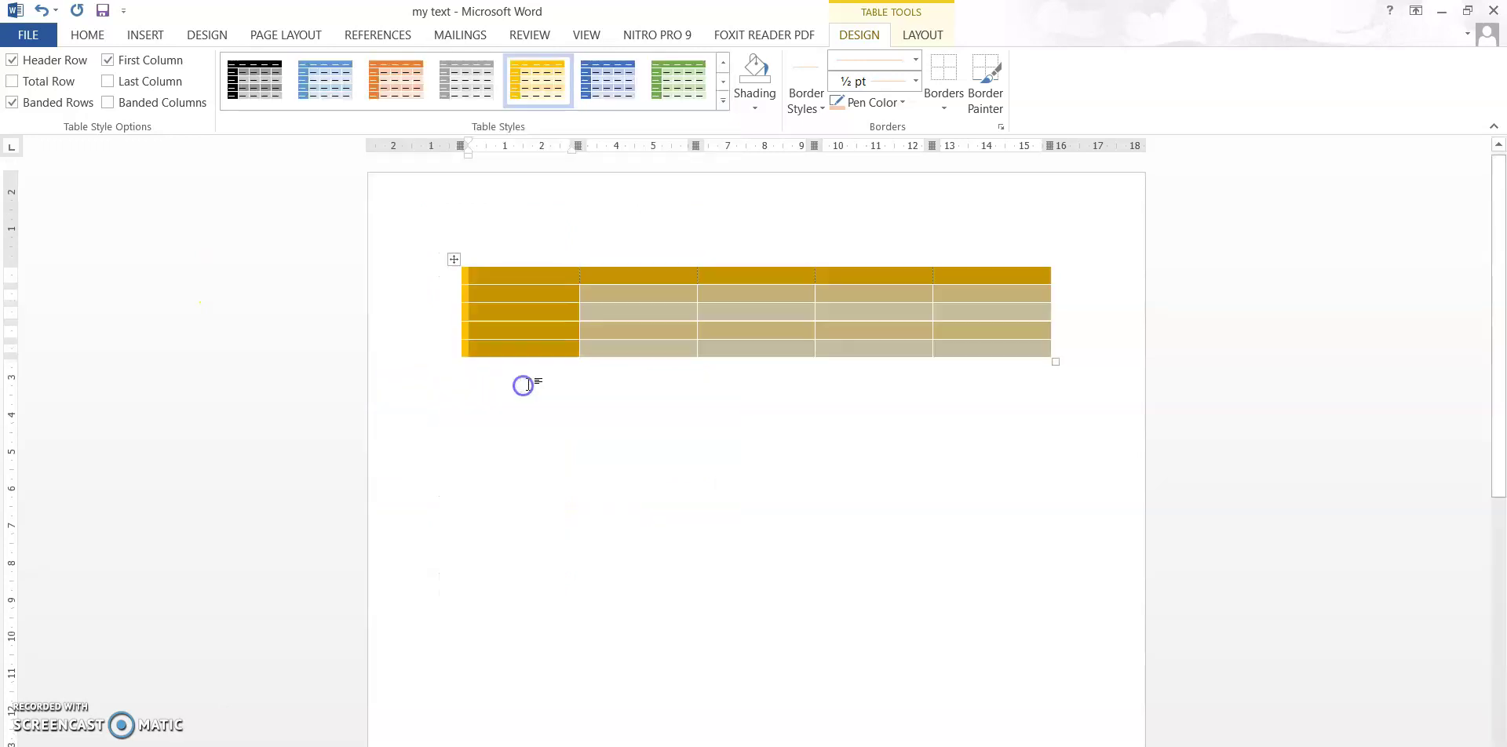
Step: Apply the solid blue List Tables style to the whole table
click(723, 95)
drag(720, 169, 662, 454)
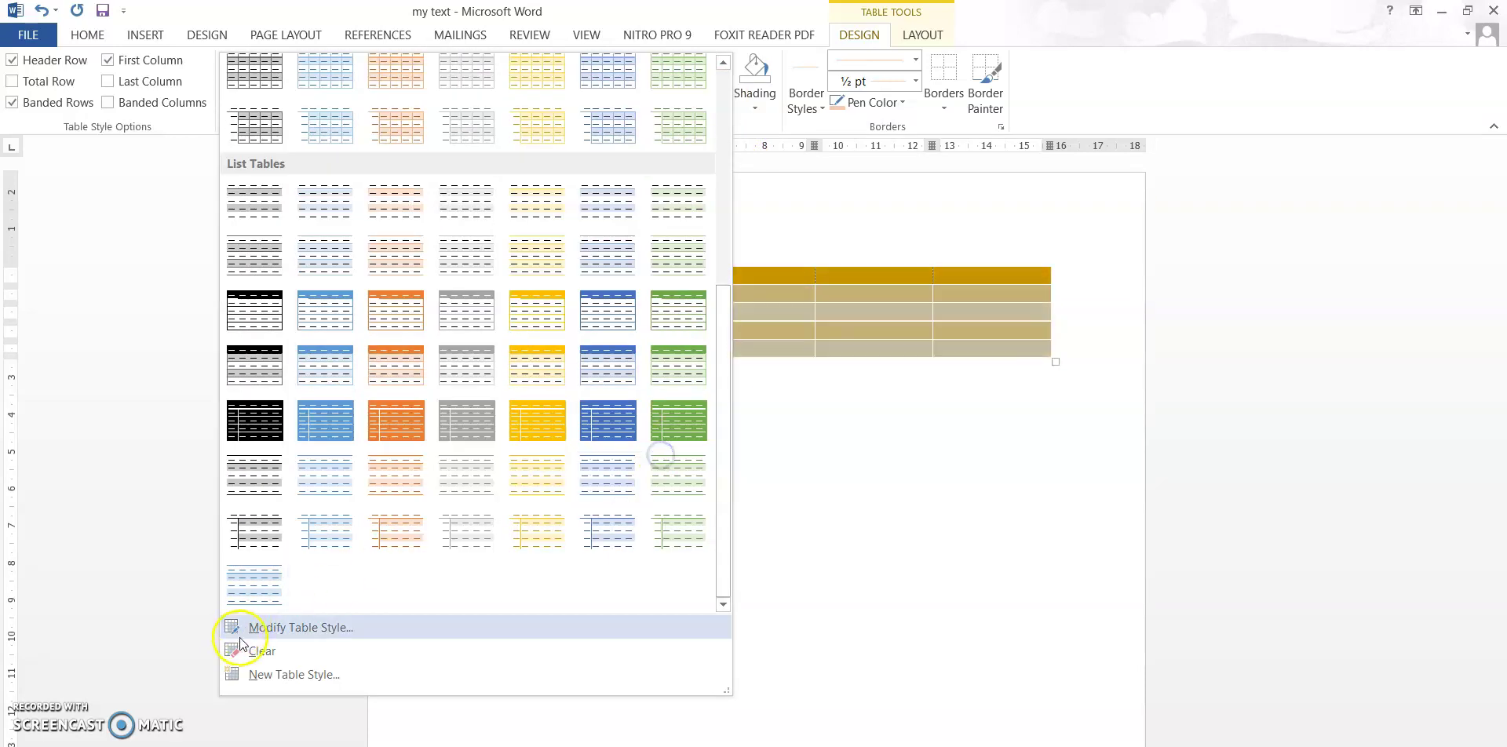
click(334, 419)
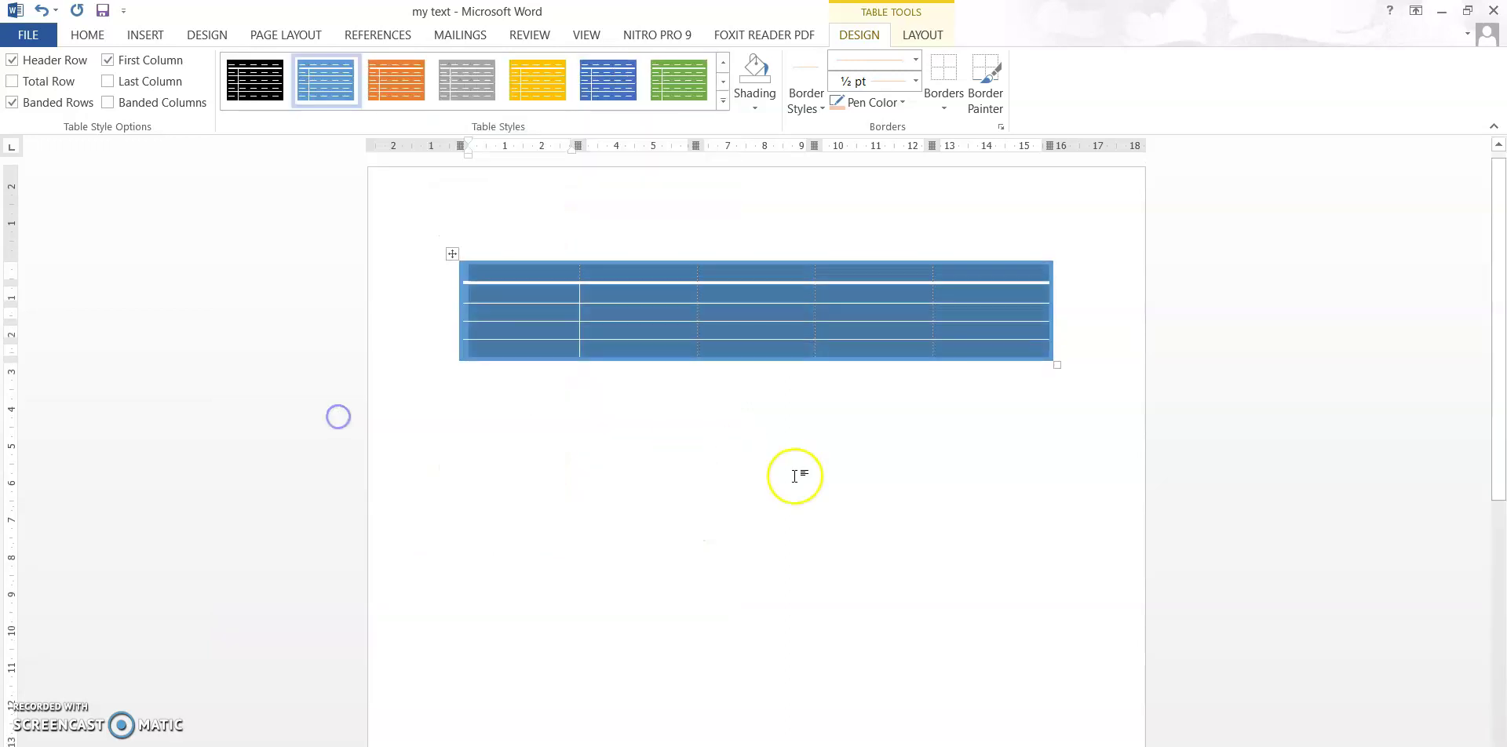
click(502, 277)
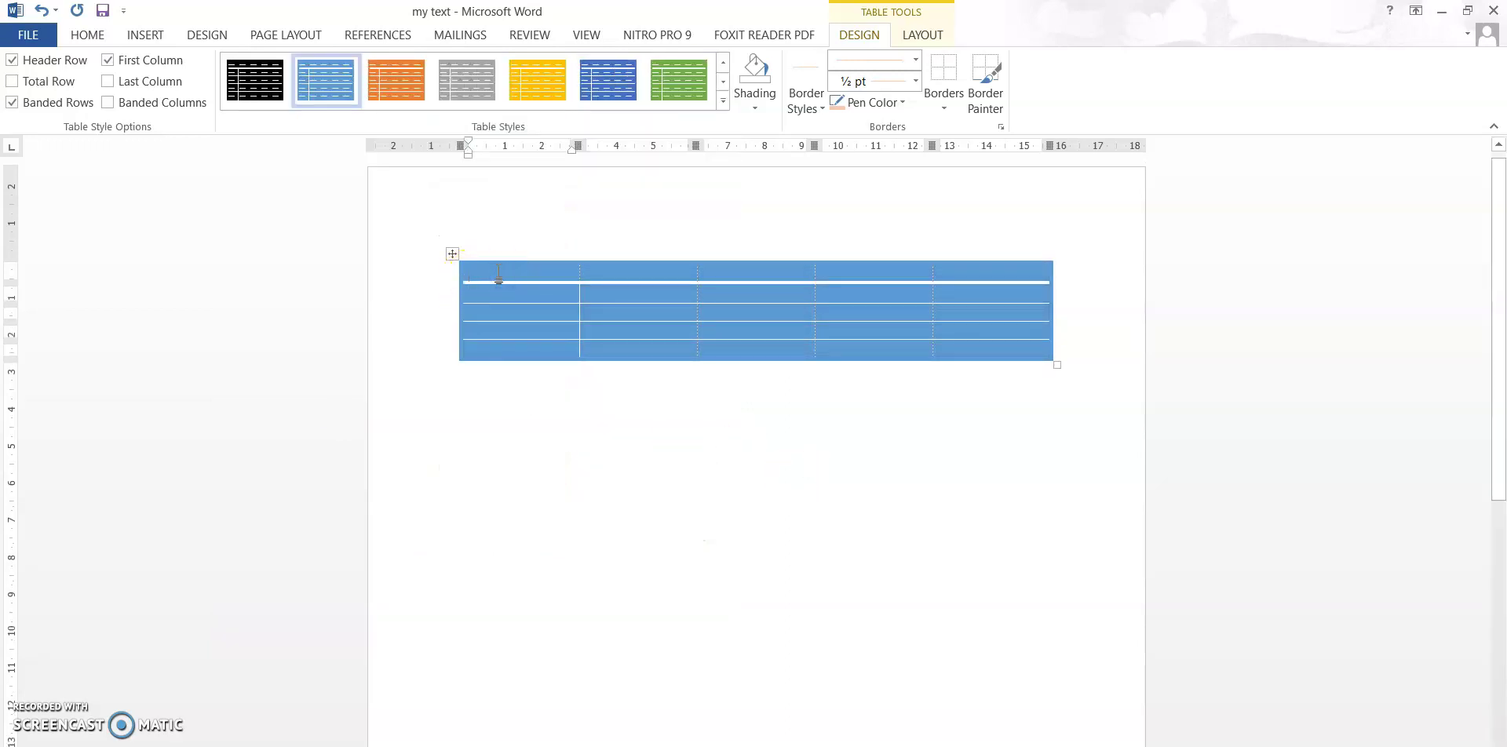
Step: Look through the cell shading colours and the available theme border styles without applying any
click(763, 99)
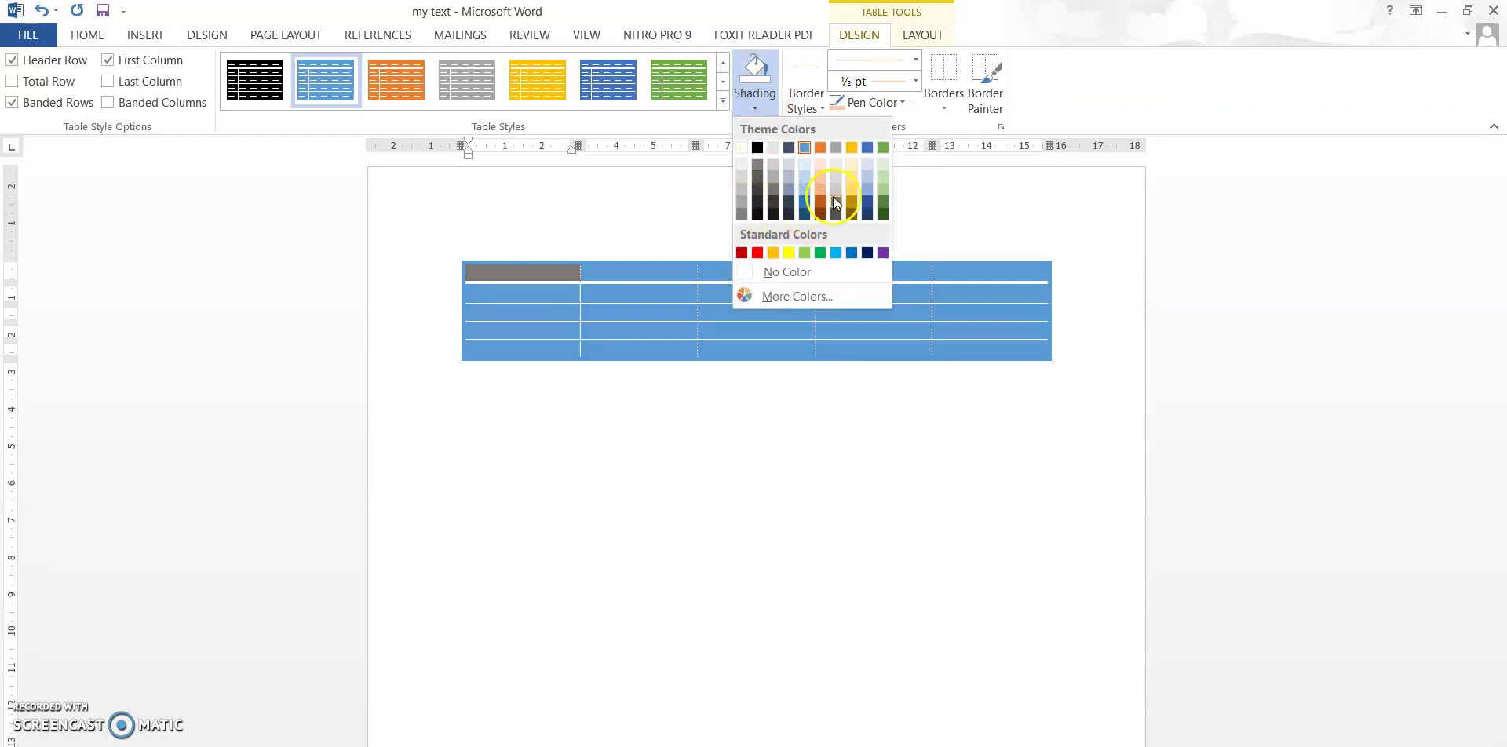
click(695, 181)
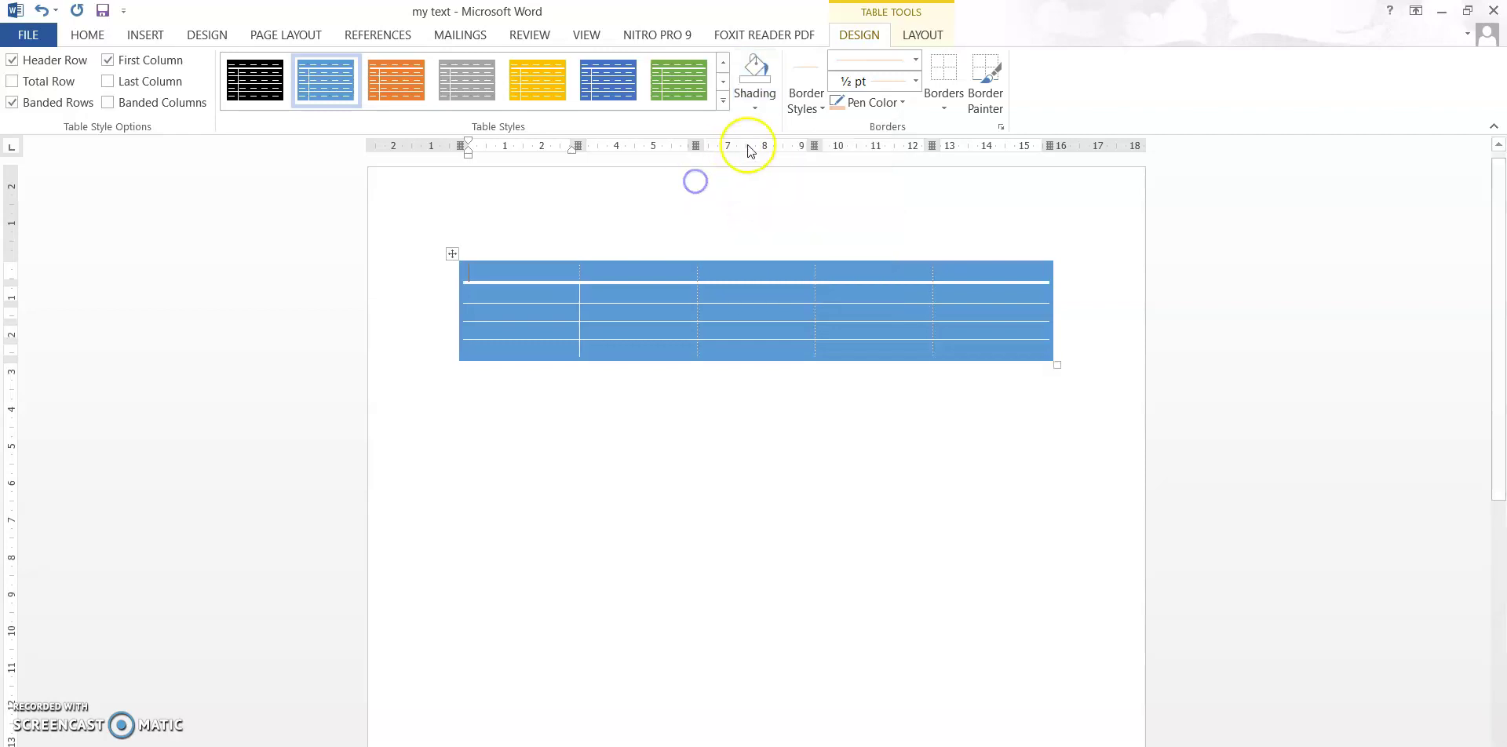
click(806, 100)
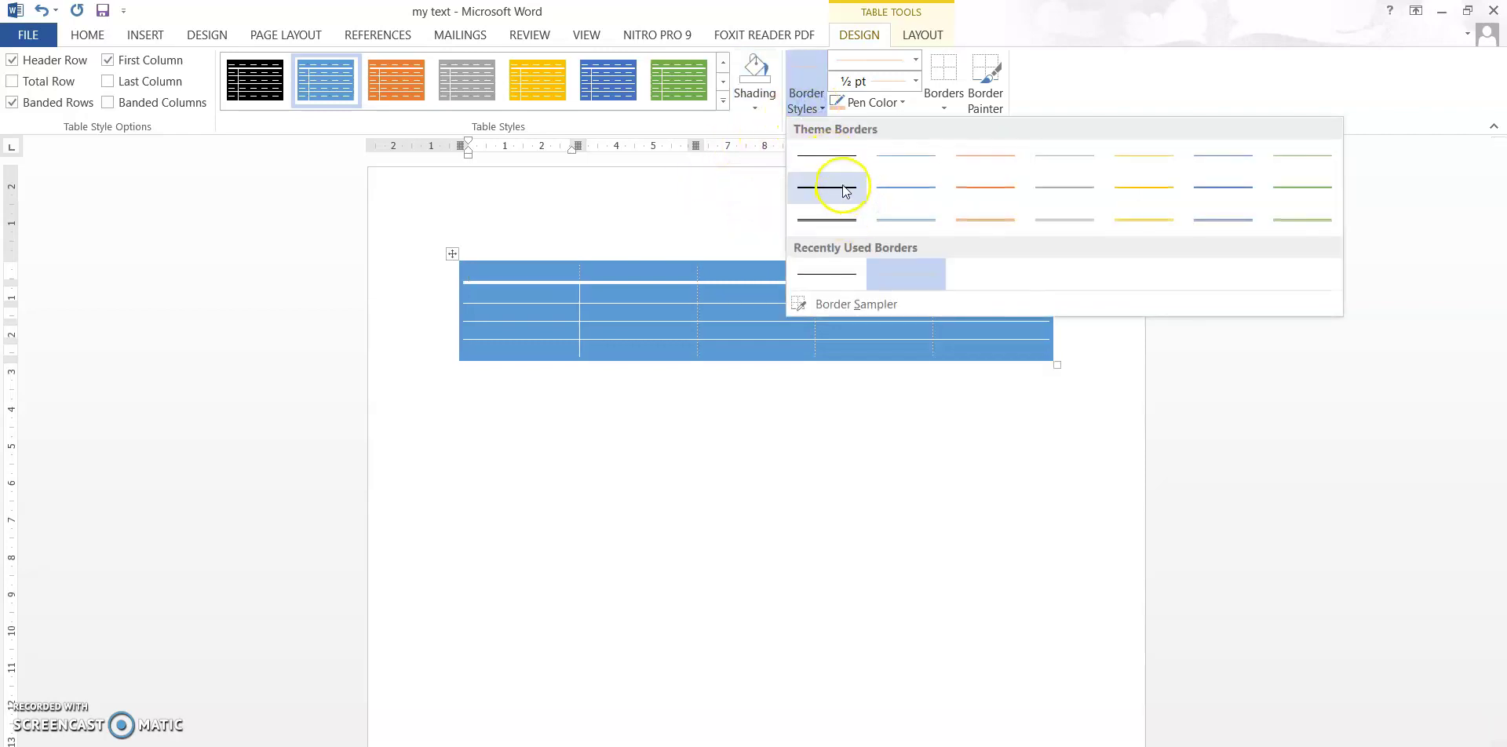
click(632, 198)
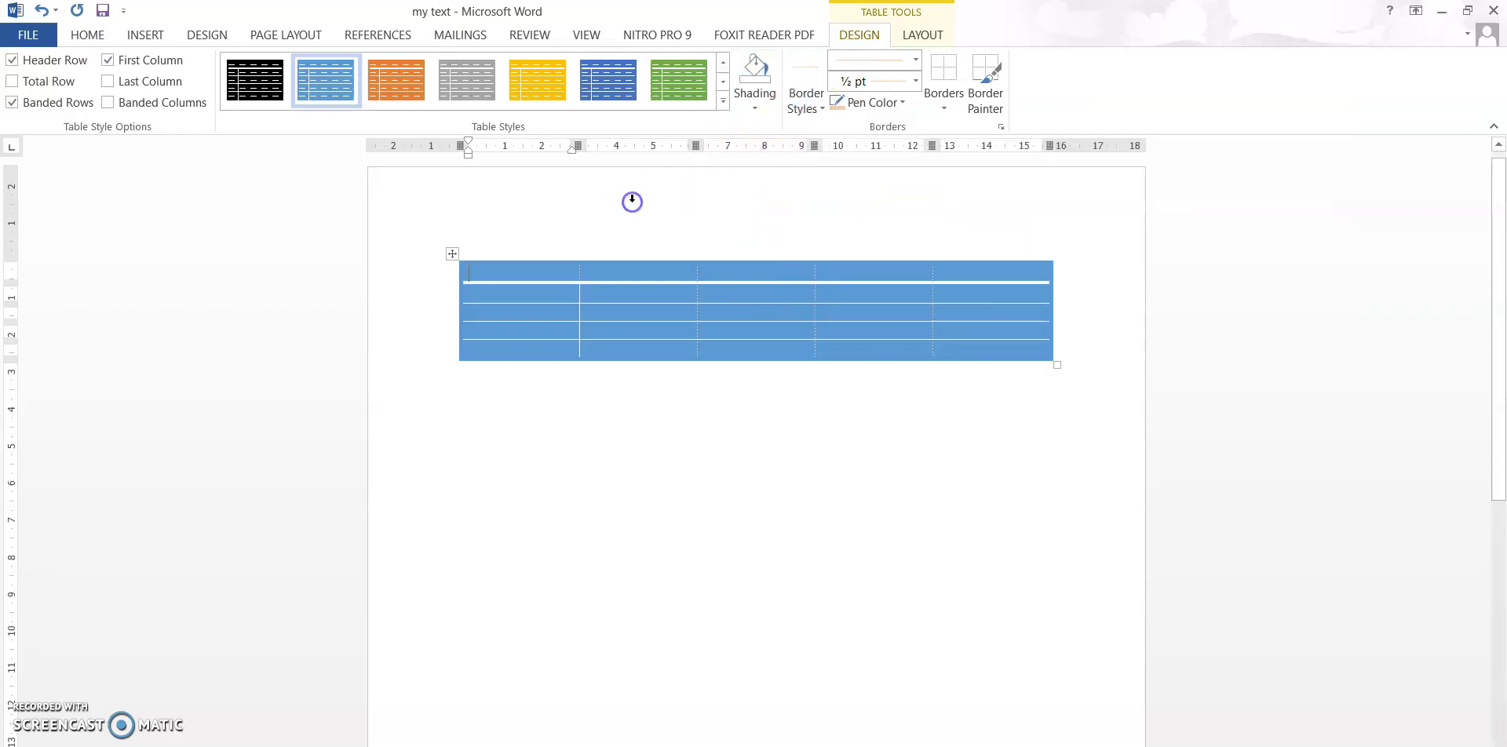
Step: Change the table's style to the plain black grid, the first of the plain table styles
click(721, 63)
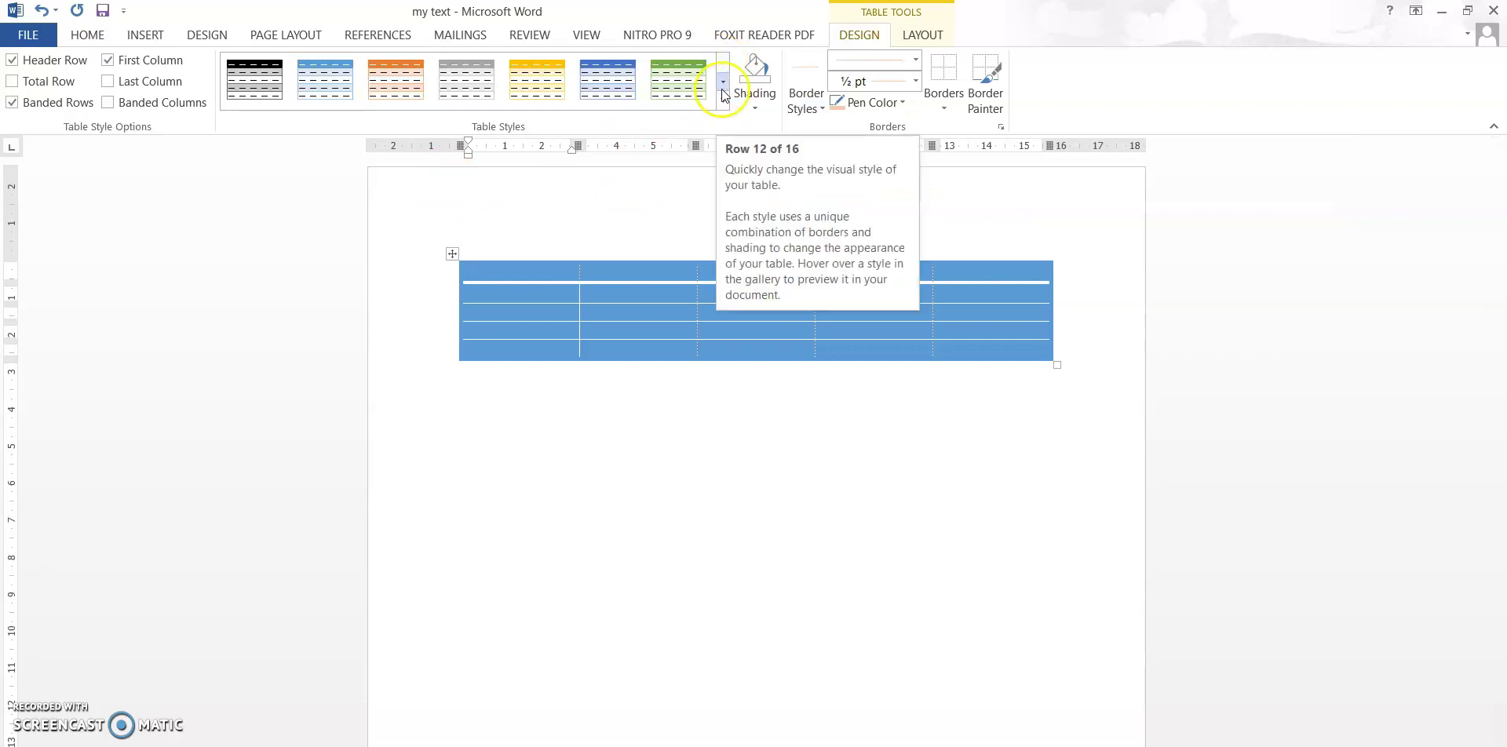
click(722, 100)
drag(722, 216, 718, 46)
click(253, 94)
click(665, 598)
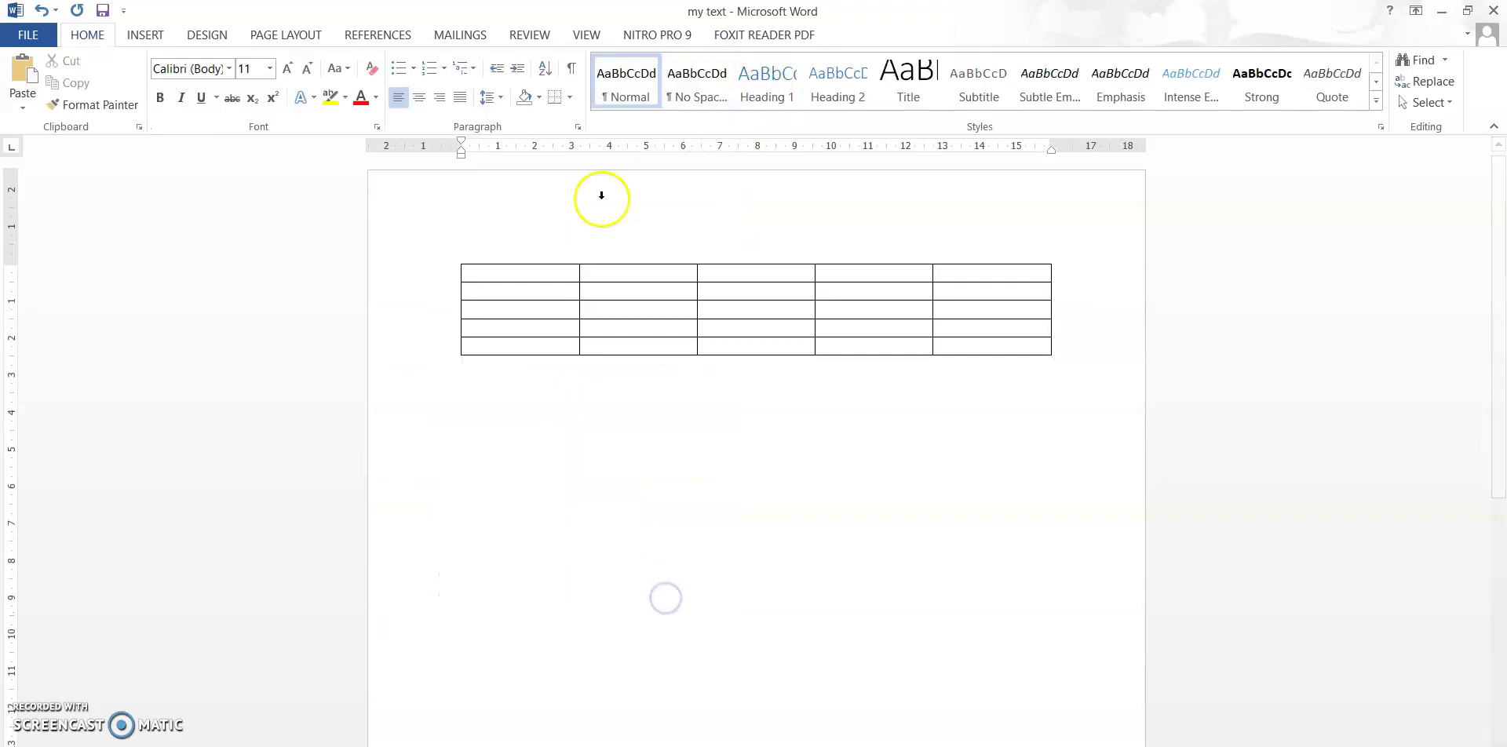
Step: Choose a thick black theme border style and paint it along the top edge of the table's first two columns
drag(493, 269, 958, 354)
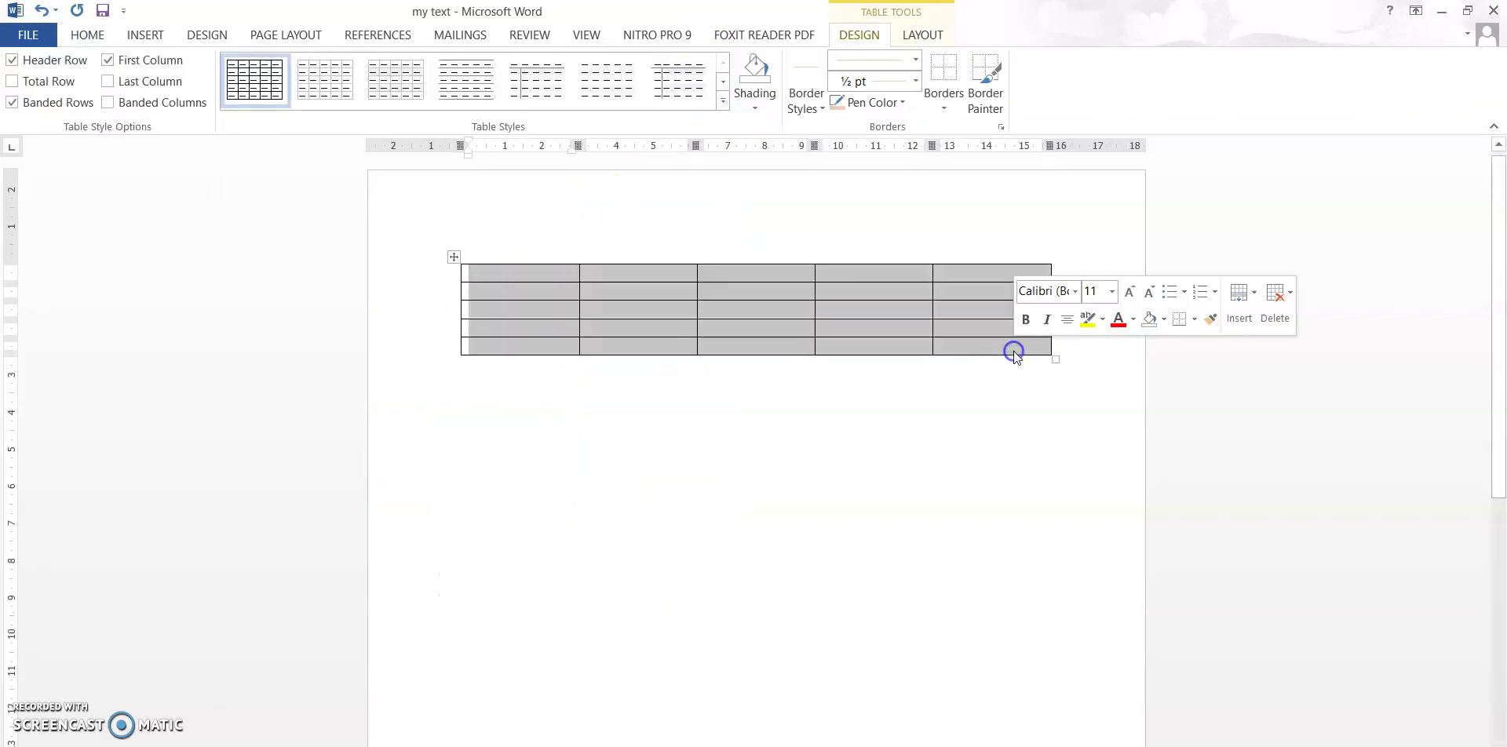
click(790, 100)
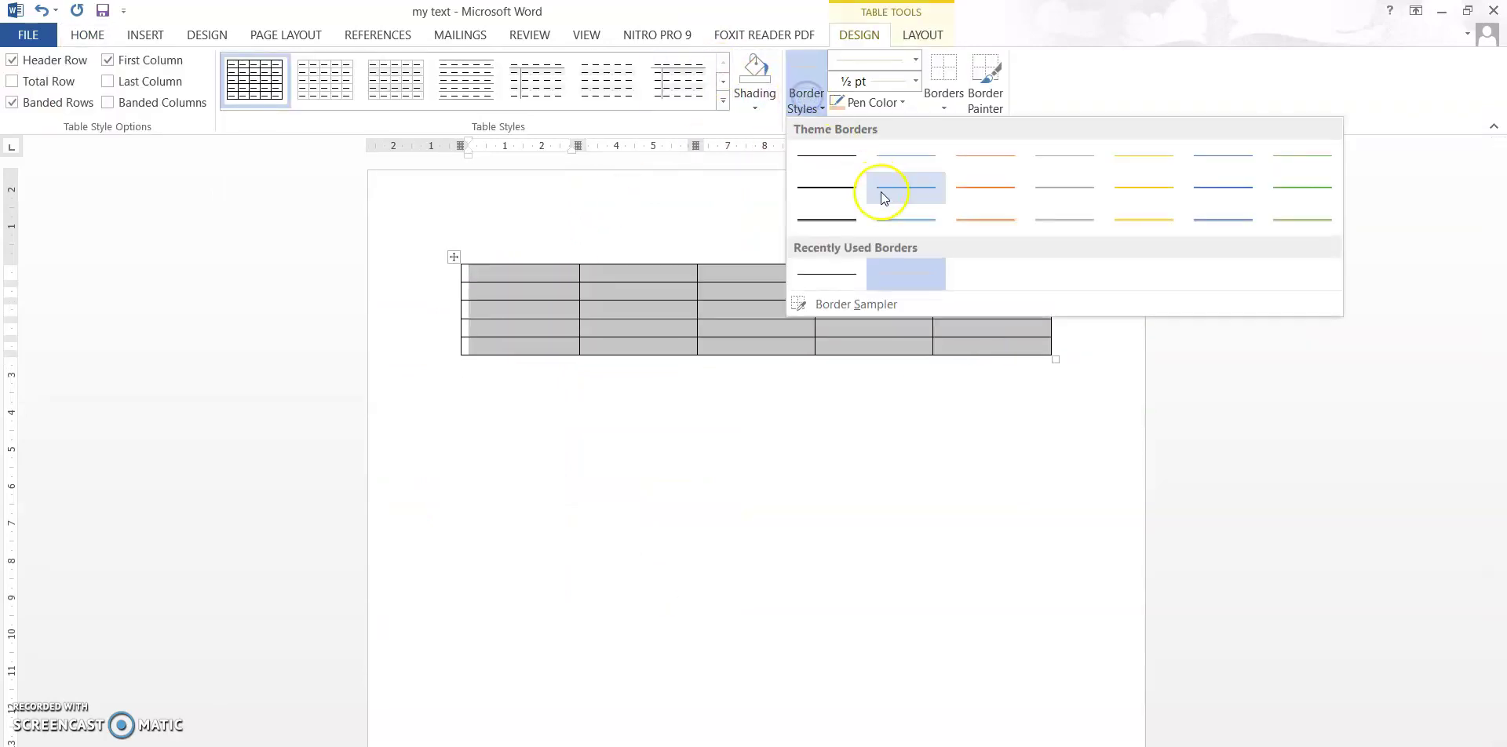
click(837, 212)
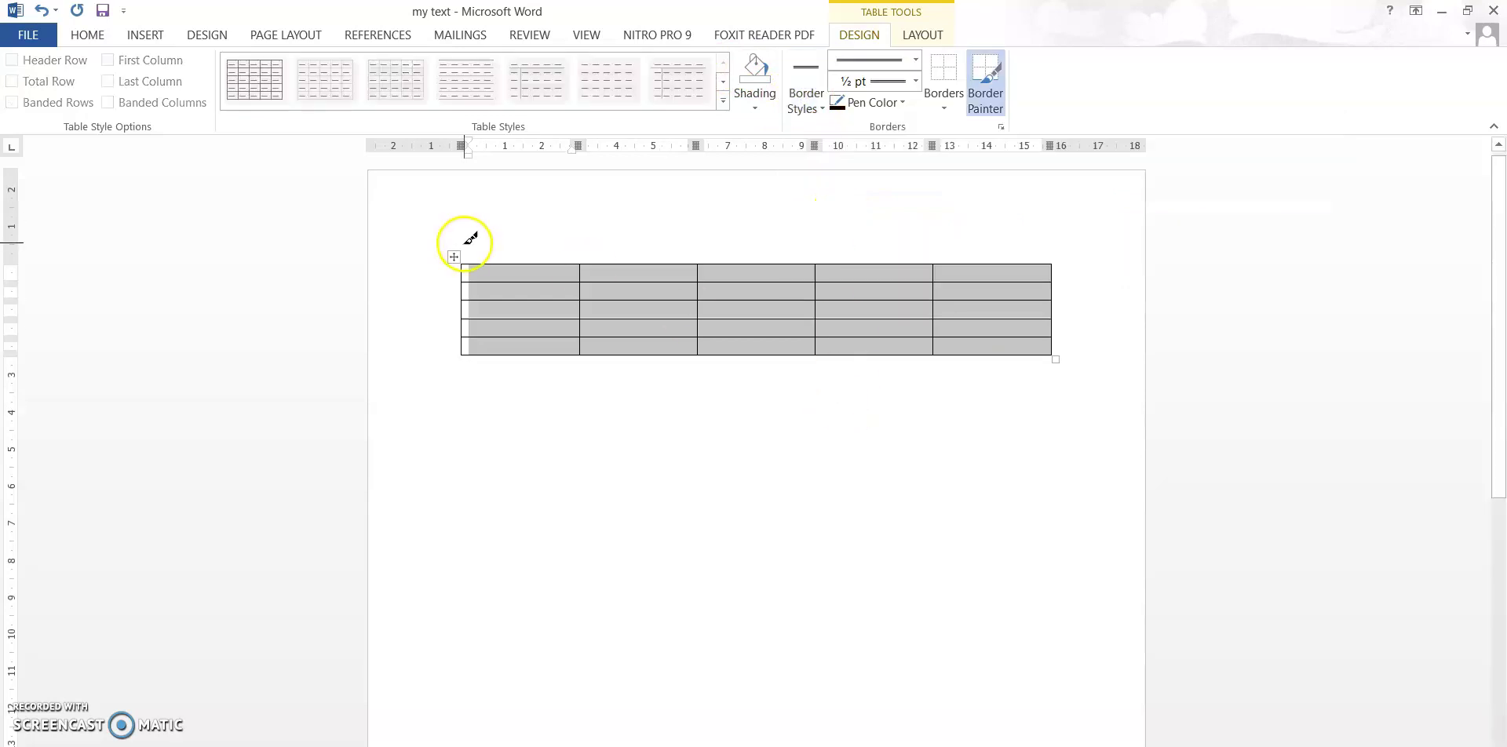
mouse_move(461, 267)
mouse_down()
mouse_move(555, 303)
mouse_move(585, 265)
mouse_up()
click(585, 427)
click(467, 337)
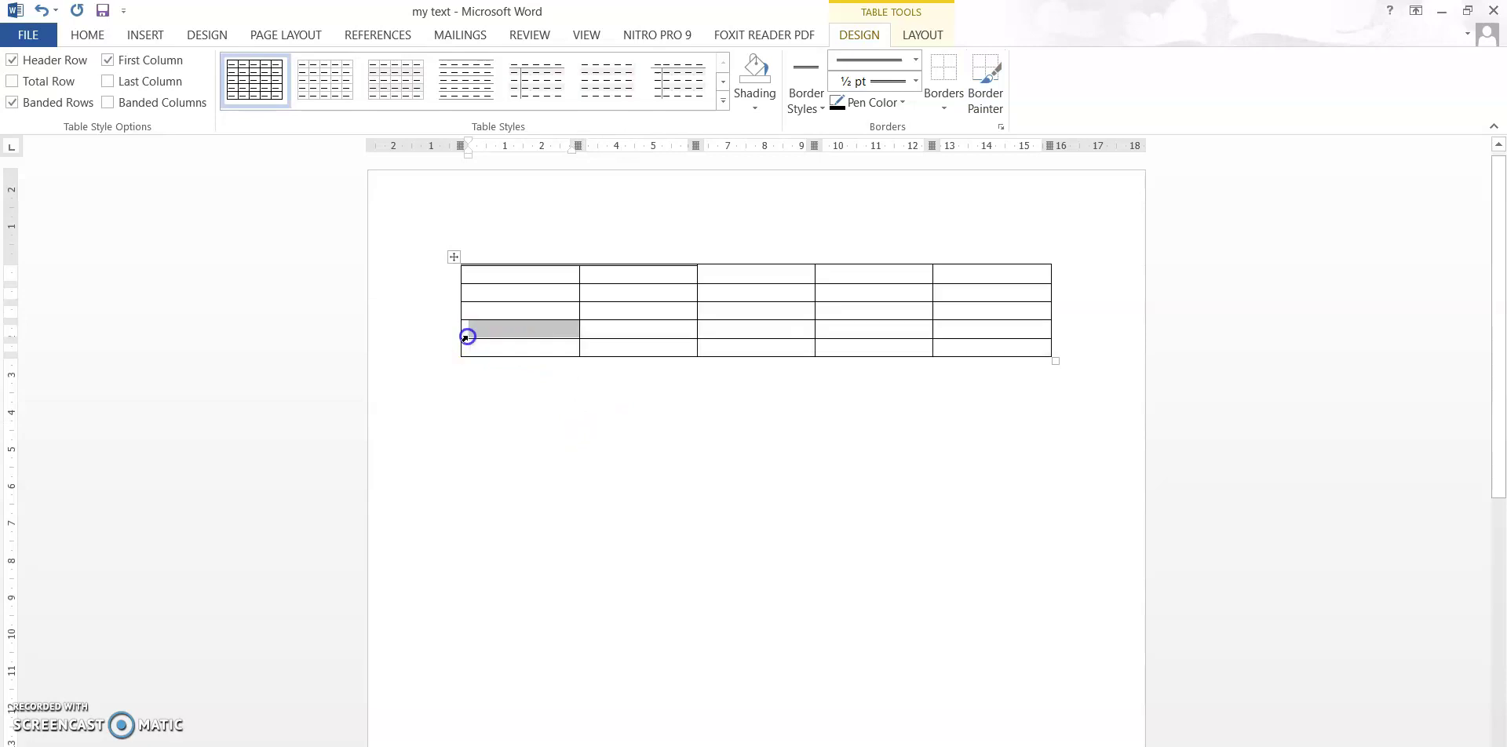
click(288, 299)
Step: Choose the orange double-line theme border style and paint it along the table's bottom edge
drag(468, 271, 942, 343)
click(792, 108)
click(986, 214)
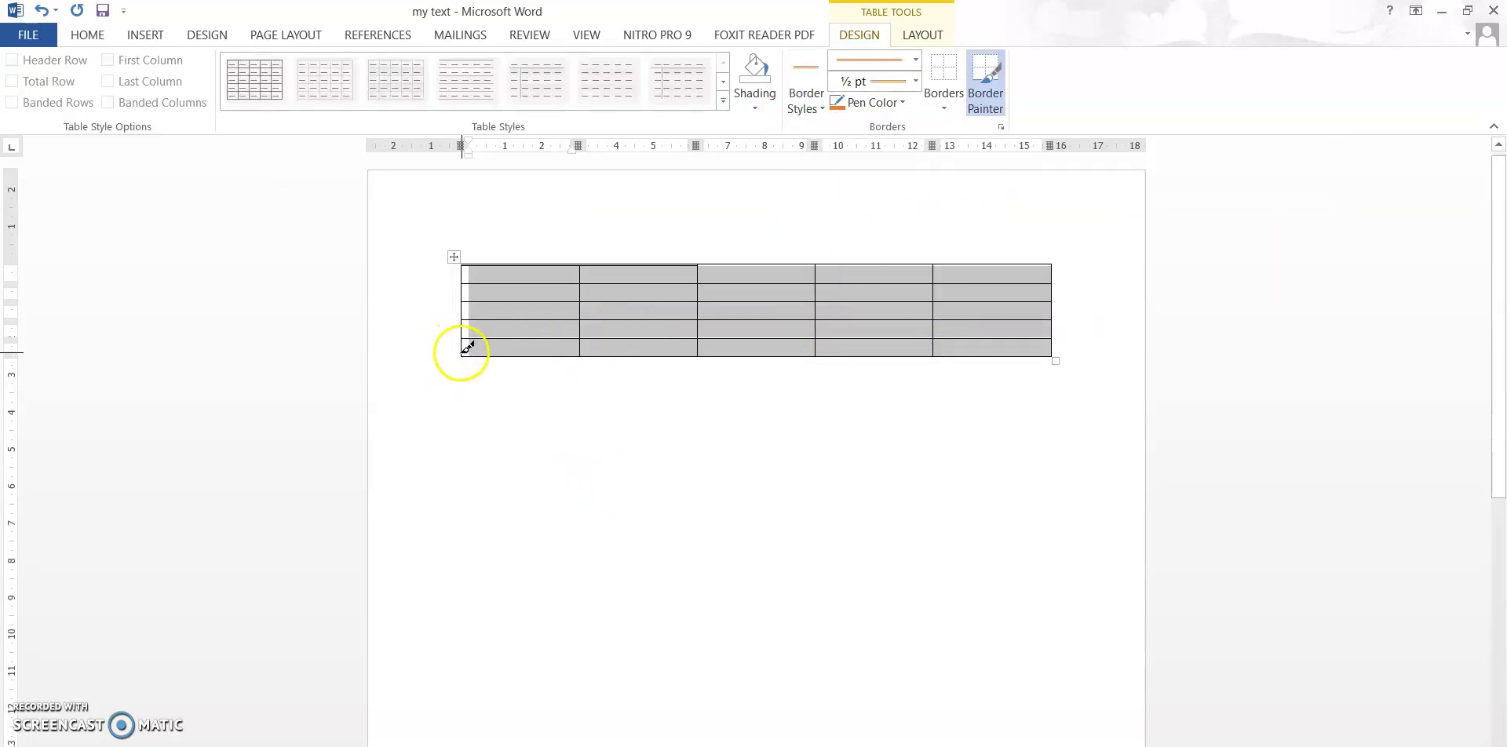
click(945, 347)
click(895, 509)
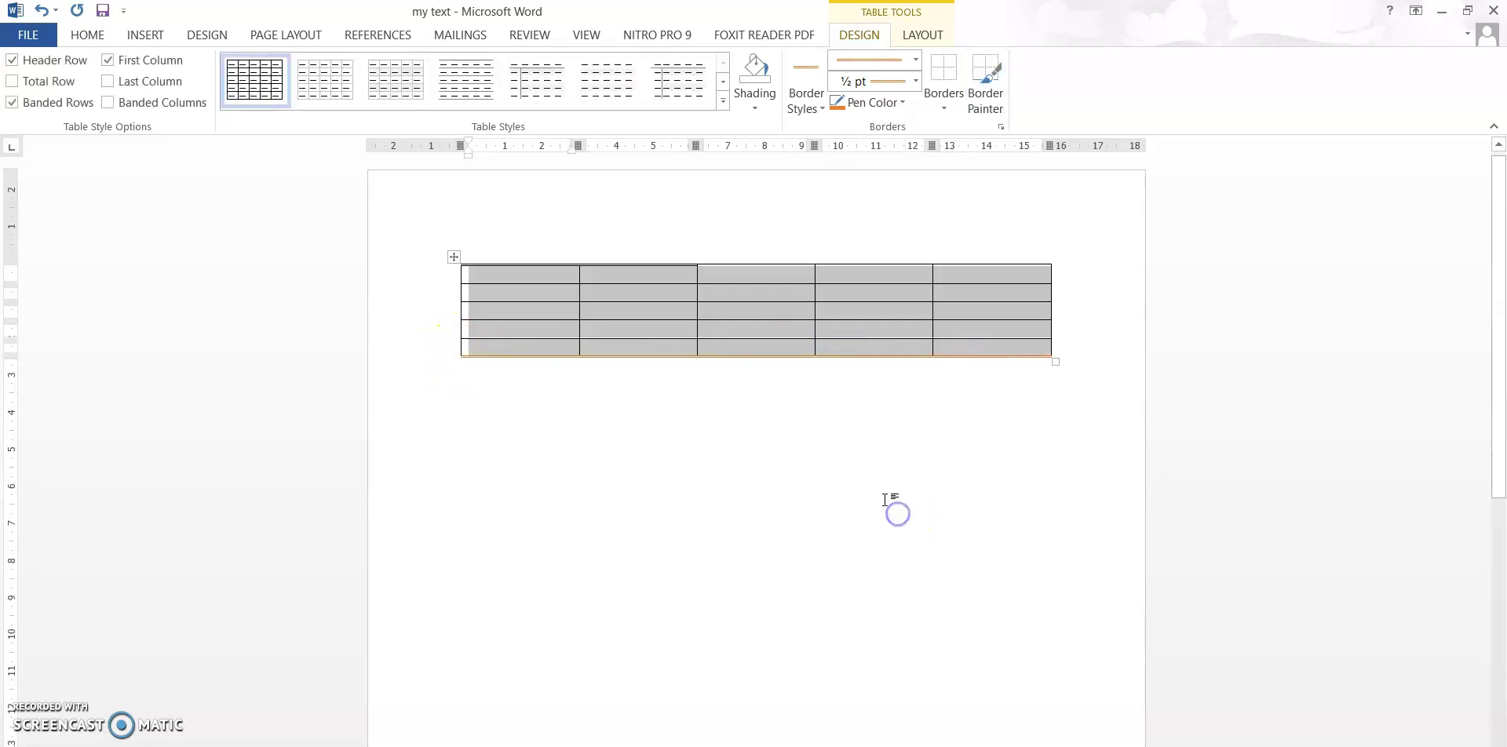
click(685, 193)
click(619, 459)
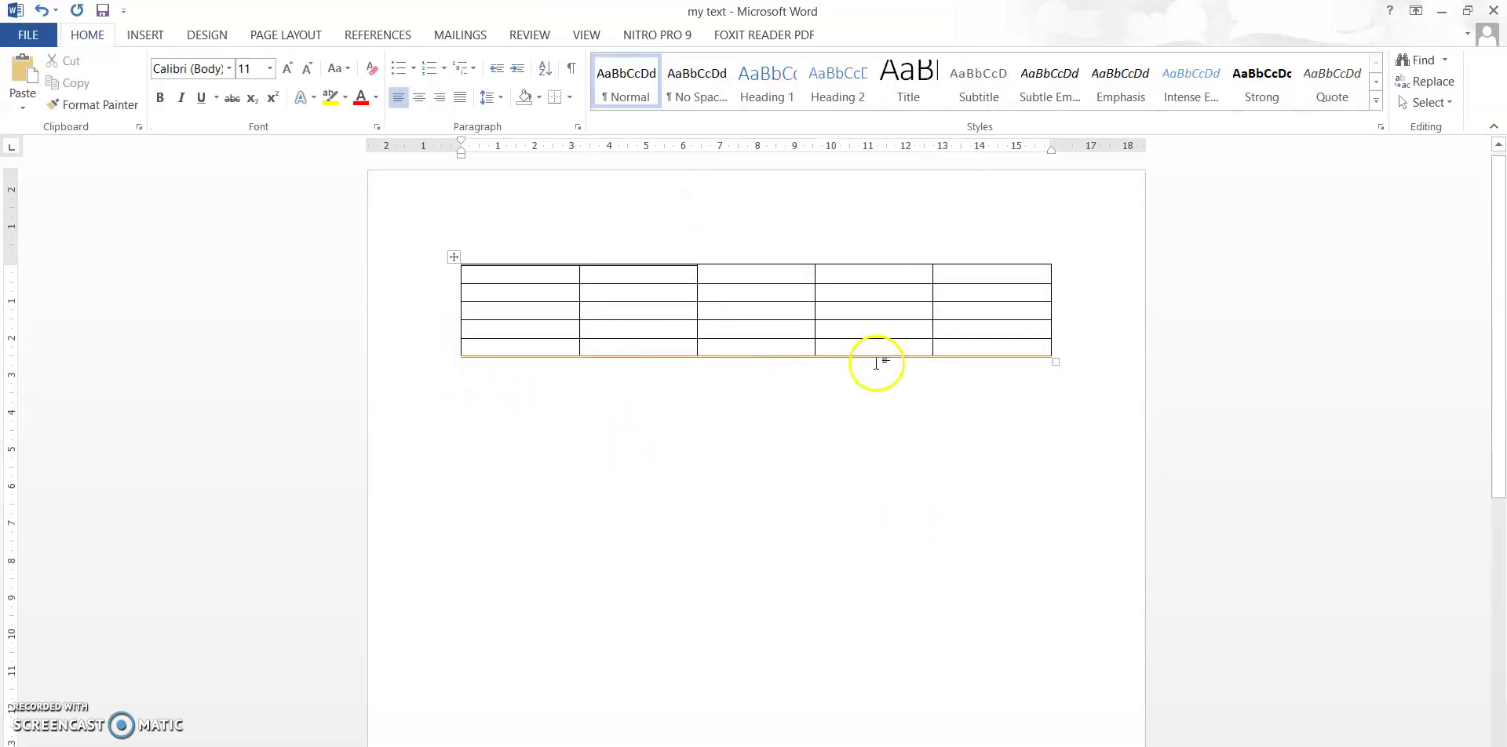
Step: Select the whole table and remove all of its borders
drag(487, 270, 1073, 346)
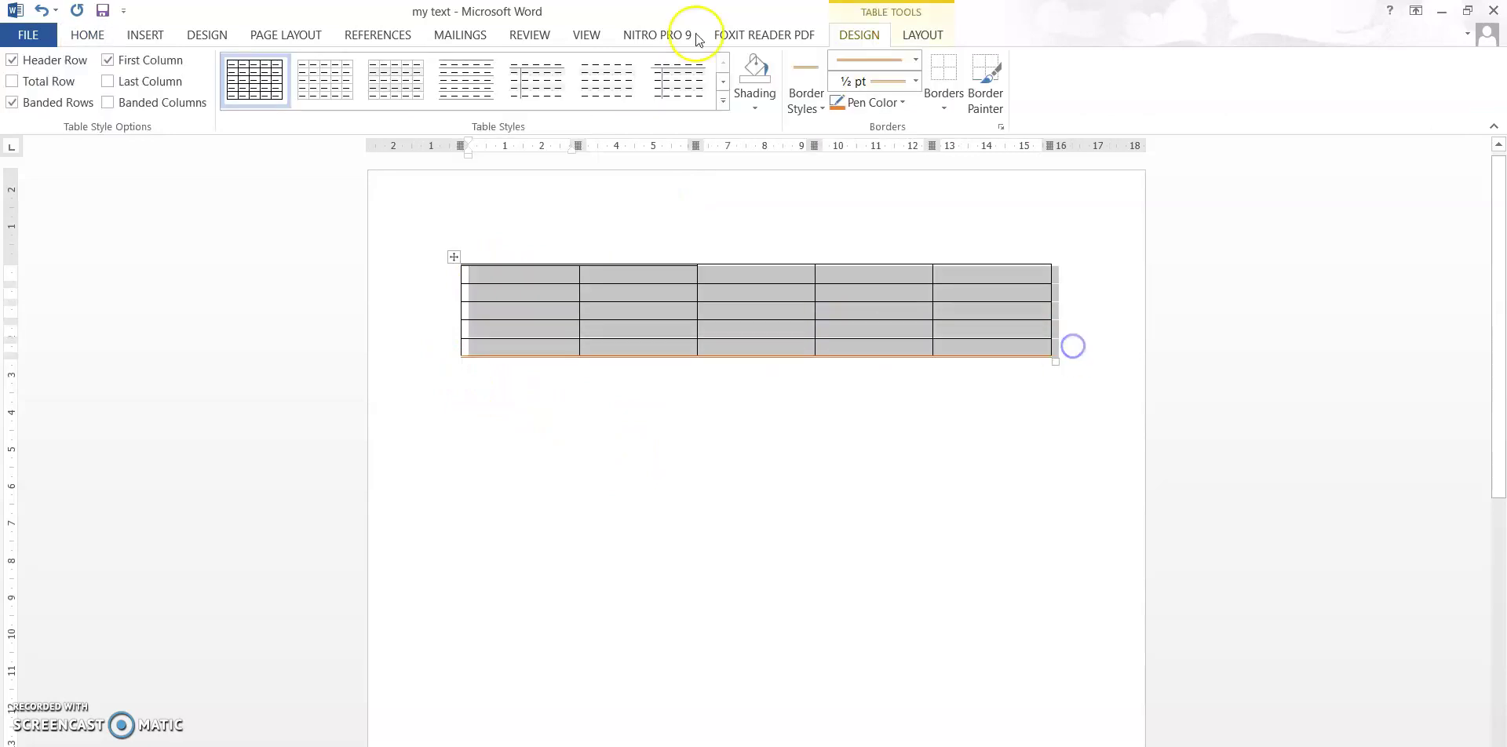
click(891, 104)
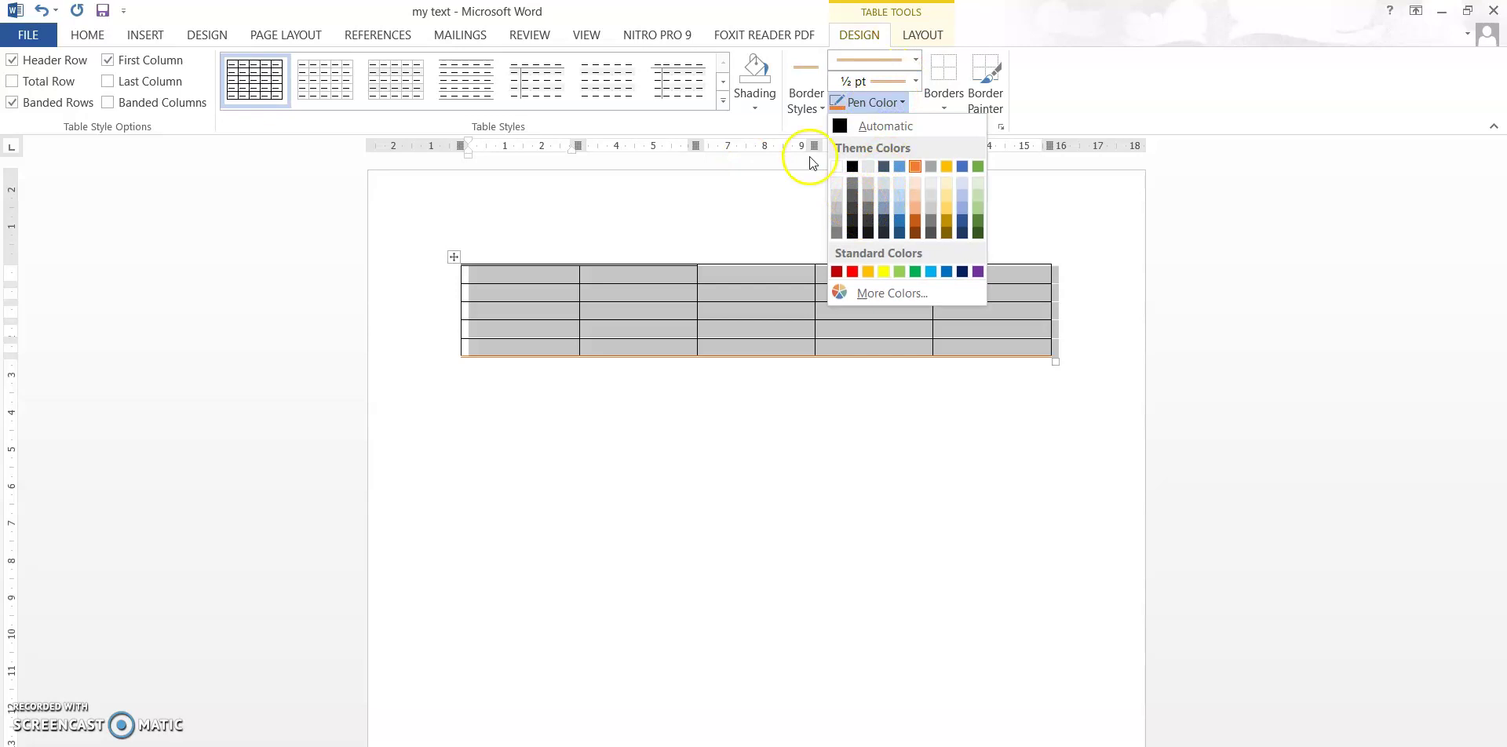
click(929, 105)
click(942, 98)
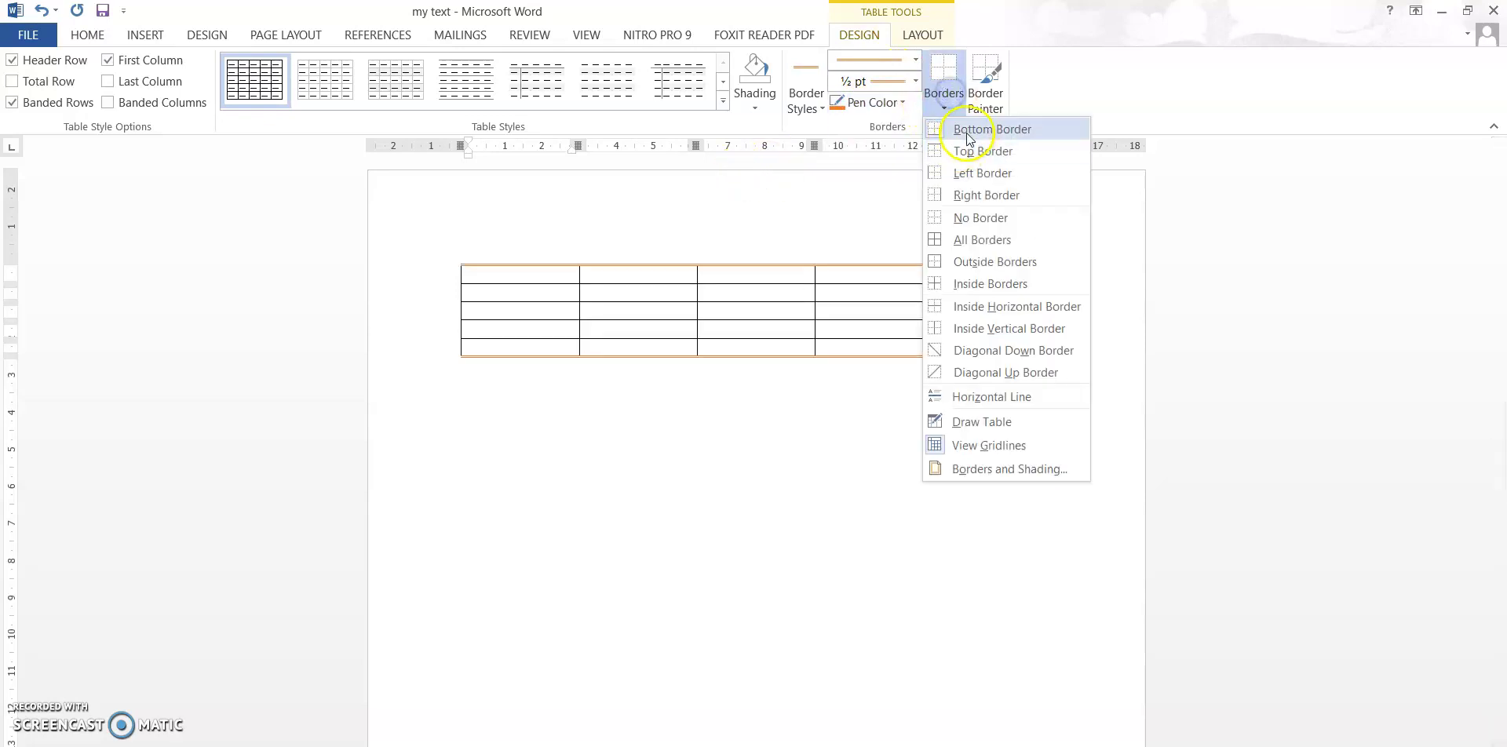
click(965, 218)
click(796, 443)
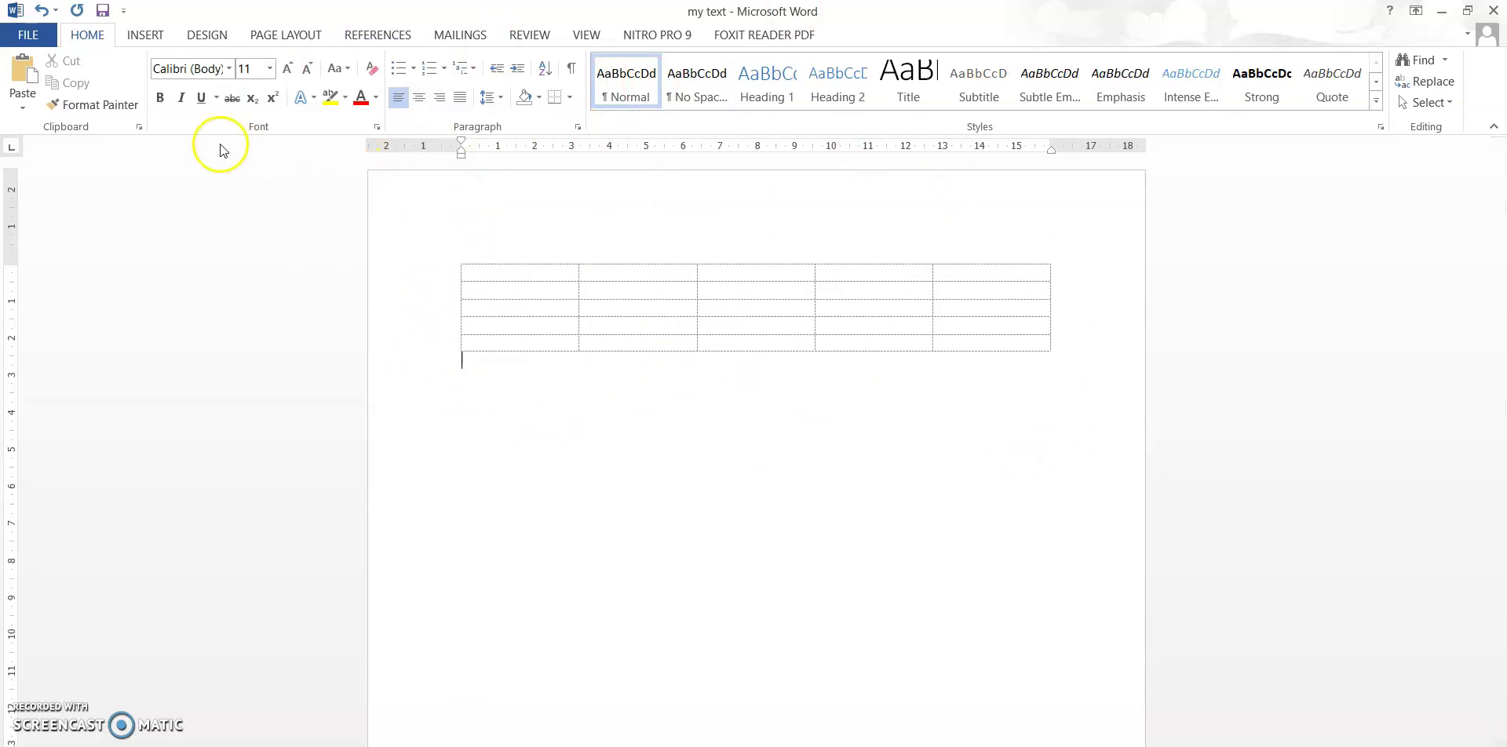
Step: Check the borderless table in the print preview and return to the document
click(28, 35)
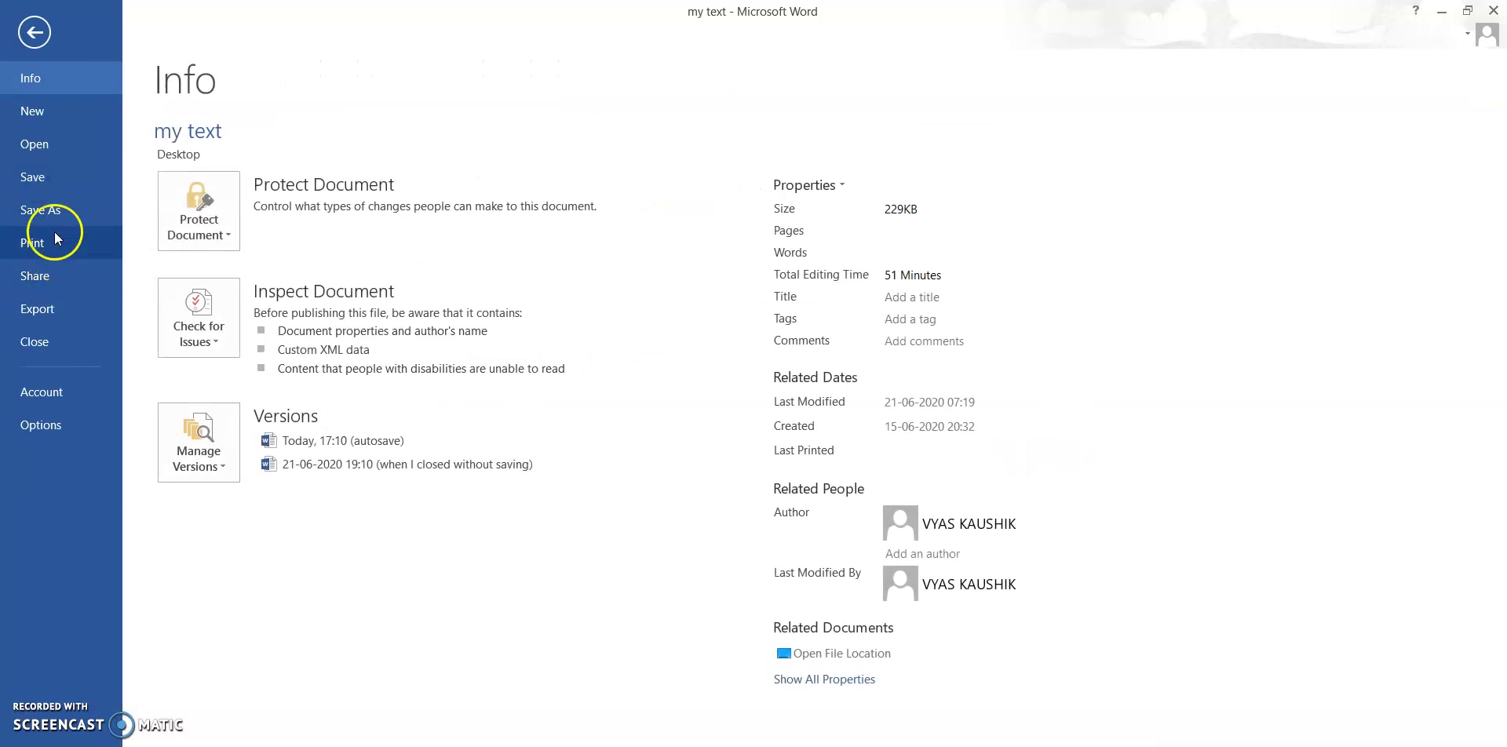
click(50, 232)
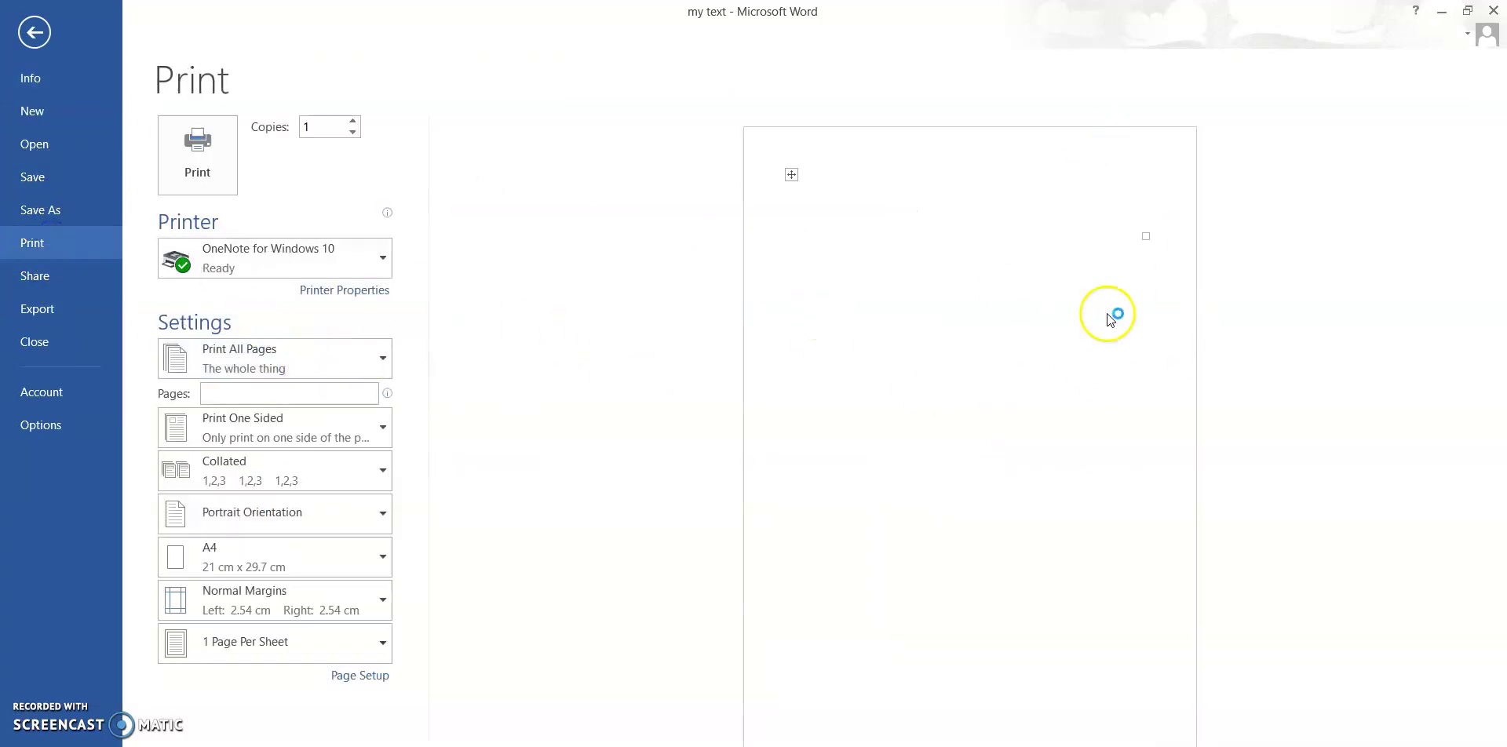
click(39, 36)
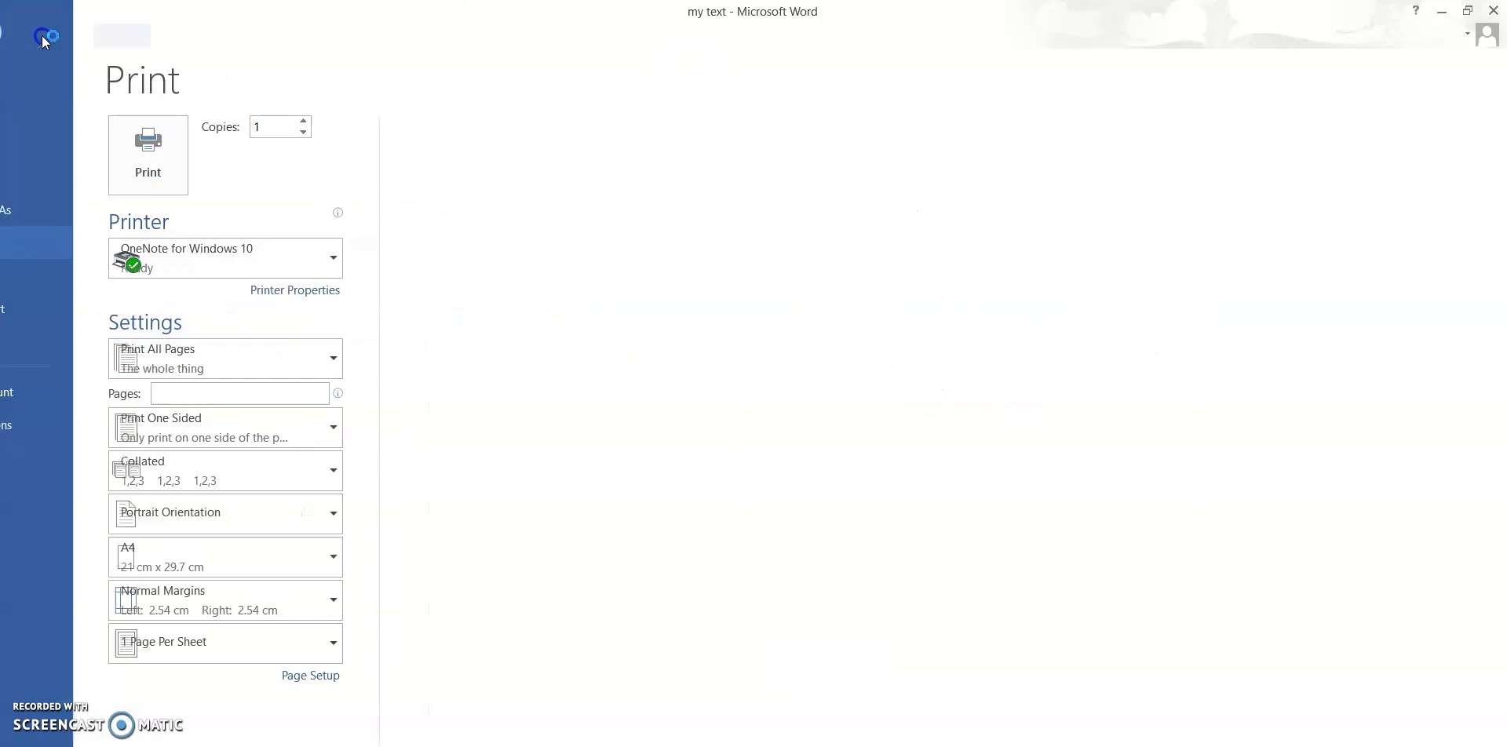
Step: Select the whole table and apply the current orange border style to all borders
drag(440, 271, 955, 339)
click(869, 35)
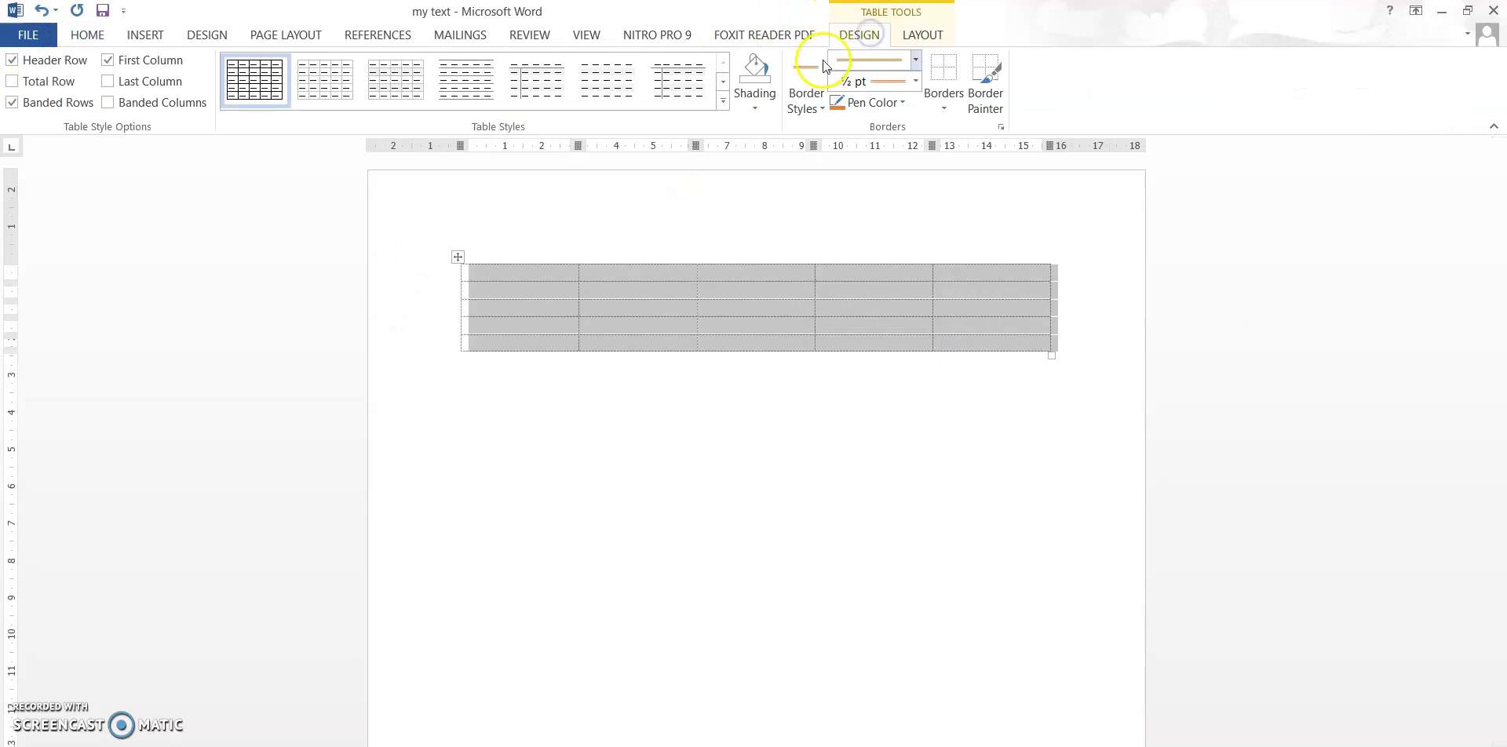
click(948, 105)
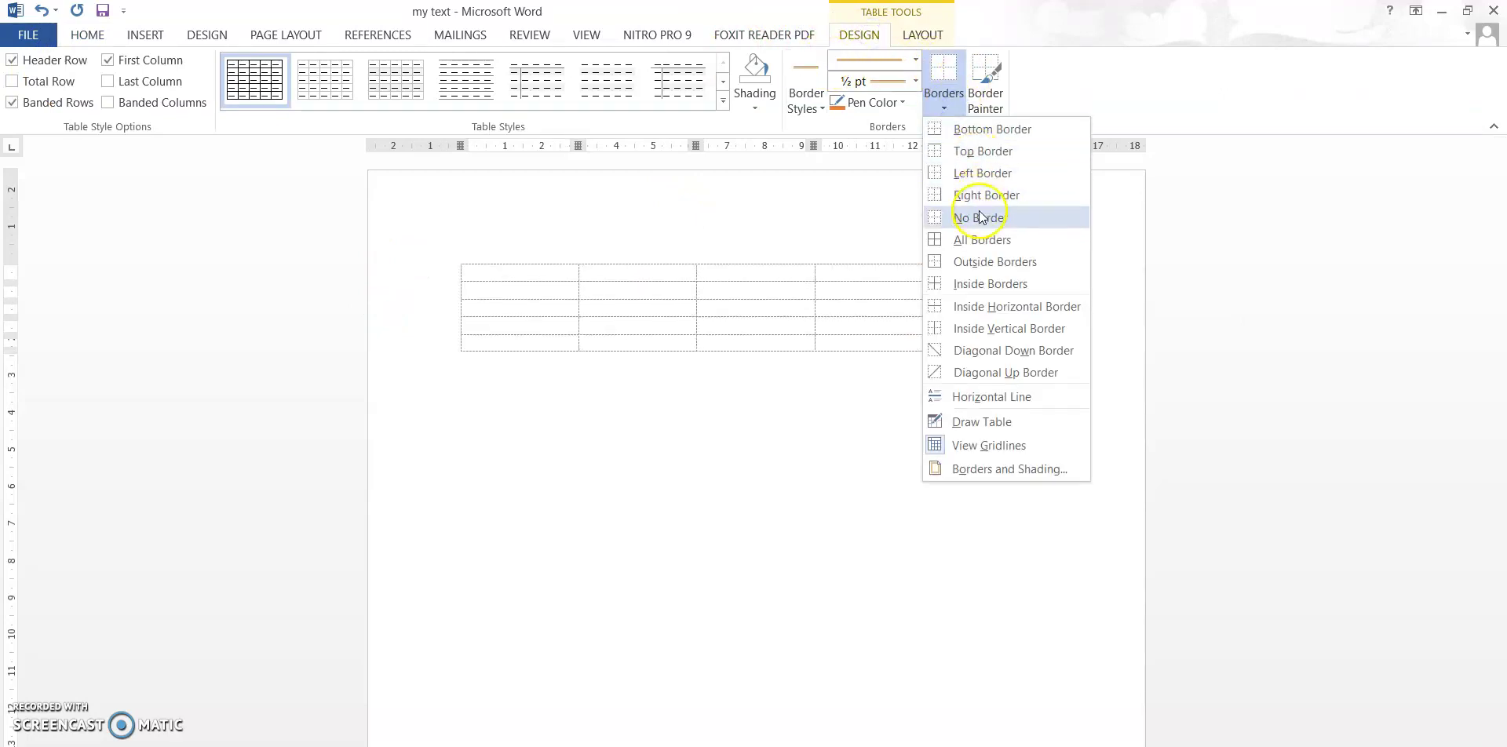
click(979, 238)
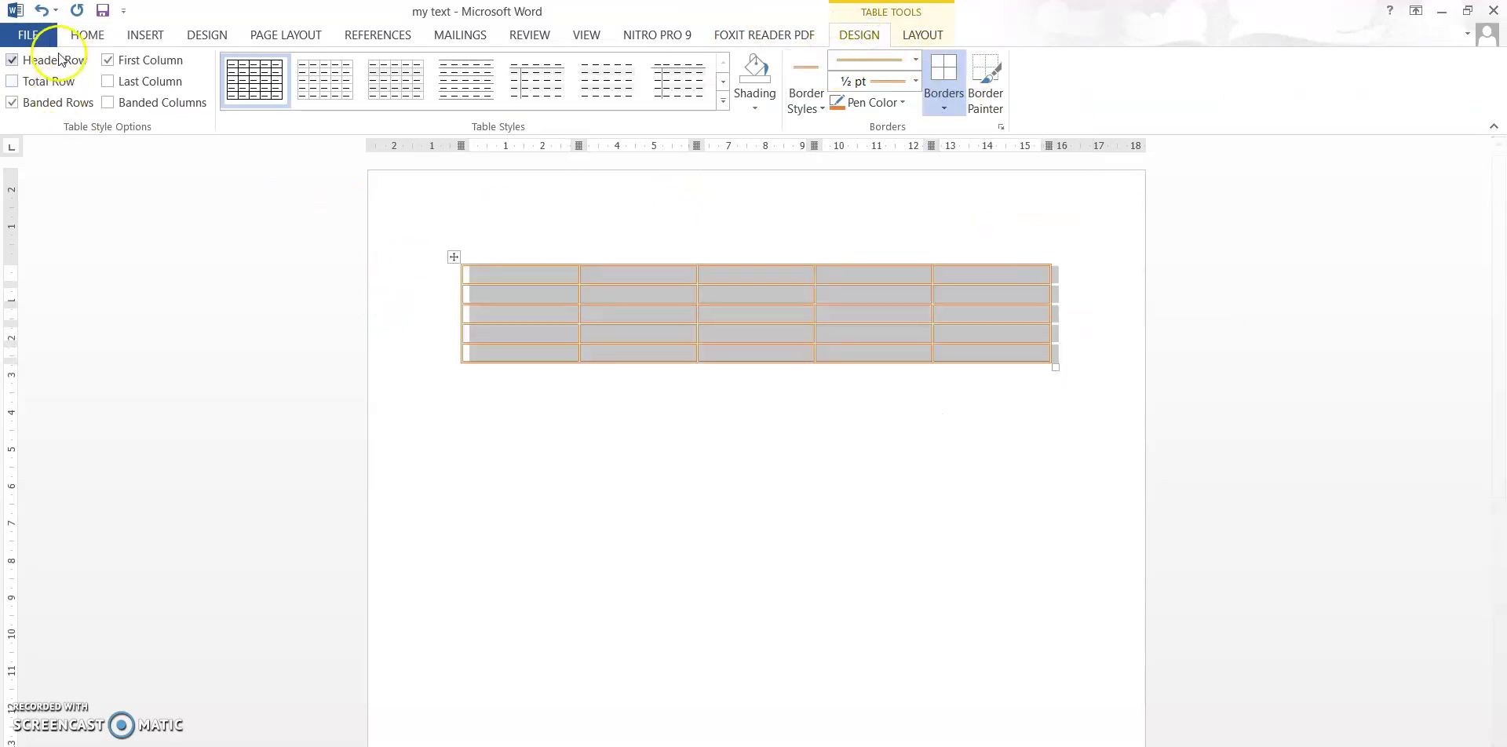
Step: Check how the orange-bordered table looks in the print preview, return to the document and deselect the table
click(27, 44)
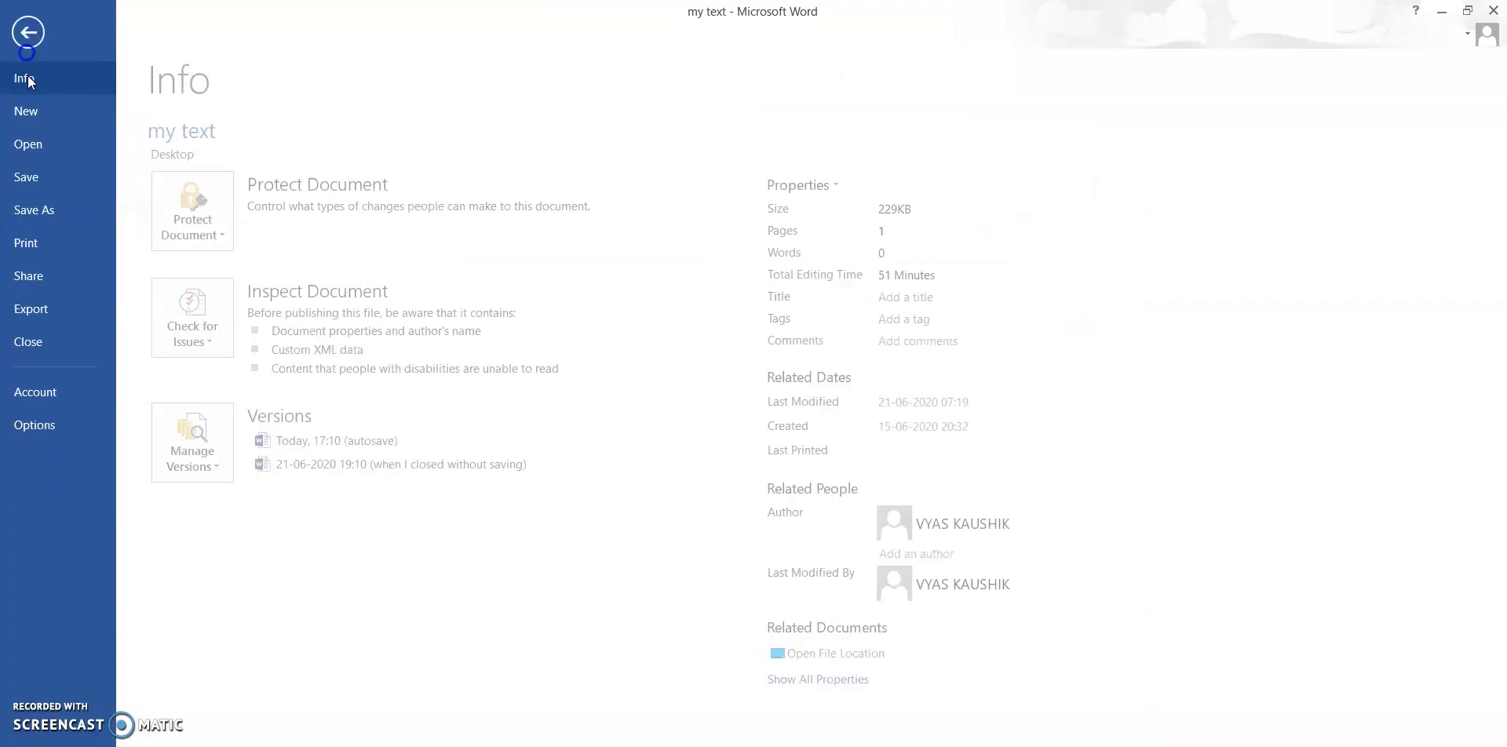
click(52, 250)
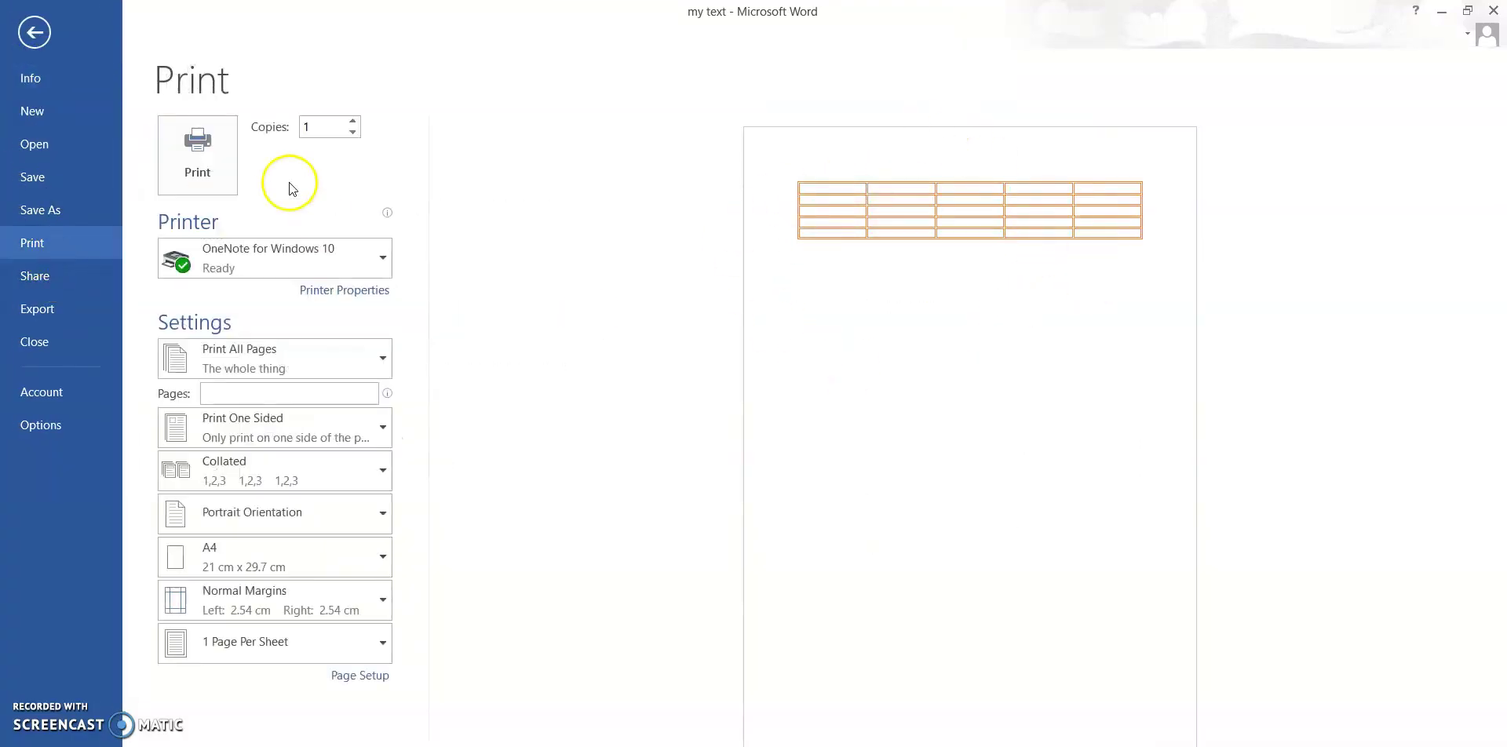
click(34, 32)
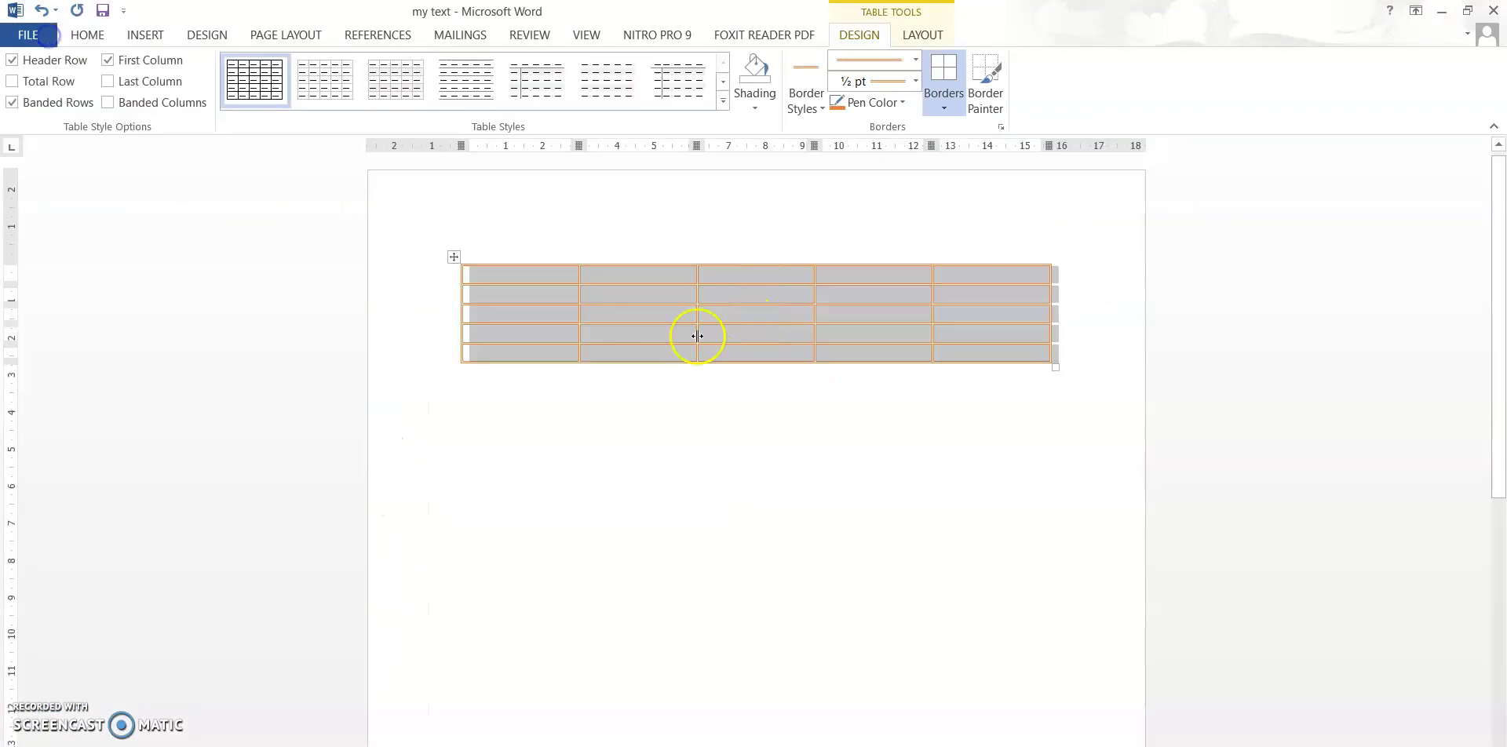
click(560, 486)
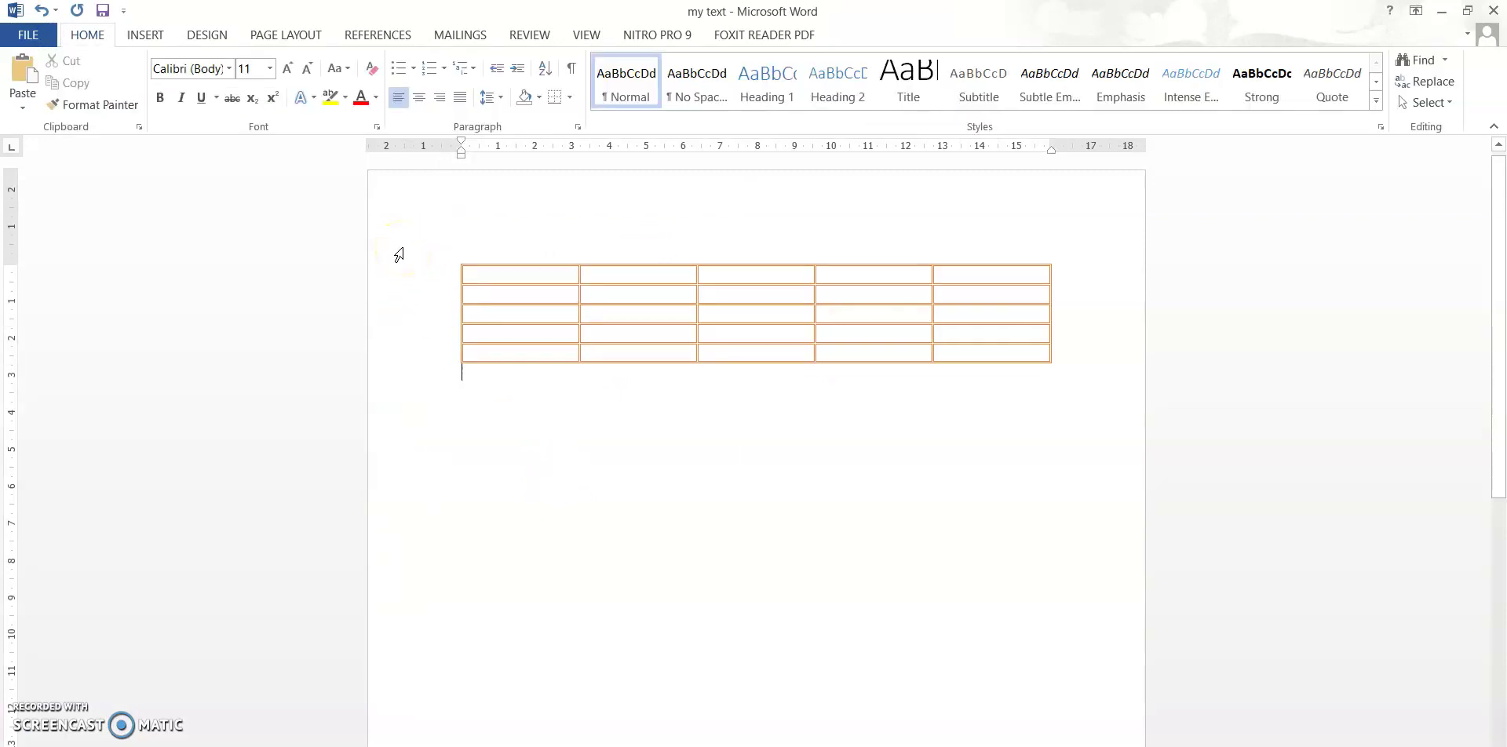
Step: Enter the text "Hello how are you I am fine" in the table's first cell
drag(438, 243, 733, 380)
click(703, 472)
click(535, 273)
text(vyas)
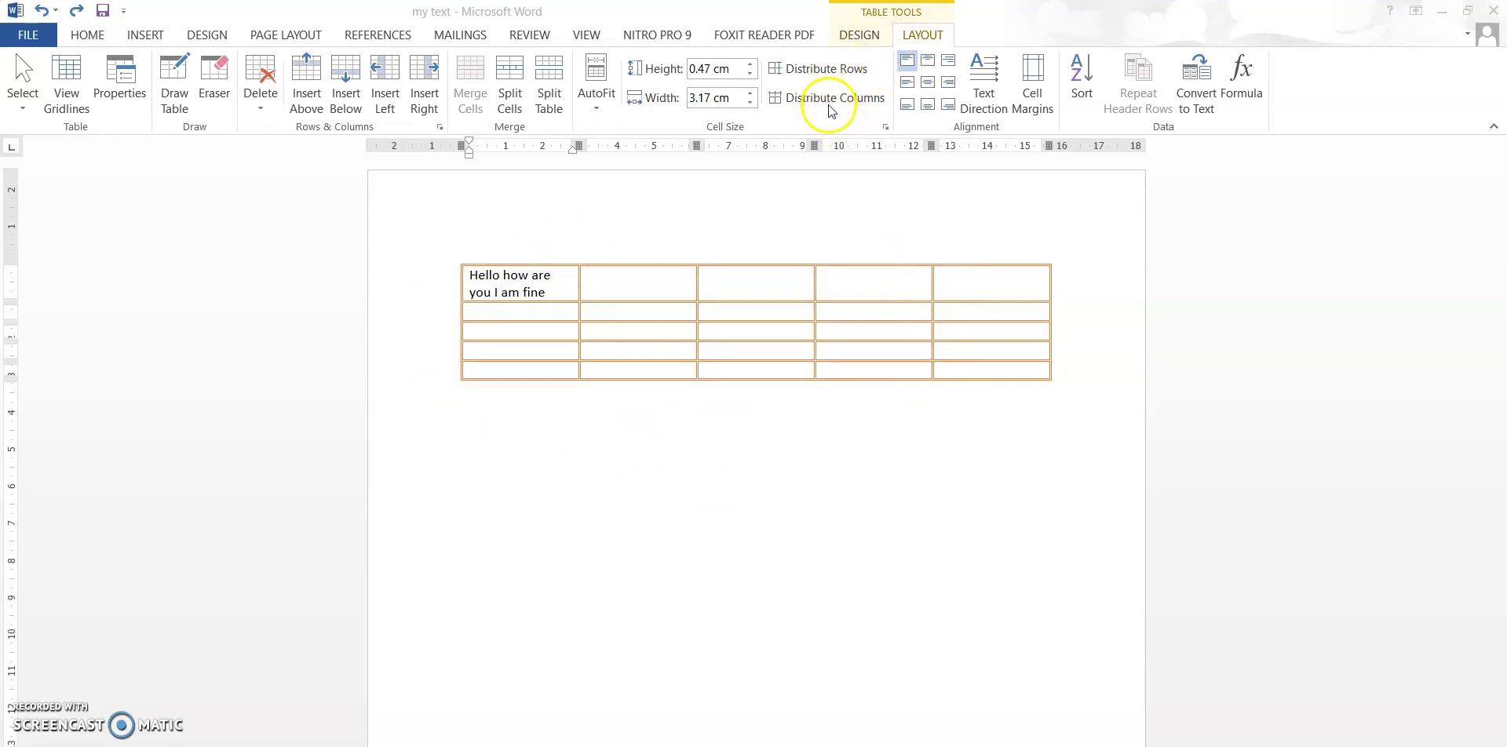
Step: Distribute the table's rows so that they all have equal height
click(831, 71)
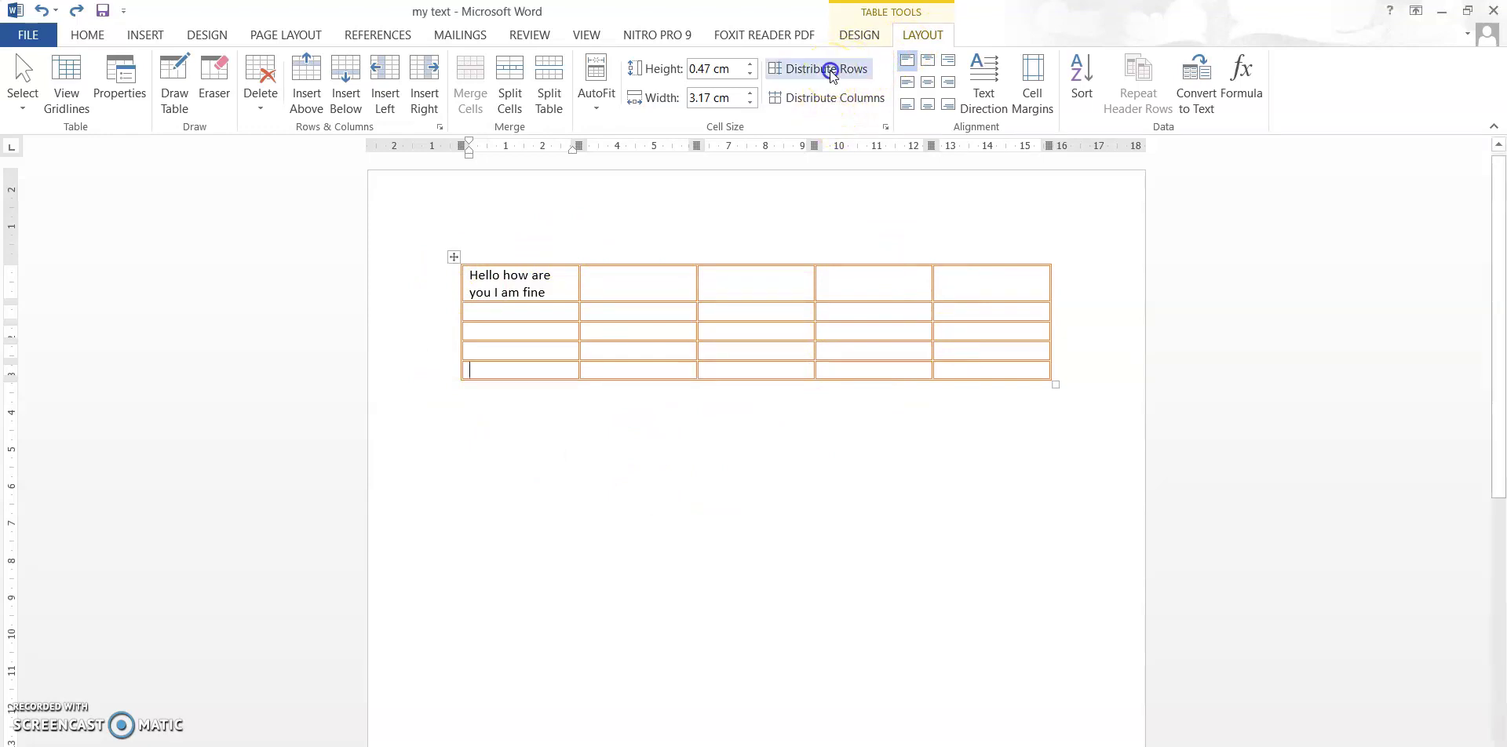
click(830, 71)
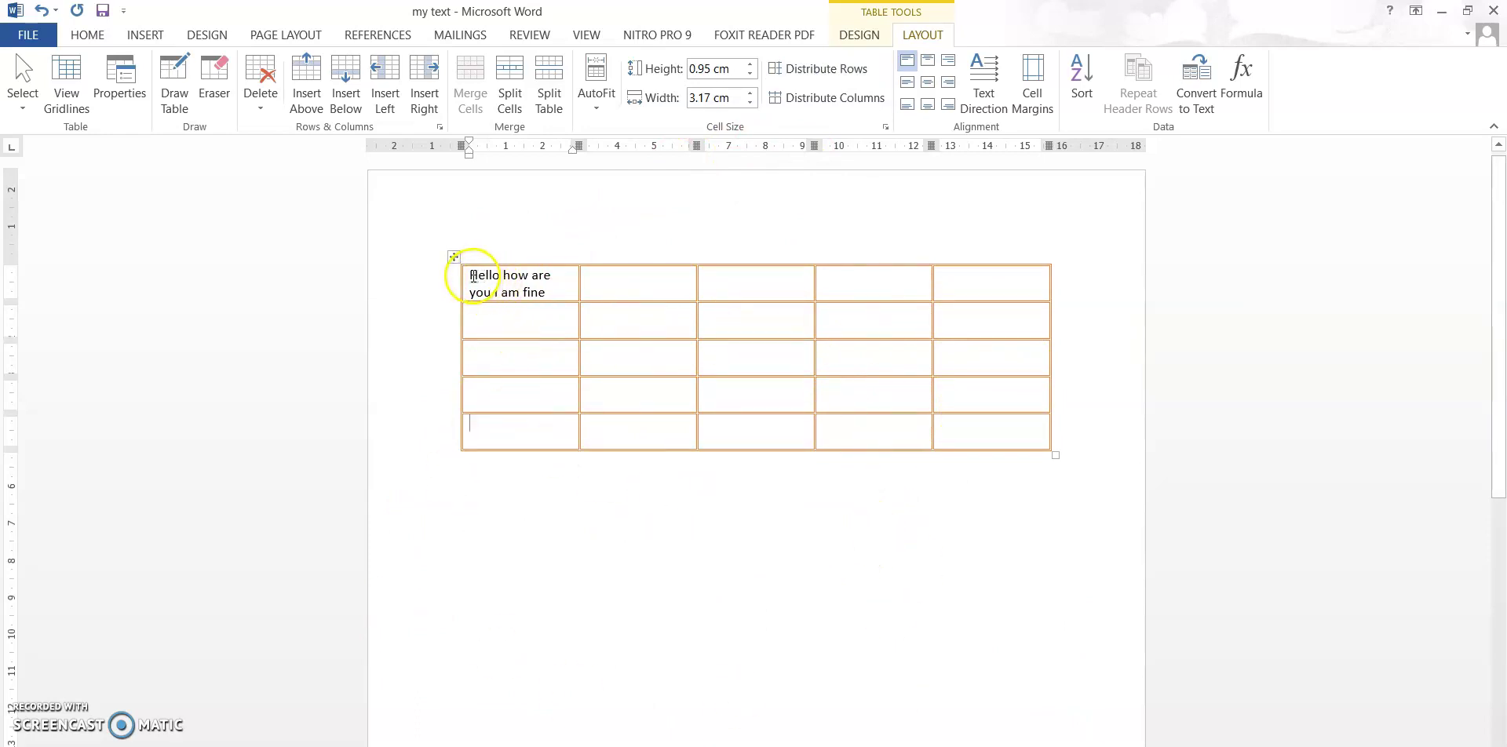
Step: Align the last cell of the first column bottom left, and align the first cell's text top center
click(911, 84)
click(907, 104)
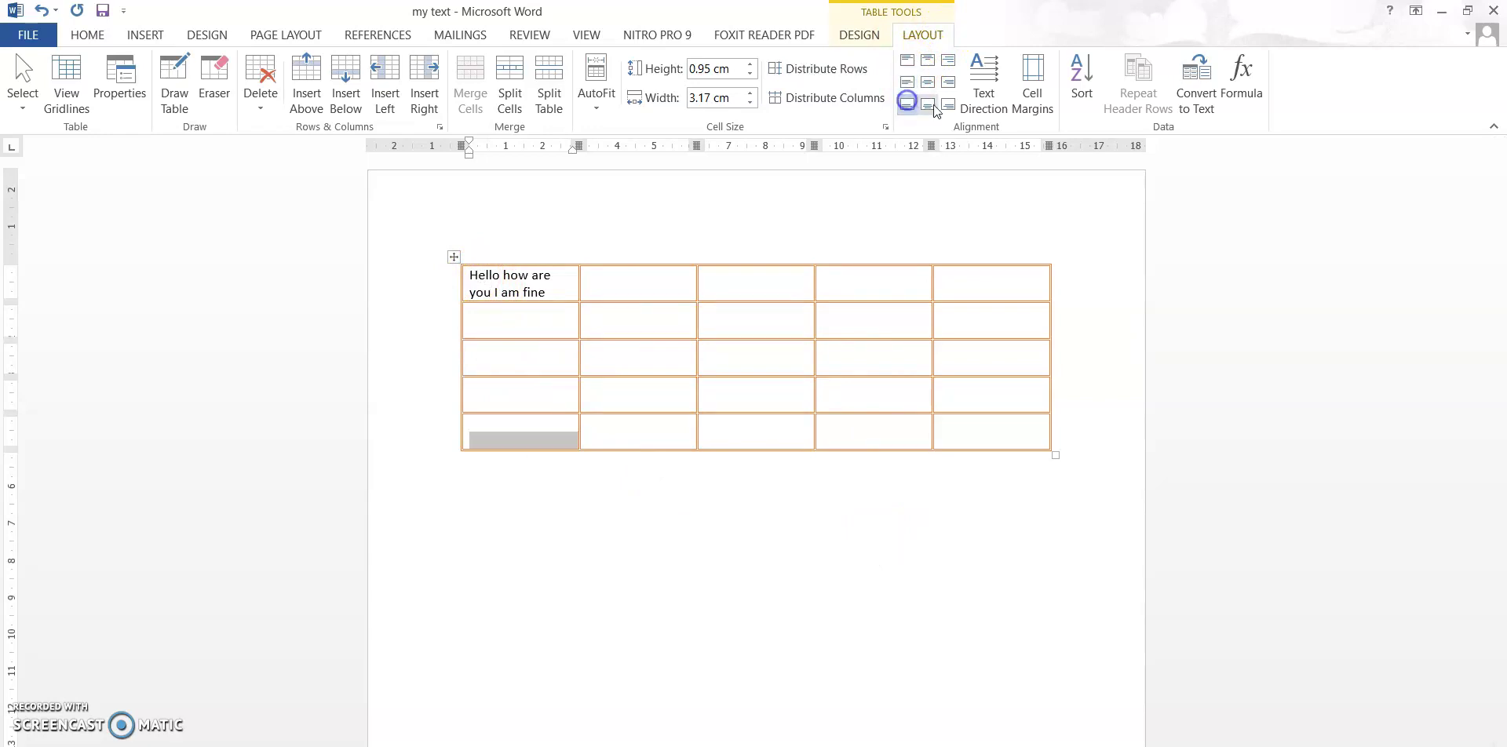
drag(554, 295, 471, 275)
click(927, 61)
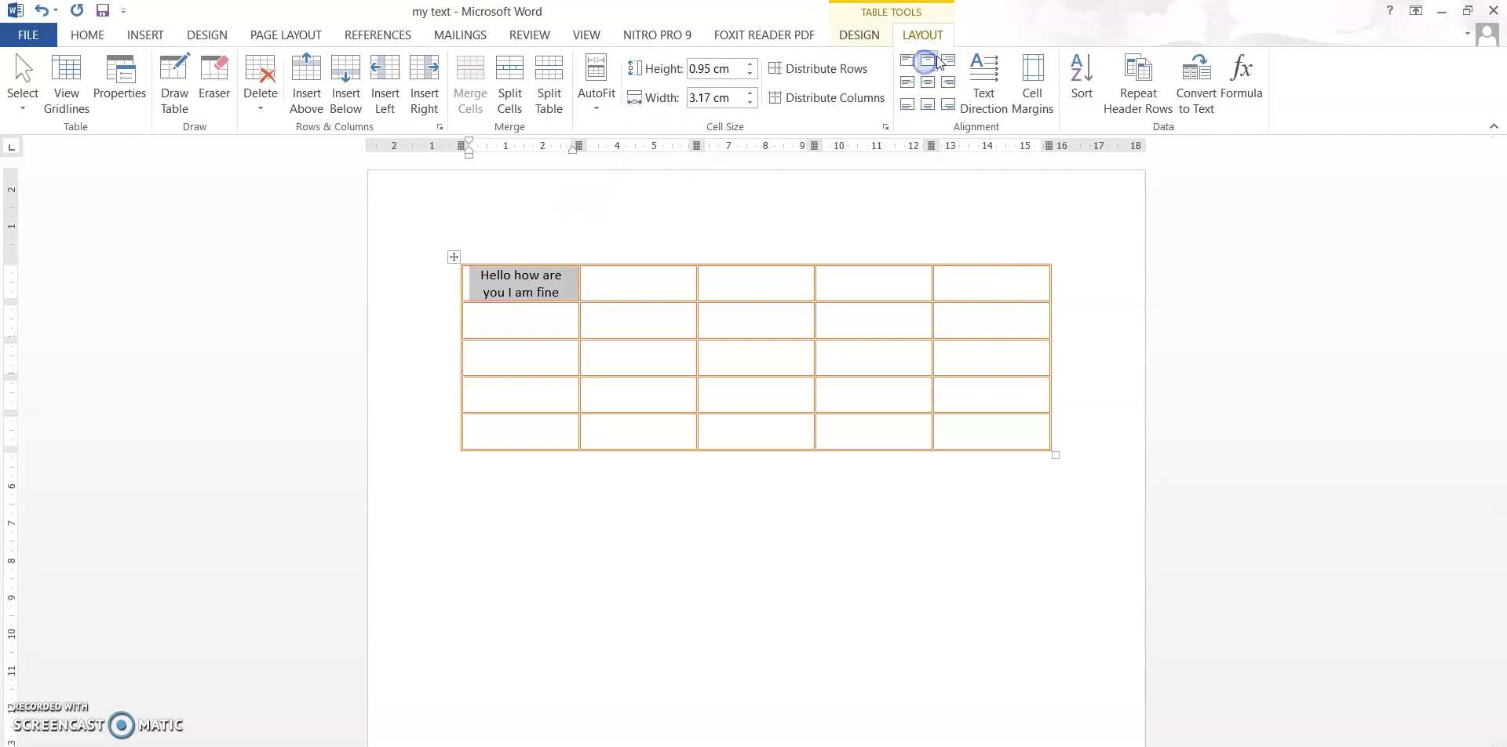
Step: Try several text alignments on the first cell, ending with bottom right, and view the default cell margins in the table options
click(948, 60)
click(926, 85)
click(908, 84)
click(926, 105)
click(945, 103)
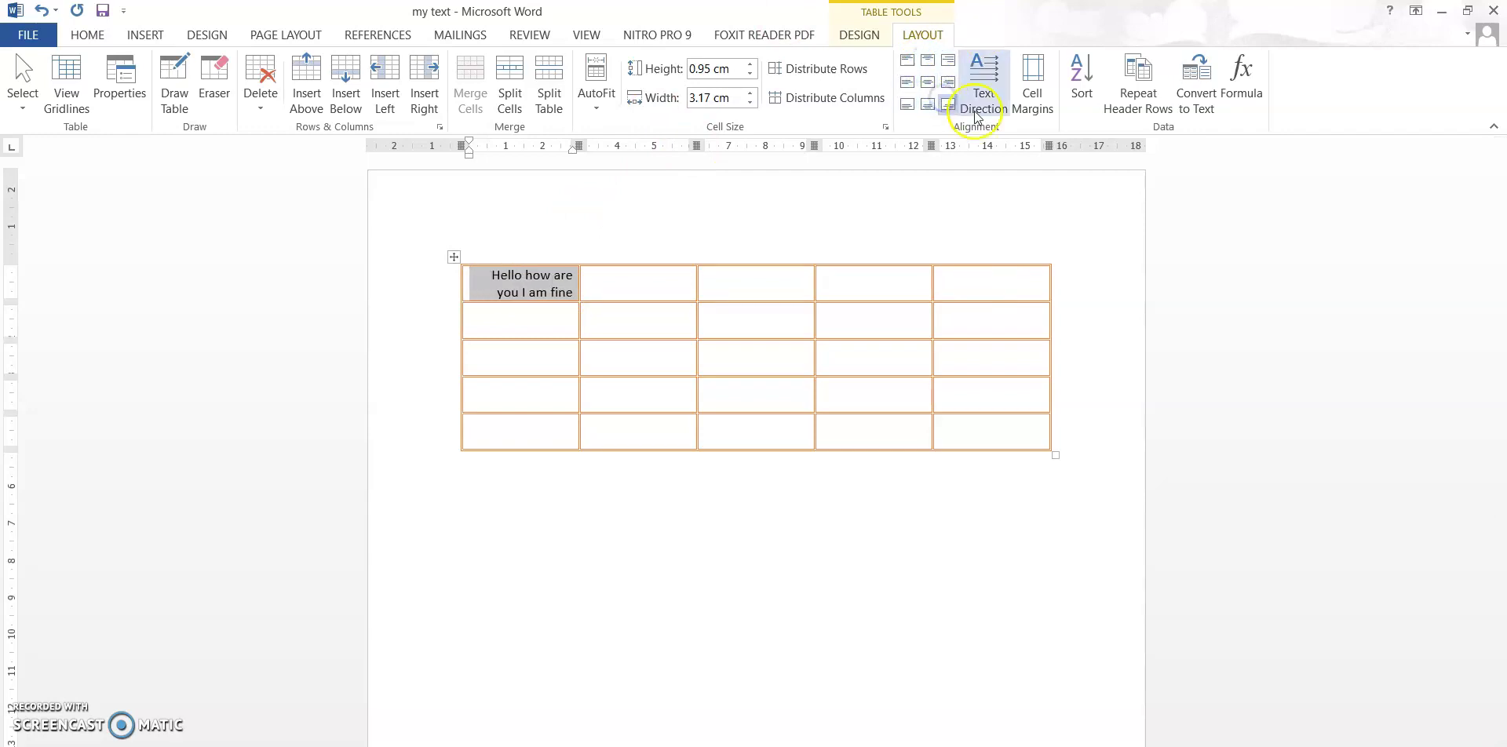
click(1035, 86)
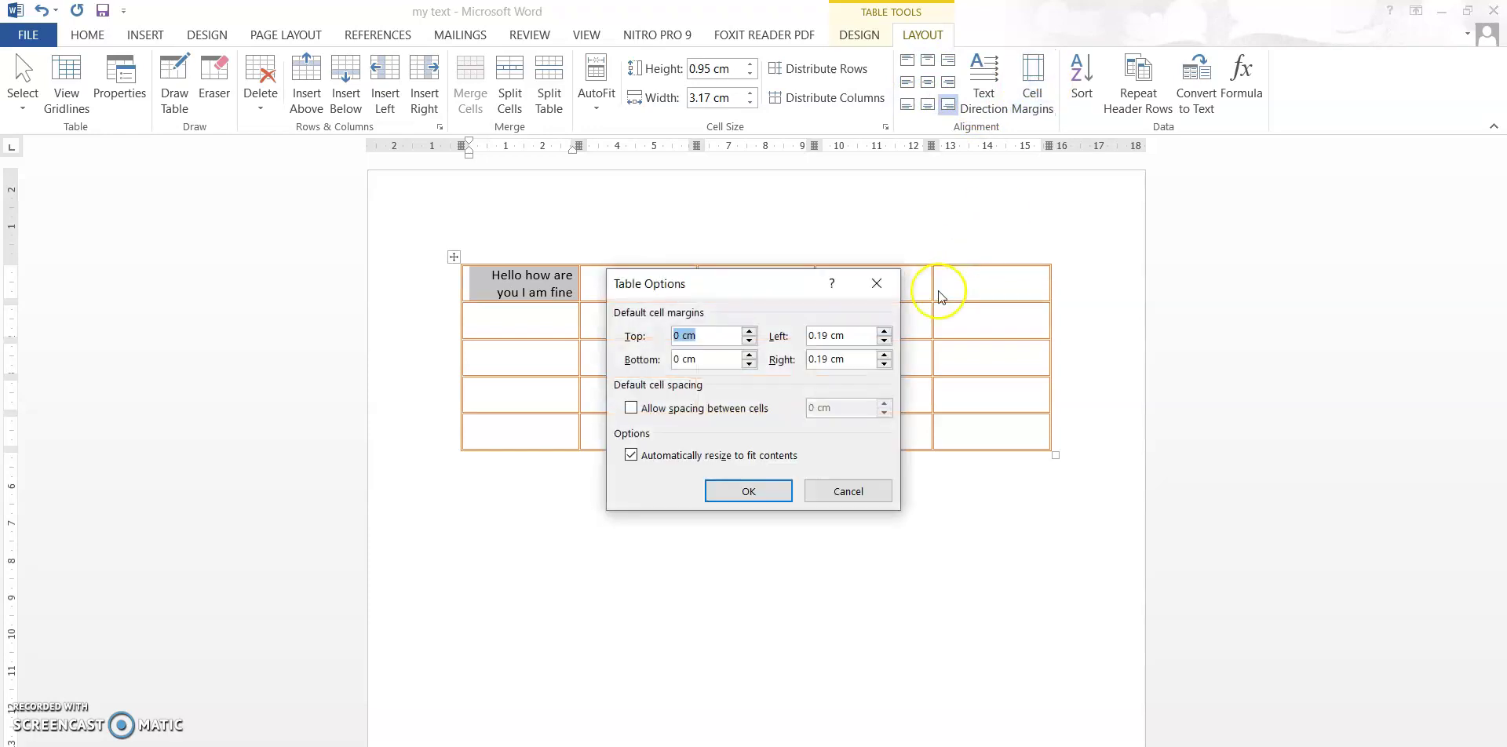
click(878, 284)
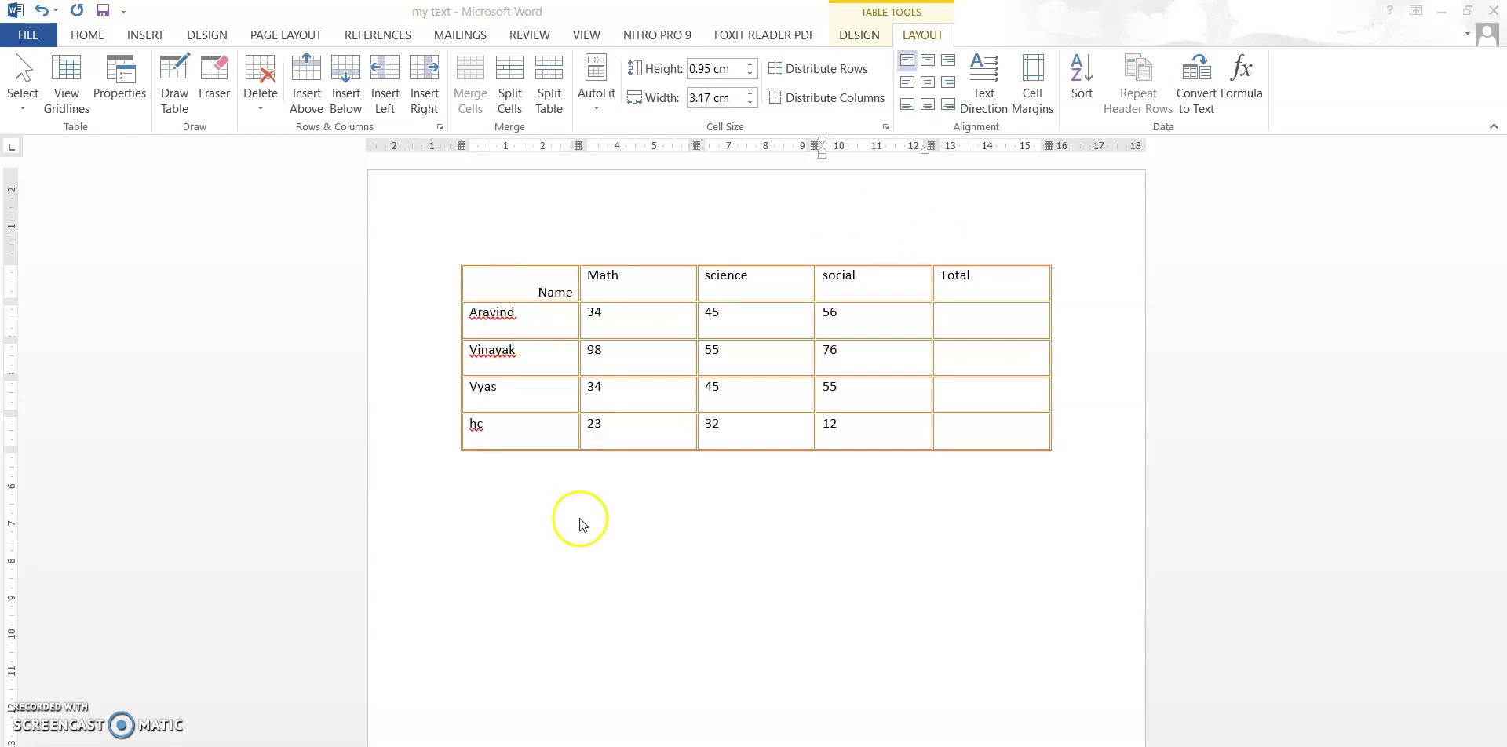
Step: Sort the table by the Name column as text in ascending order, treating the first row as a header row
click(1081, 79)
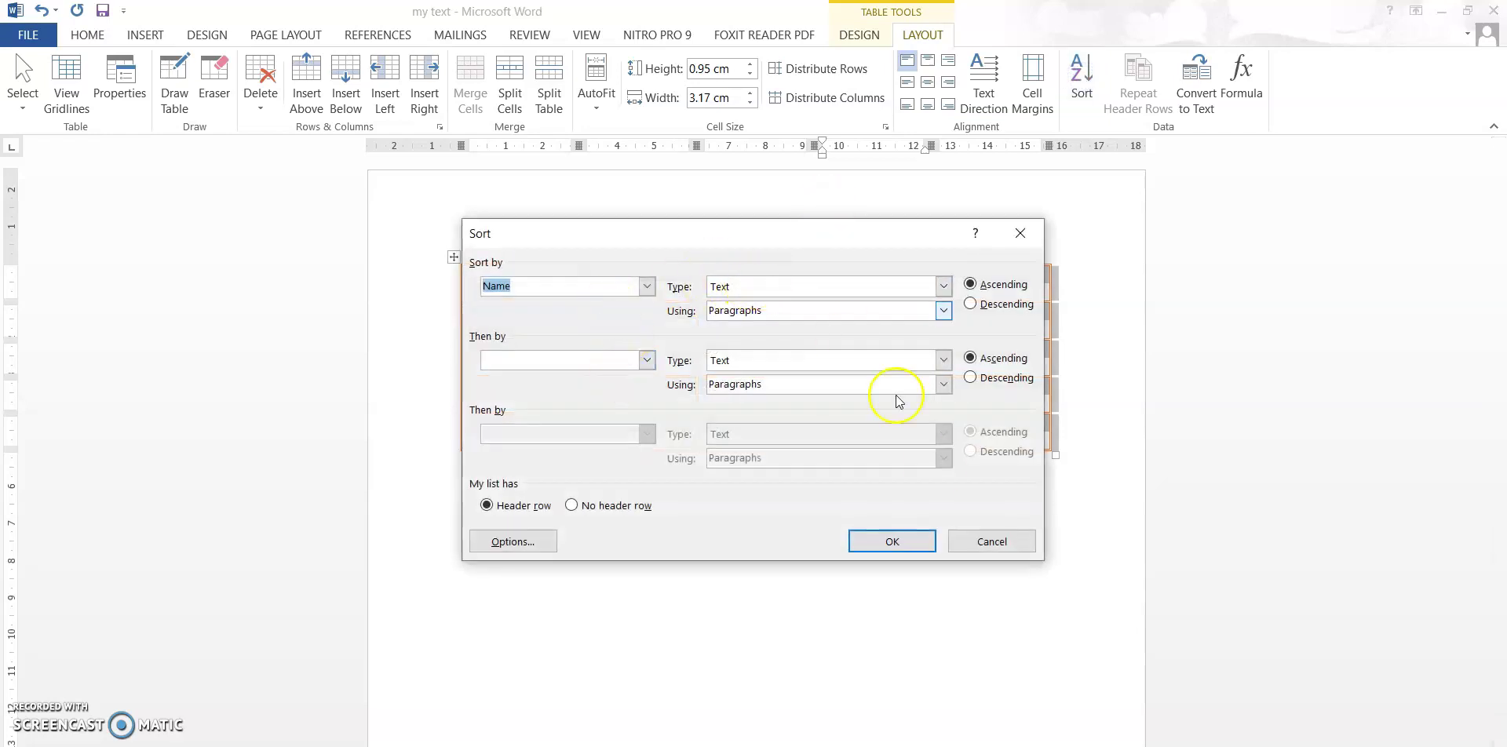
click(892, 541)
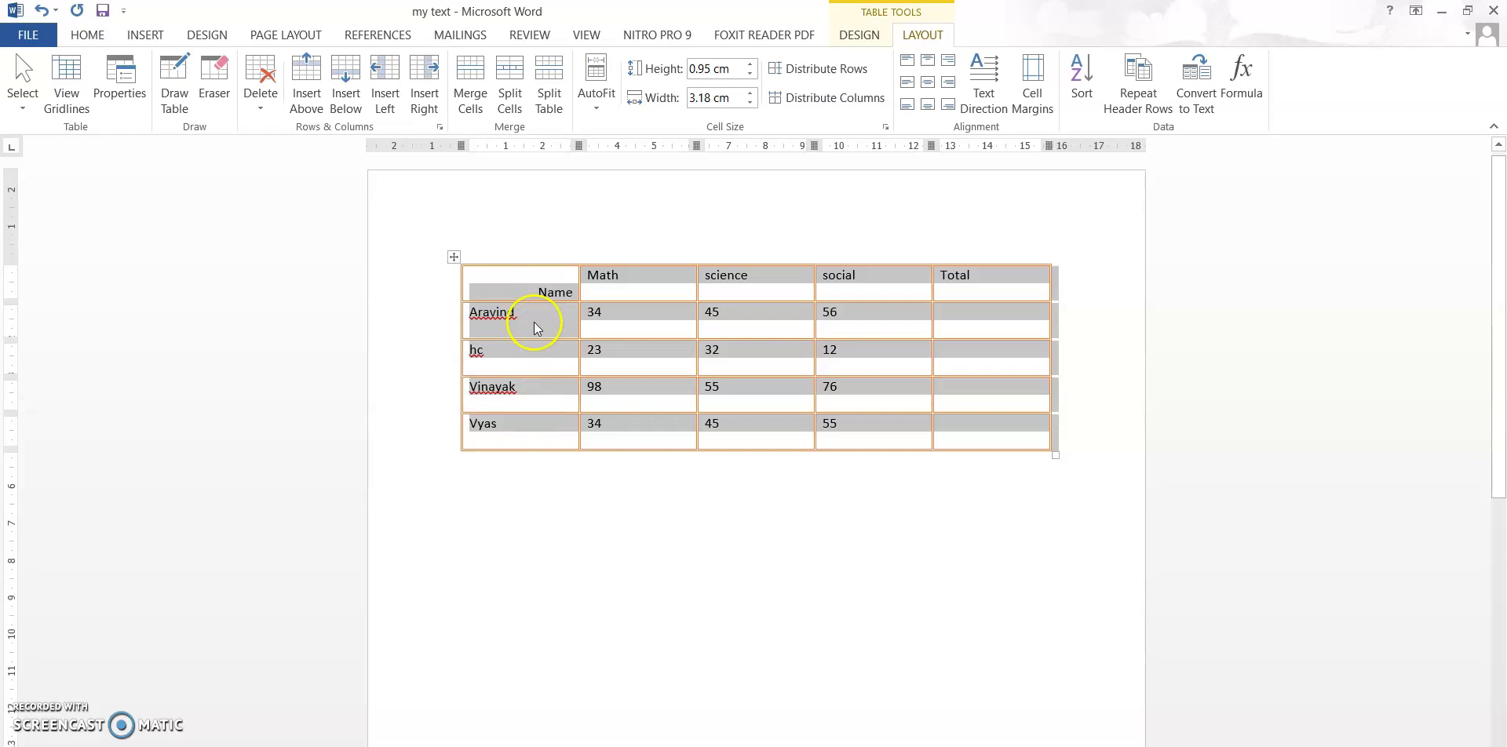
click(518, 481)
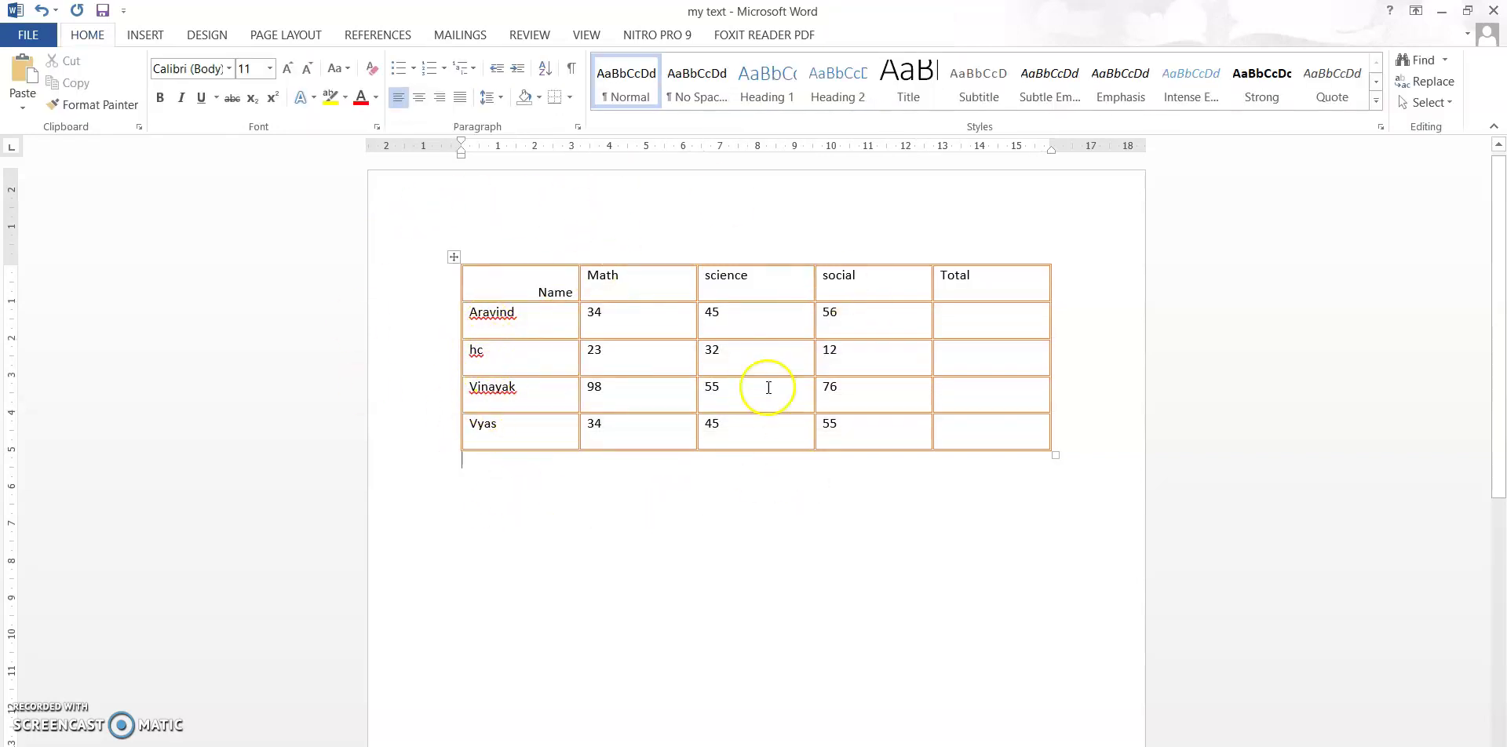
Step: Convert the whole table to text separated by tabs, and undo the conversion
click(487, 273)
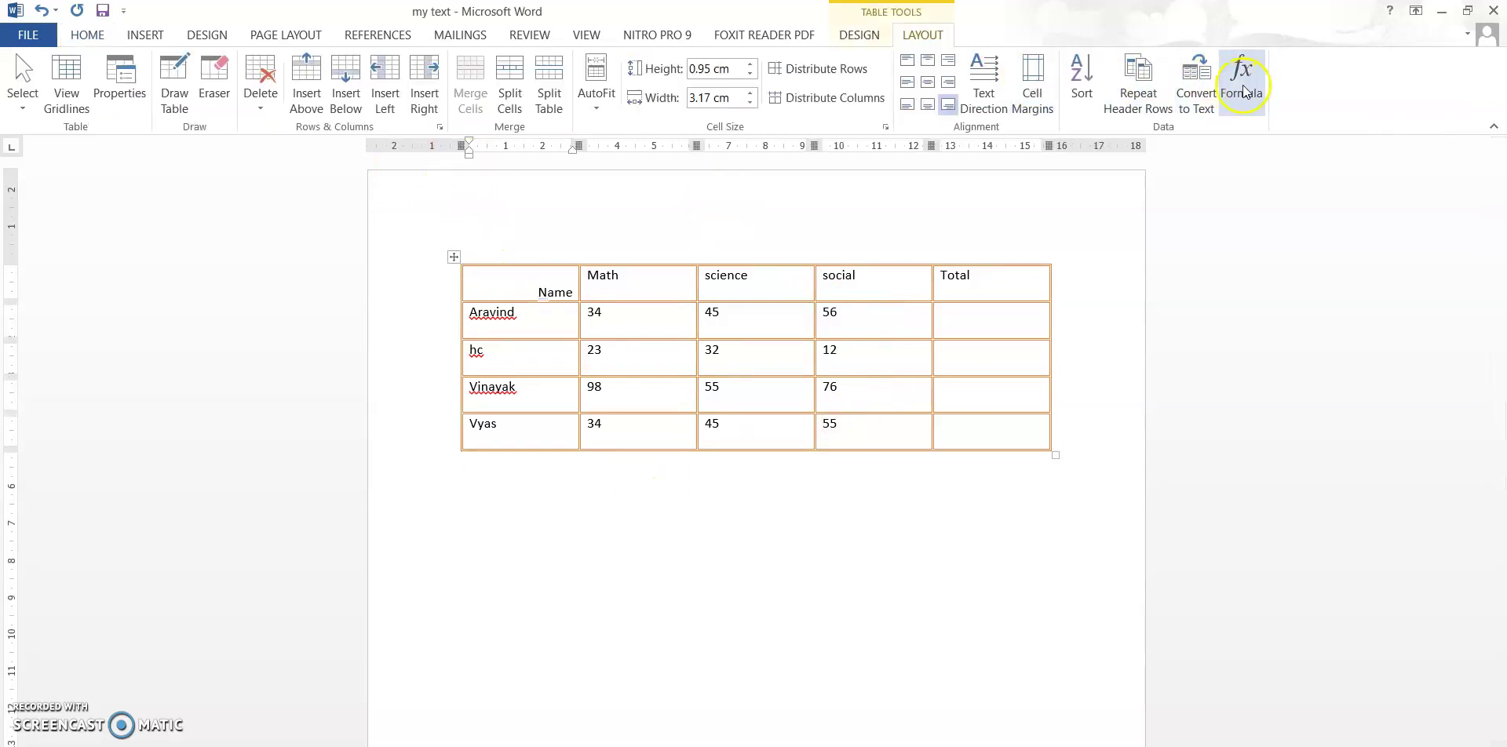
click(1203, 88)
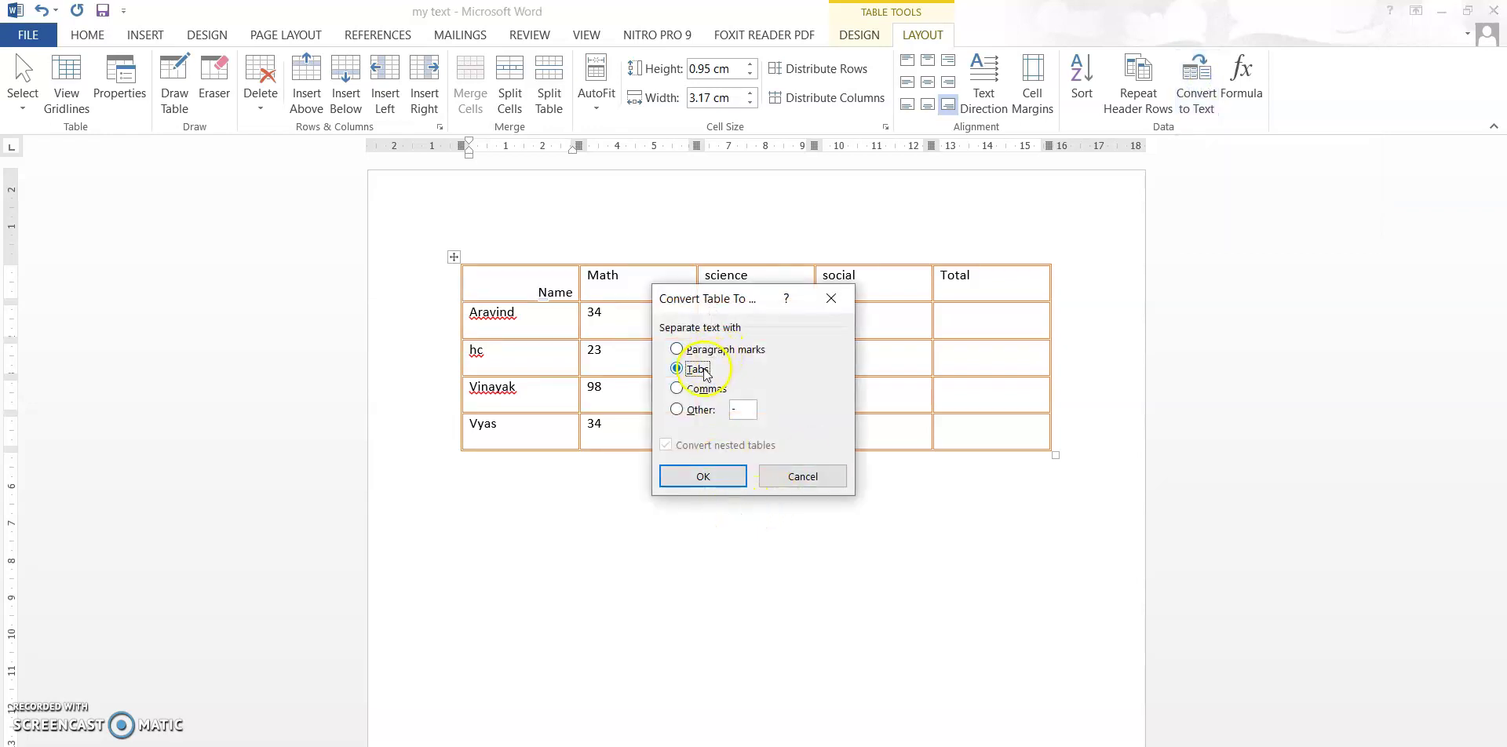
click(702, 475)
click(718, 573)
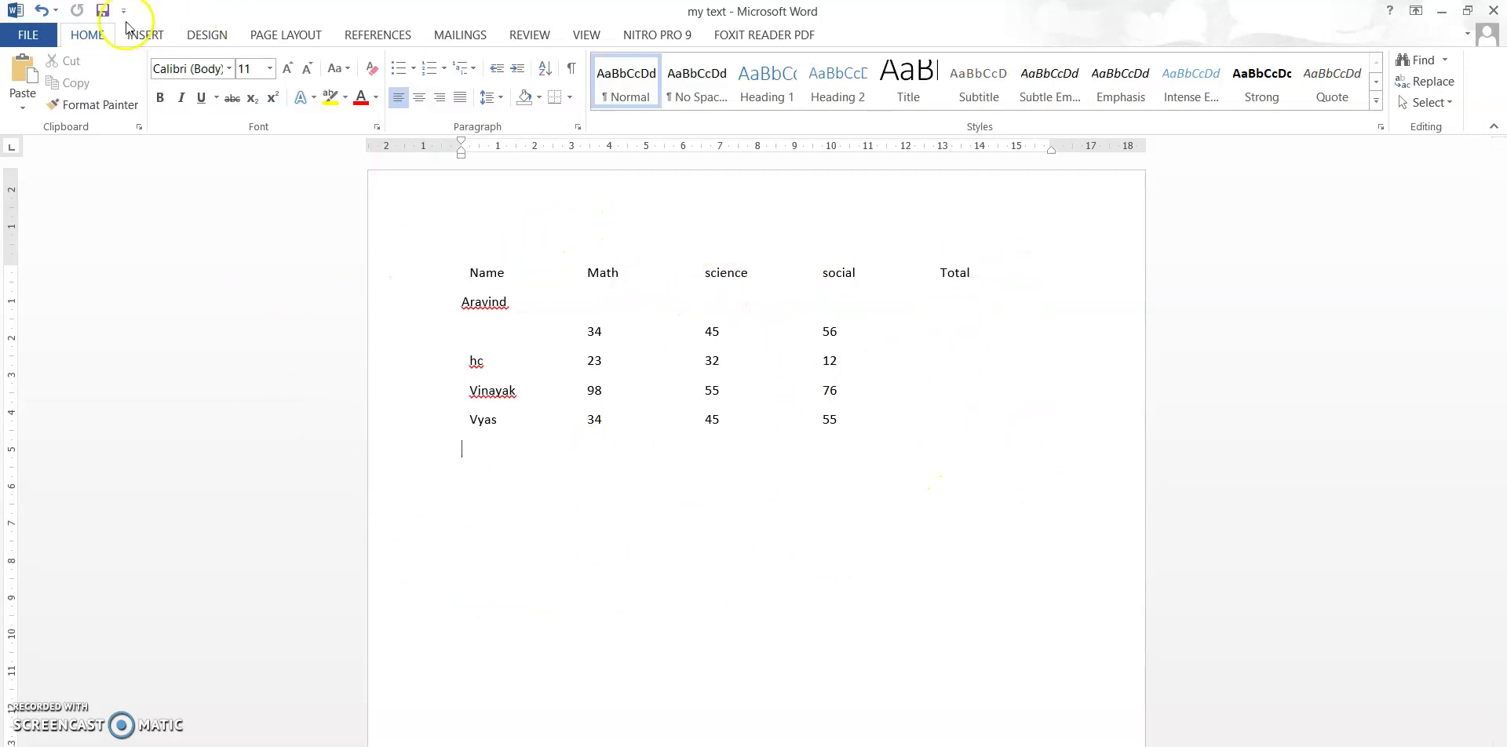
click(44, 10)
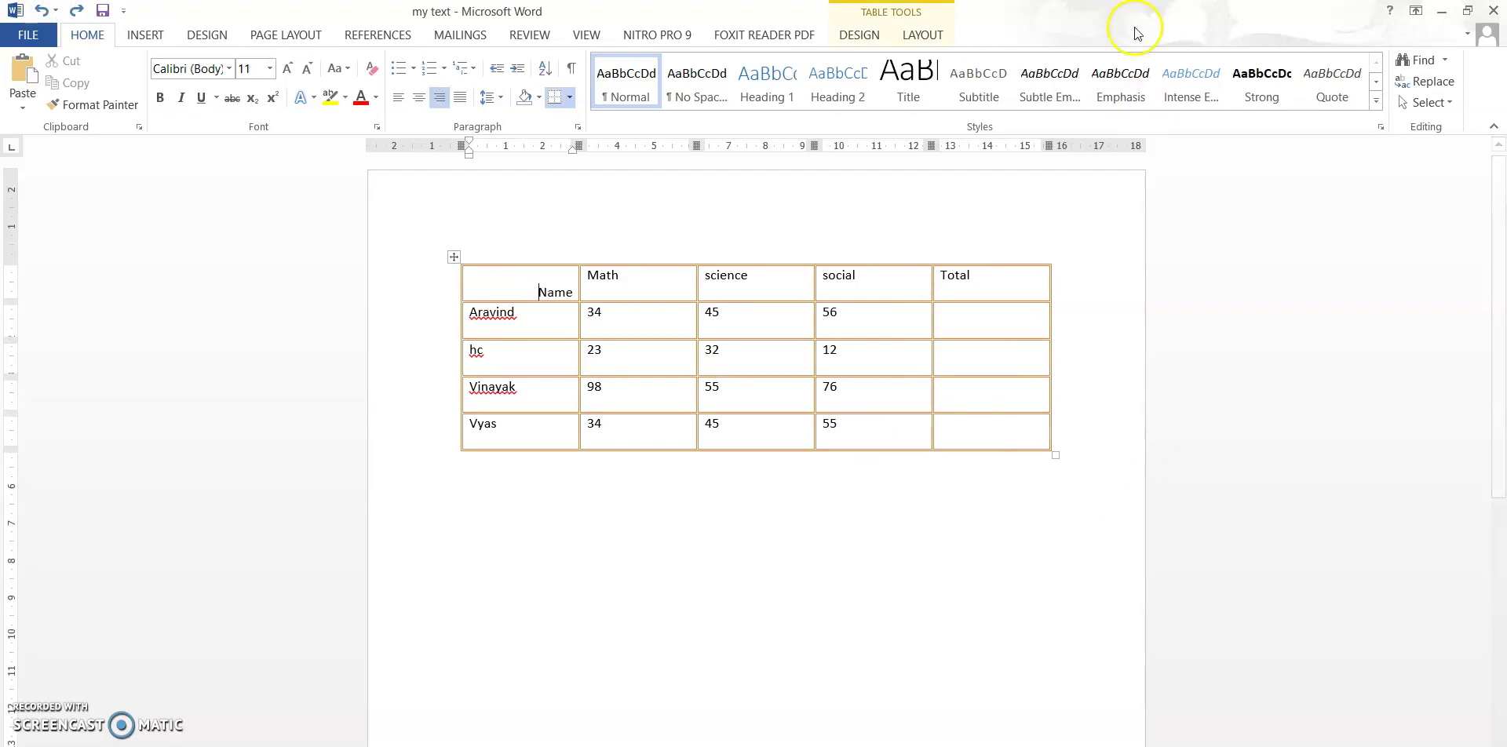
Step: Insert two empty rows above the header row and one empty column before the Math column
drag(484, 262, 898, 407)
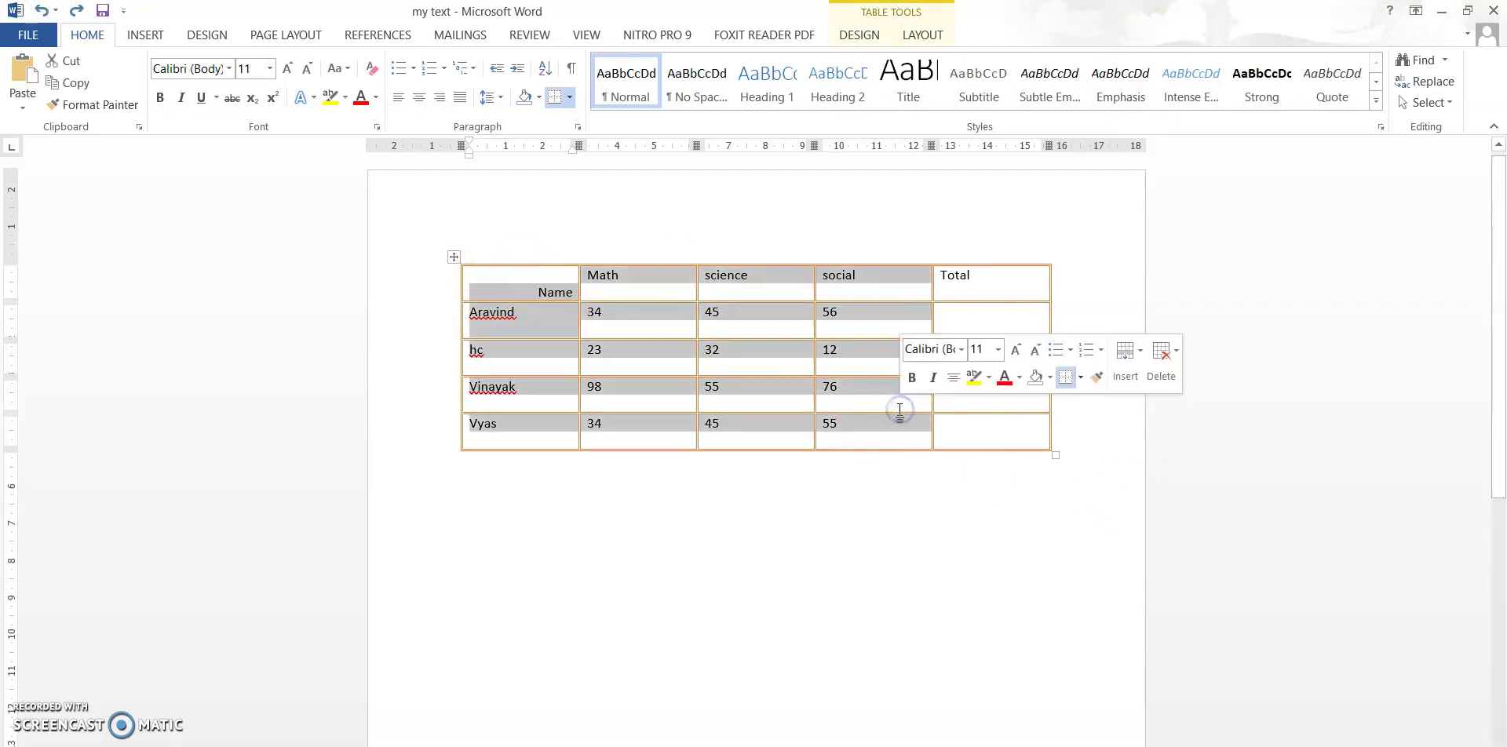
click(1078, 657)
click(508, 276)
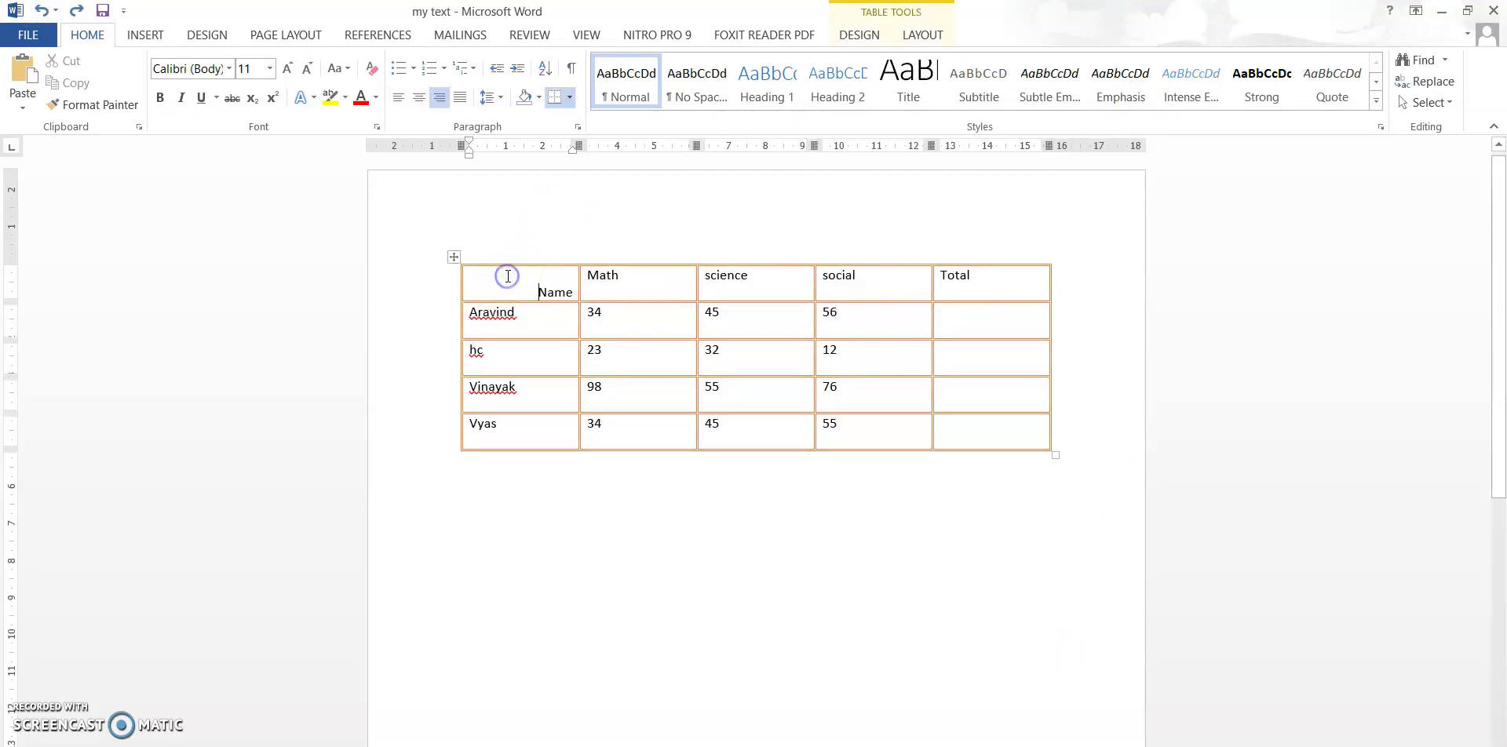
click(877, 31)
click(915, 35)
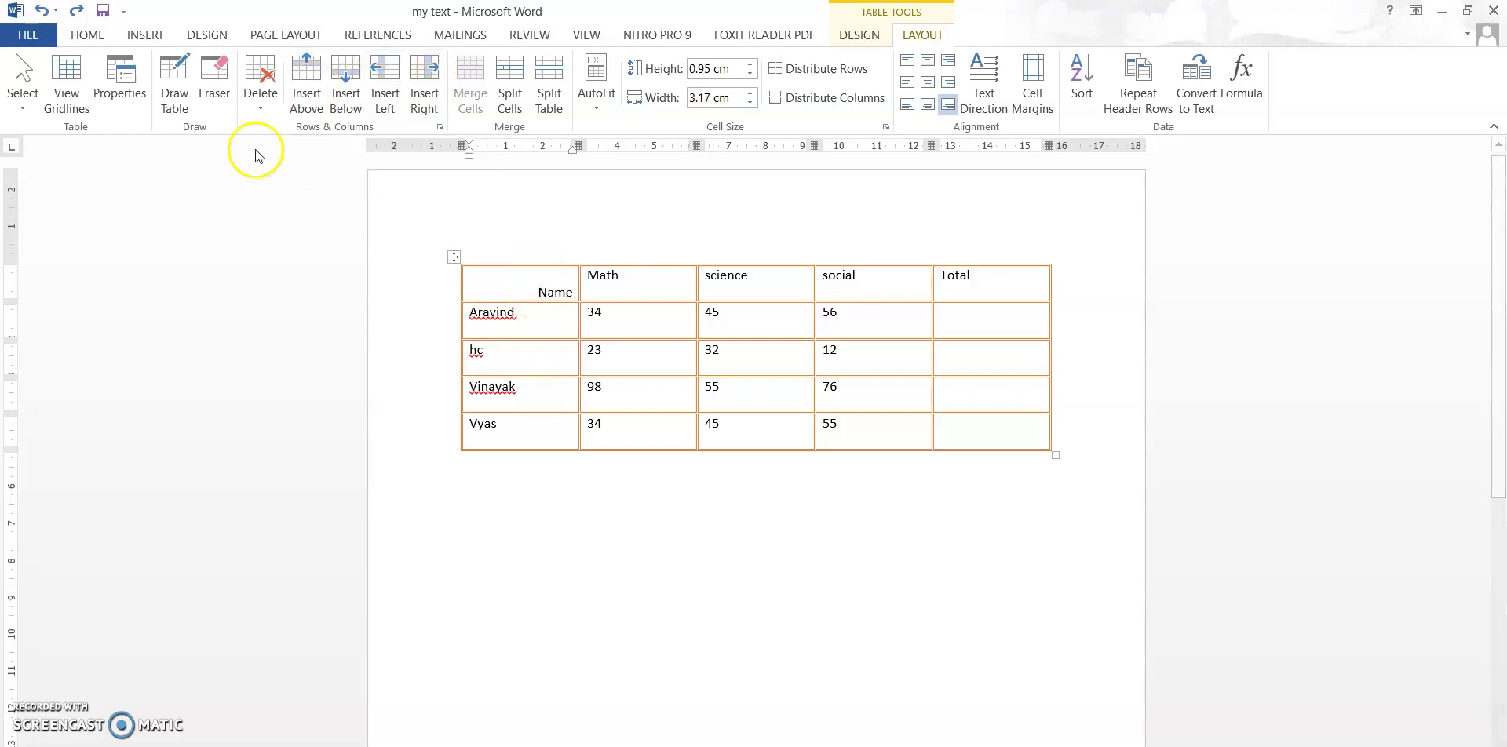
click(291, 112)
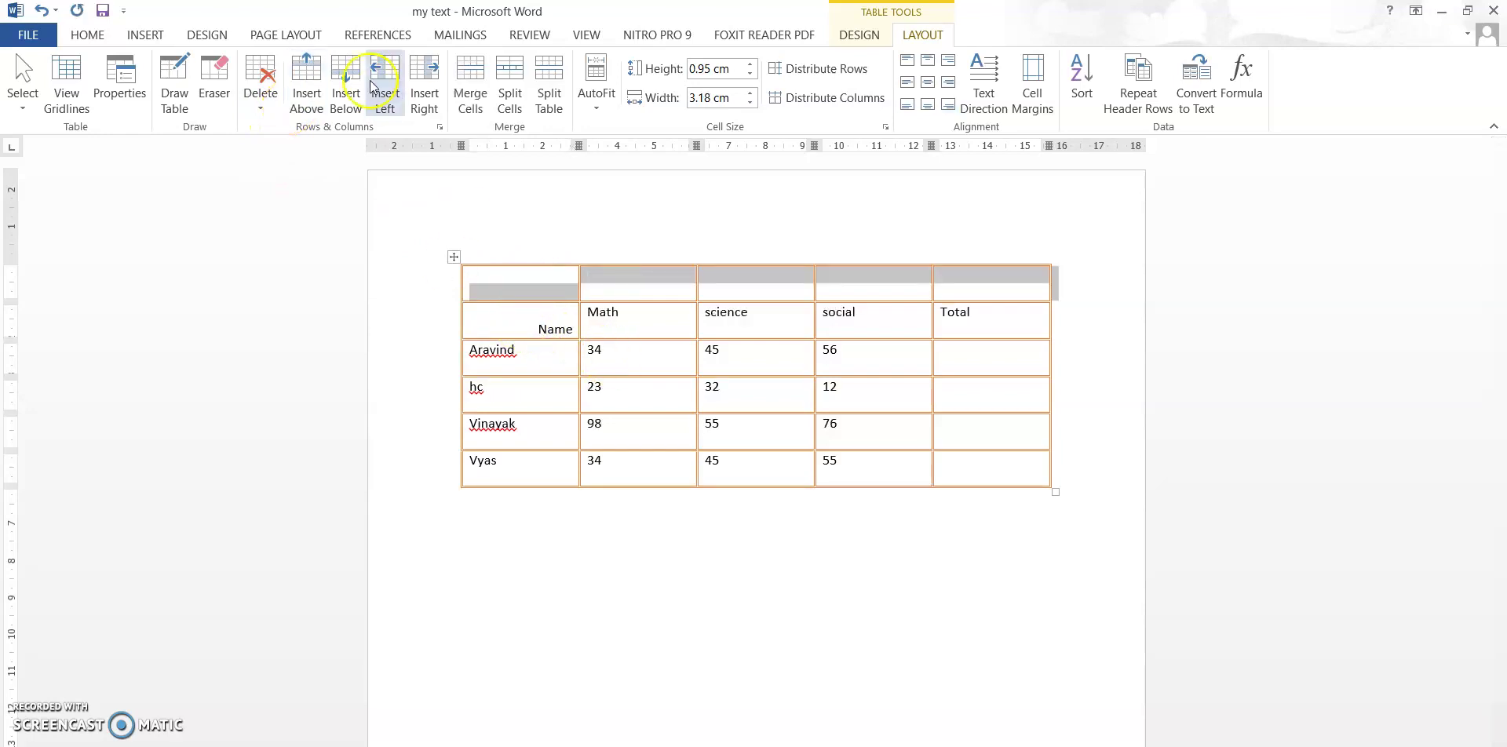
click(346, 96)
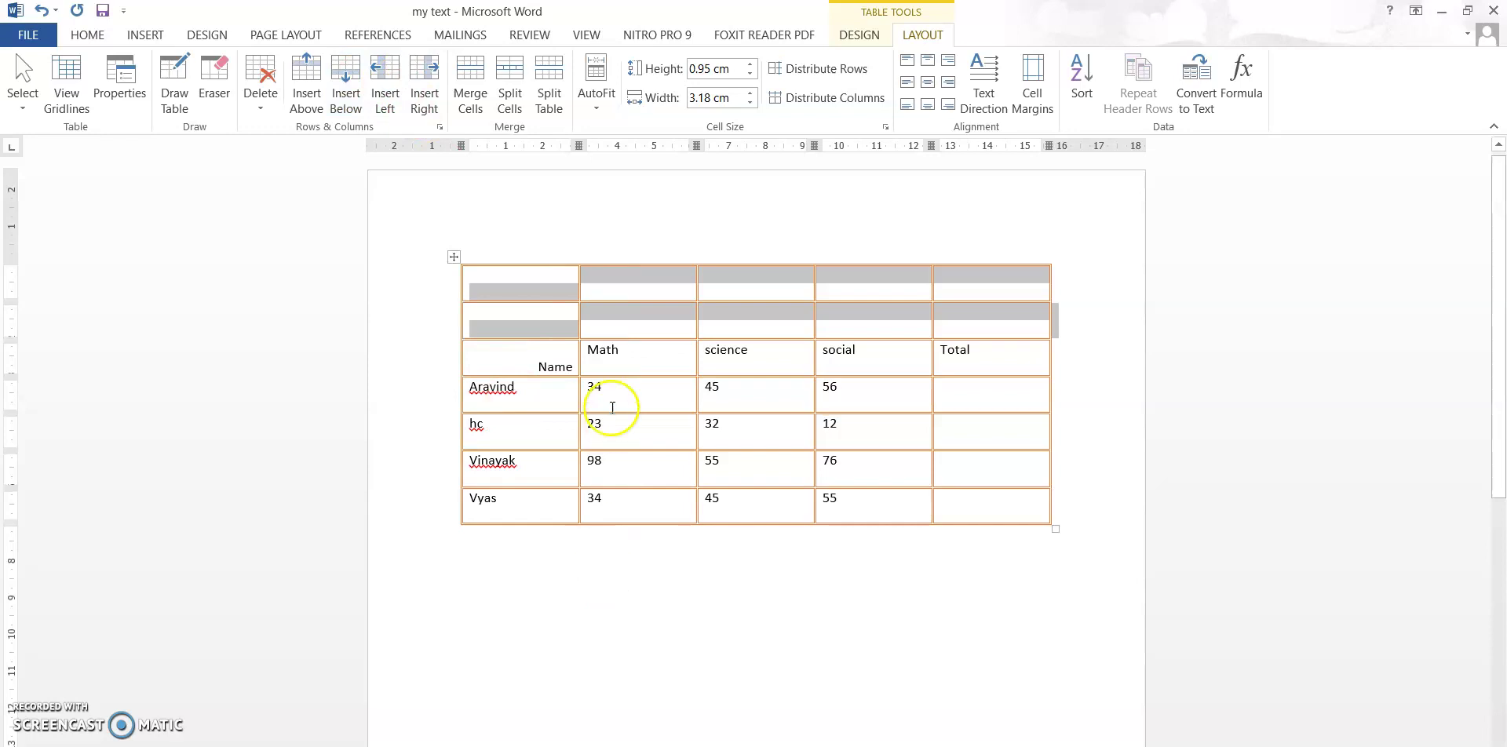
click(665, 388)
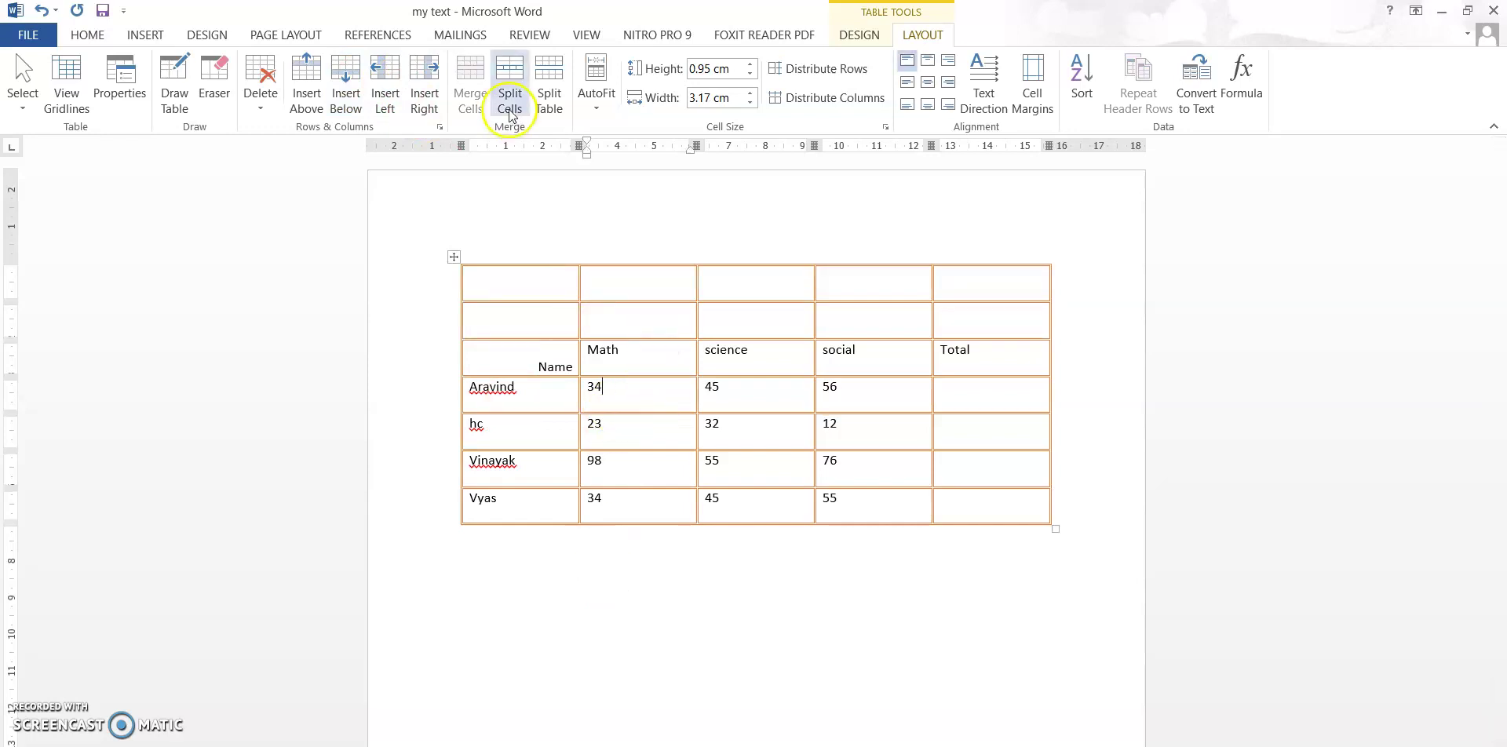
click(374, 78)
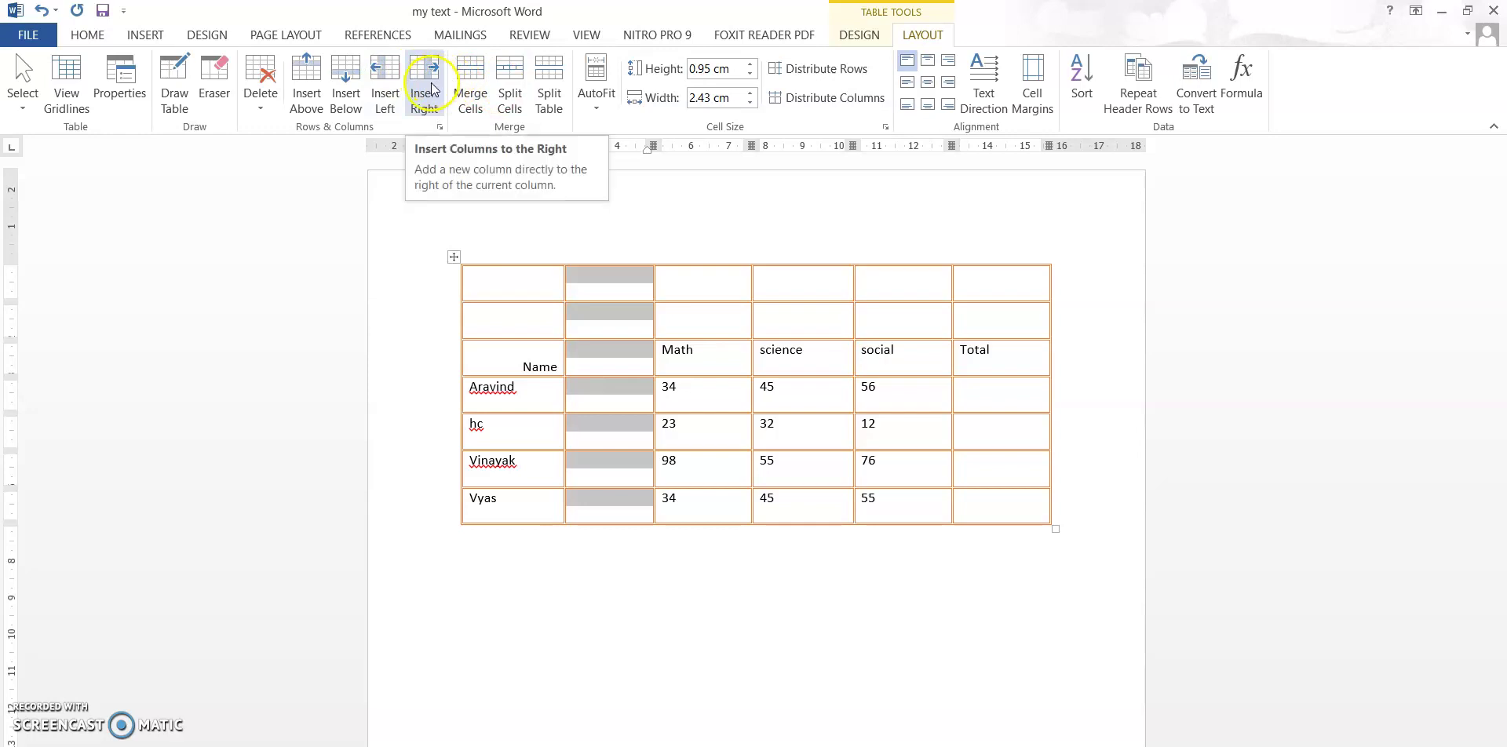
Step: Insert an empty row below the header row and six empty columns after the Total column
click(914, 373)
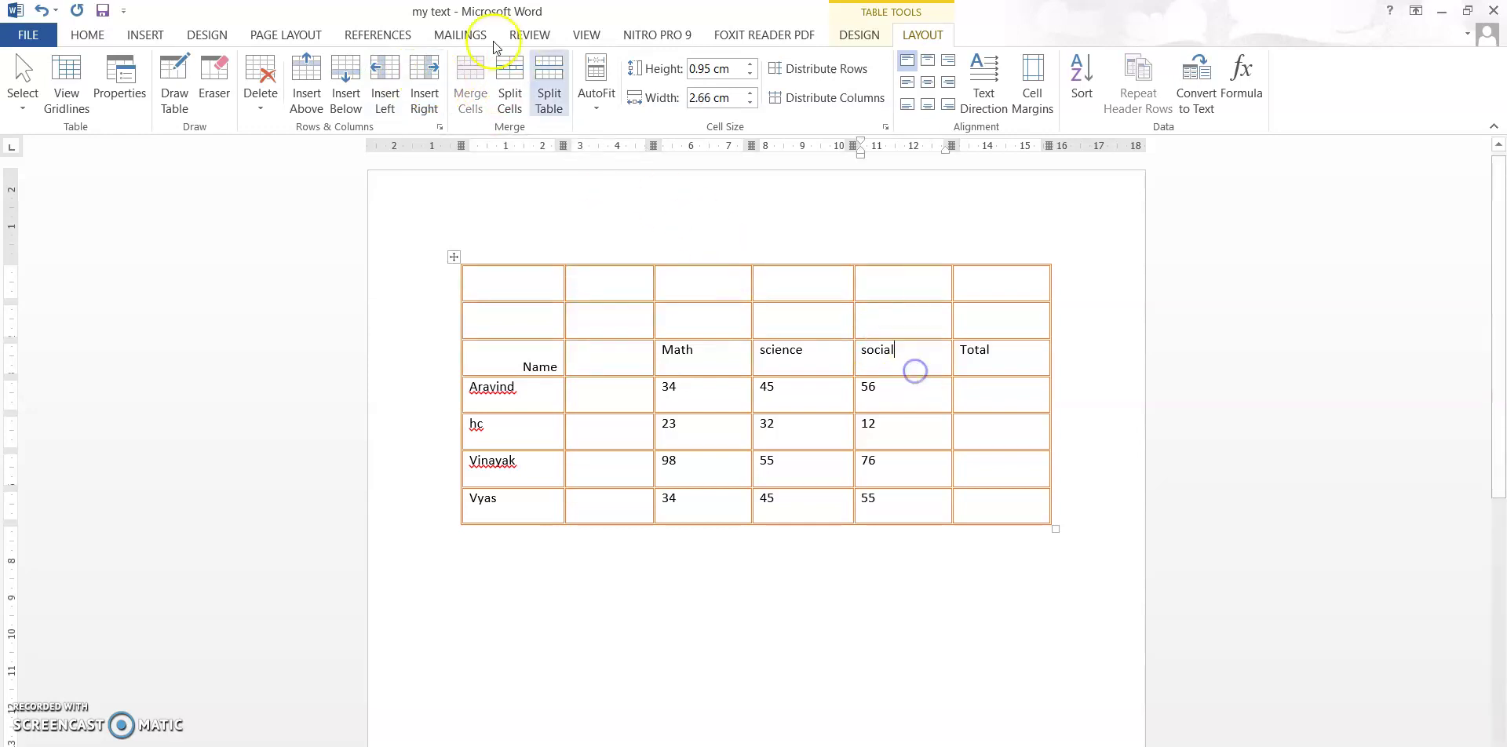
click(342, 104)
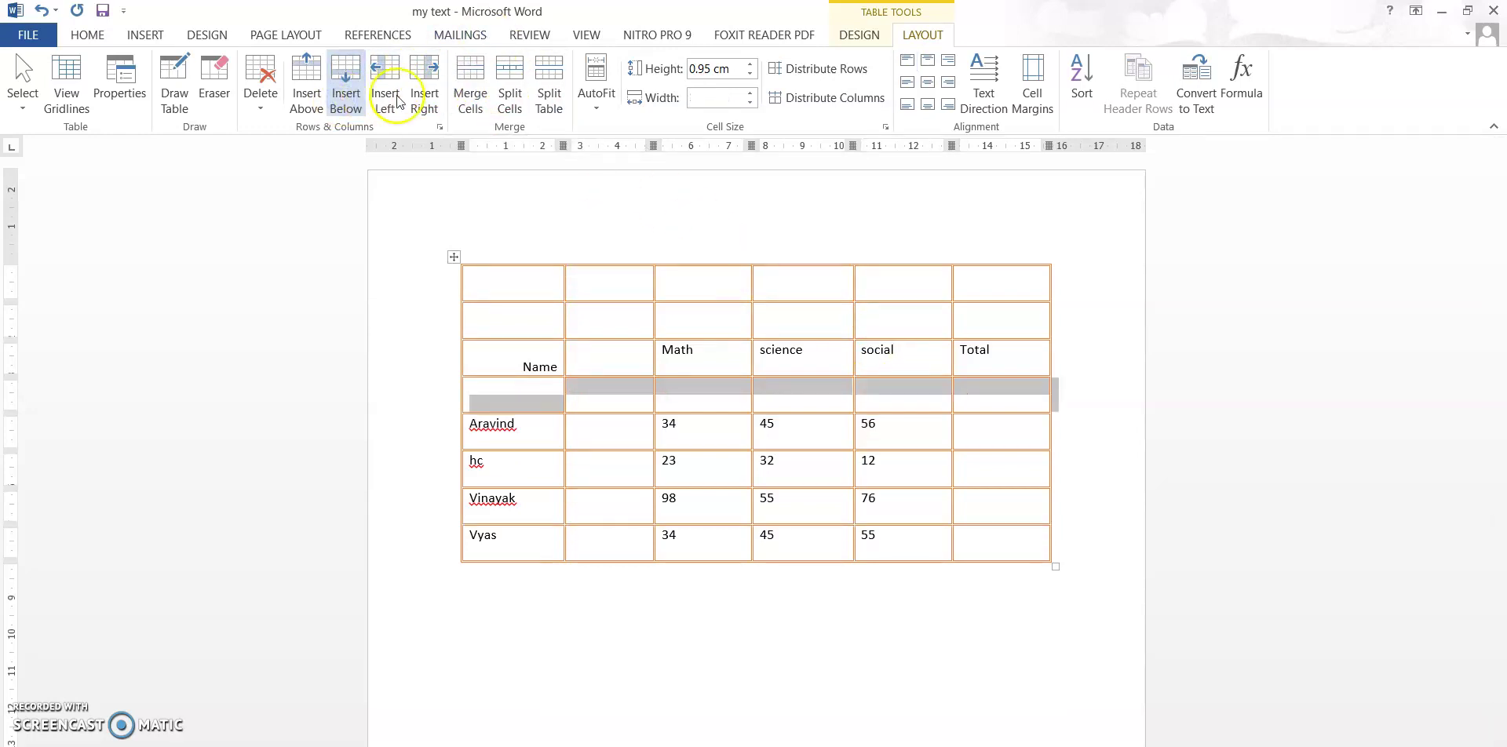
click(430, 98)
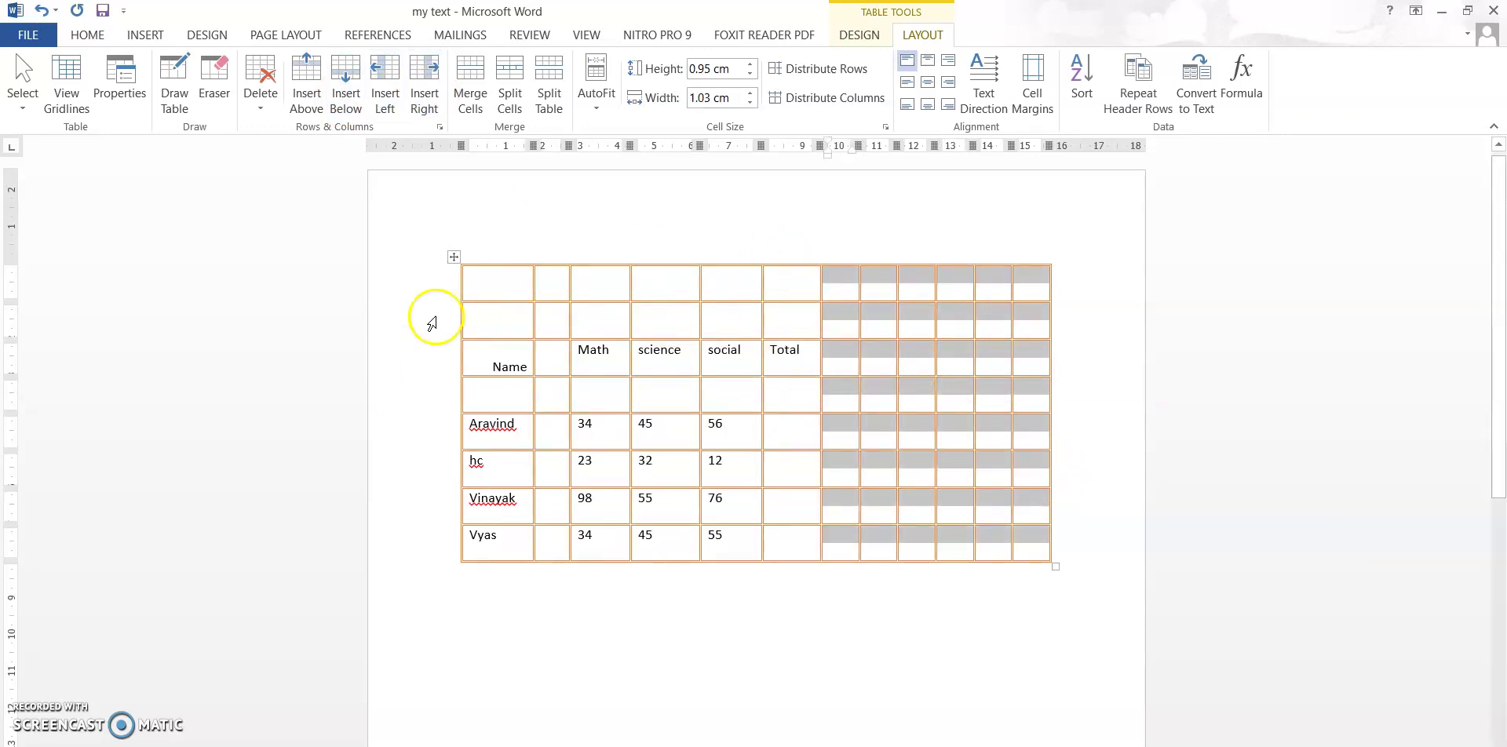
Step: Undo all the row and column insertions in the marks table
click(41, 10)
click(40, 10)
click(40, 10)
click(41, 11)
click(41, 11)
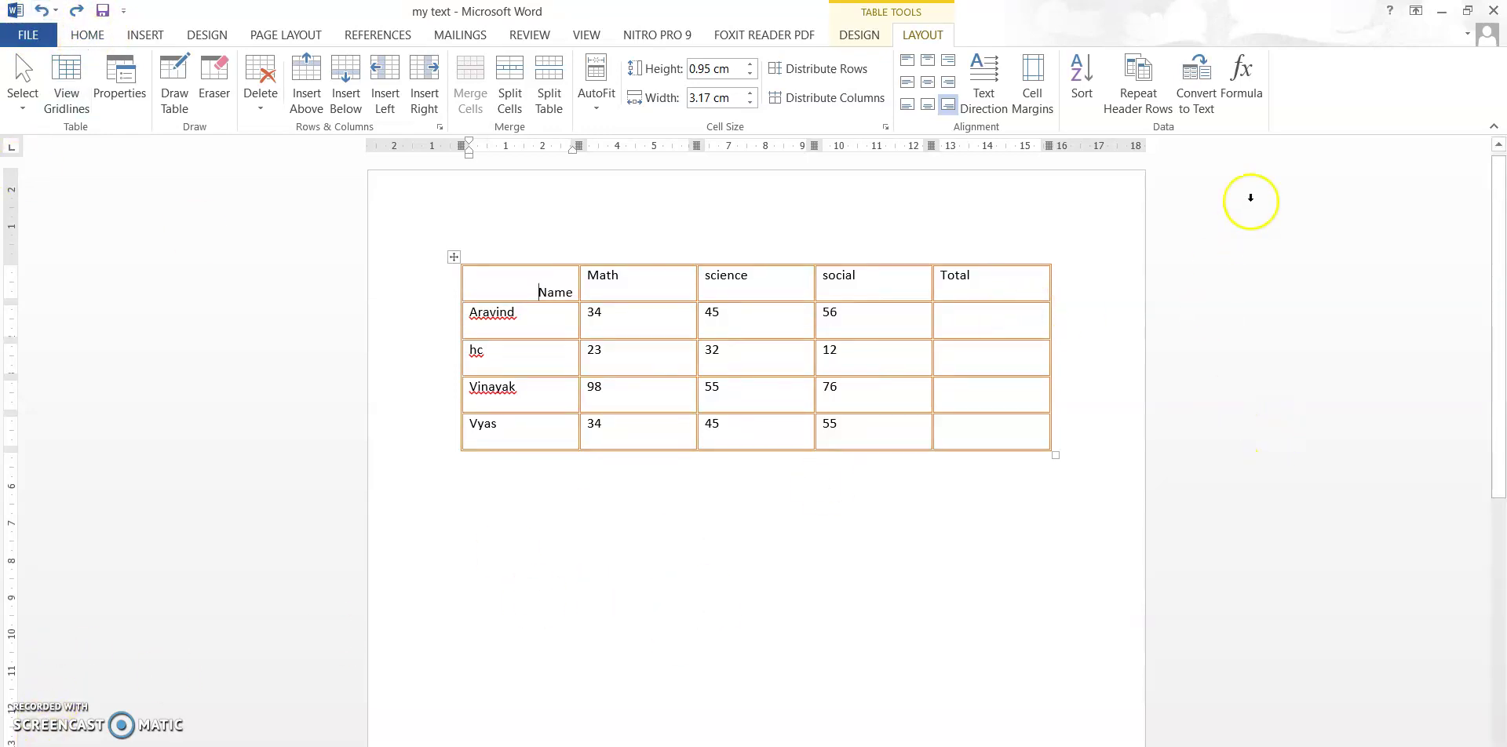
Step: Try to insert the formula =sum in the Name header cell, and undo it together with the text alignment changes
click(1241, 86)
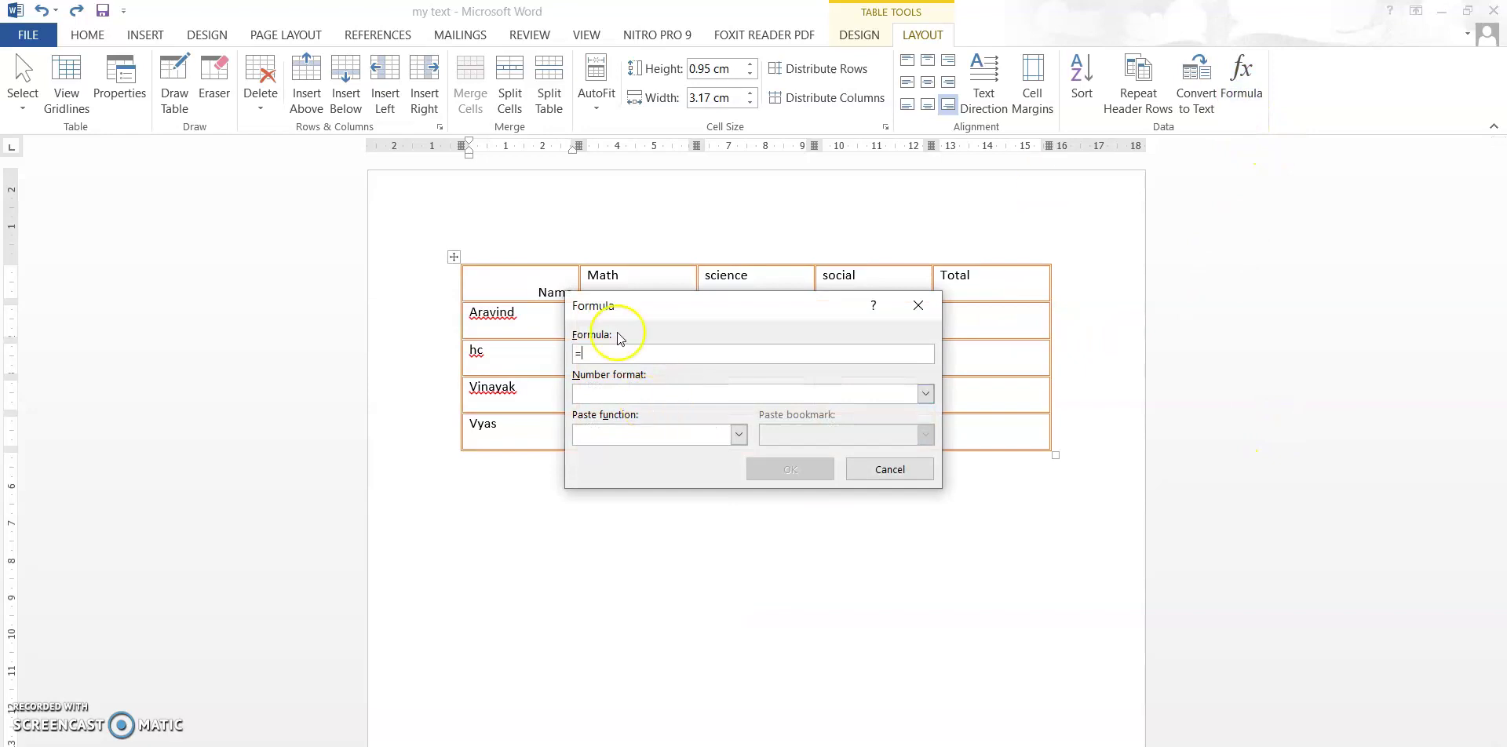
text(sum)
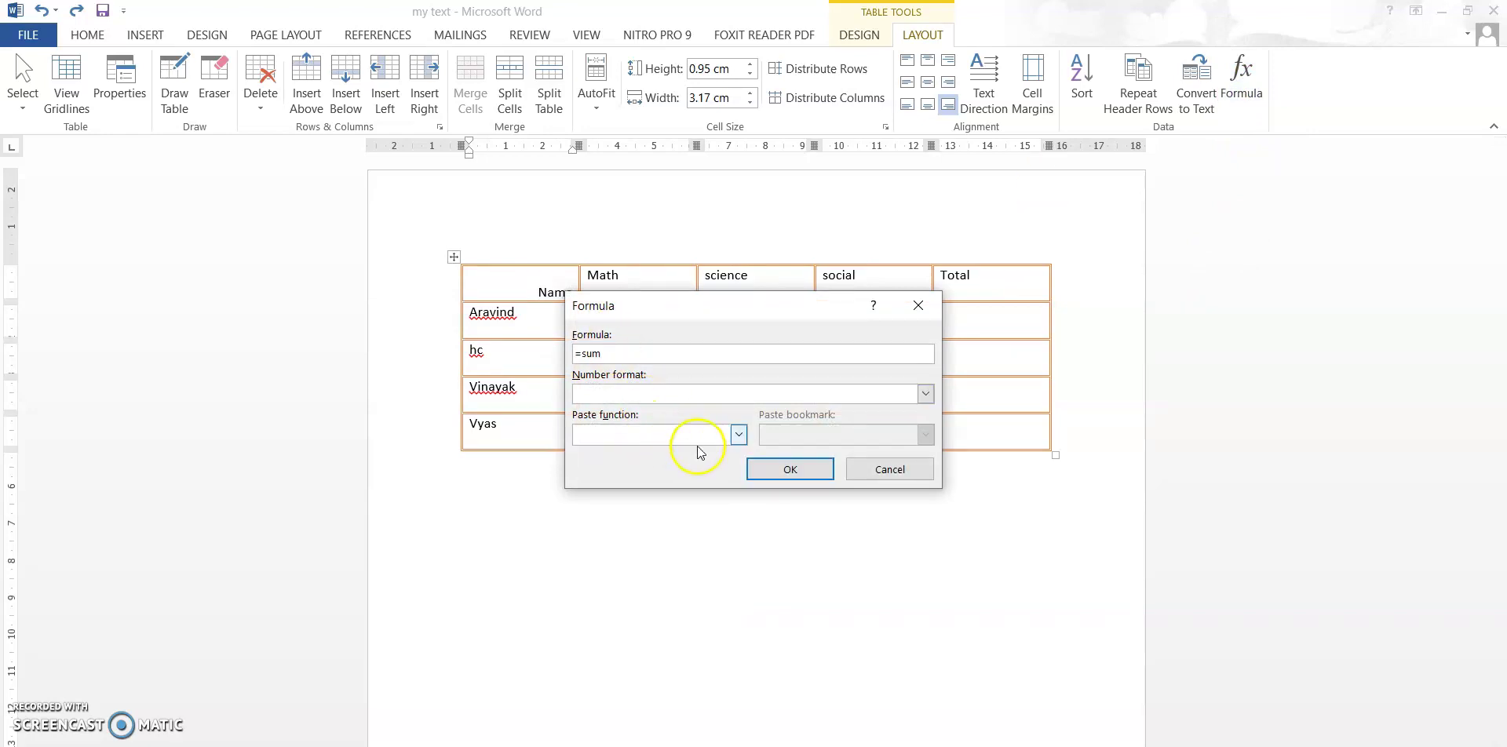
click(788, 469)
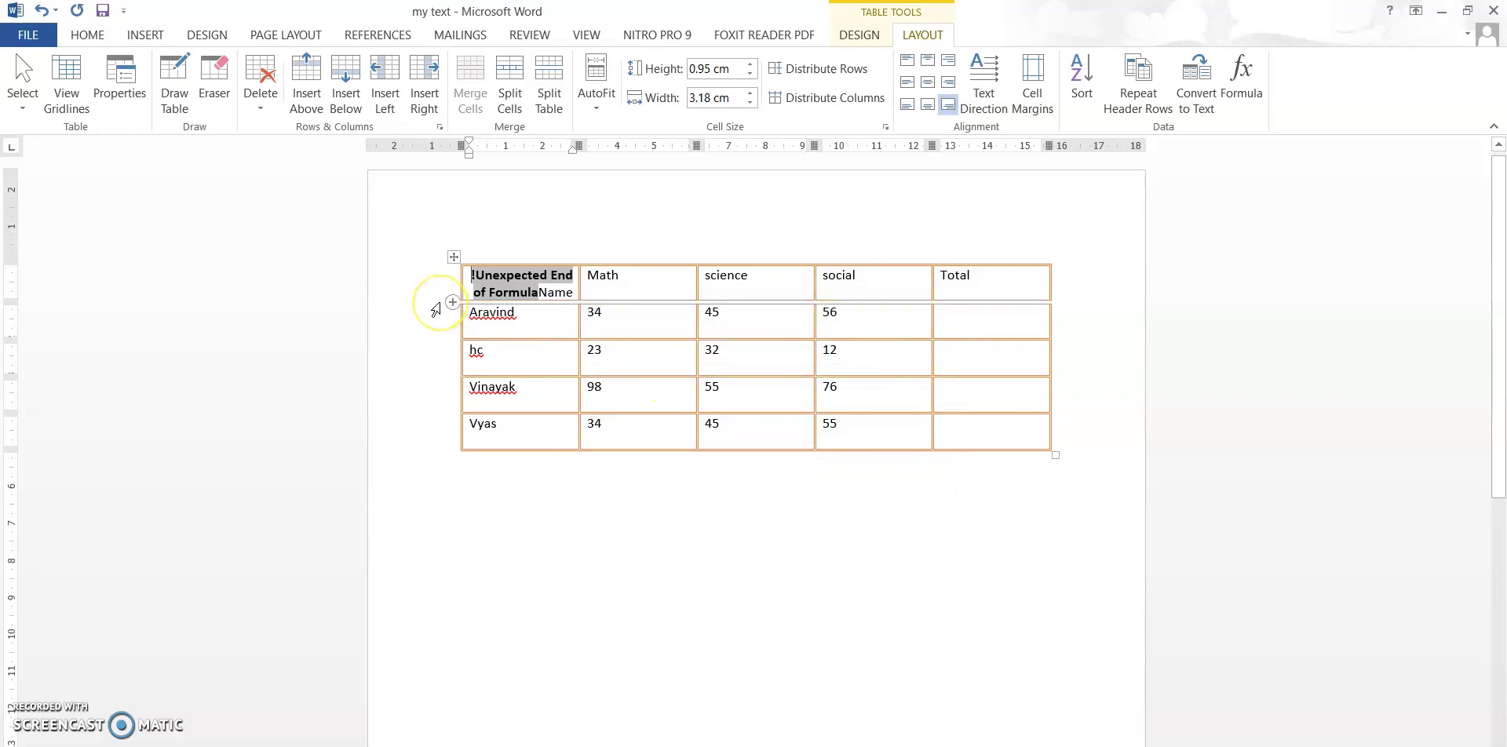
key(ctrl+e)
key(ctrl+l)
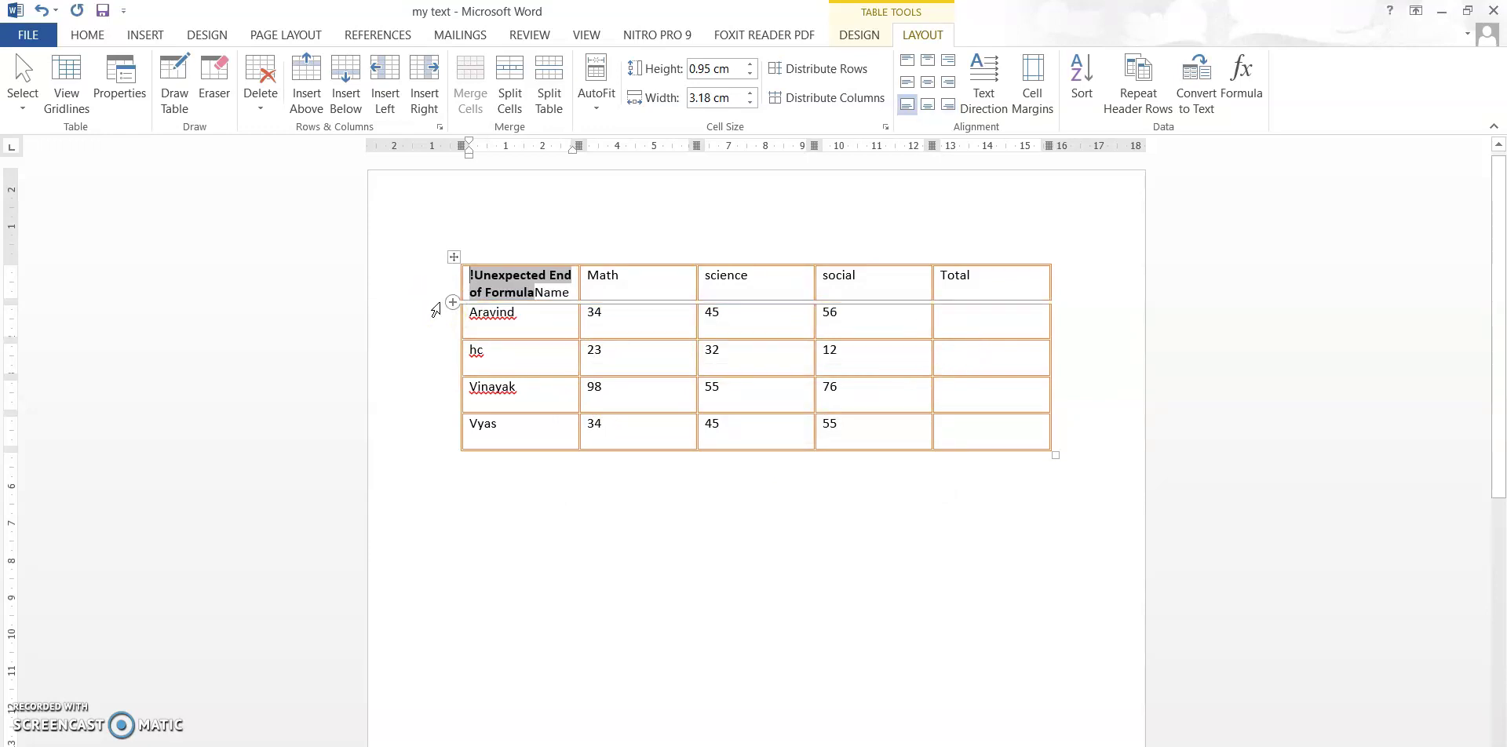
click(38, 11)
click(37, 11)
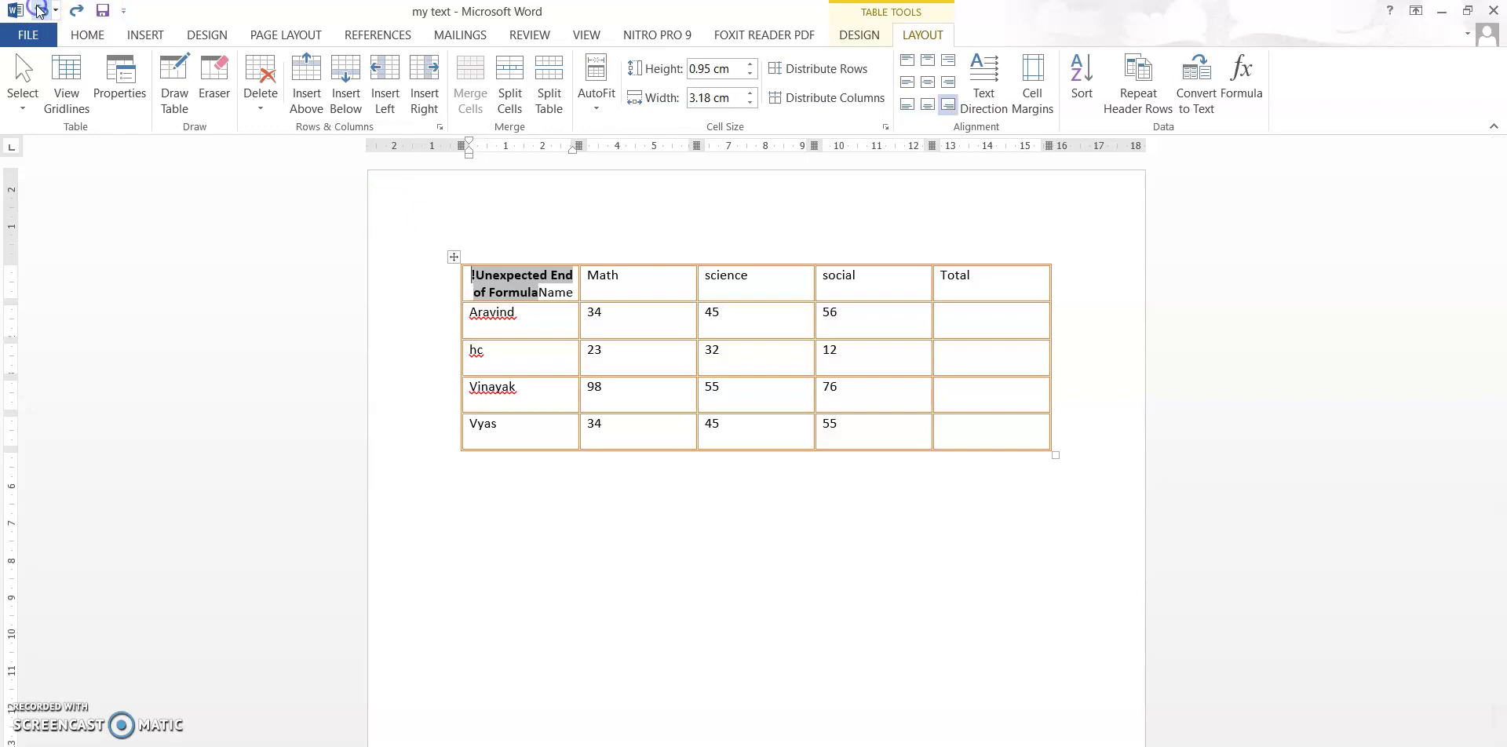
click(38, 11)
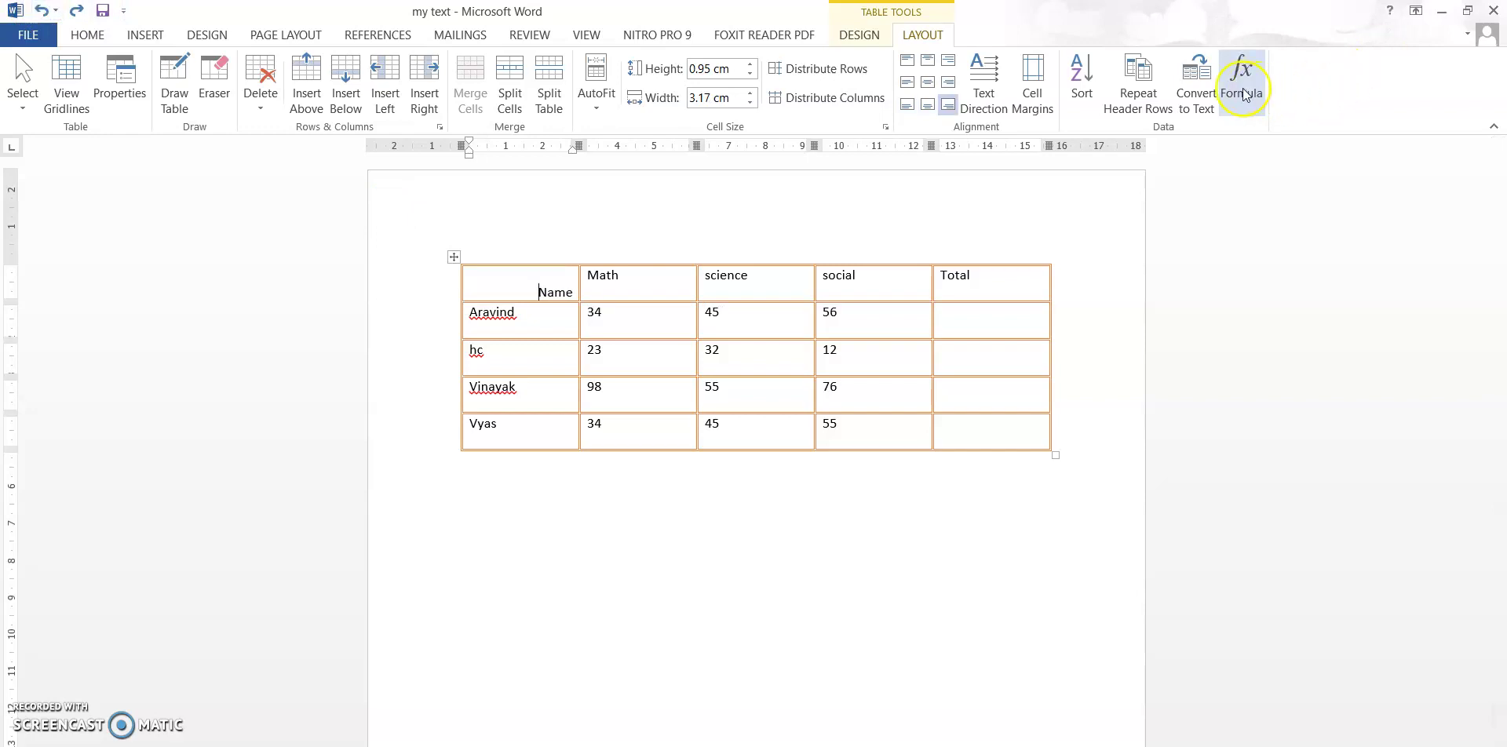
Step: Insert the formula =SUM(LEFT) in the Total cell of the first student's row
click(1055, 324)
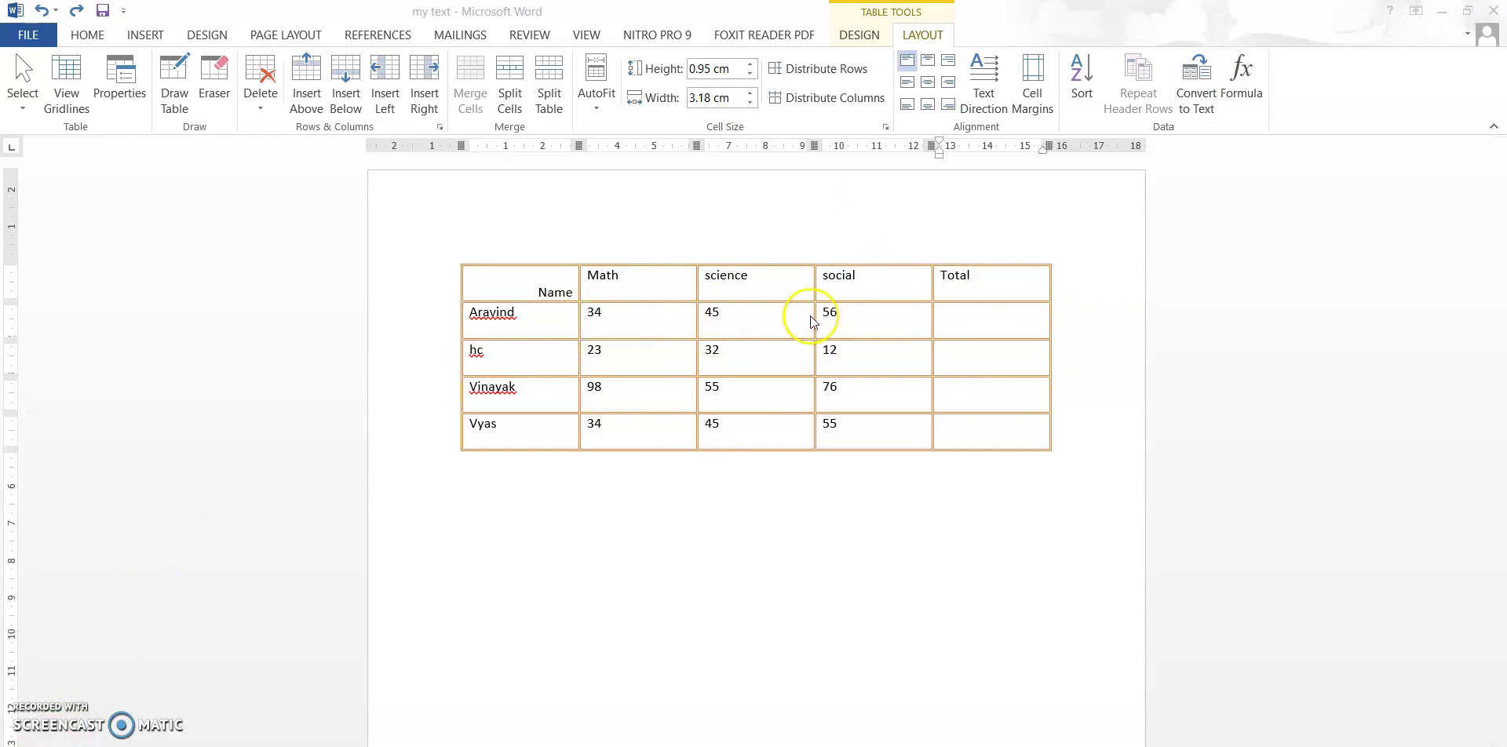
click(969, 318)
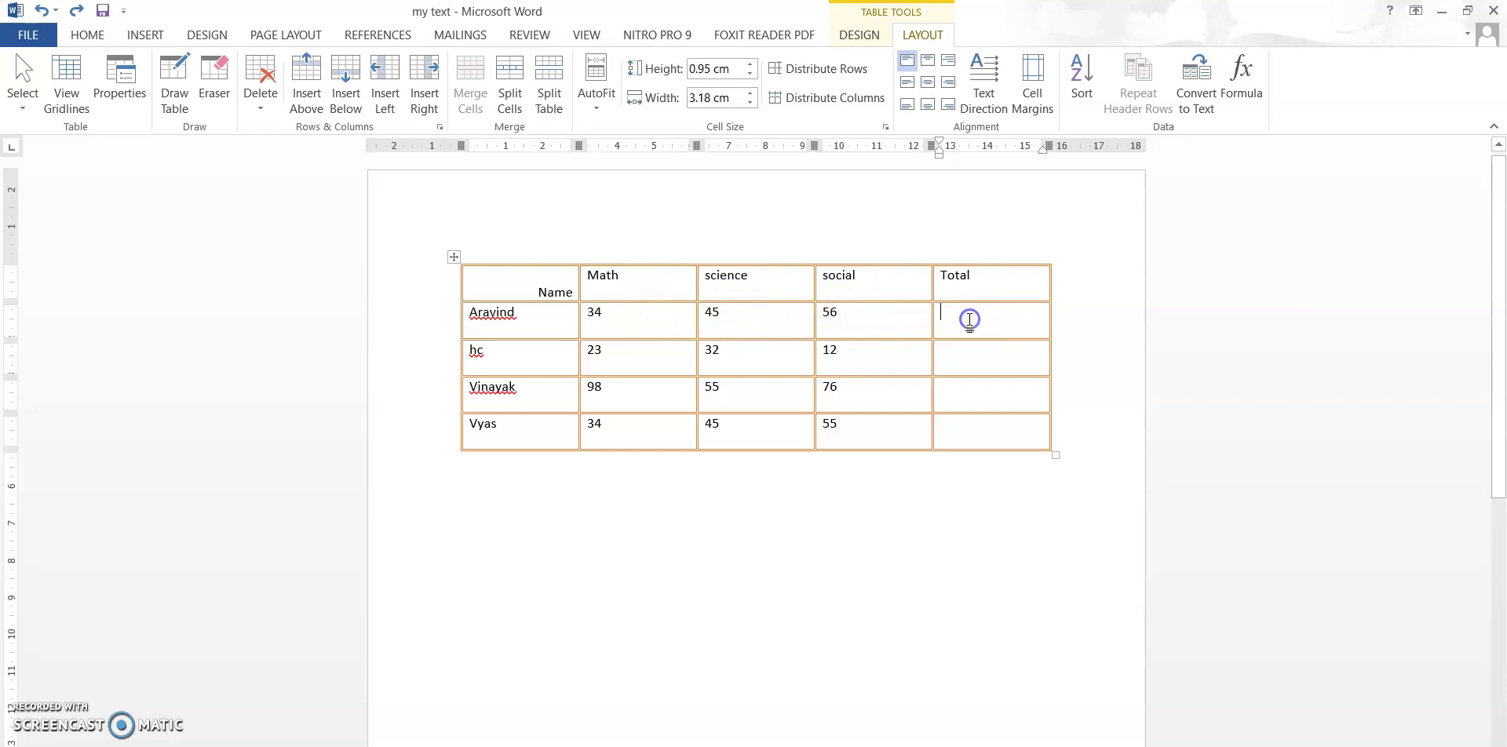
click(1244, 100)
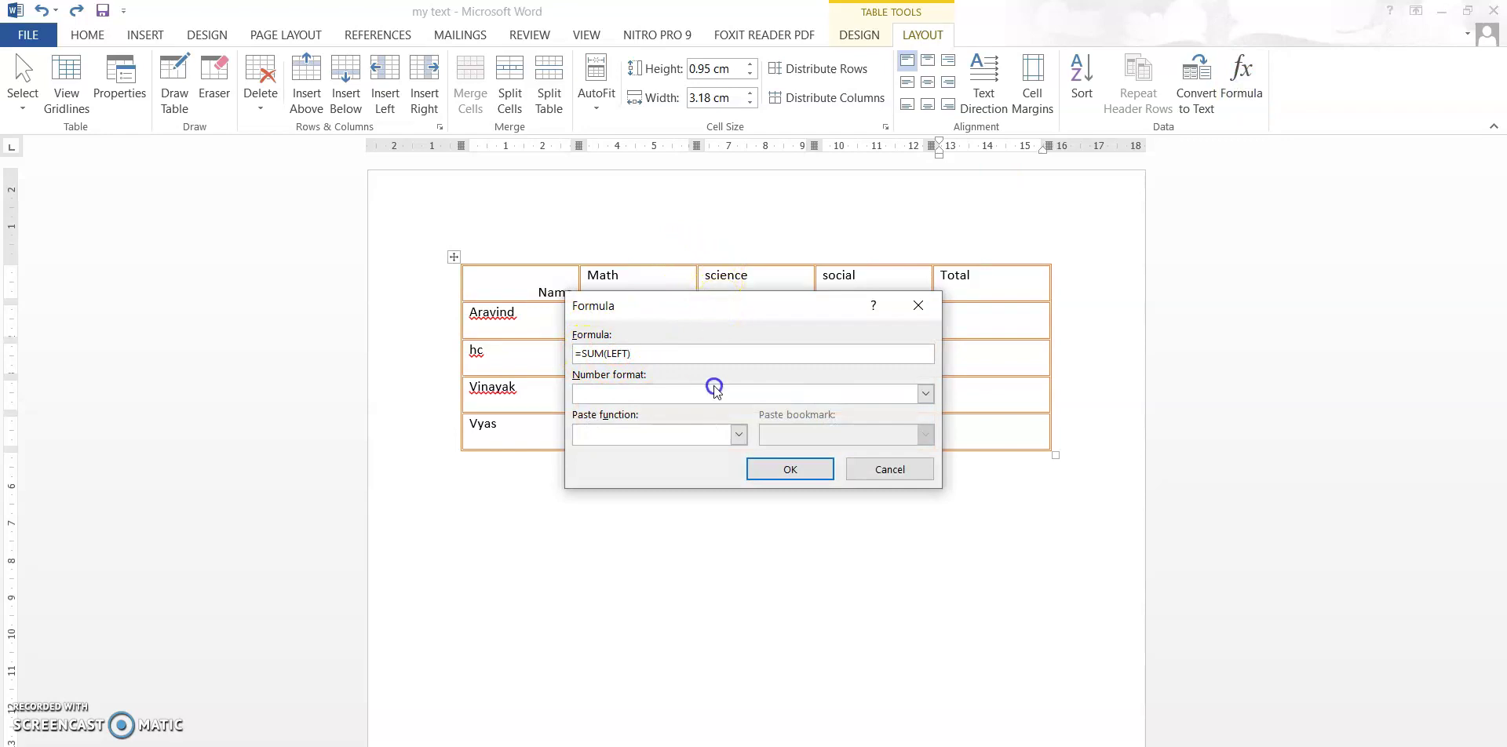
drag(722, 385, 723, 384)
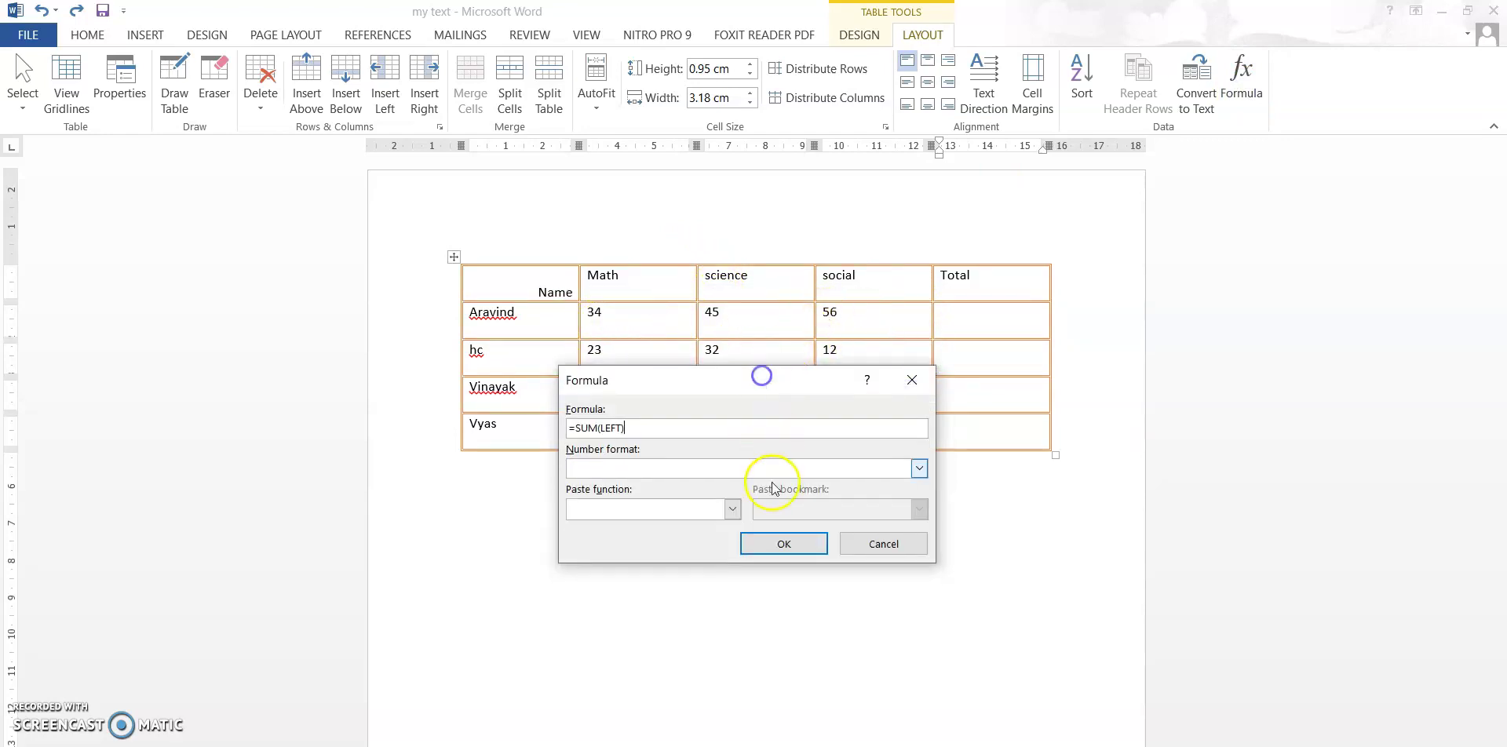
click(781, 549)
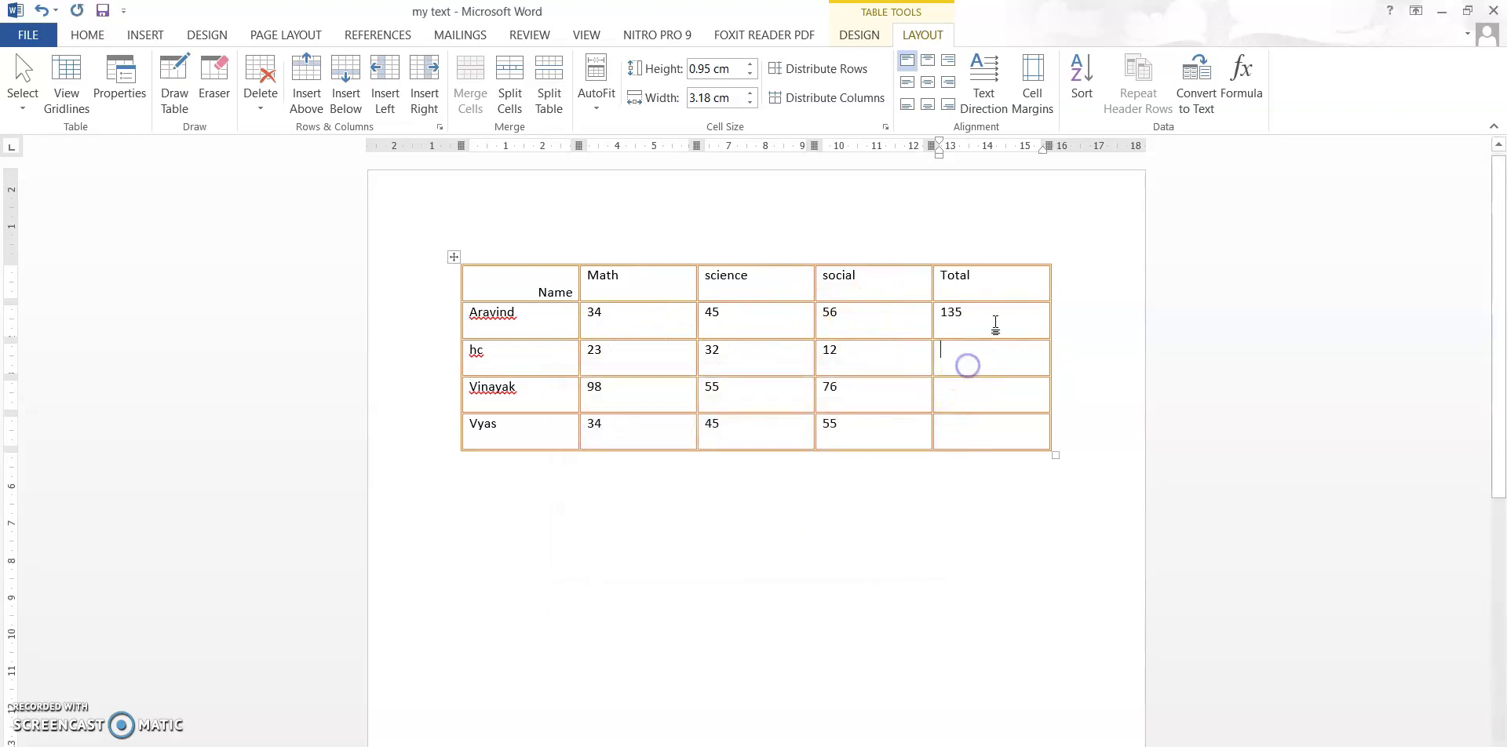
Step: Open the formula settings for the second student's Total cell, dismiss them, and clear the first student's total
click(1241, 78)
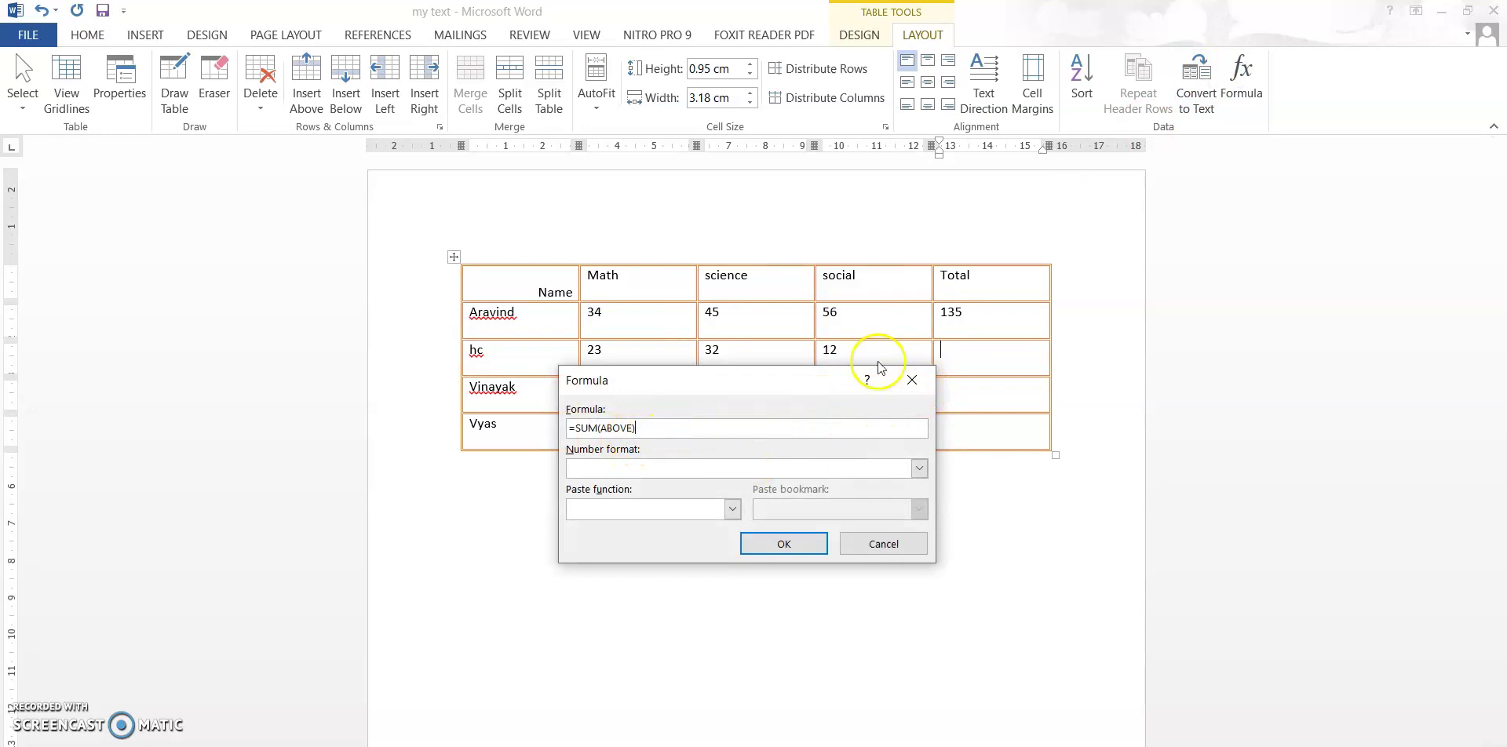
click(911, 380)
click(972, 312)
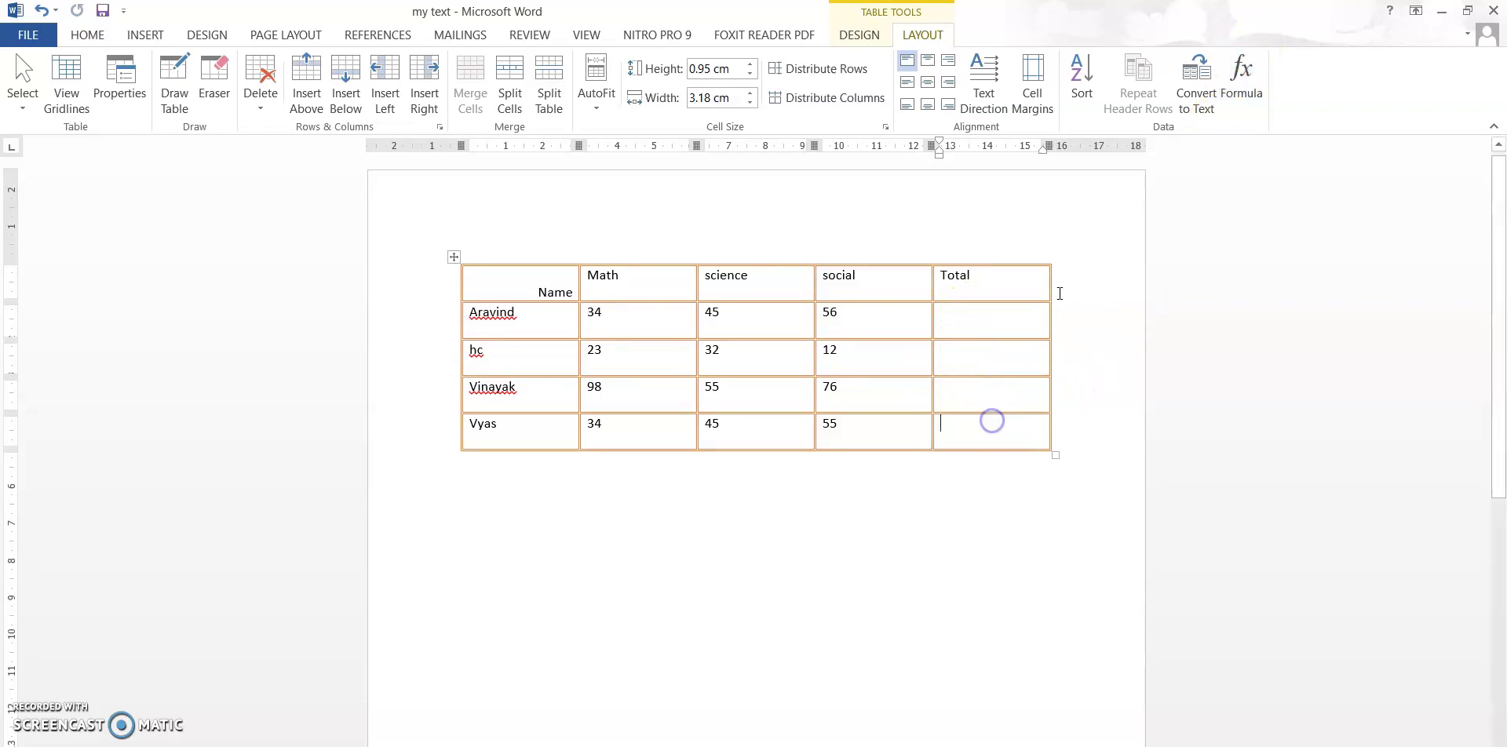
Step: Insert the formula =SUM(LEFT) in the Total cell of each student's row, working from the last row up to the first
click(1241, 79)
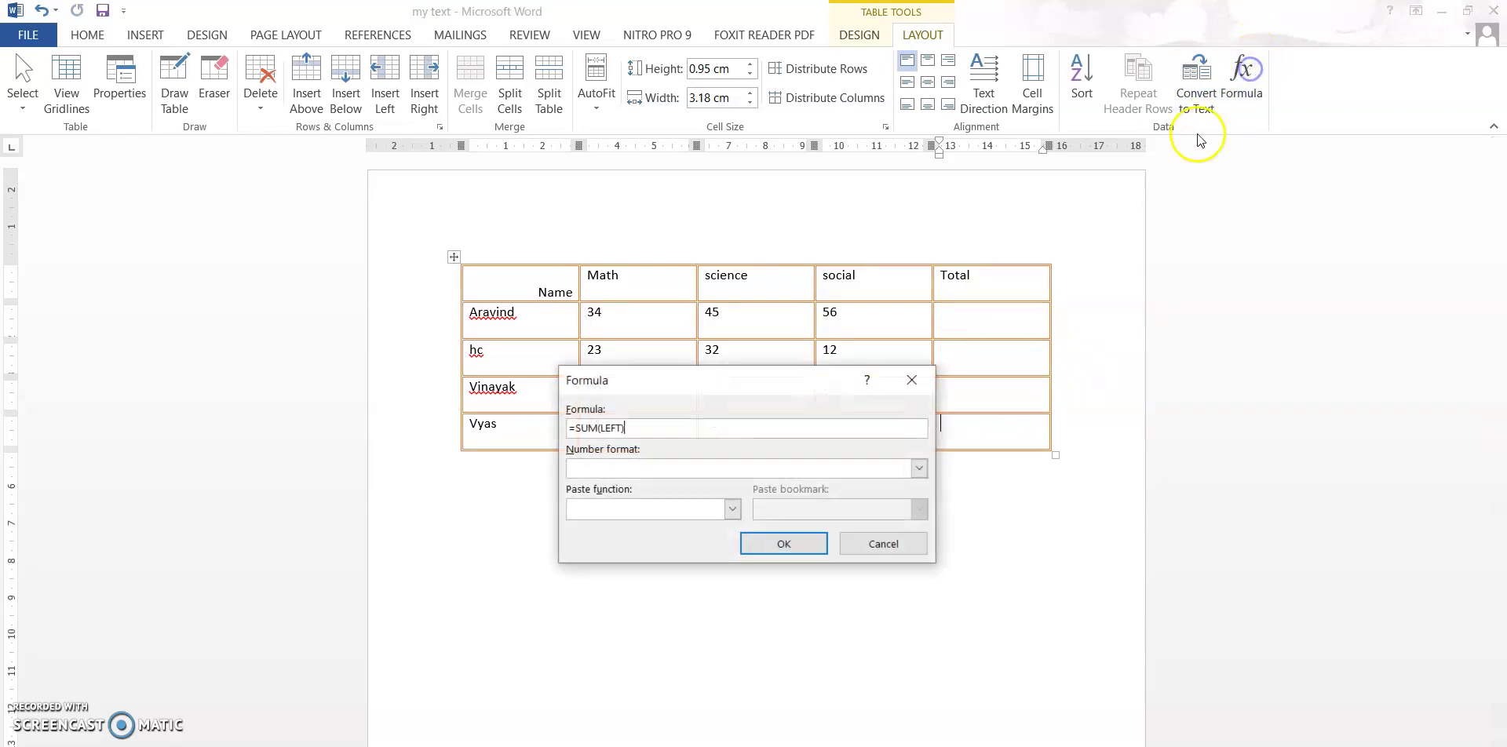
click(784, 543)
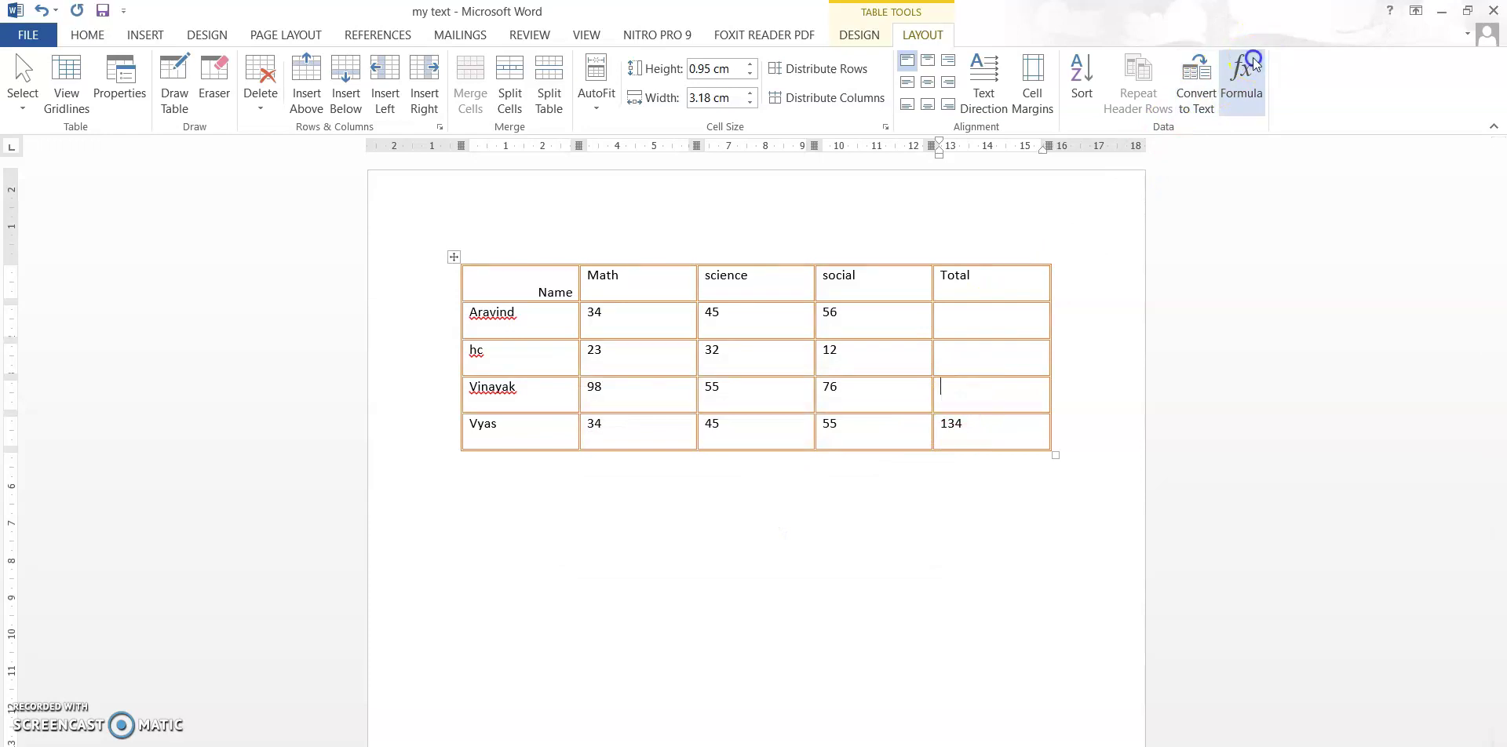
click(1241, 79)
click(769, 546)
click(956, 353)
click(1240, 78)
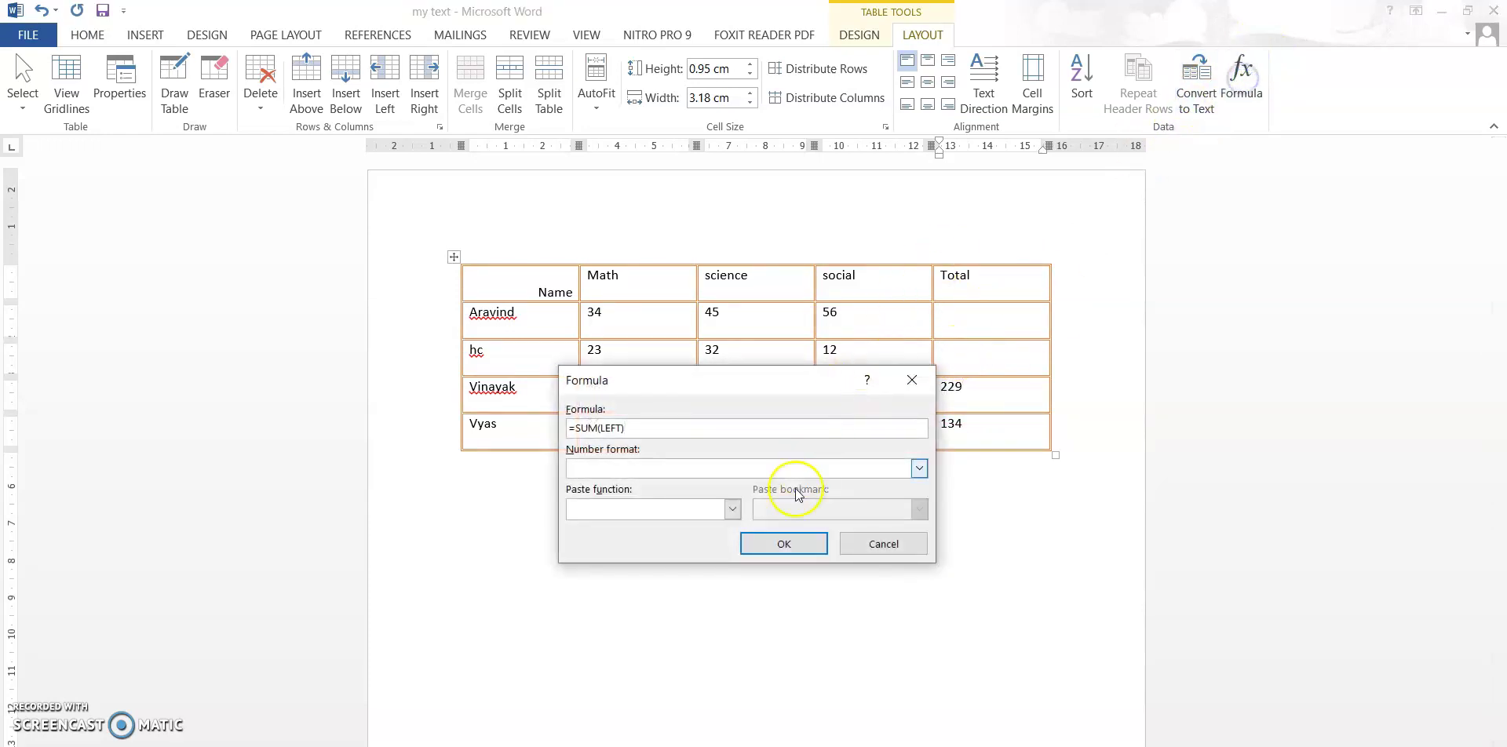
click(783, 542)
click(950, 325)
click(1241, 79)
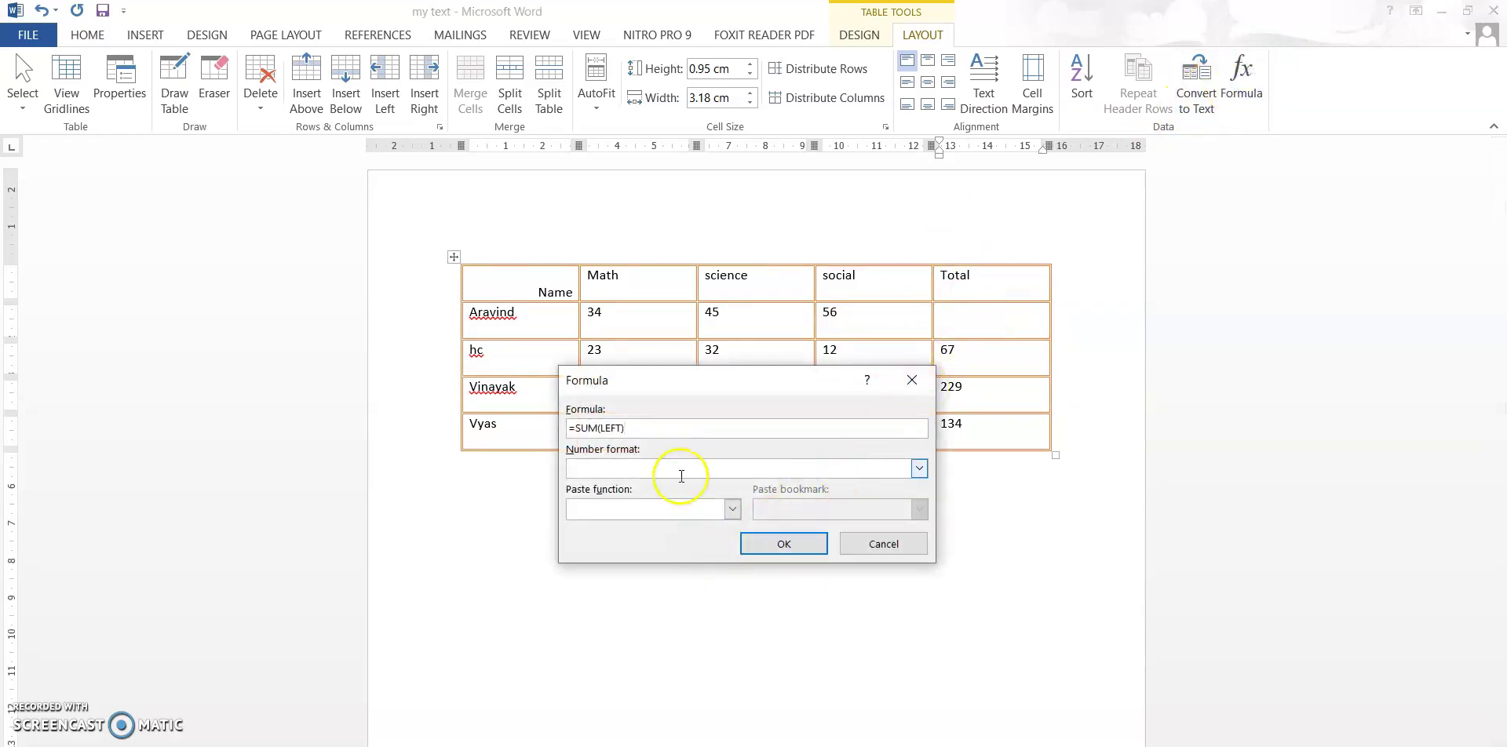
click(782, 544)
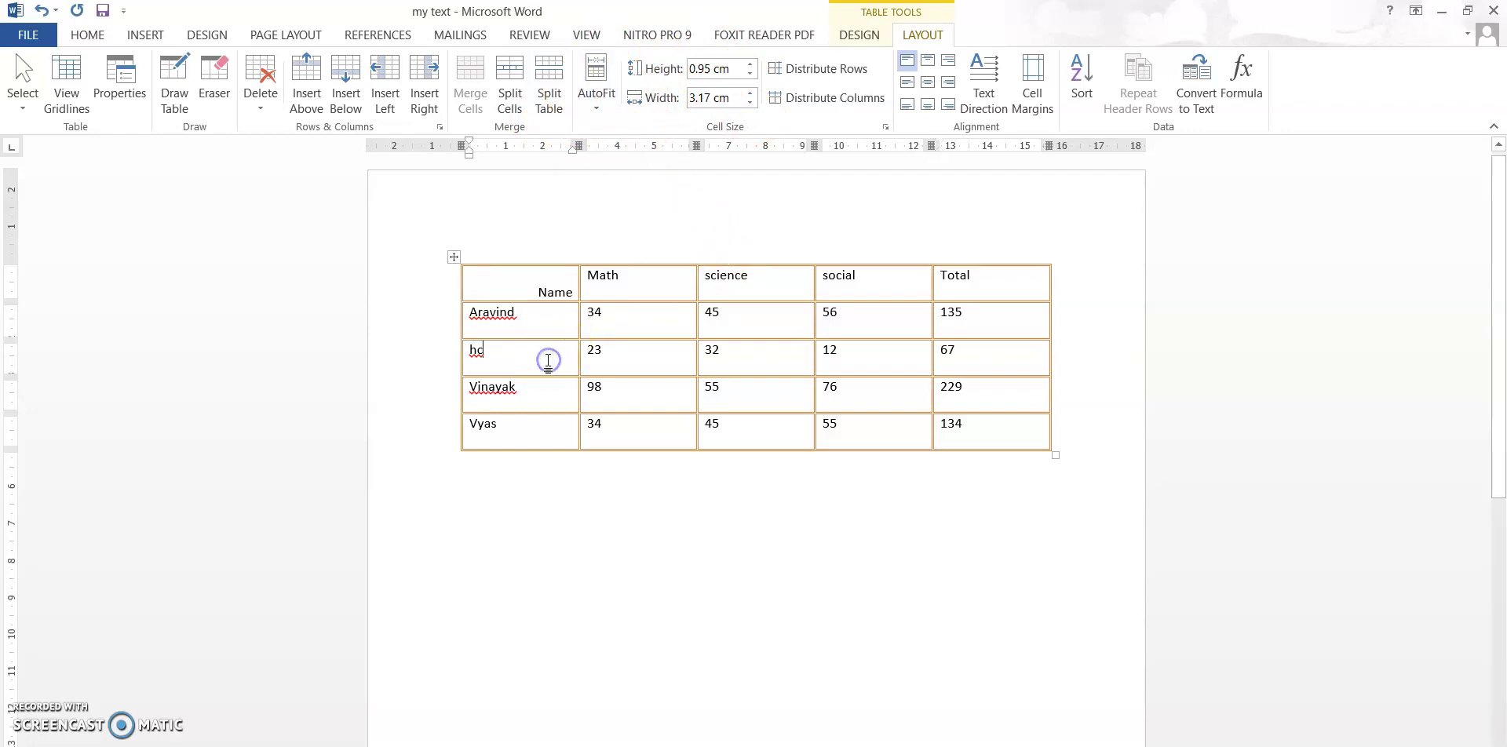
Step: Try splitting the table above the second student's row, and undo the split
click(557, 96)
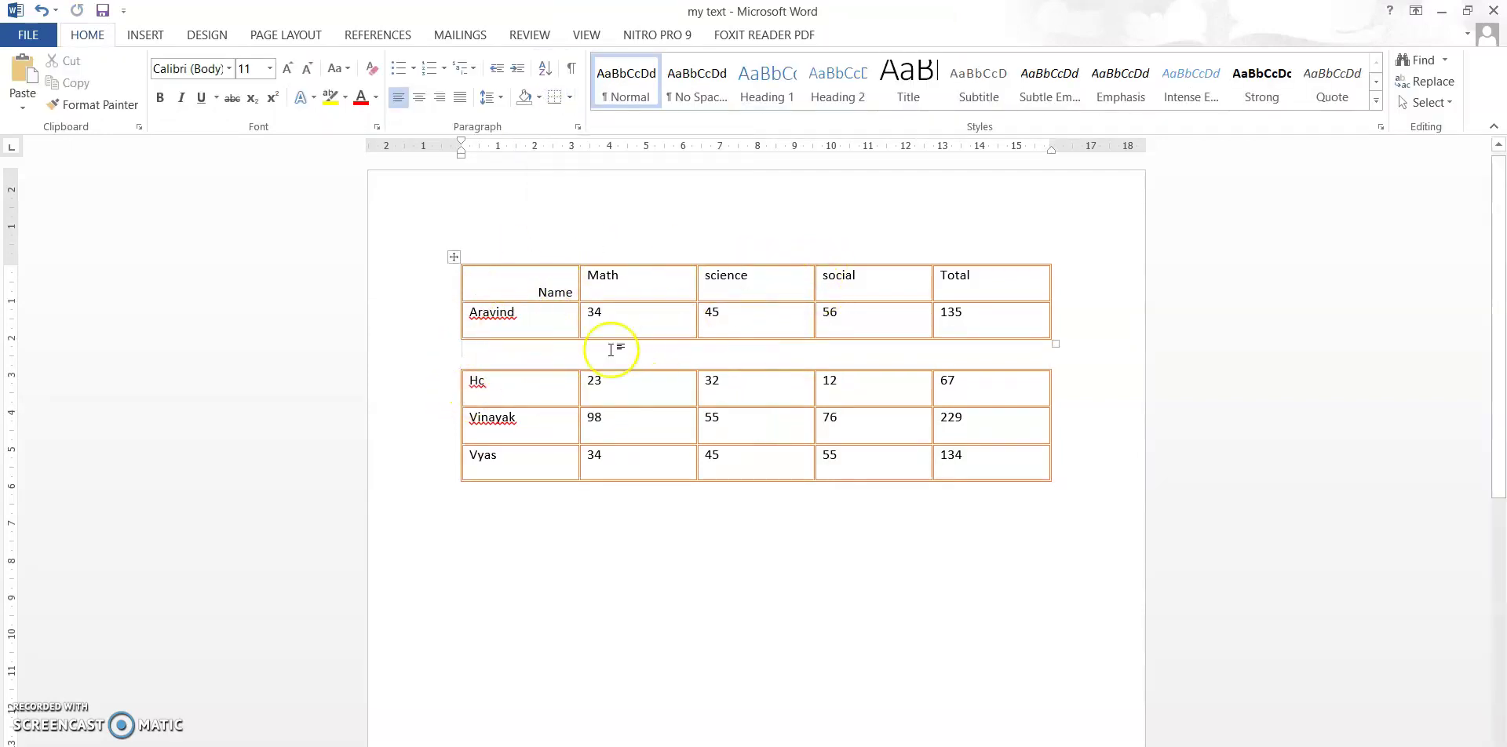
click(538, 293)
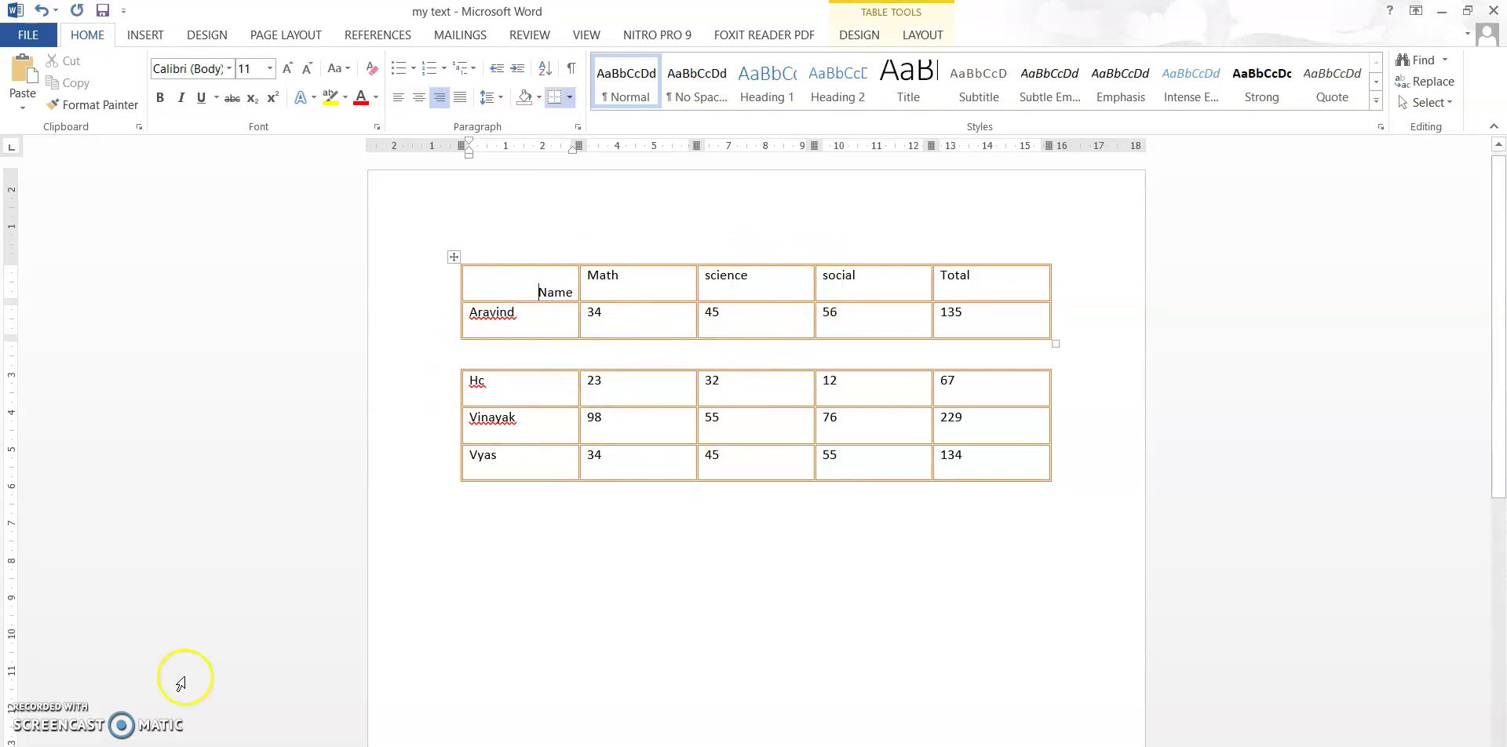
key(ctrl+z)
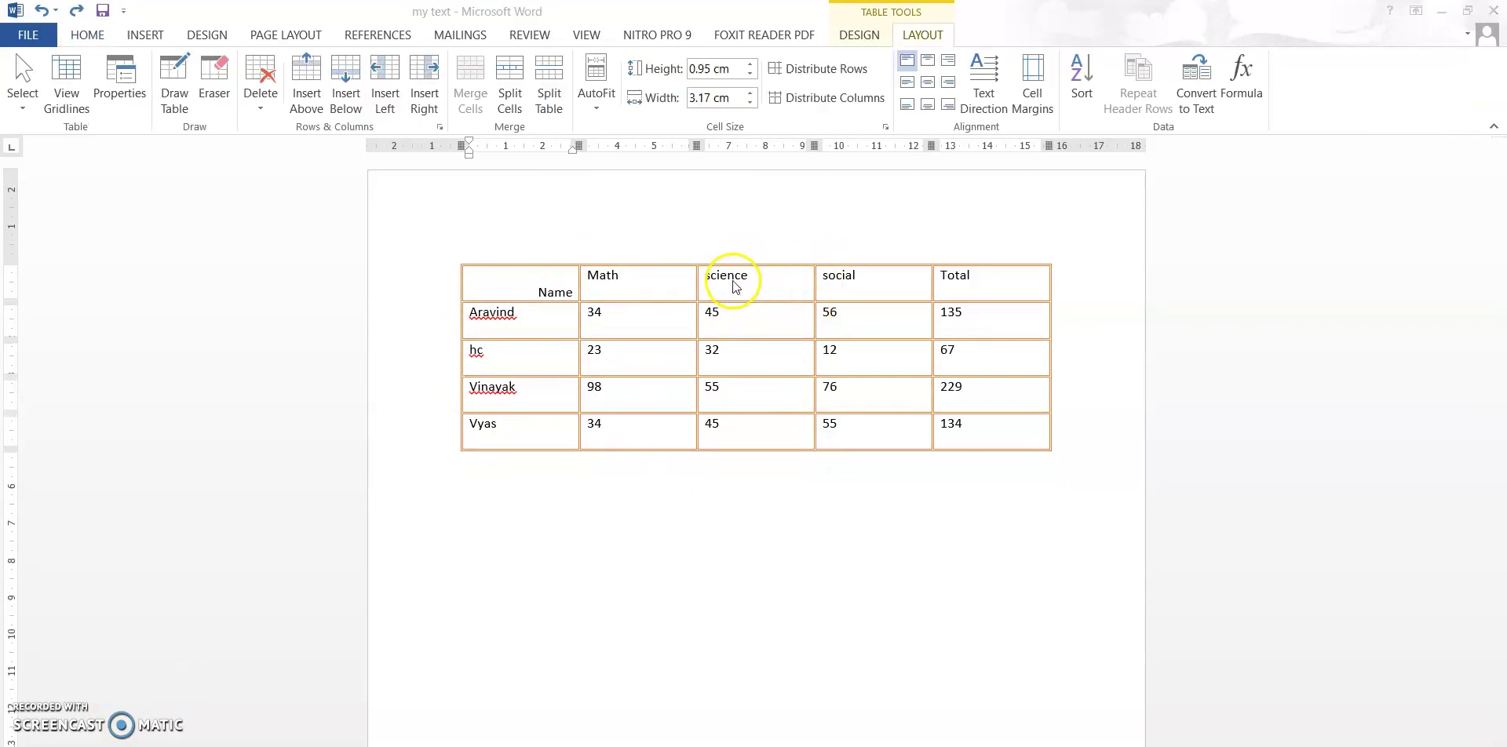
Step: Split the science header cell into 1 column and 2 rows
click(753, 284)
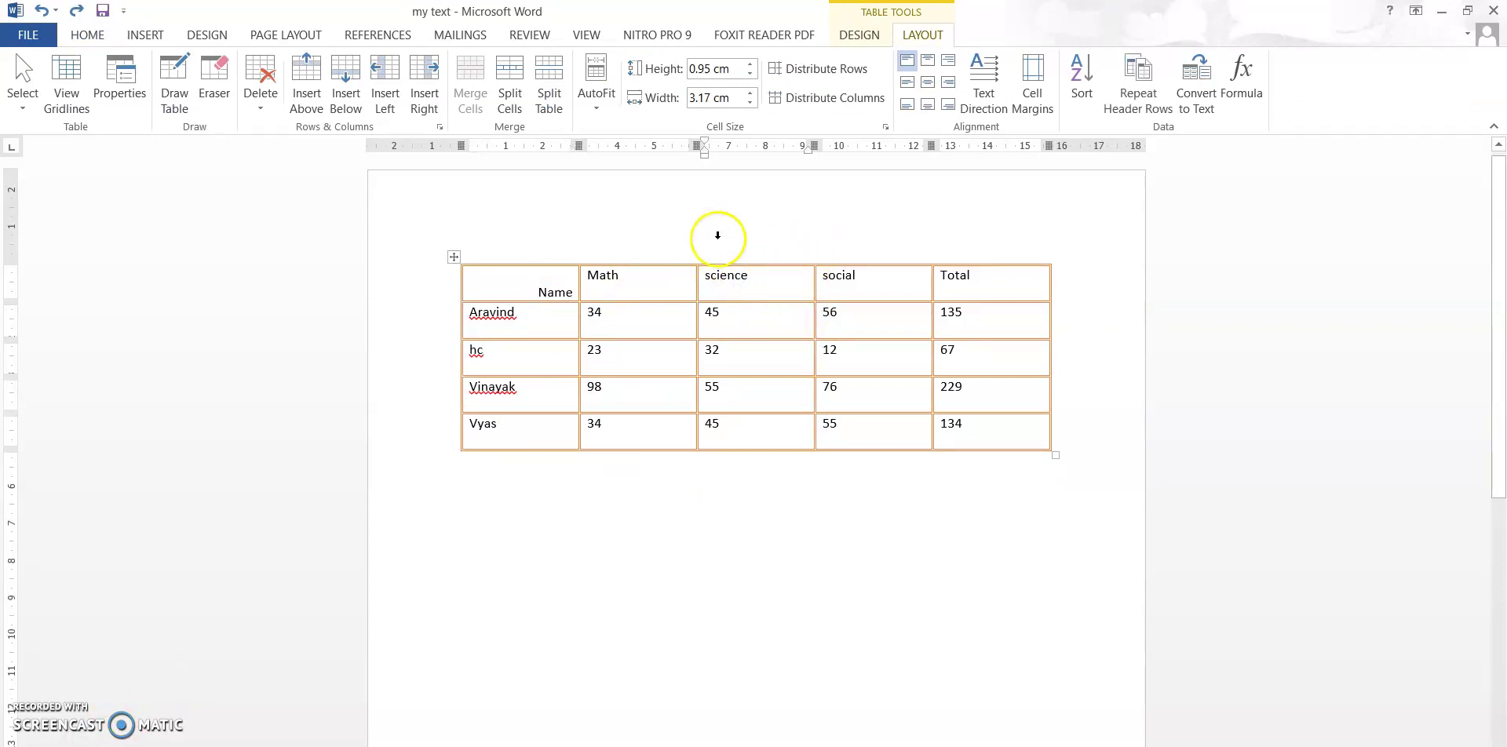
click(512, 82)
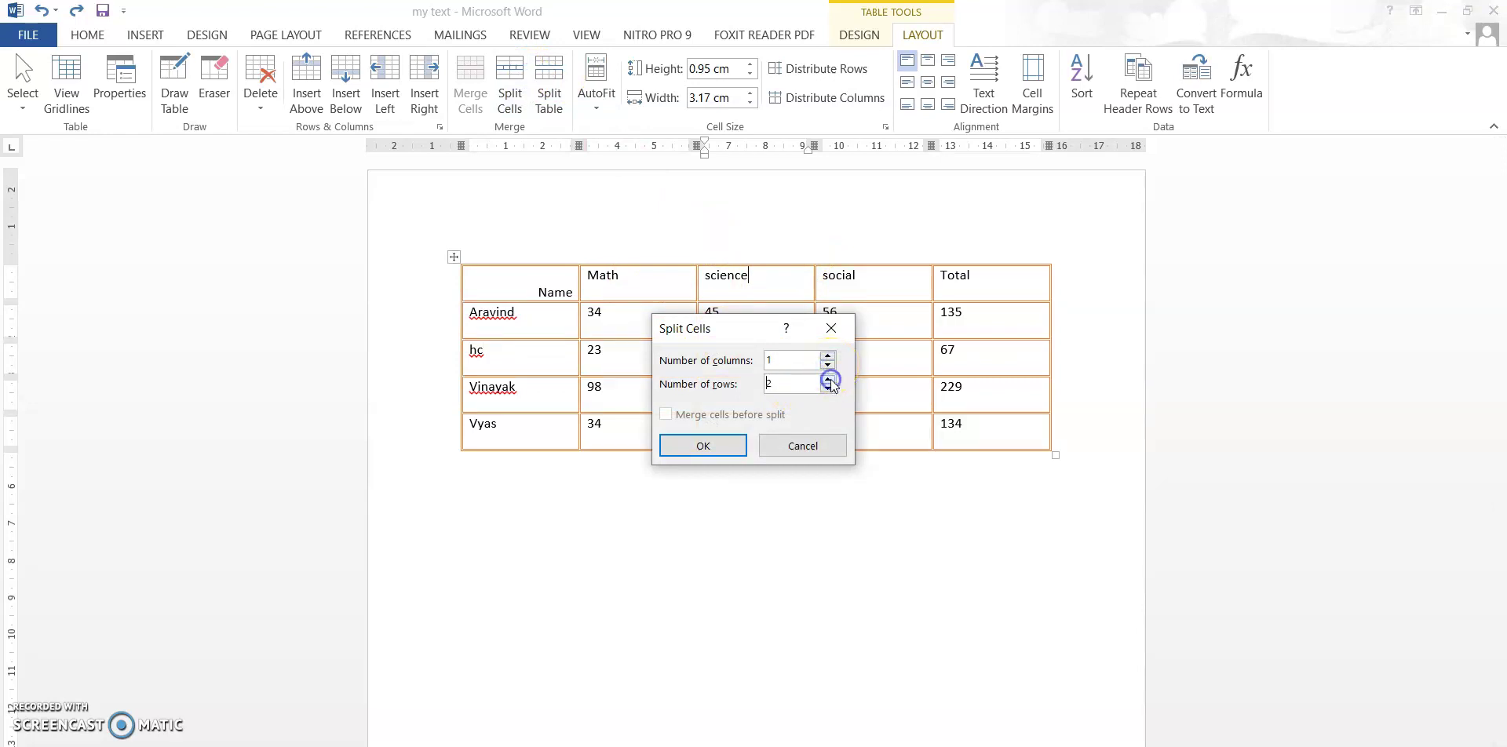
click(707, 447)
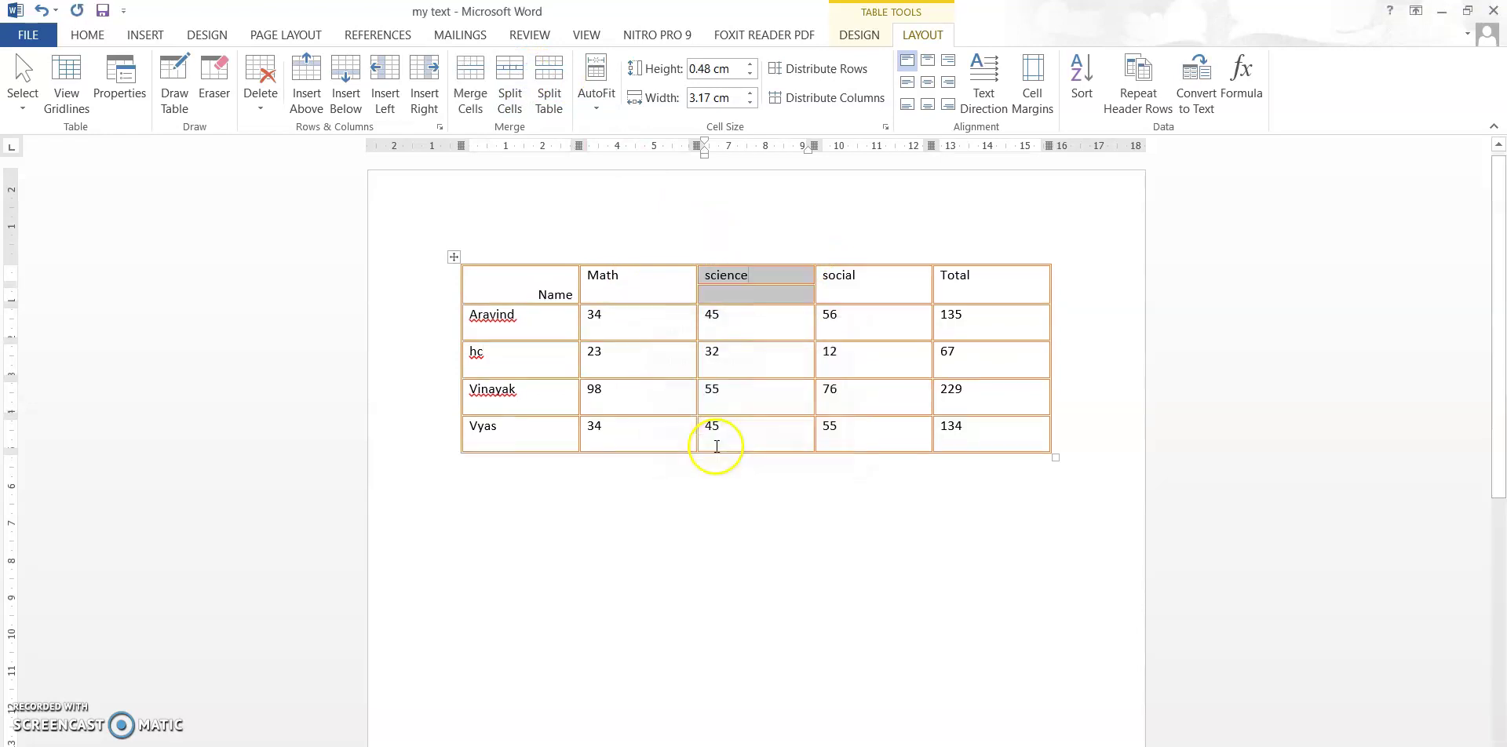
Step: Split the empty cell below the science header into 2 columns and 1 row, and label the new cells bio and phy
click(773, 290)
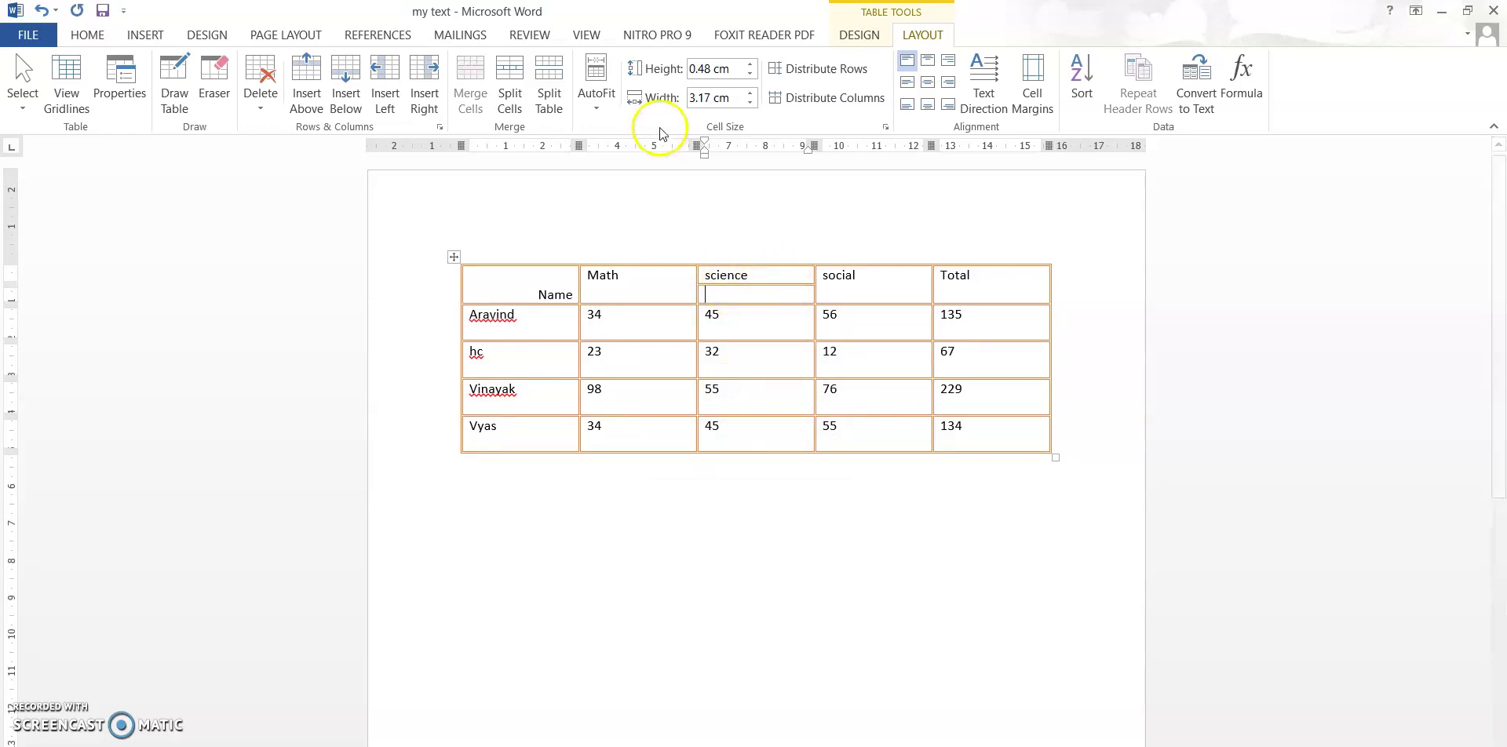
click(510, 78)
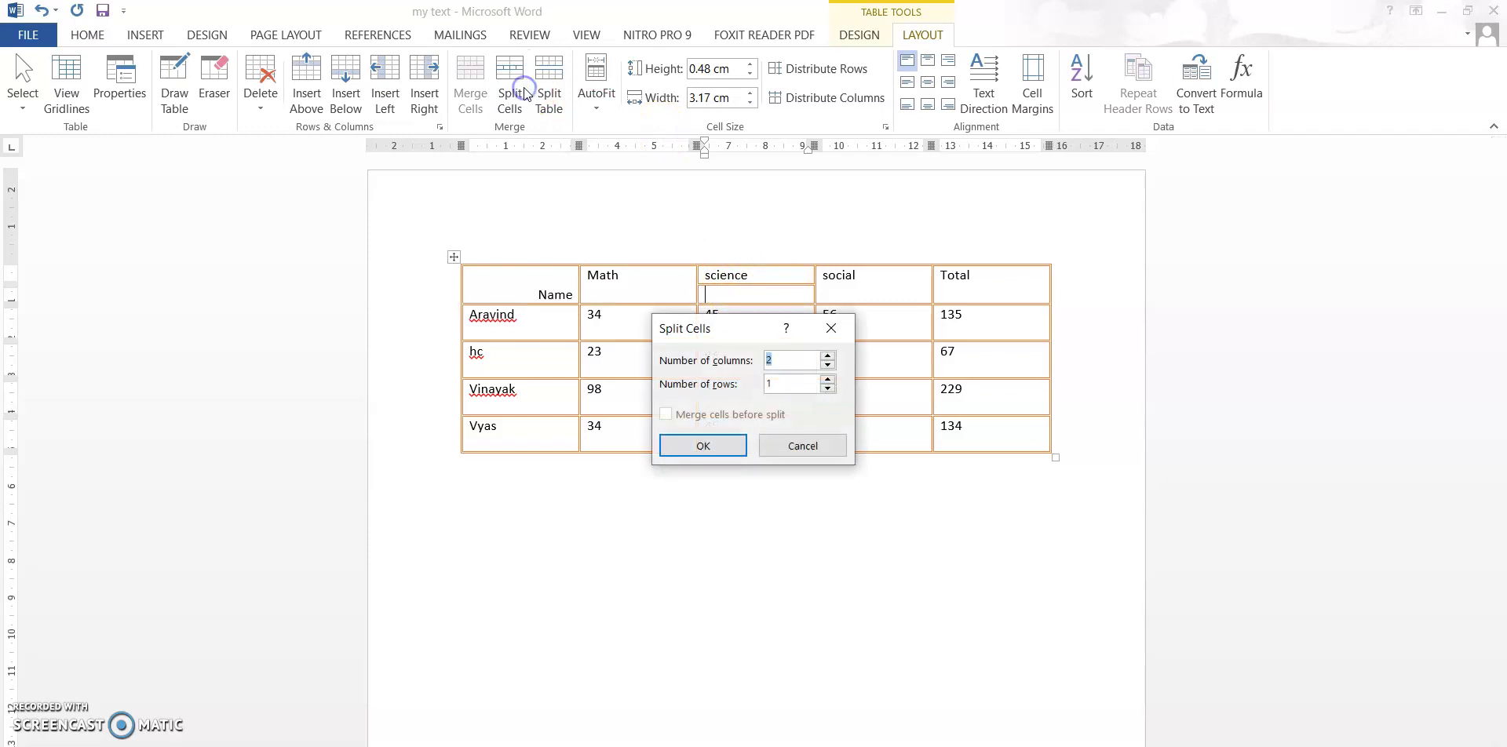
click(703, 445)
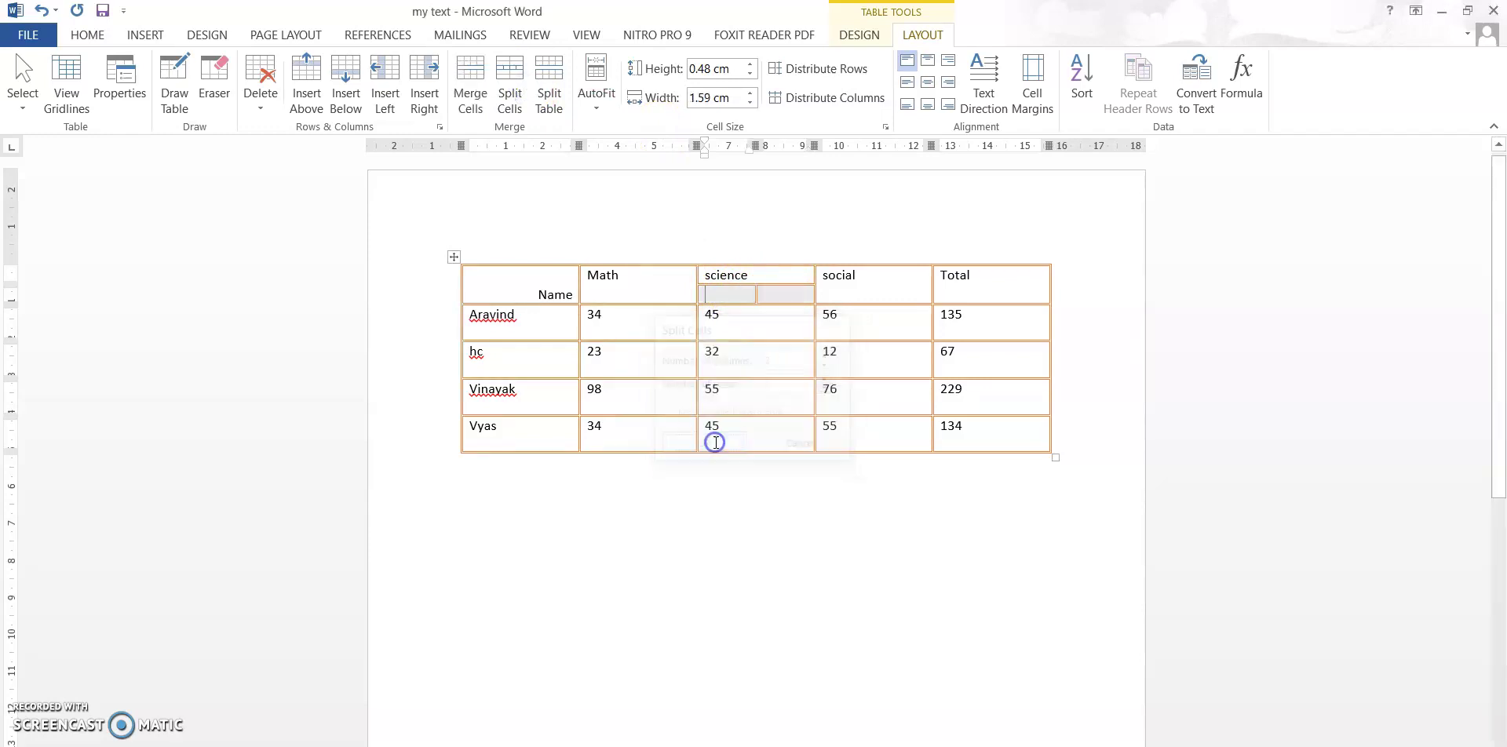
click(735, 295)
text(bio)
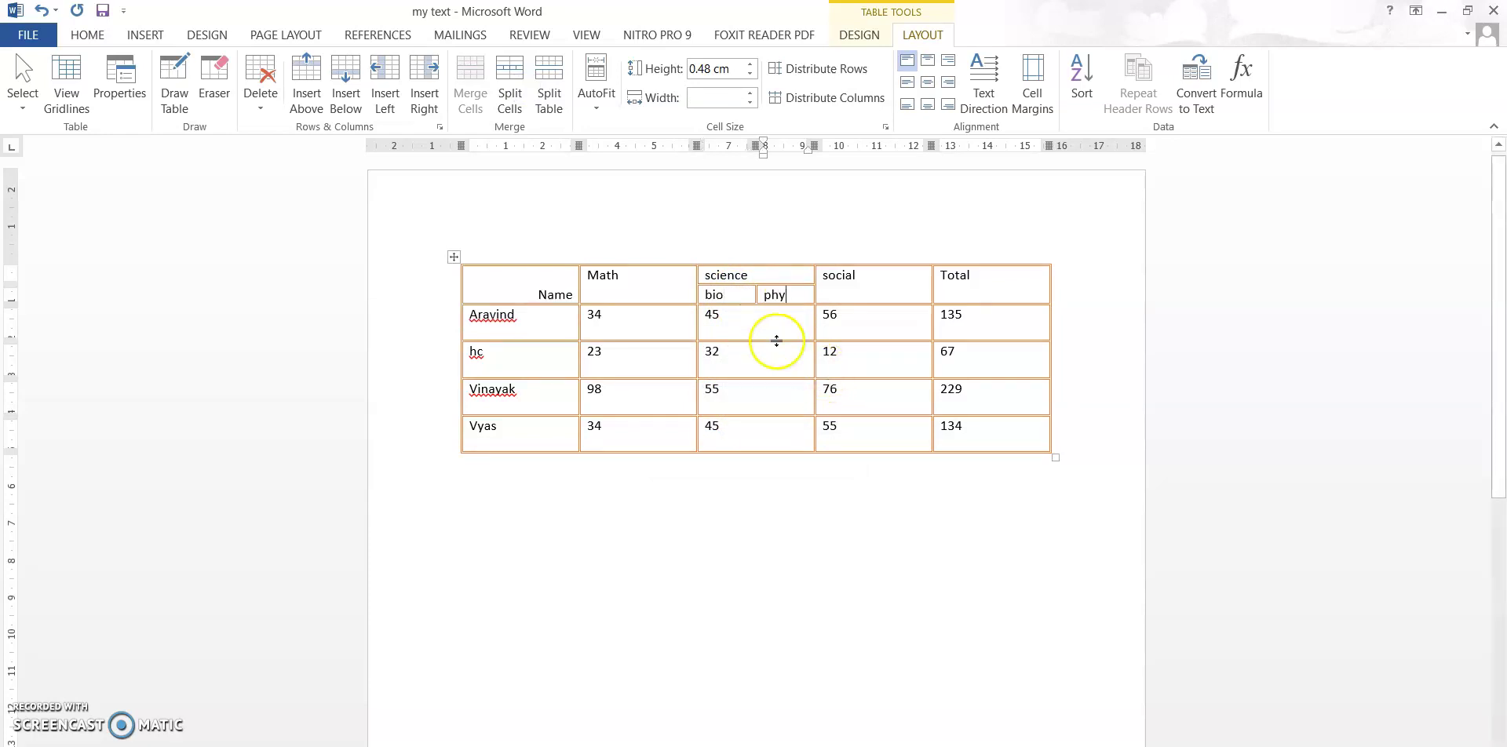
Step: Split the first student's science mark cell into 2 columns and 1 row
click(509, 78)
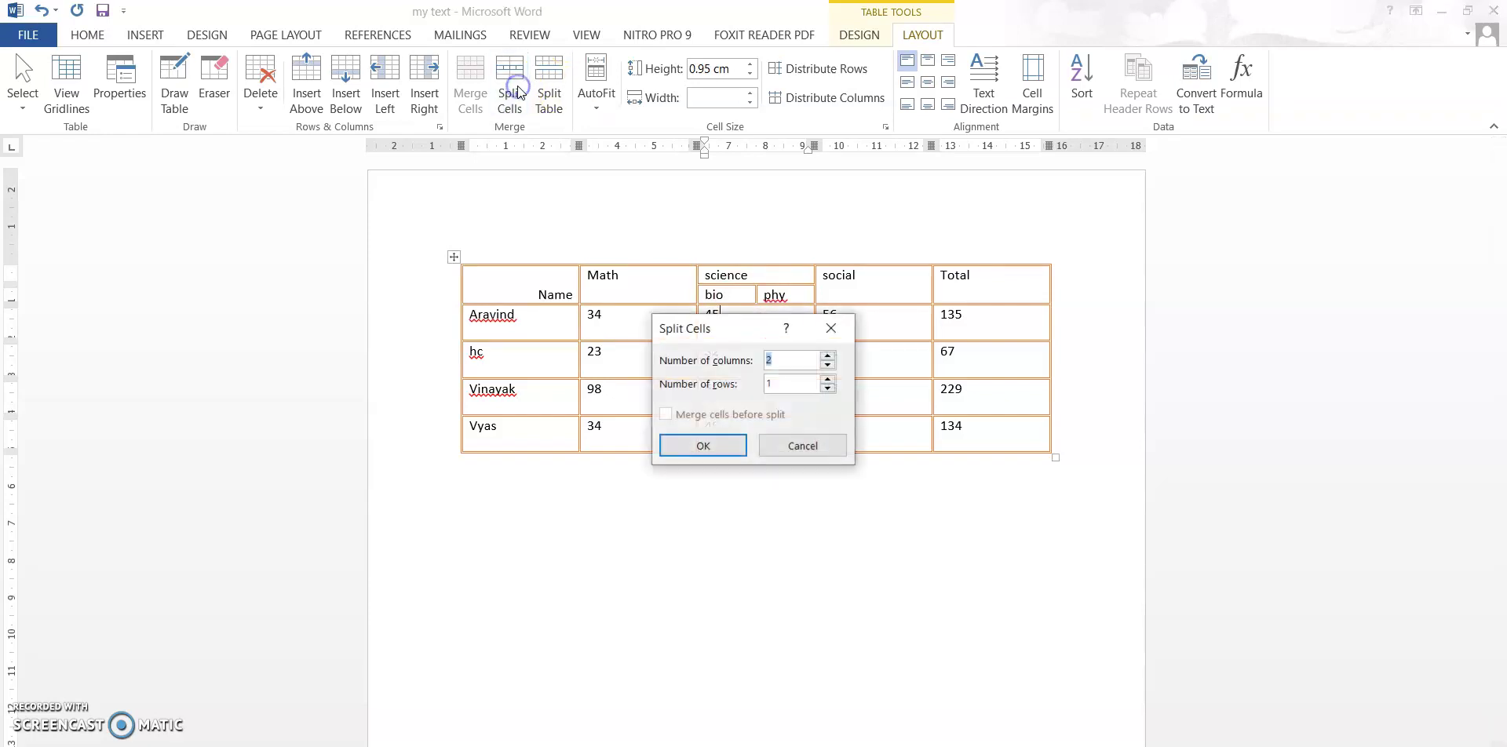
click(719, 441)
click(767, 360)
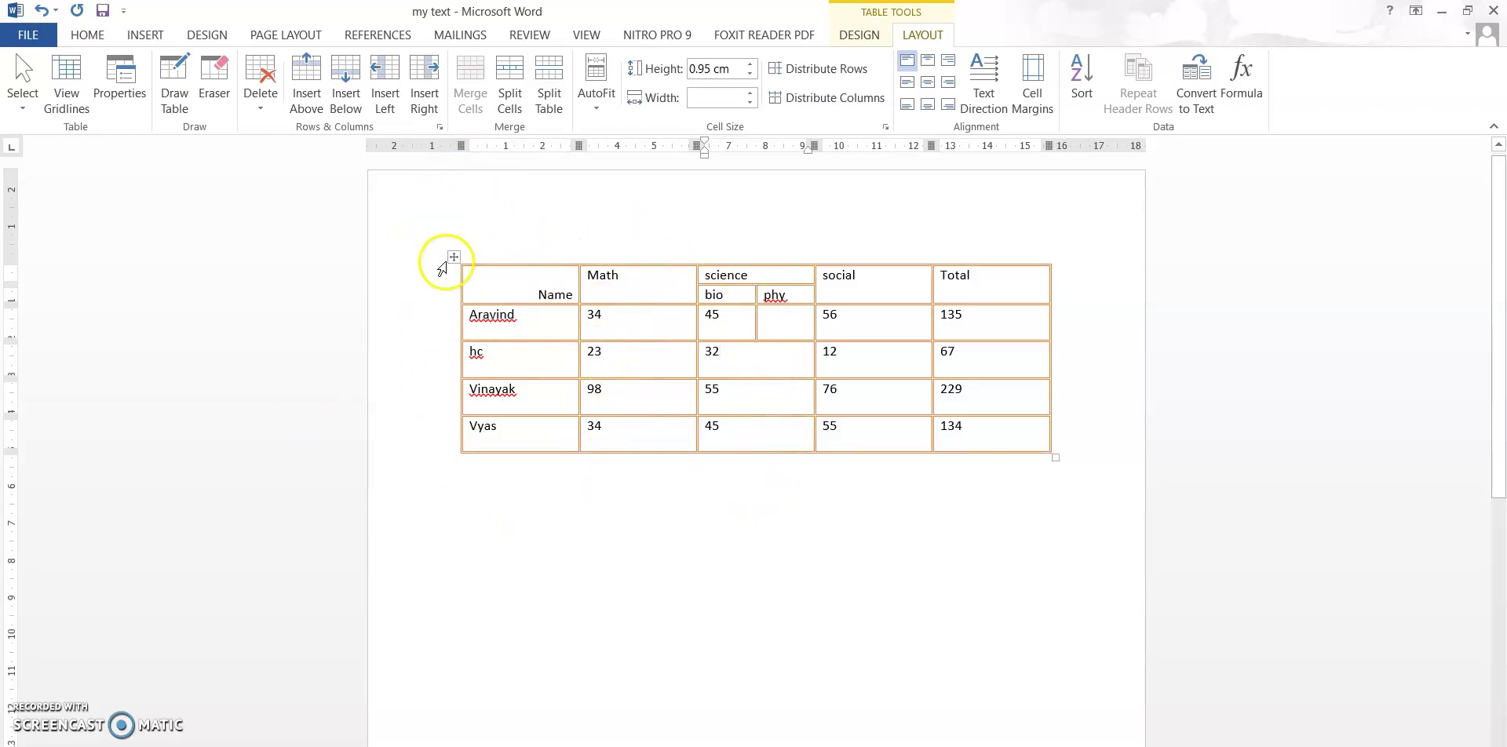
Step: Display the options for inserting objects into the document
click(157, 37)
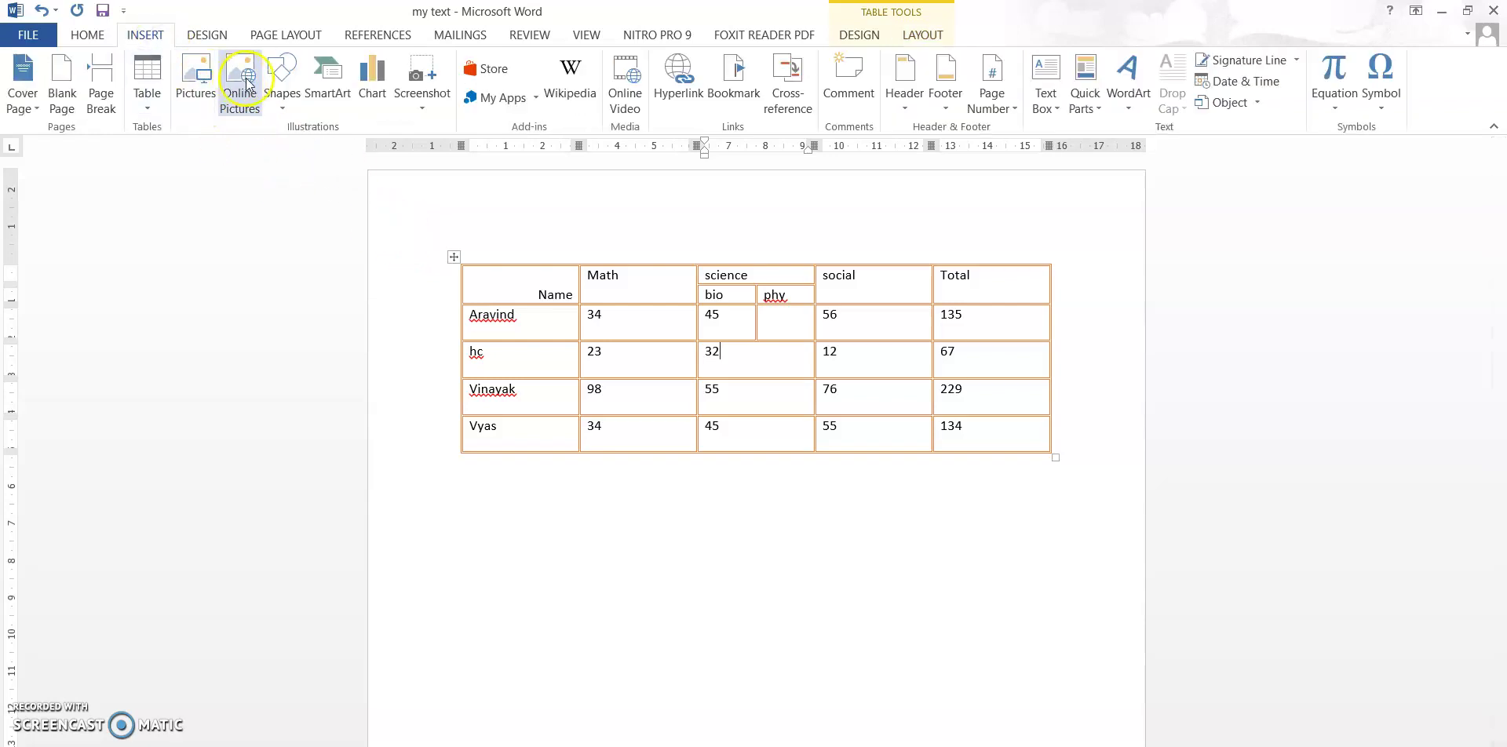